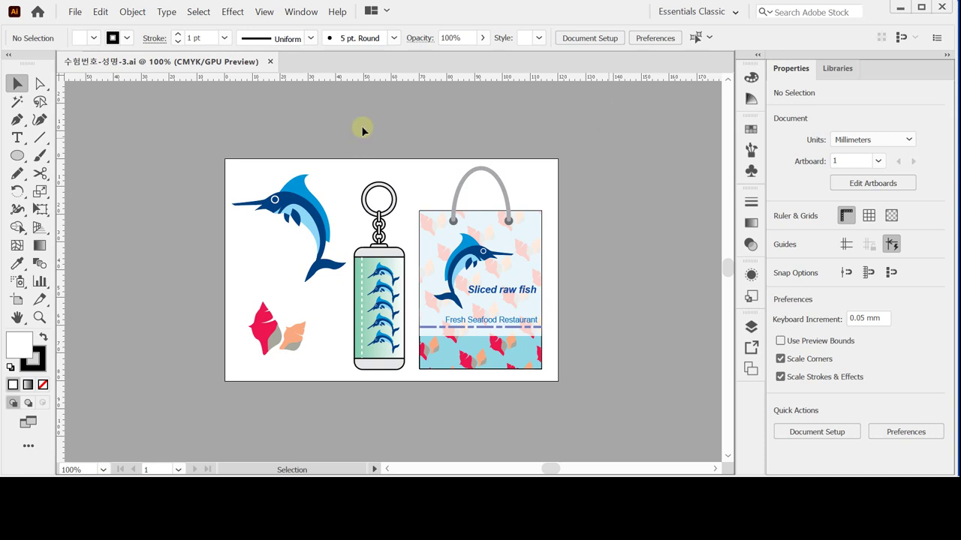
Create a new CMYK document 120 mm wide and 80 mm high, with millimetres as units
click(75, 12)
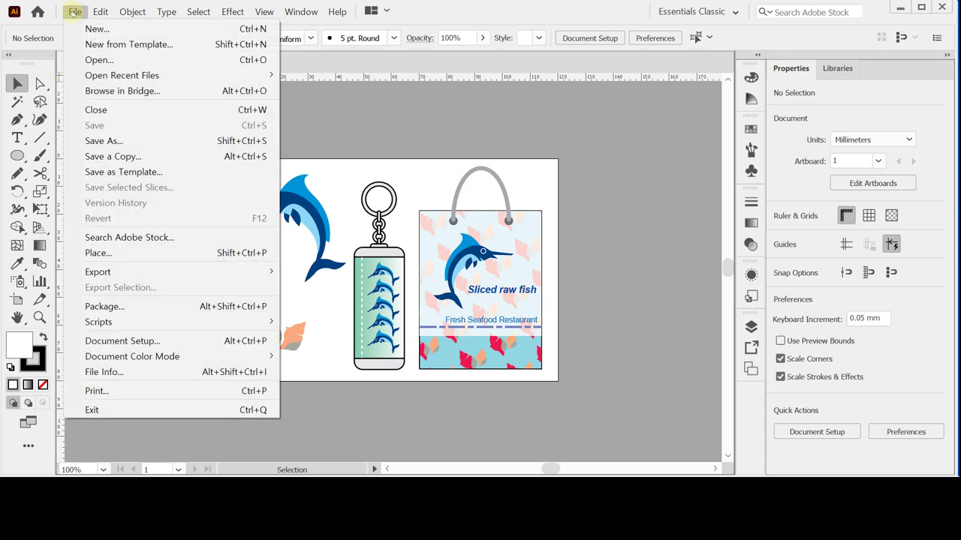
key(Escape)
key(ctrl+n)
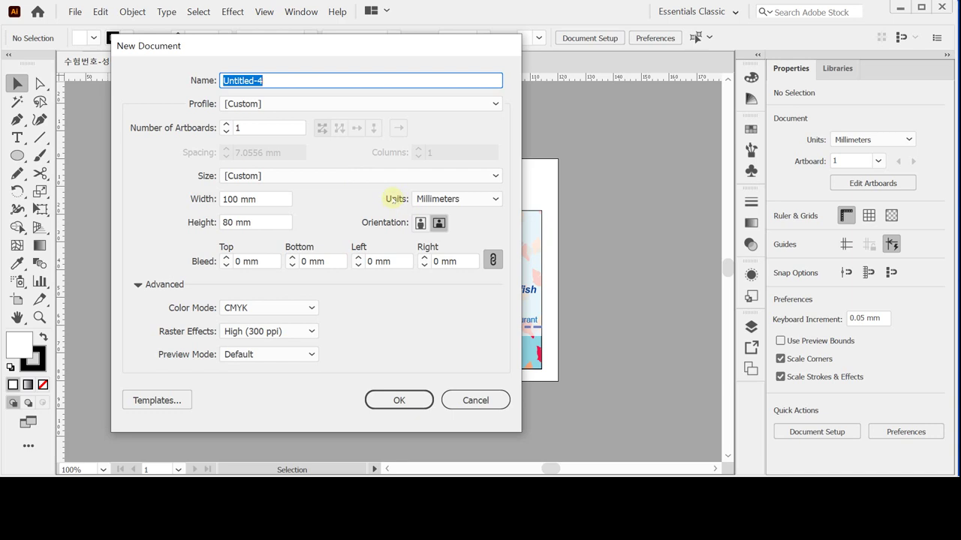
click(255, 199)
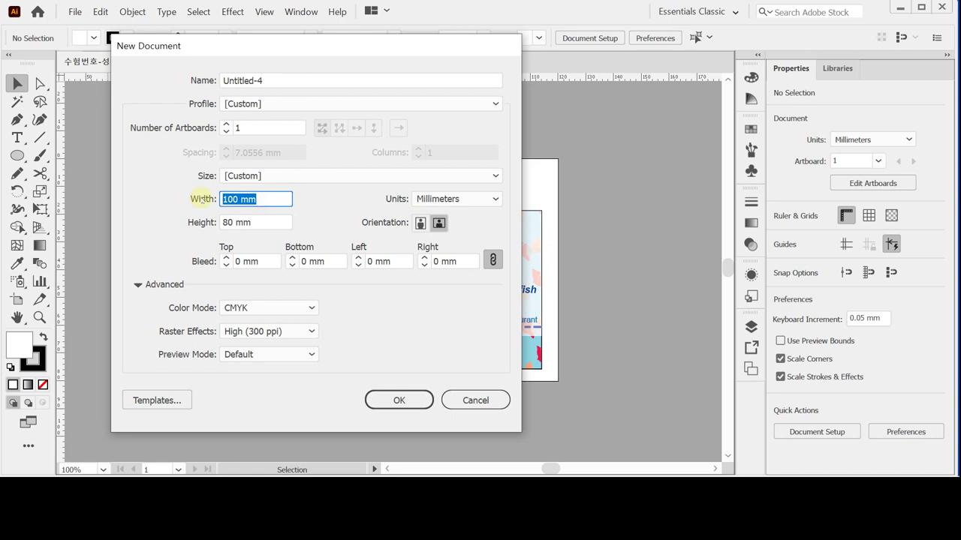
text(120)
key(Tab)
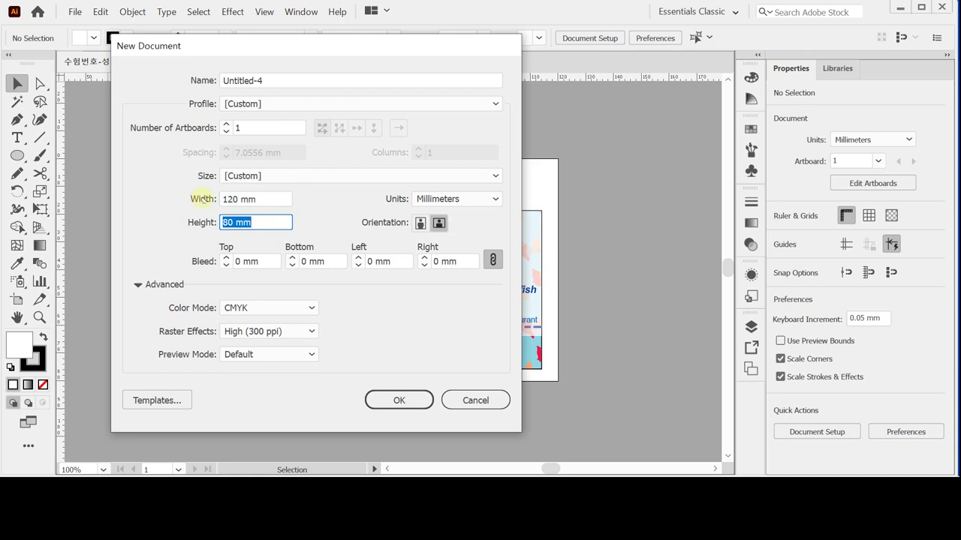
key(Tab)
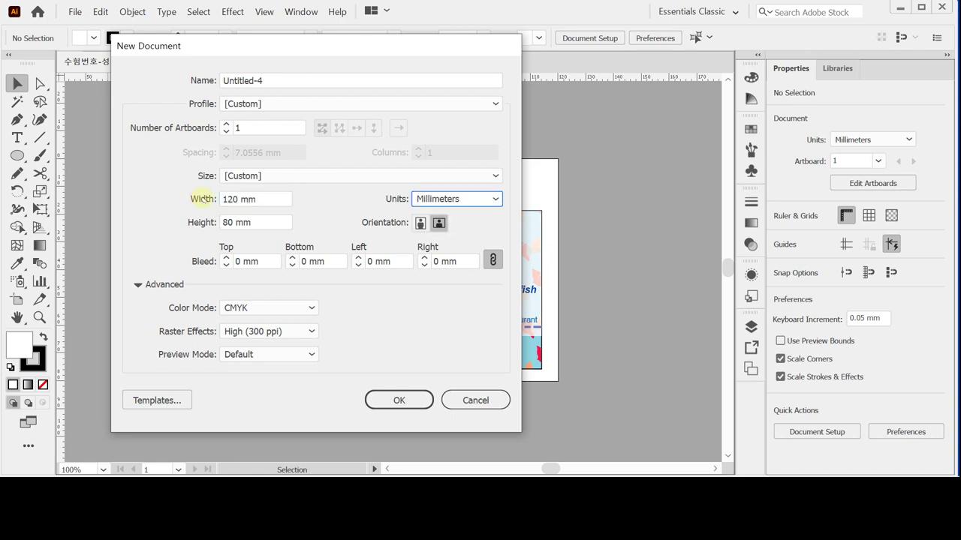
key(Tab)
key(Tab)
key(Tab)
key(Tab)
key(Tab)
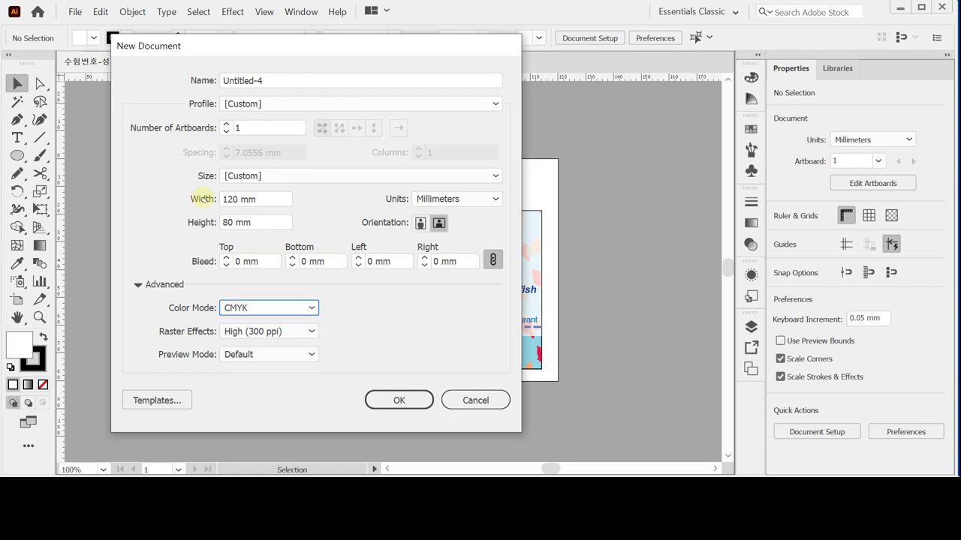
key(Tab)
key(Tab)
key(Tab)
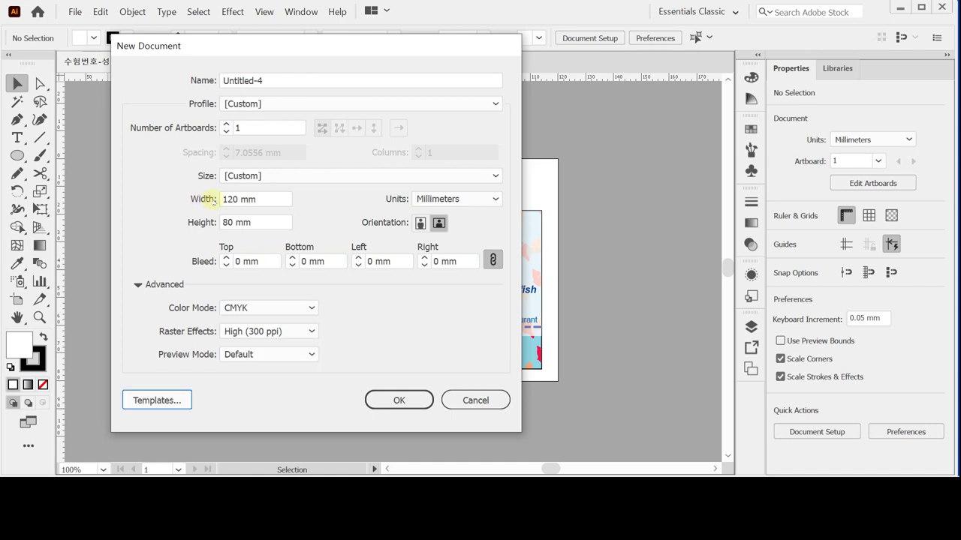
click(399, 400)
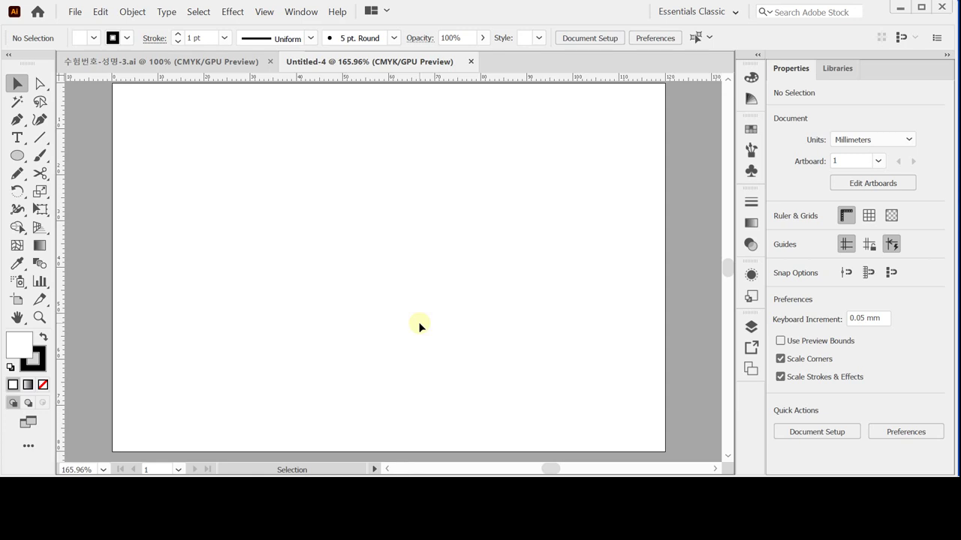
Paste the two vertical and two horizontal layout guides onto the artboard and deselect them
key(a)
key(ctrl+v)
key(v)
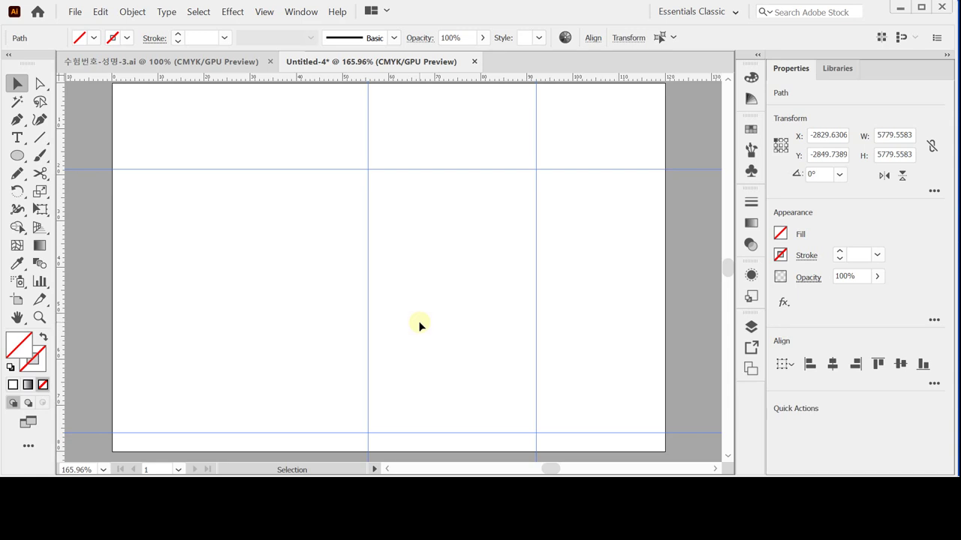
click(415, 314)
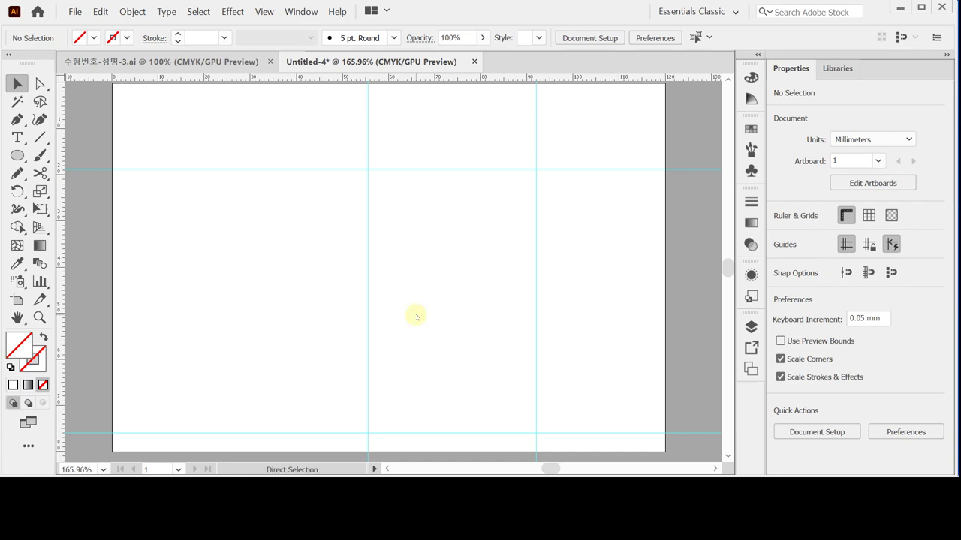
Save the document in the GTQ folder as 수험번호-성명-3 in Adobe Illustrator format, keeping the Illustrator 2020 version options
key(ctrl+s)
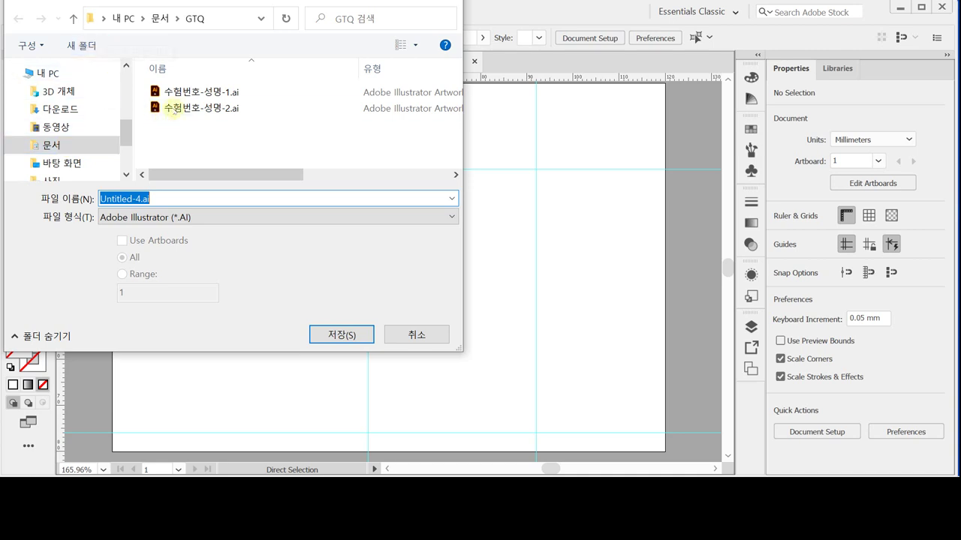
click(195, 108)
double_click(167, 198)
drag(163, 198, 180, 198)
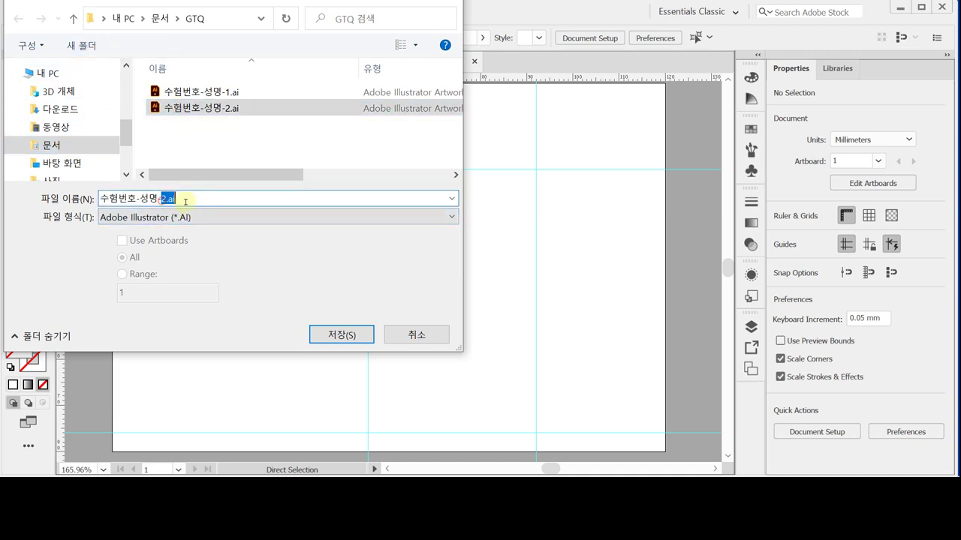
text(3)
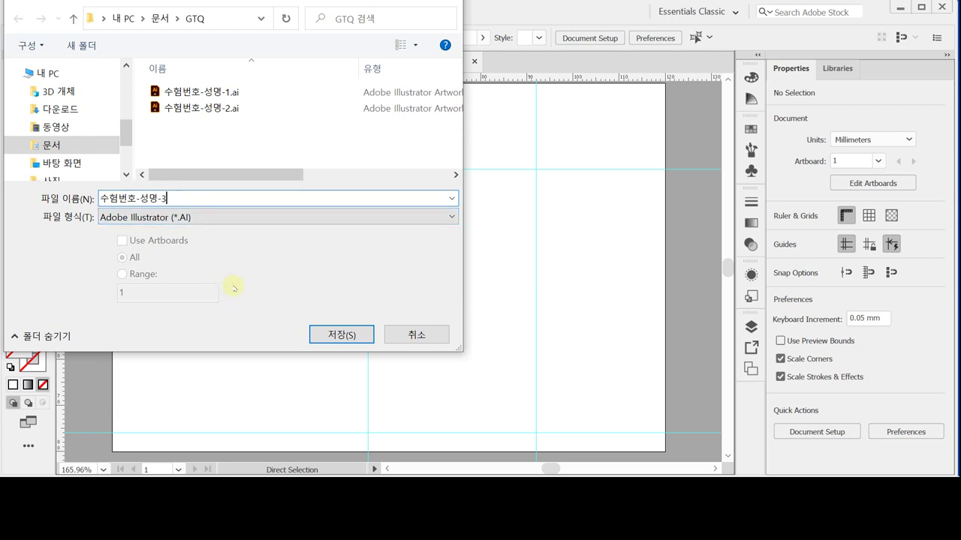
click(342, 336)
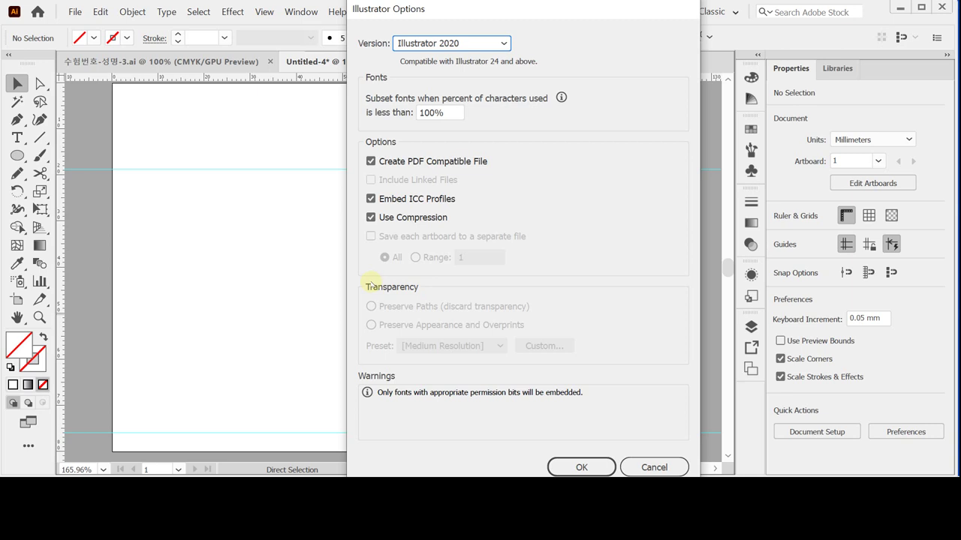
key(Return)
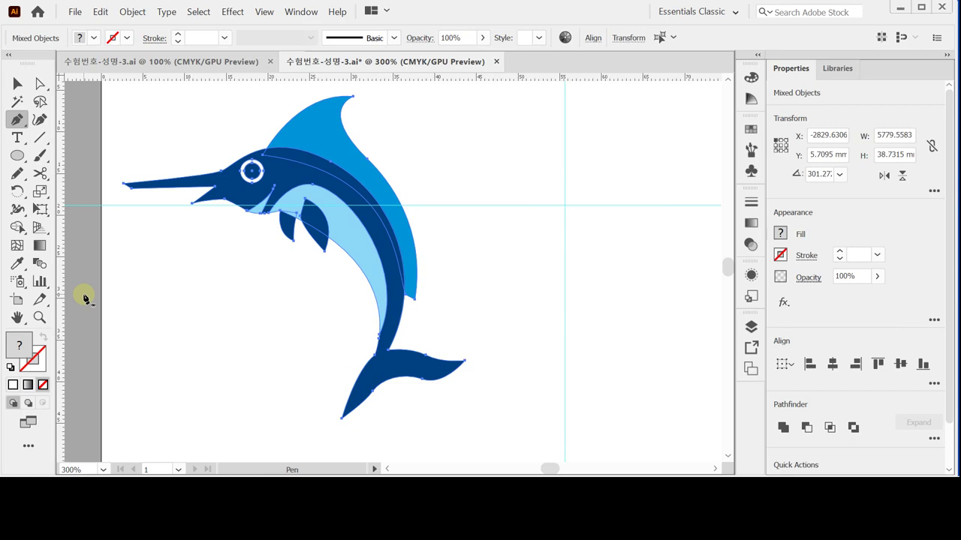
Convert the selected swordfish artwork into guides and clear the selection
key(ctrl)
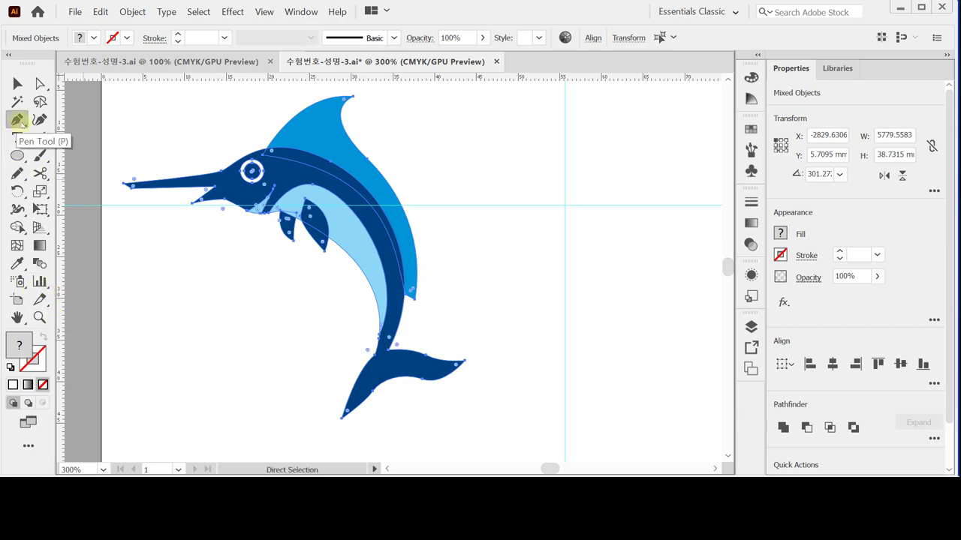
key(ctrl+y)
click(165, 311)
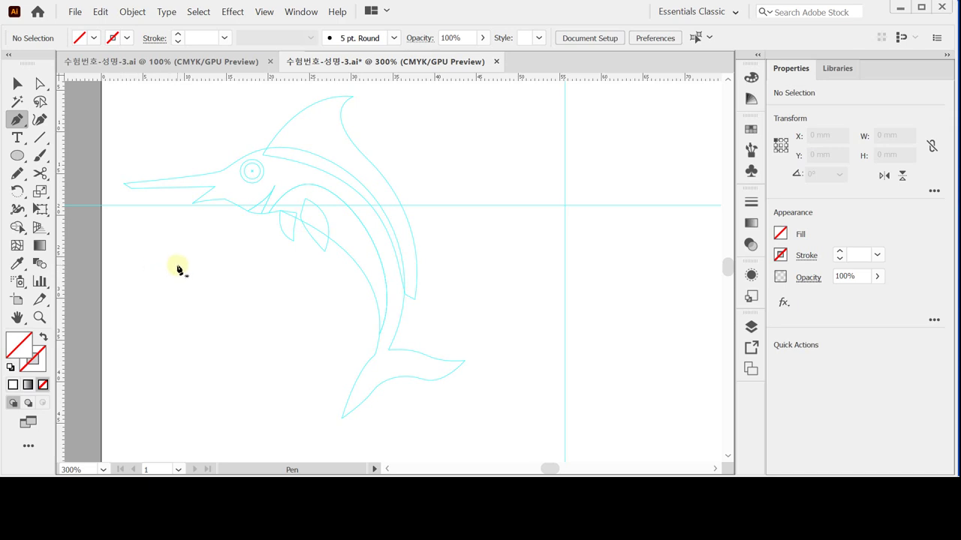
key(Caps_Lock)
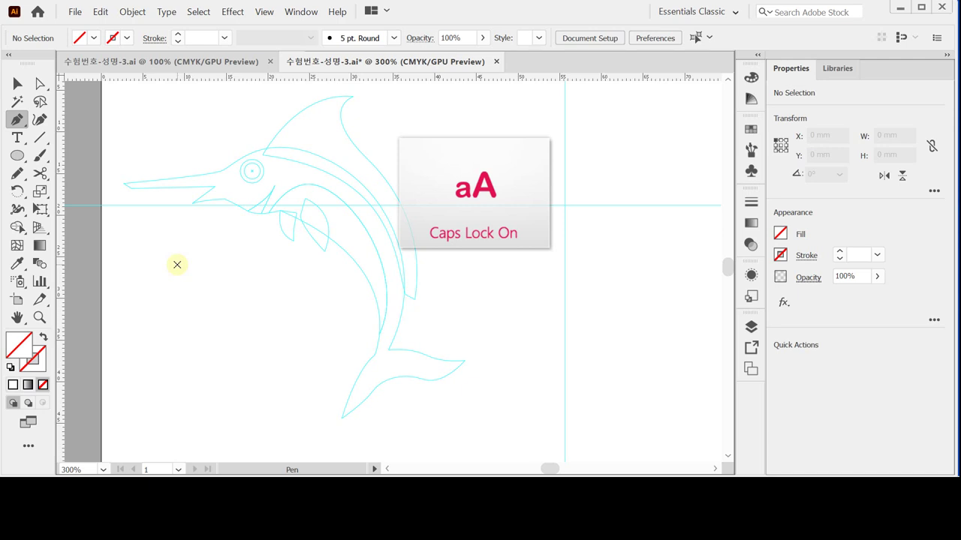
key(Caps_Lock)
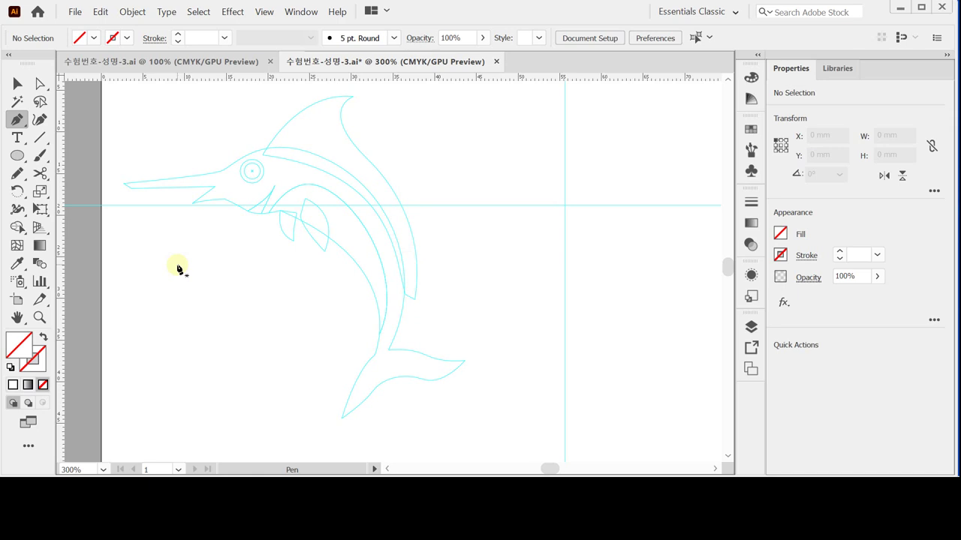
drag(217, 241, 139, 241)
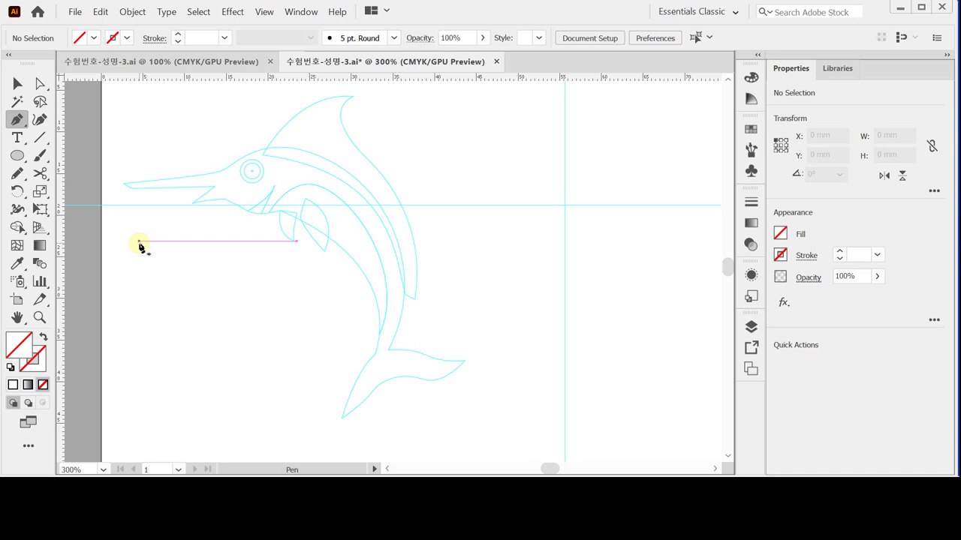
ctrl+click(140, 248)
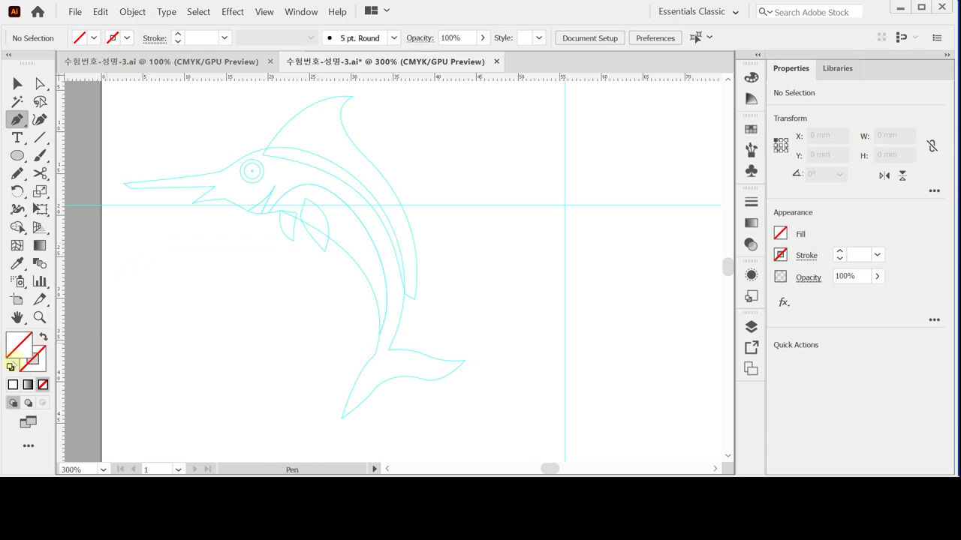
Reset the drawing colours to a black 1 pt stroke and remove the fill
click(11, 366)
click(43, 385)
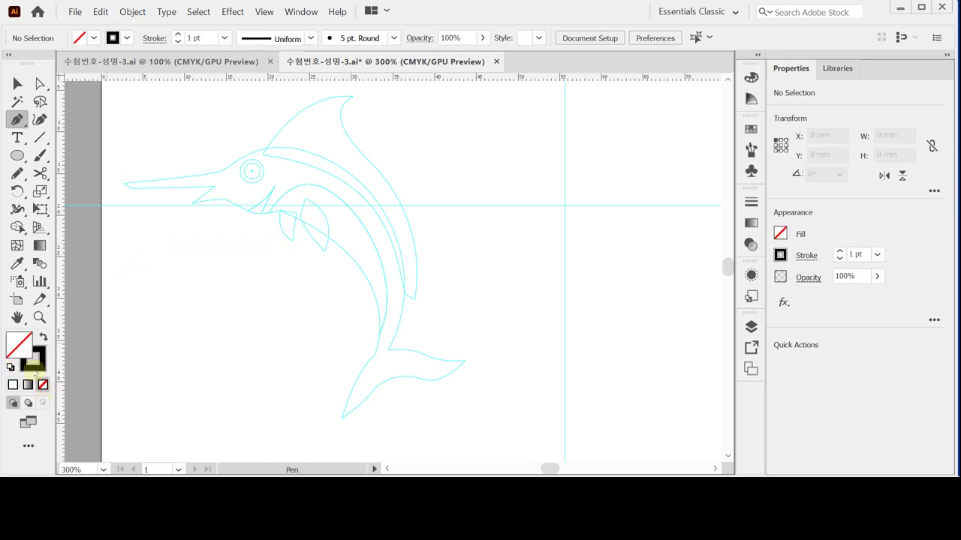
click(33, 366)
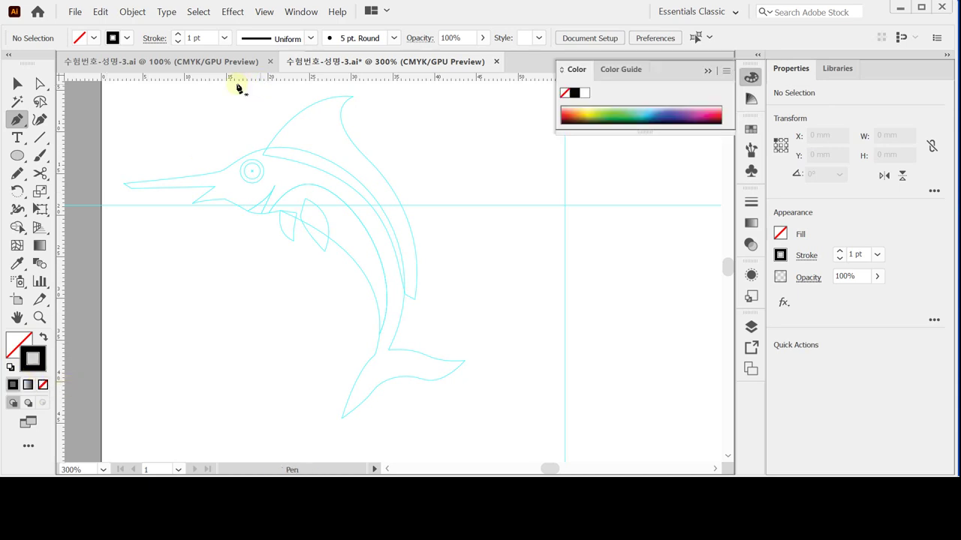
Start a Pen path at the tip of the swordfish's bill and trace its upper edge to a curved anchor at the forehead
click(256, 214)
click(448, 262)
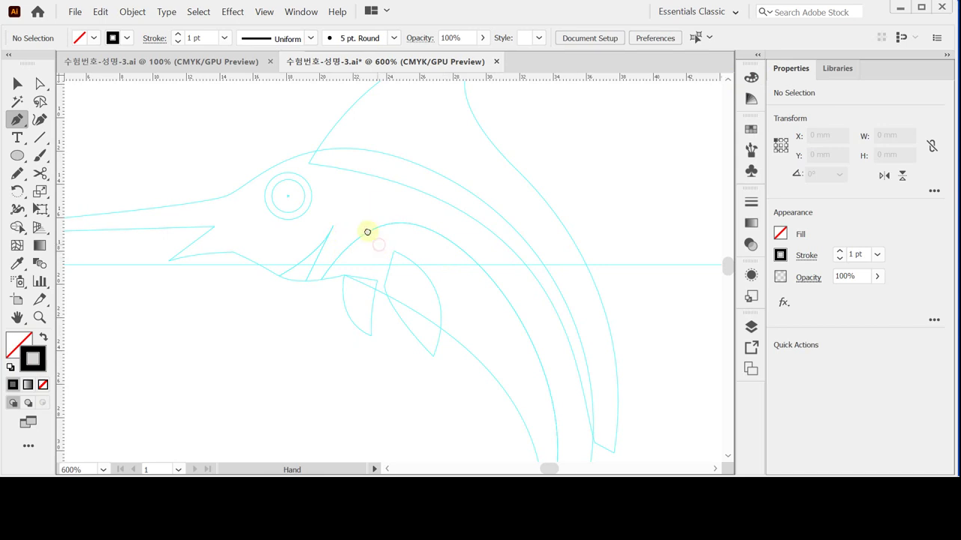
drag(367, 232, 423, 221)
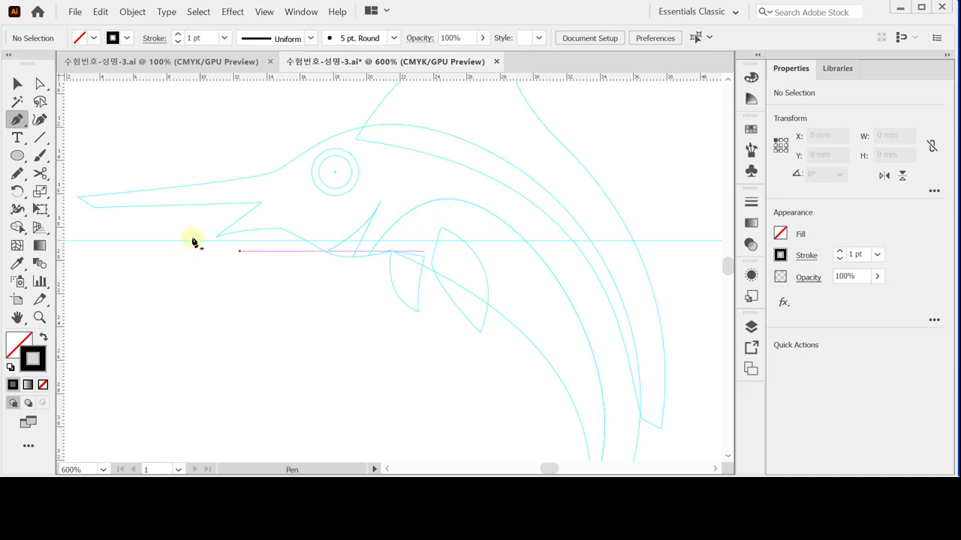
click(77, 197)
click(148, 206)
scroll(240, 207, down, 2)
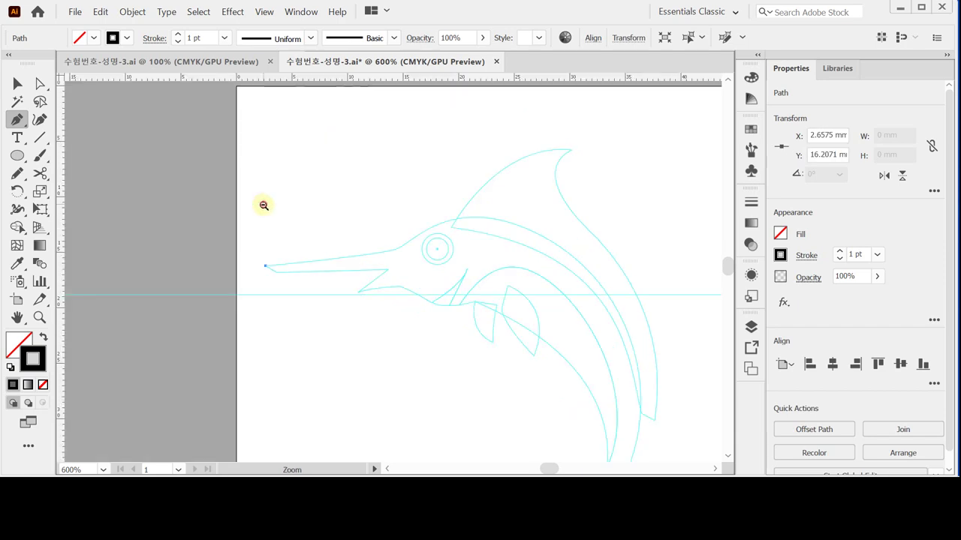
scroll(337, 268, up, 1)
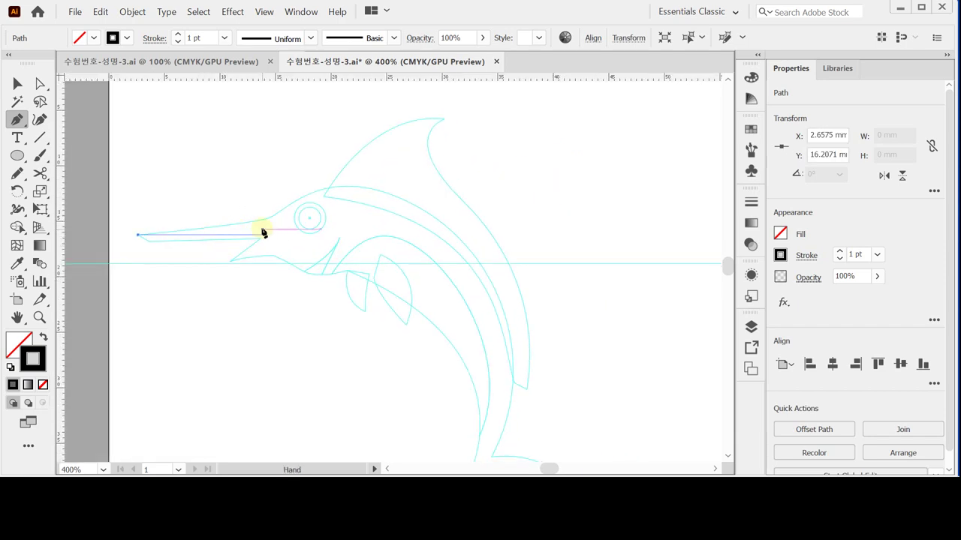
click(259, 223)
click(269, 219)
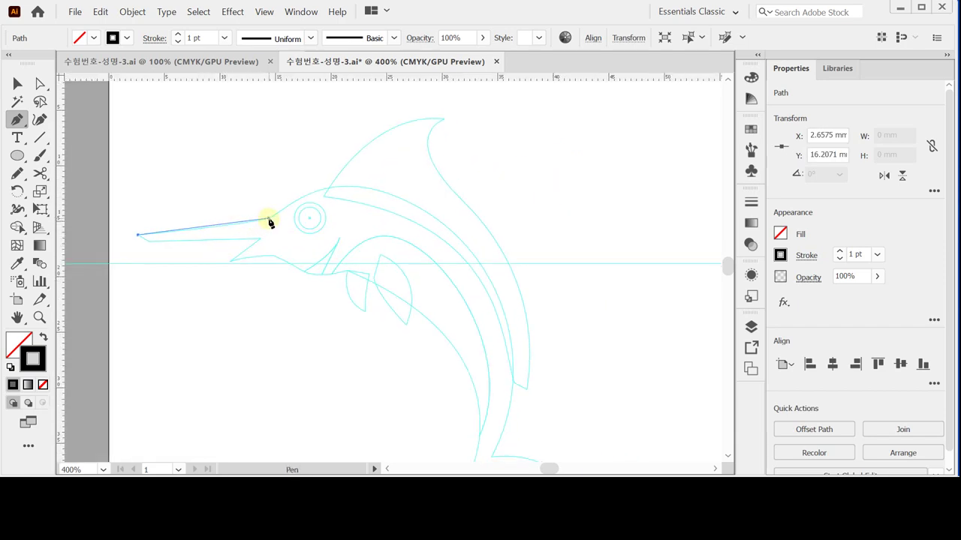
click(279, 216)
click(284, 217)
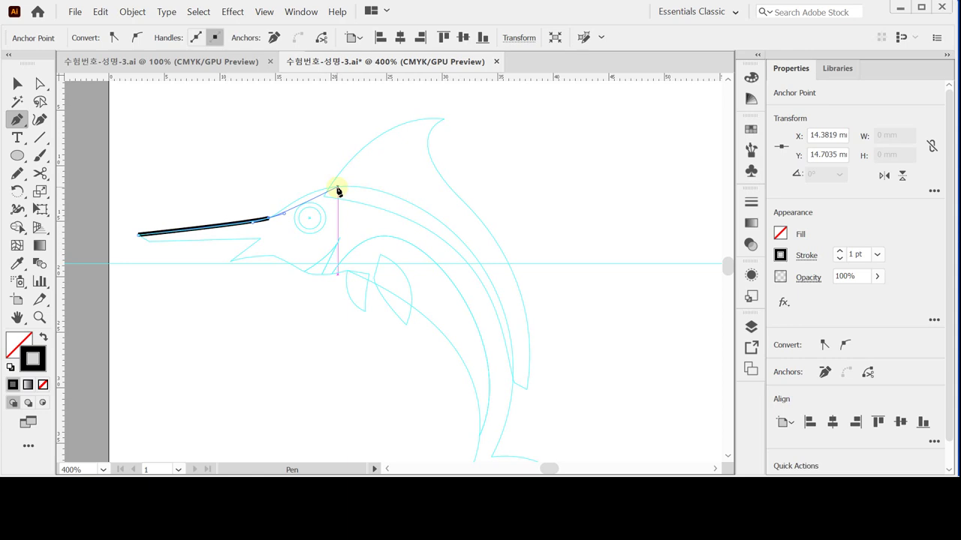
Continue the Pen path with curved segments over the head and down the back to the base of the tail
drag(335, 188, 381, 160)
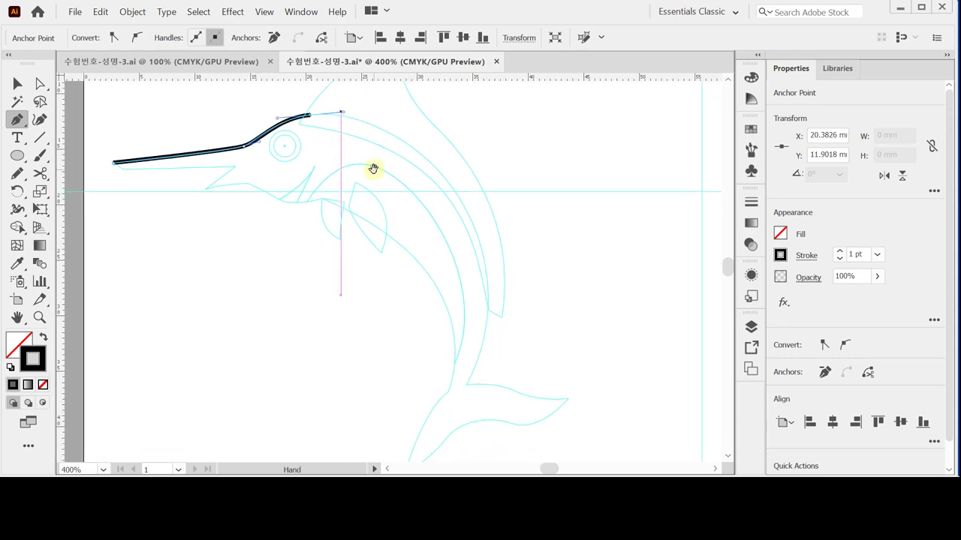
key(ctrl+minus)
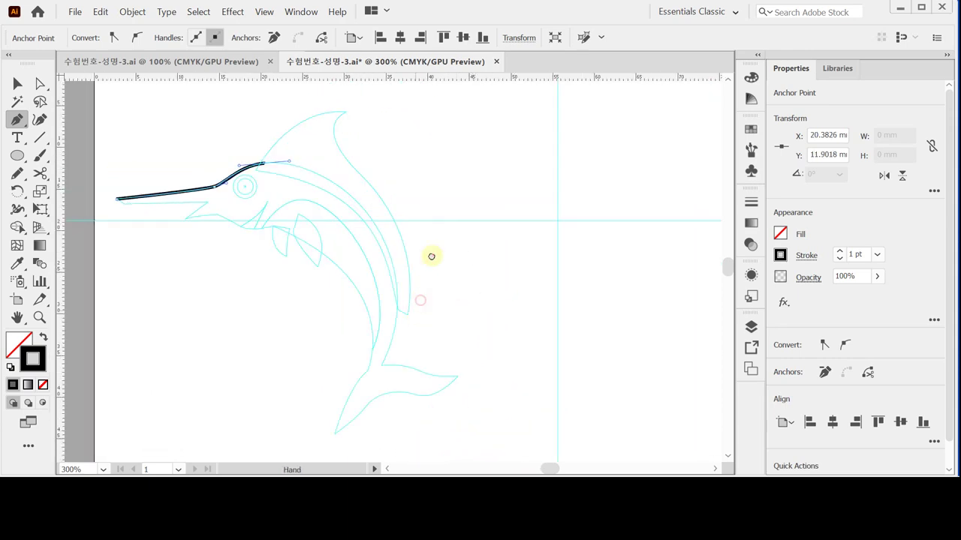
drag(428, 262, 419, 308)
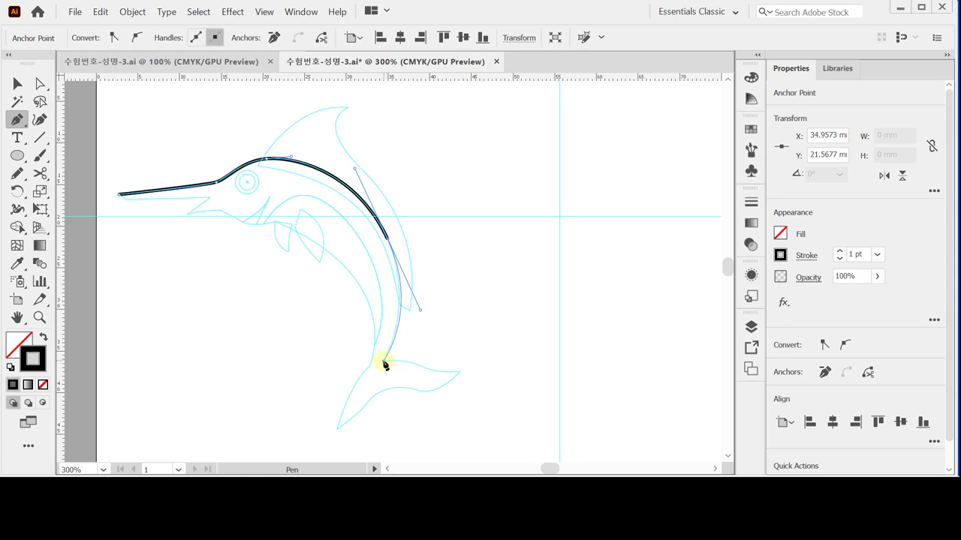
click(383, 362)
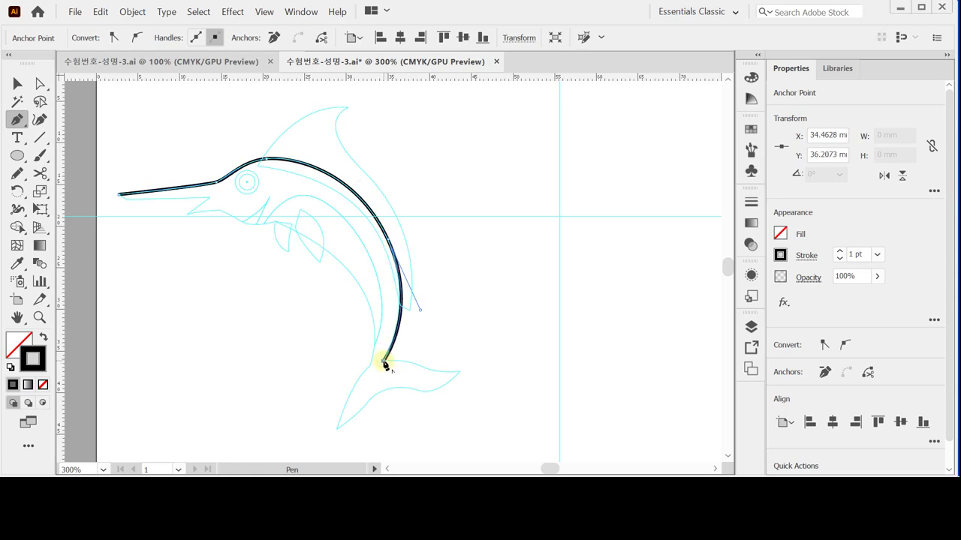
Adjust the lower direction handle of the mid-back anchor so the curve follows the body guide
key(alt)
alt+click(419, 307)
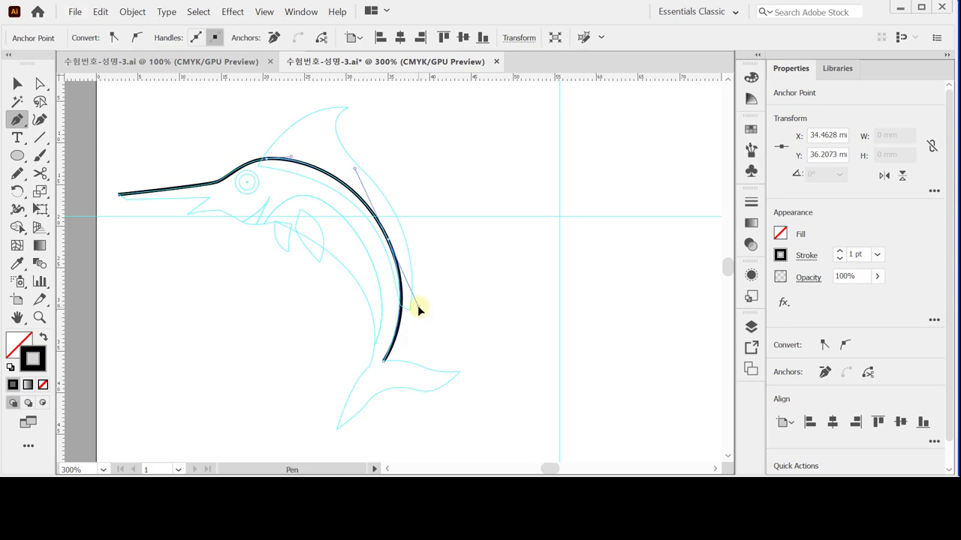
alt+click(418, 306)
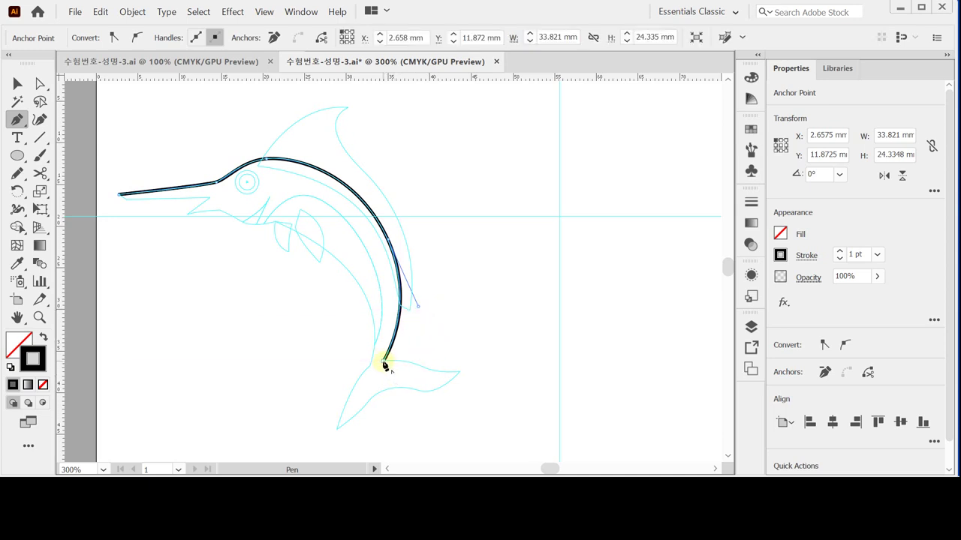
Turn the tail-base anchor into a corner and trace the tail fin's upper edge to a corner at its right tip
click(383, 364)
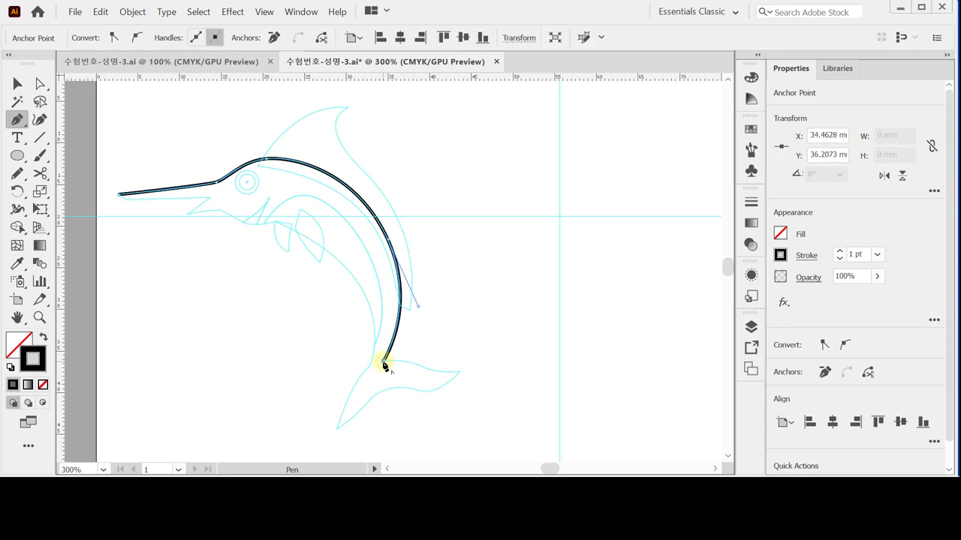
ctrl+click(444, 373)
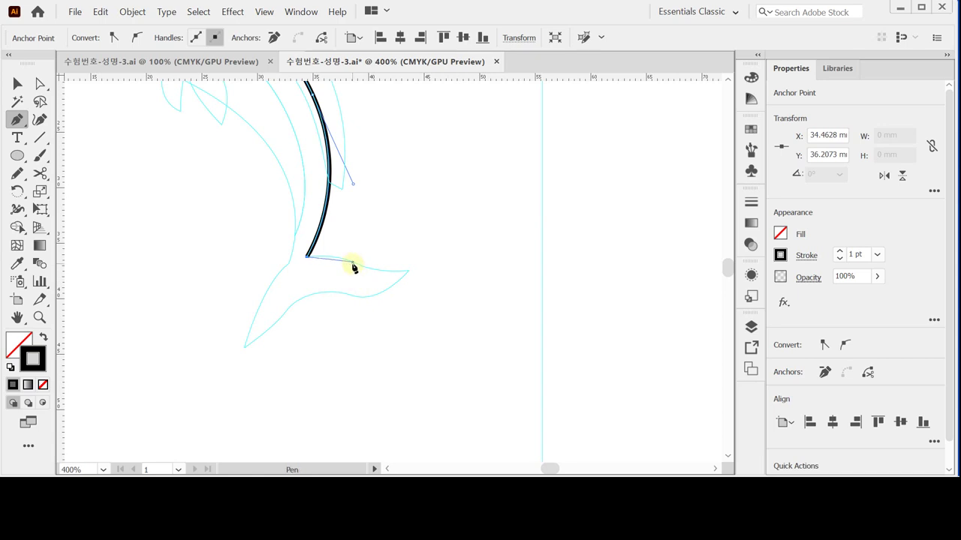
drag(348, 261, 438, 263)
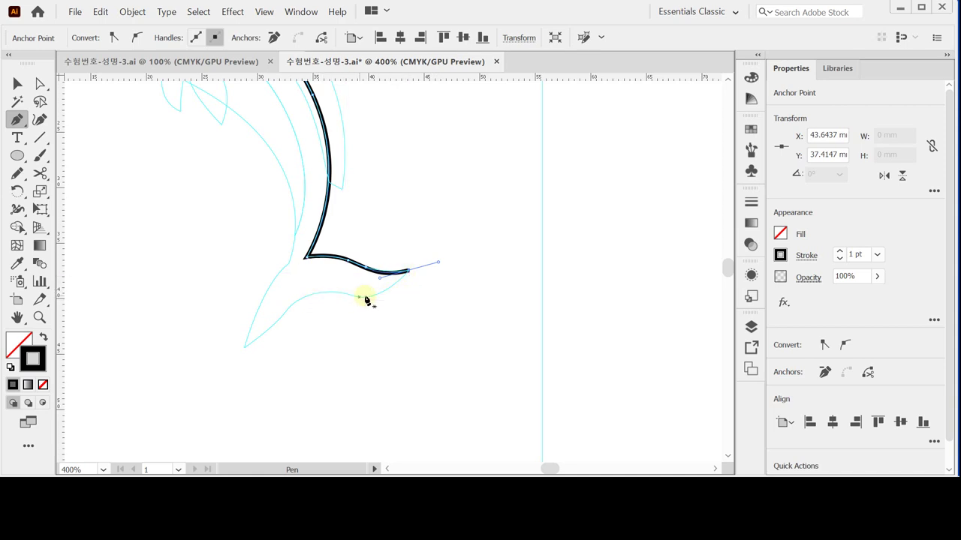
click(407, 272)
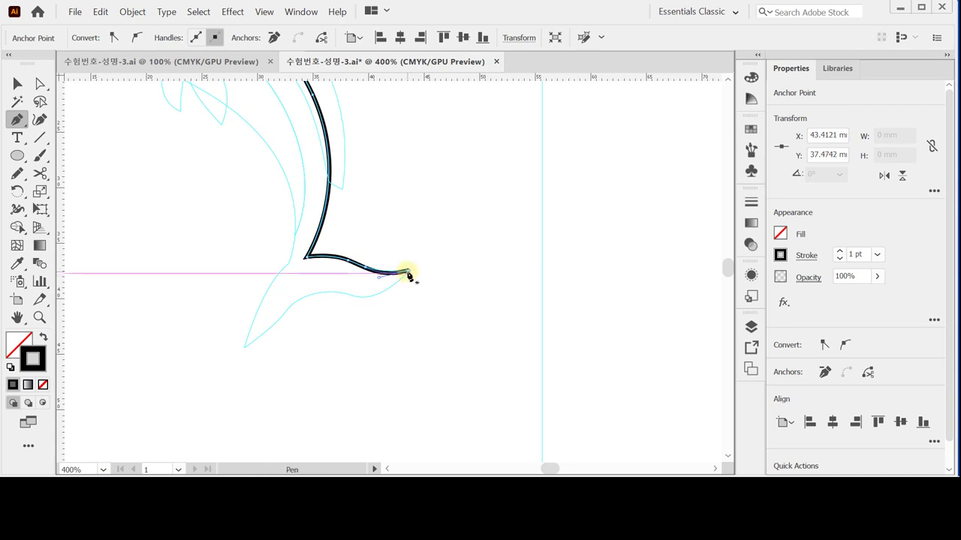
key(ctrl)
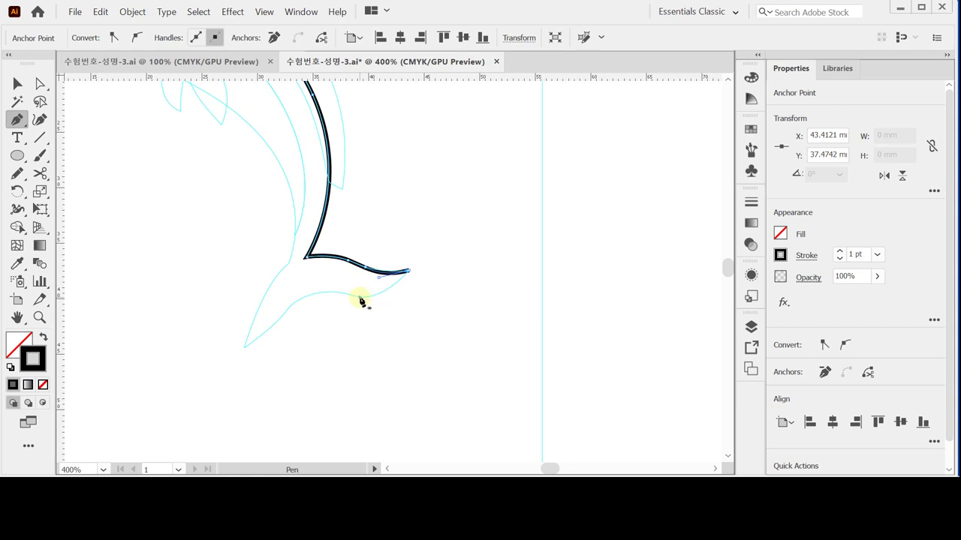
Trace the tail fin's underside with curved segments to its lower-left tip and back up to the belly side of the tail base
mouse_move(360, 302)
mouse_down()
mouse_move(337, 294)
mouse_move(286, 309)
mouse_up()
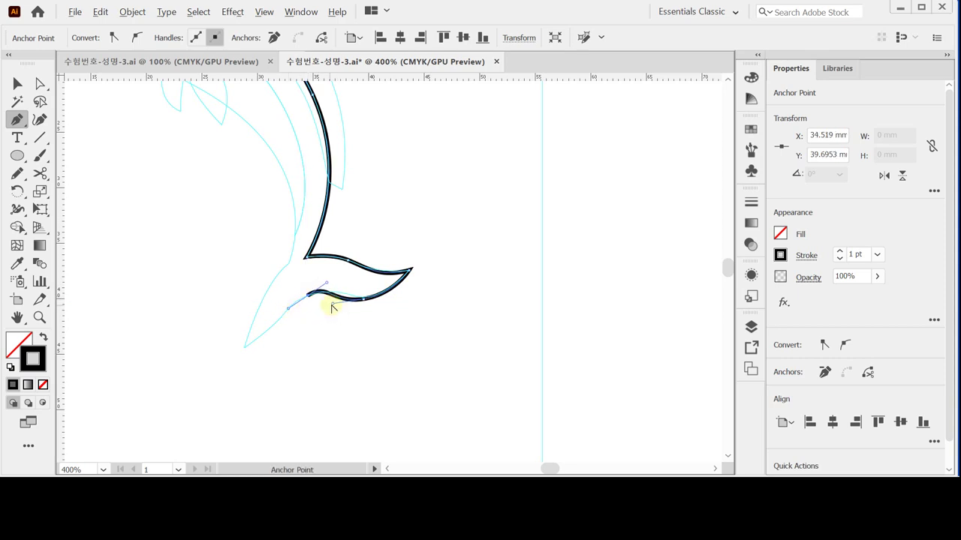
drag(344, 302, 343, 301)
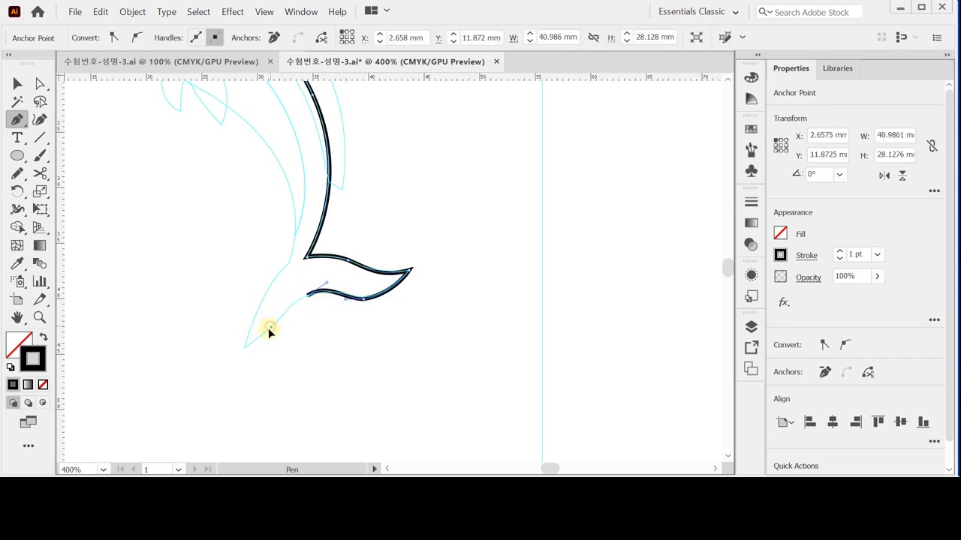
drag(270, 328, 255, 343)
click(244, 349)
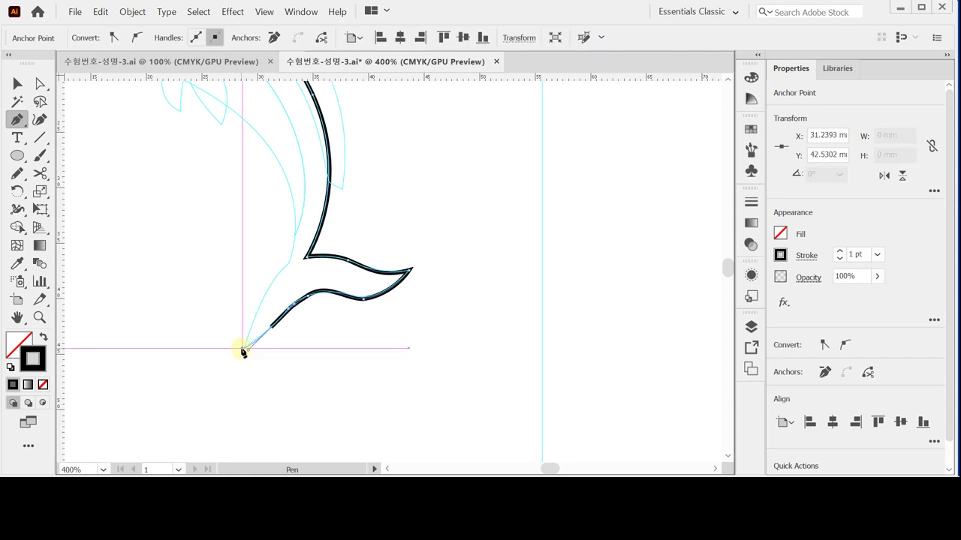
drag(290, 262, 326, 225)
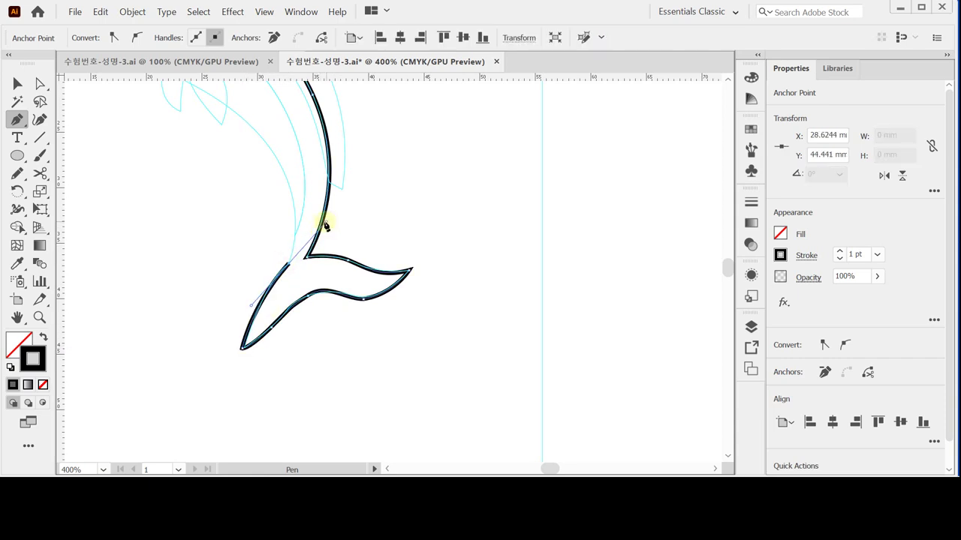
Continue the Pen path from a corner at the tail base along the belly curve to the throat
key(space)
drag(358, 328, 477, 330)
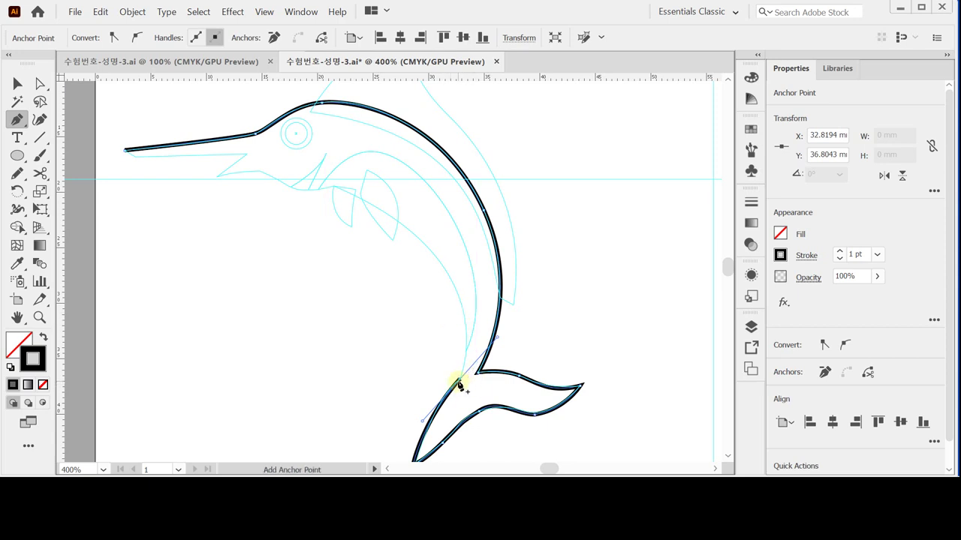
click(460, 385)
drag(460, 384, 365, 191)
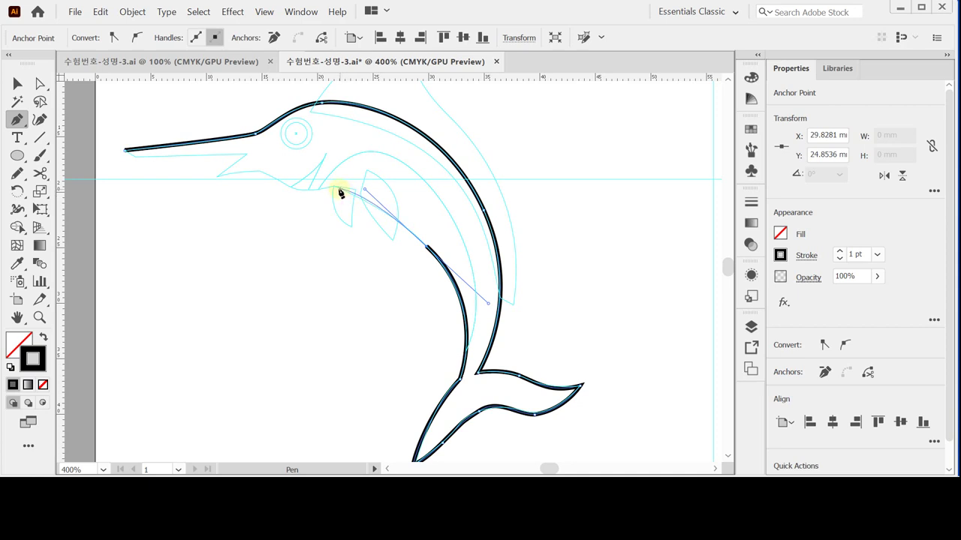
drag(335, 187, 264, 184)
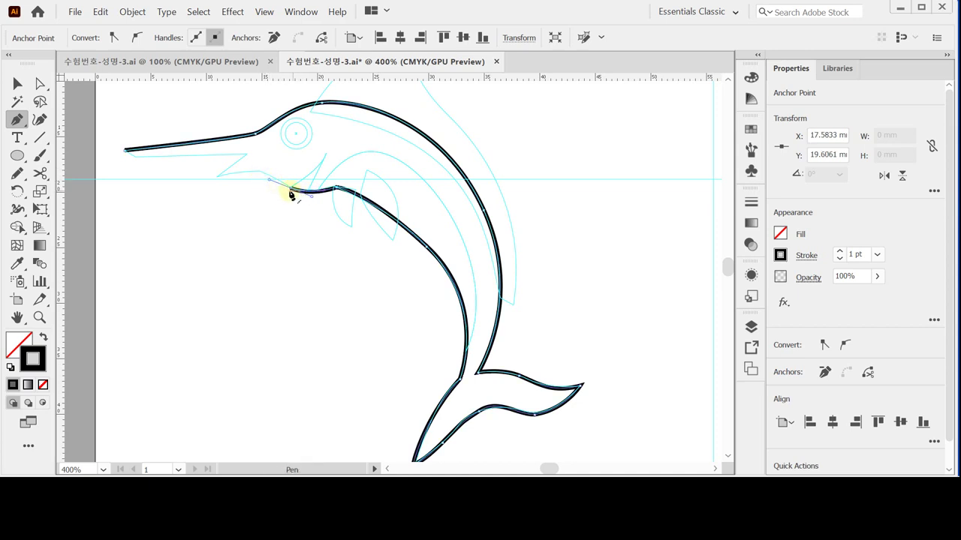
Trace the throat, lower jaw, mouth notch and bill underside, closing the outline at the starting anchor on the bill tip
drag(291, 190, 261, 176)
click(218, 176)
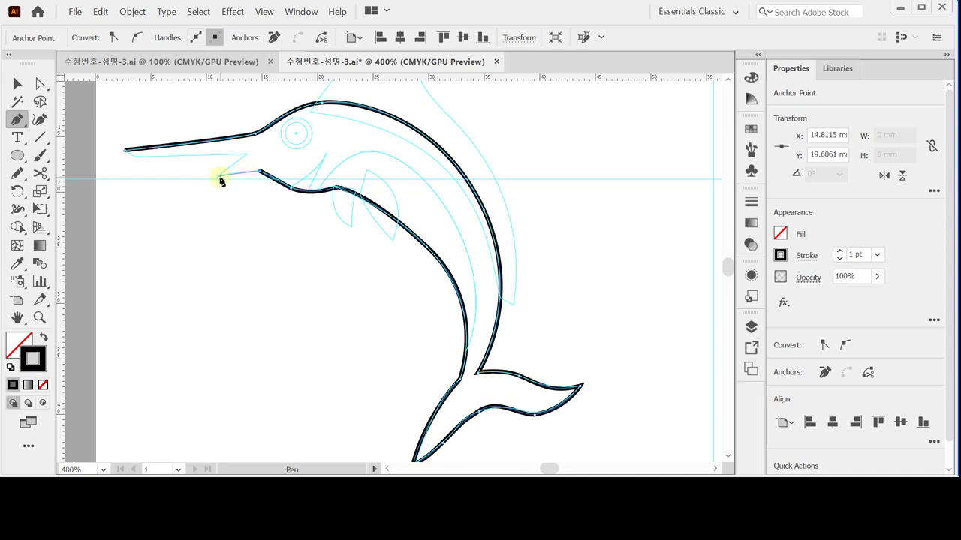
click(246, 156)
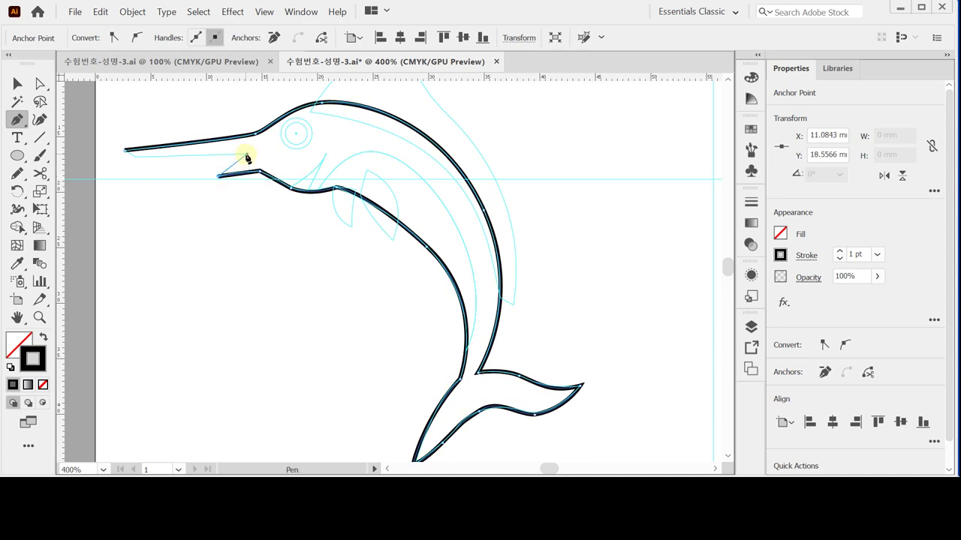
click(131, 157)
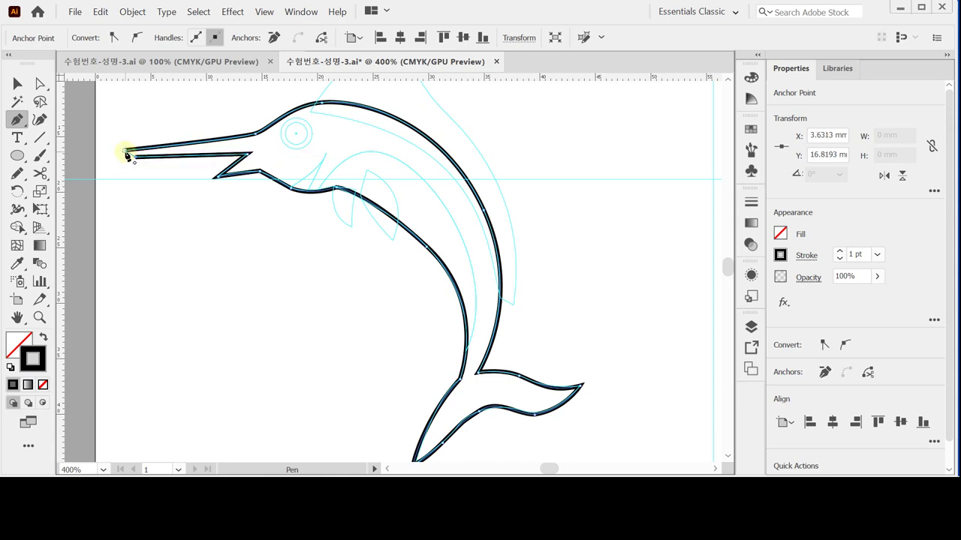
click(125, 151)
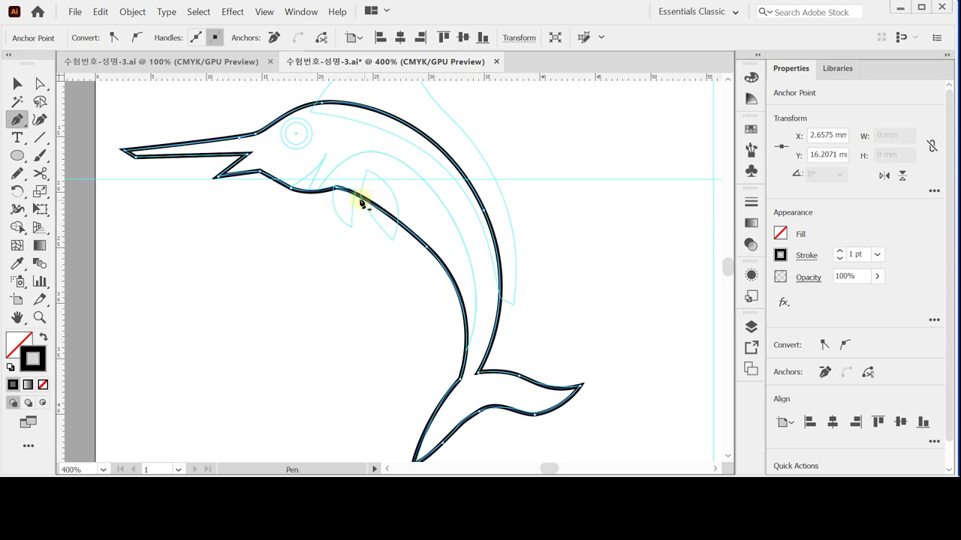
Draw an open V-shaped Pen path along the gill guide, extending both ends below the body outline, and deselect it
click(276, 197)
click(325, 159)
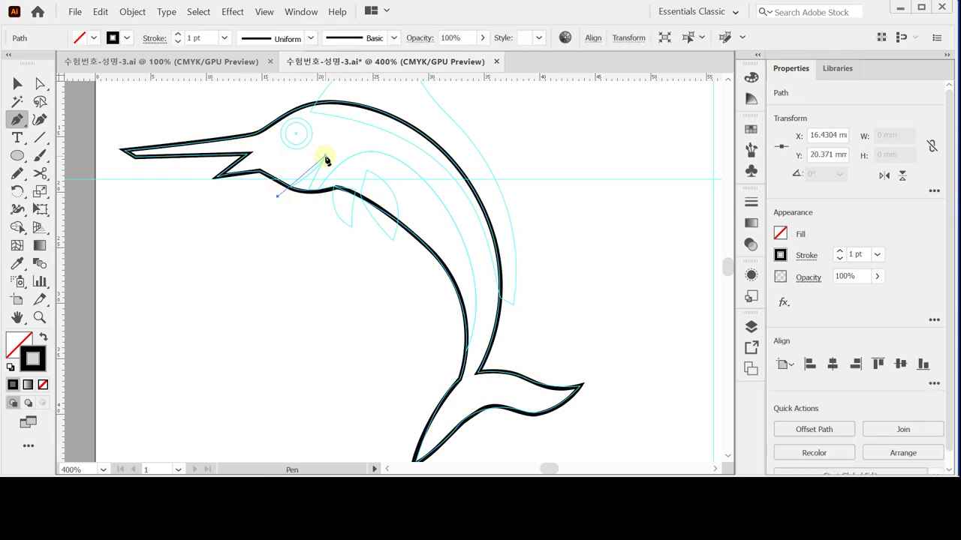
drag(326, 145, 331, 140)
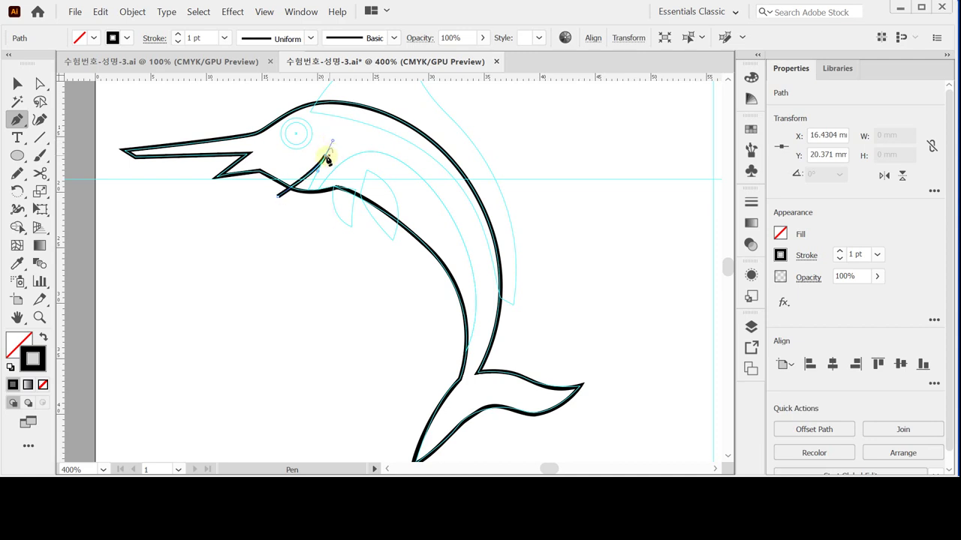
click(325, 158)
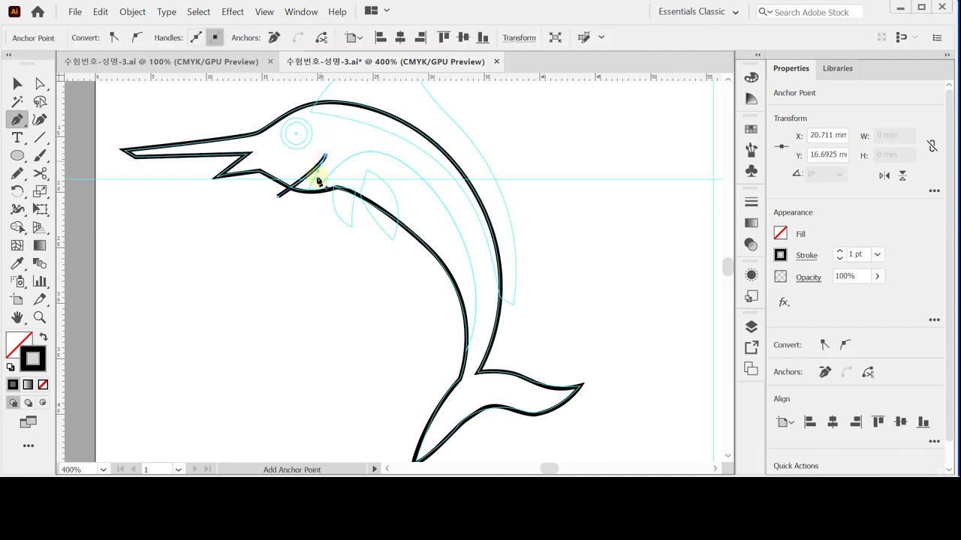
click(303, 219)
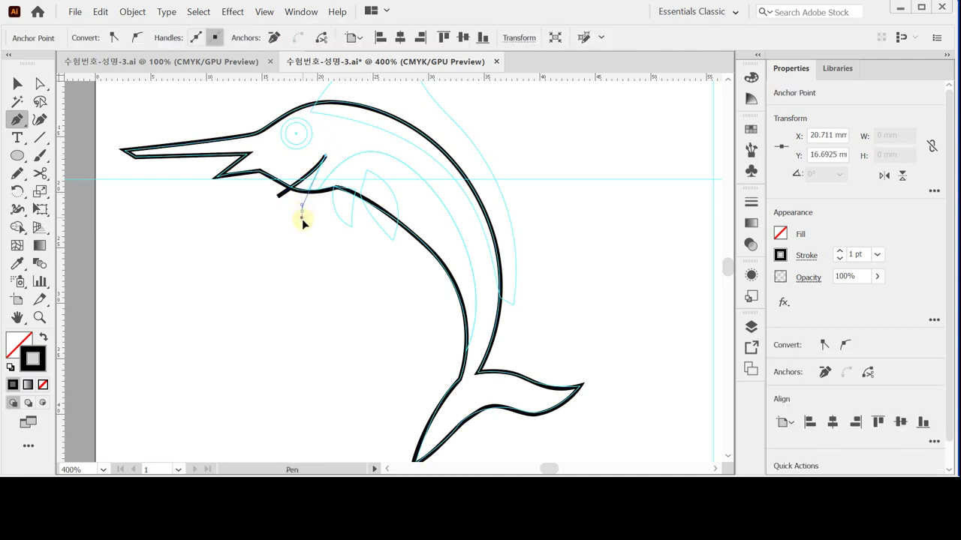
drag(302, 220, 302, 279)
key(ctrl)
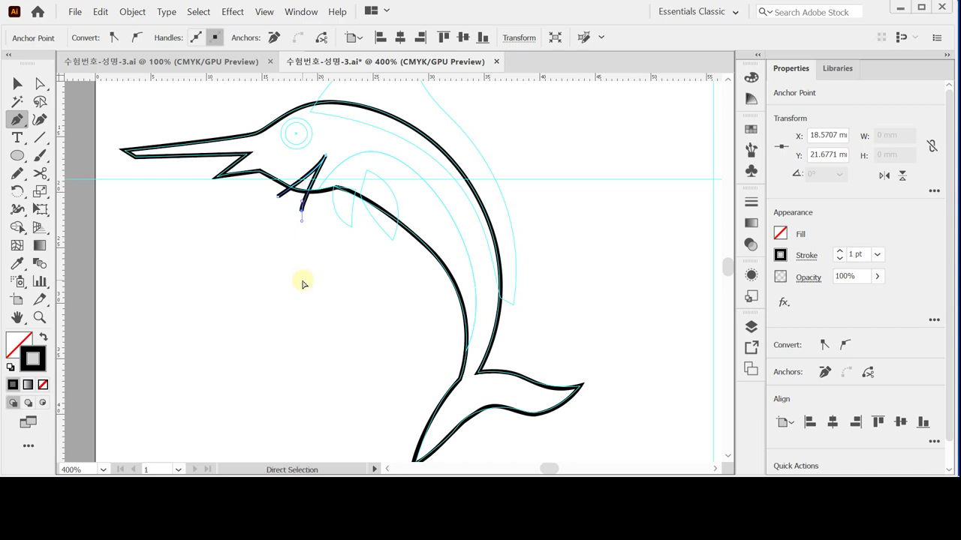
ctrl+click(254, 265)
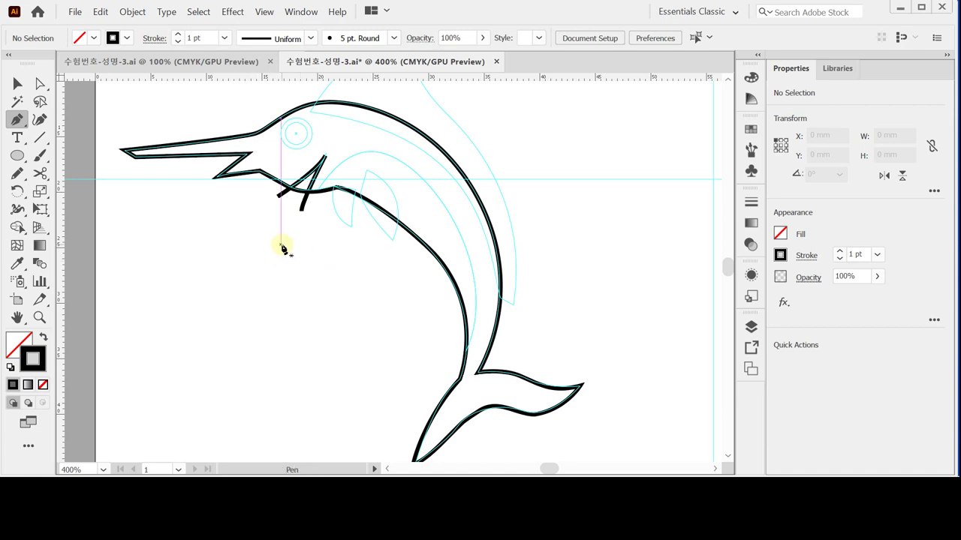
Draw an open curved Pen path along the inner belly guide, extending both ends beyond the body outline, and deselect it
click(315, 199)
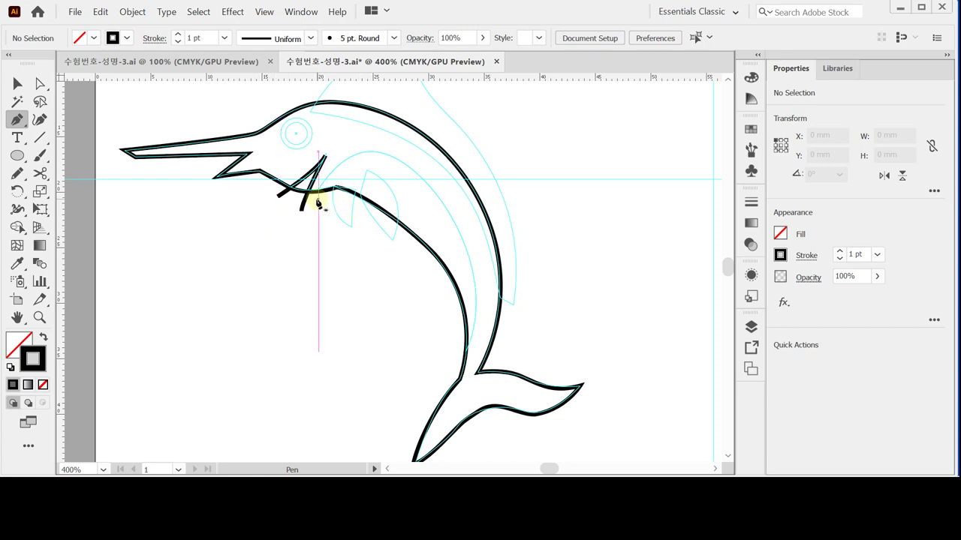
drag(368, 152, 400, 152)
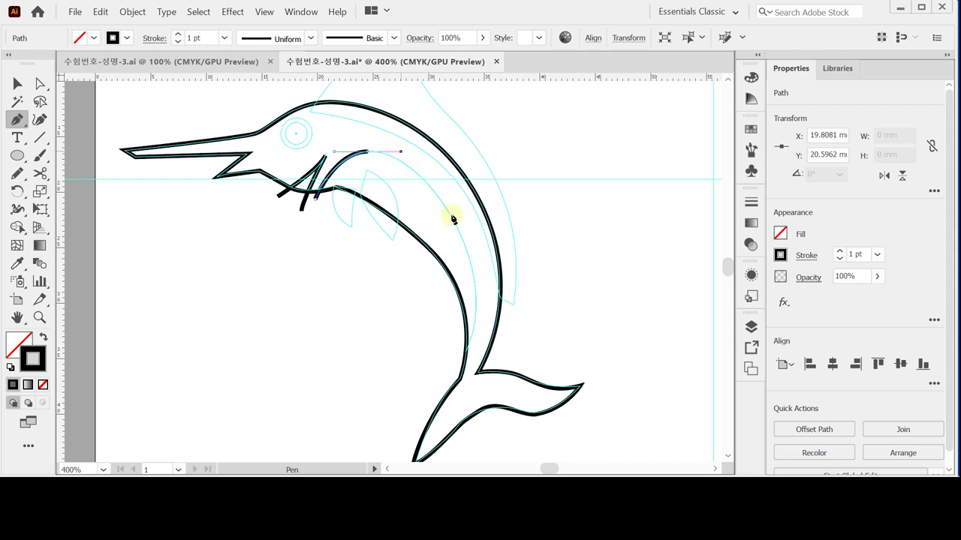
drag(462, 241, 485, 291)
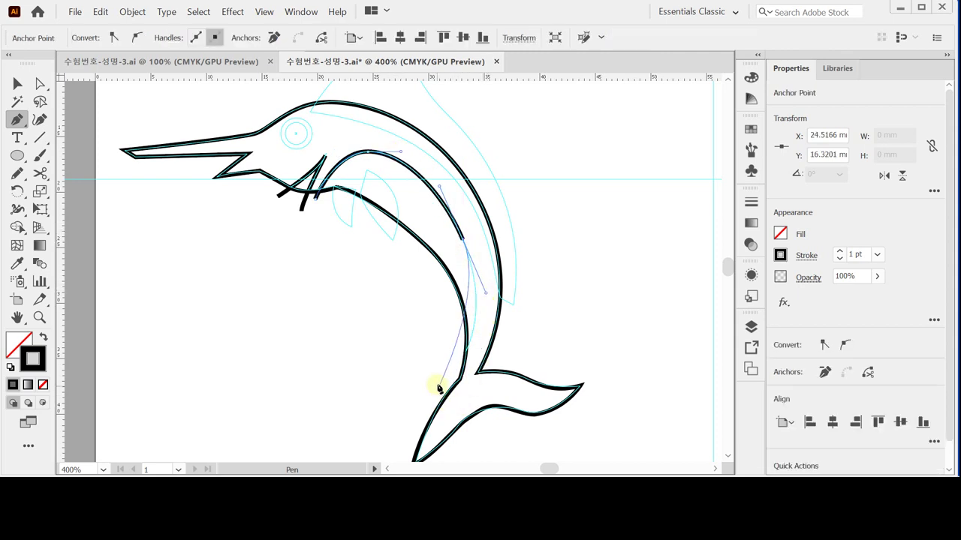
drag(441, 387, 406, 420)
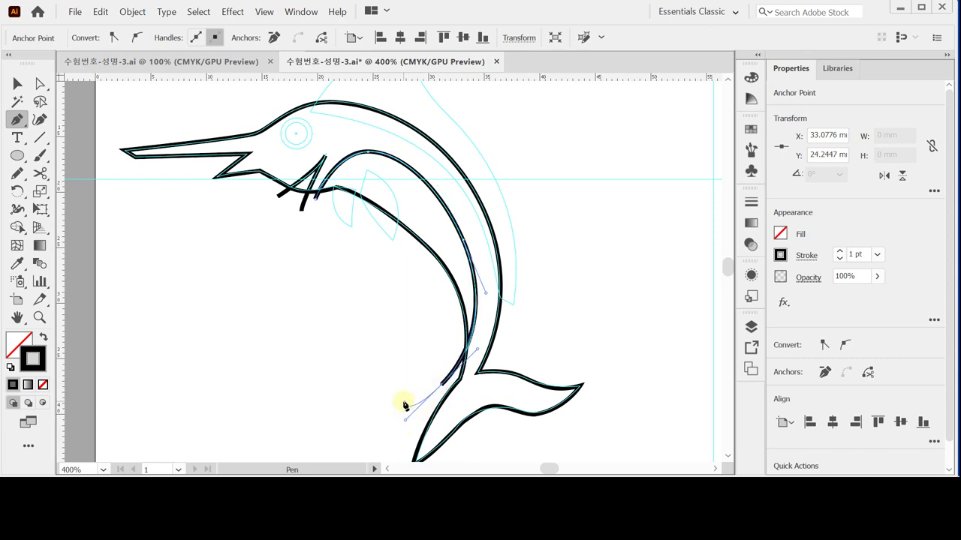
ctrl+click(379, 322)
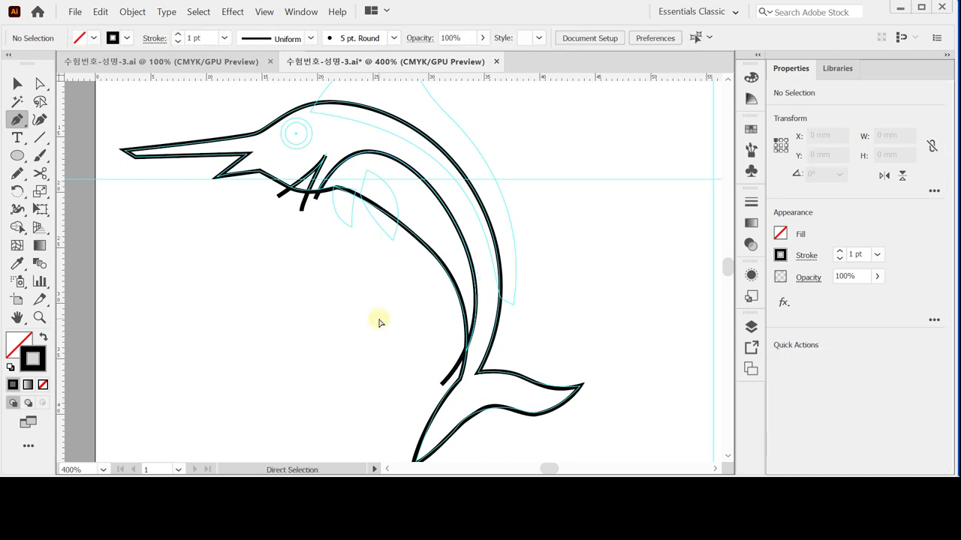
Select the swordfish outline with the gill and belly paths and split them using Pathfinder Divide
key(ctrl+semicolon)
key(ctrl+semicolon)
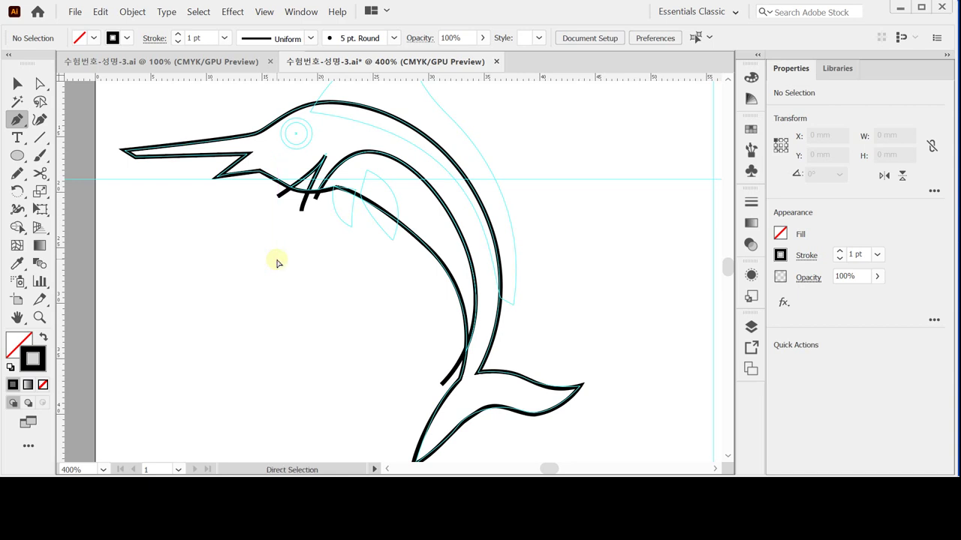
drag(276, 264, 517, 300)
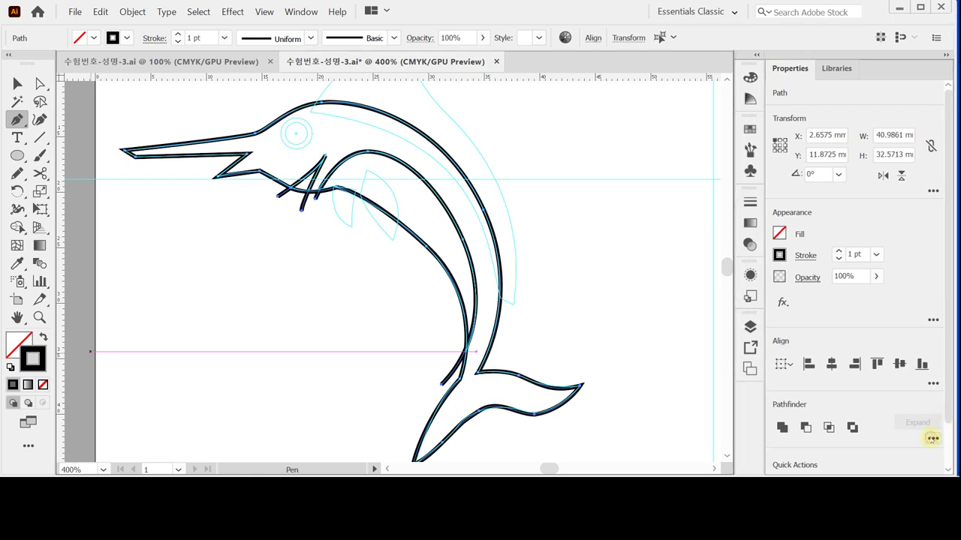
click(932, 438)
click(784, 418)
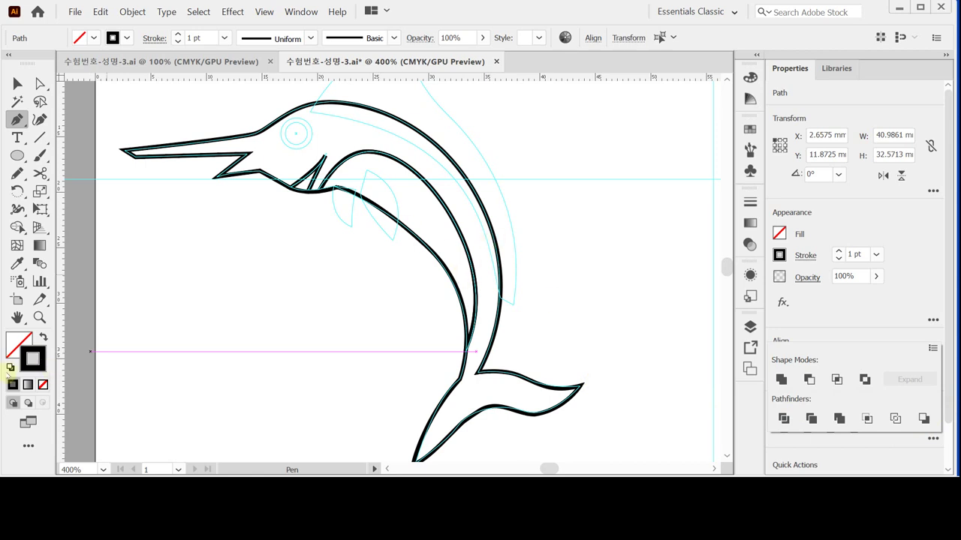
Deselect the artwork and restore the default white fill and black stroke
click(11, 369)
key(ctrl+shift+a)
click(11, 367)
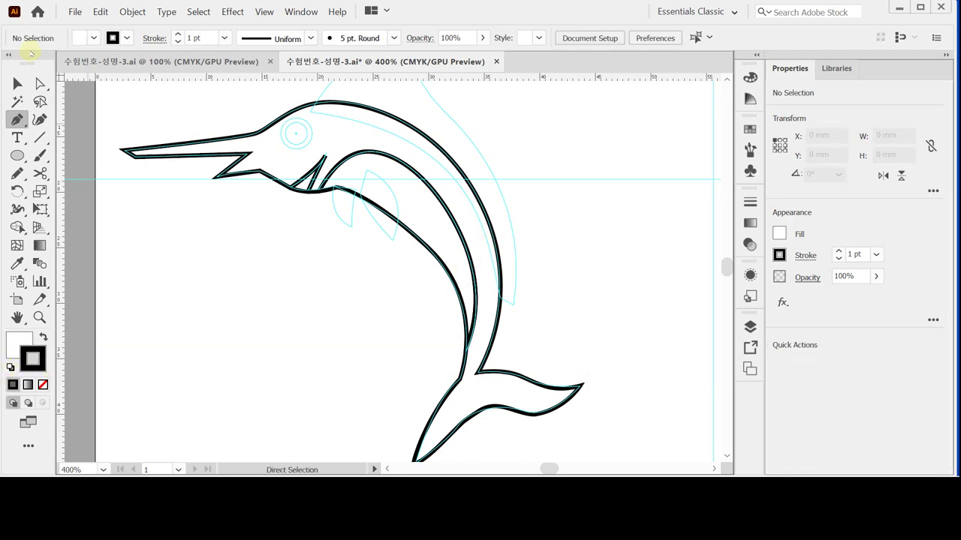
Enter isolation mode on the divided swordfish group and select its main body shape
click(17, 83)
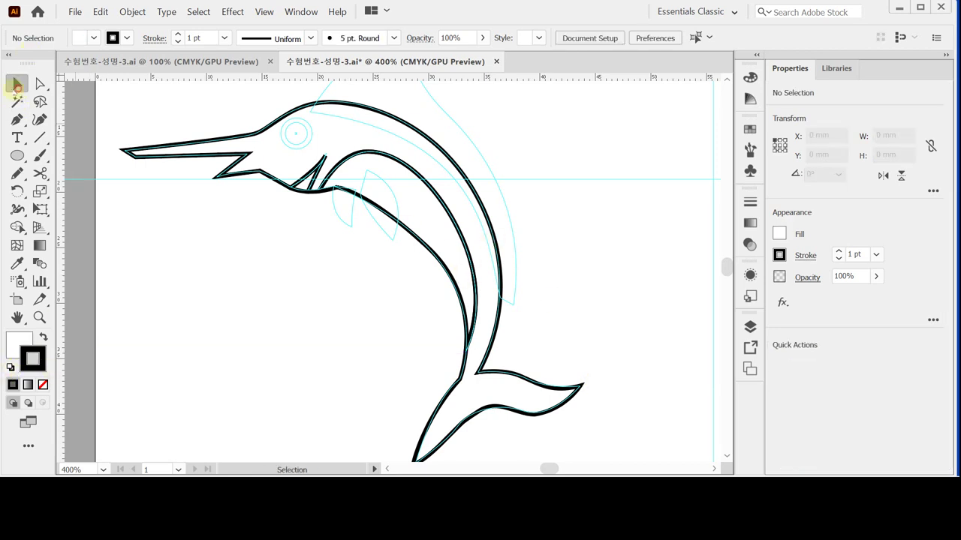
double_click(381, 156)
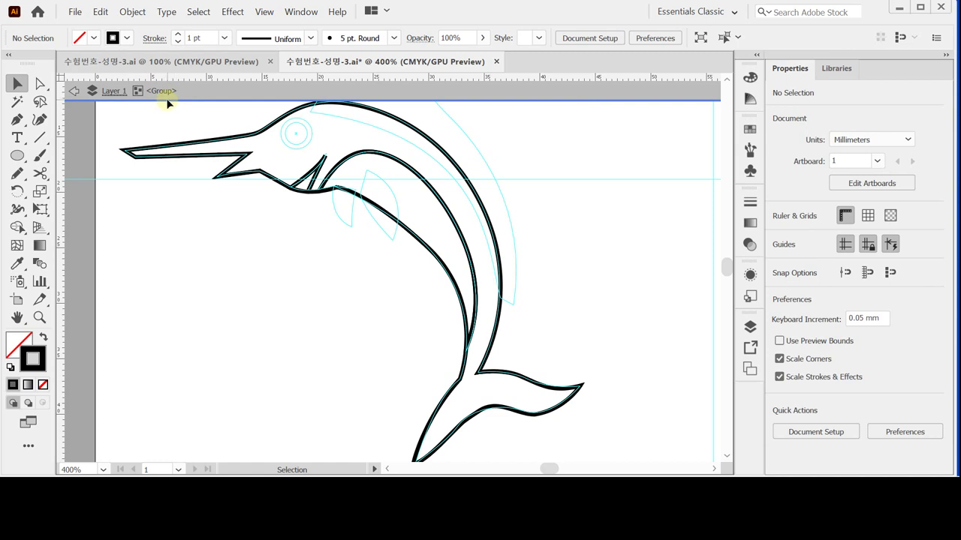
scroll(364, 285, up, 1)
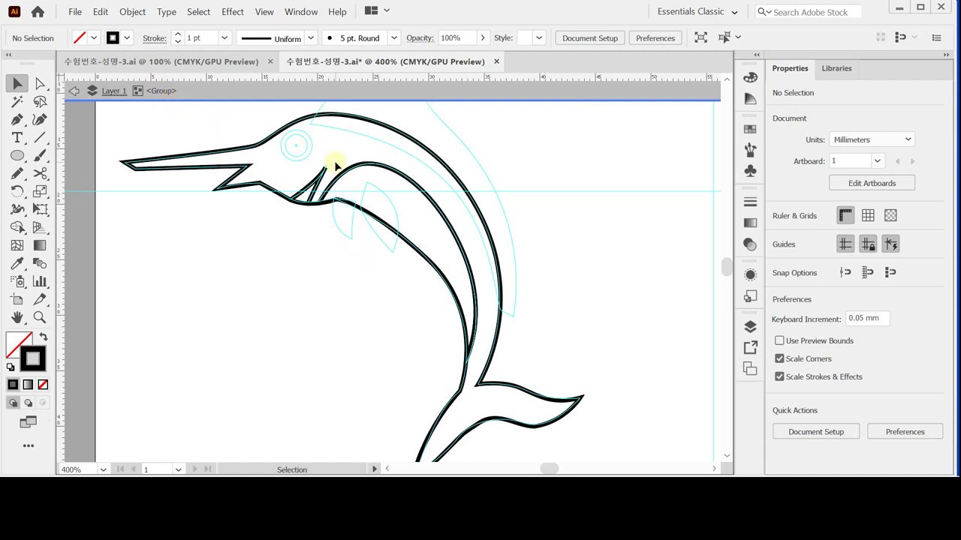
click(271, 139)
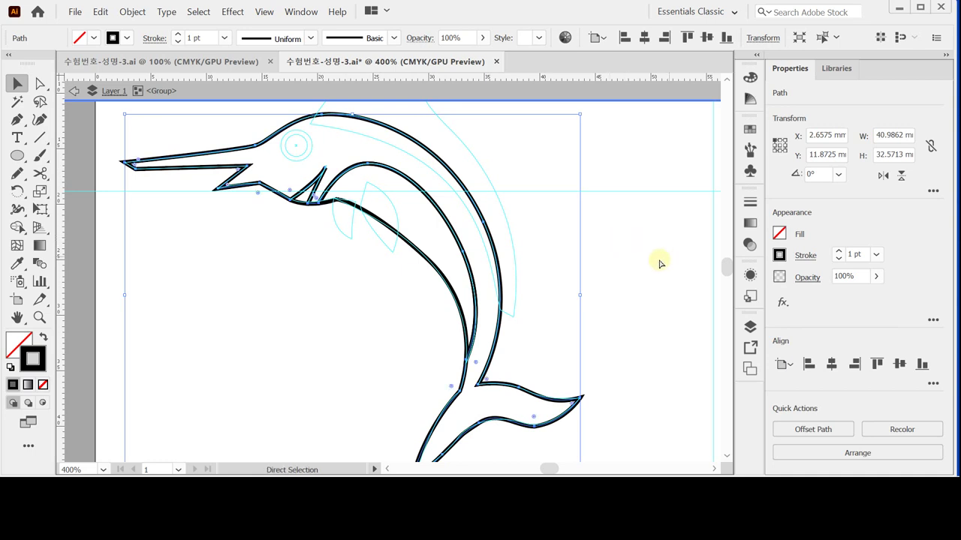
Reselect the swordfish's main body shape and set its fill to C 100, M 70, Y 0, K 30
drag(658, 260, 582, 176)
click(566, 209)
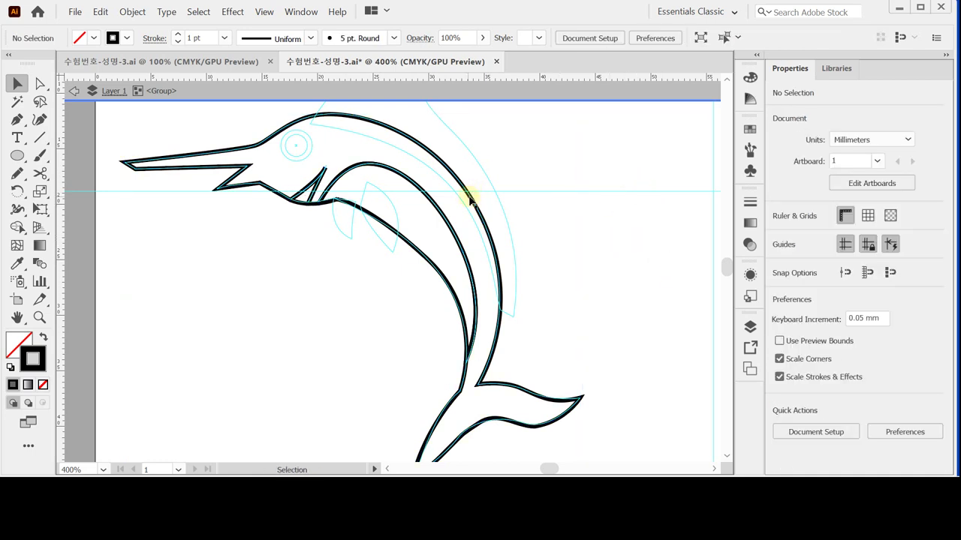
click(474, 201)
drag(750, 78, 581, 116)
click(582, 118)
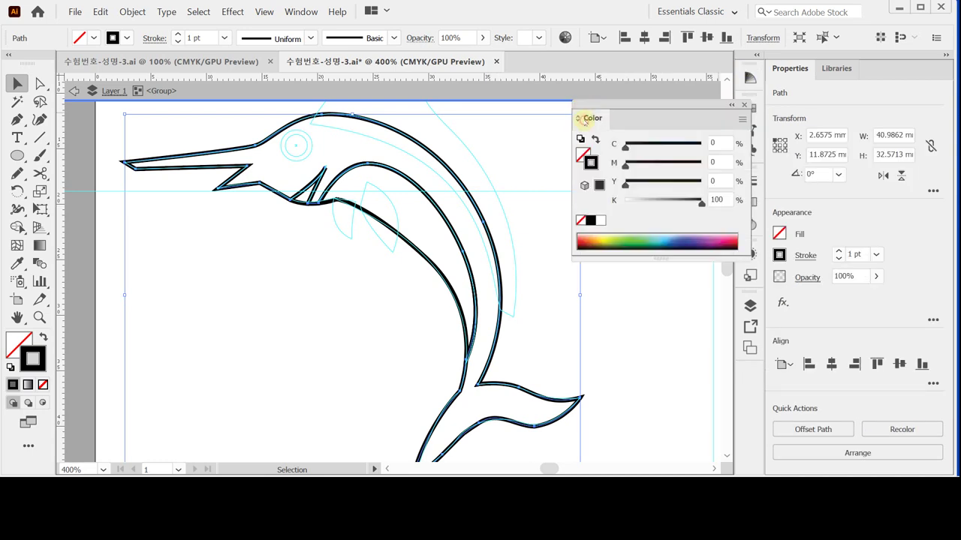
click(583, 154)
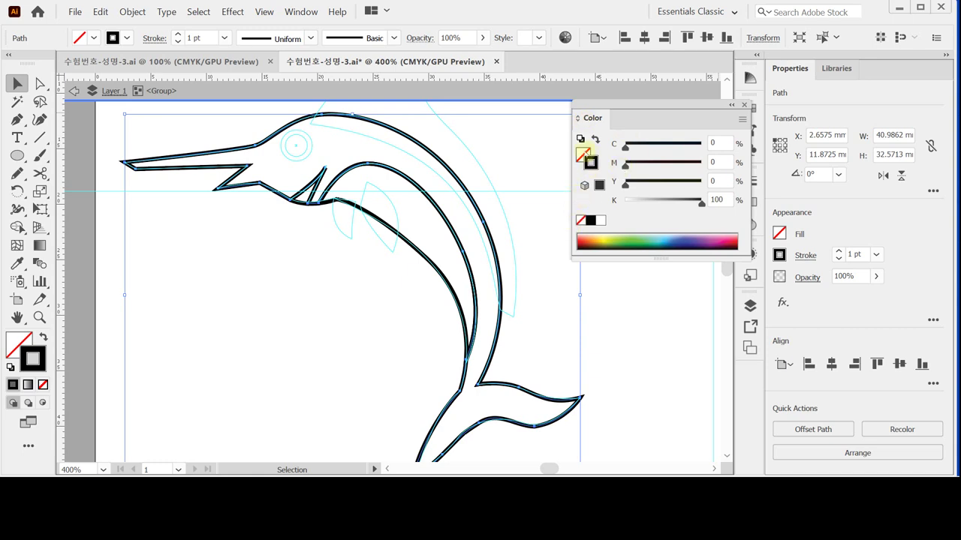
click(600, 220)
click(717, 143)
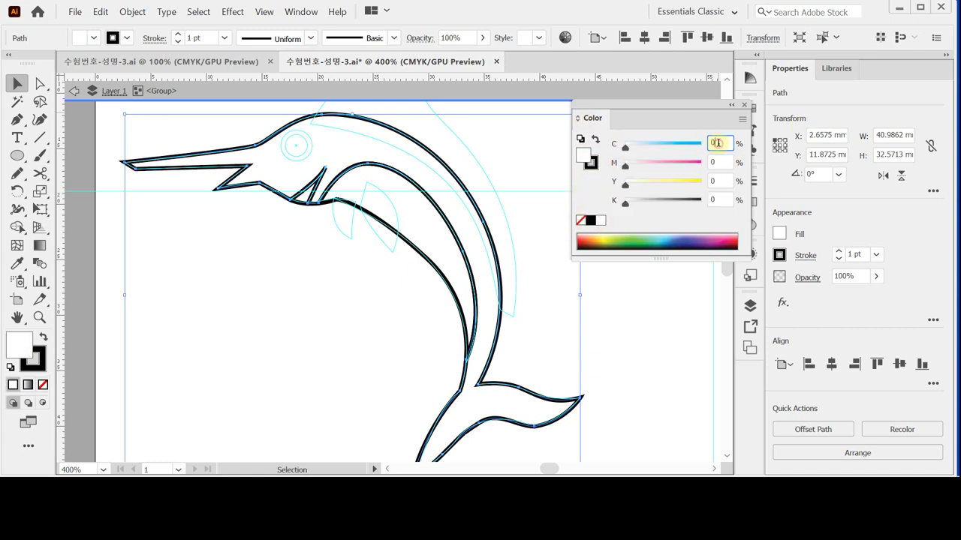
text(100)
key(Tab)
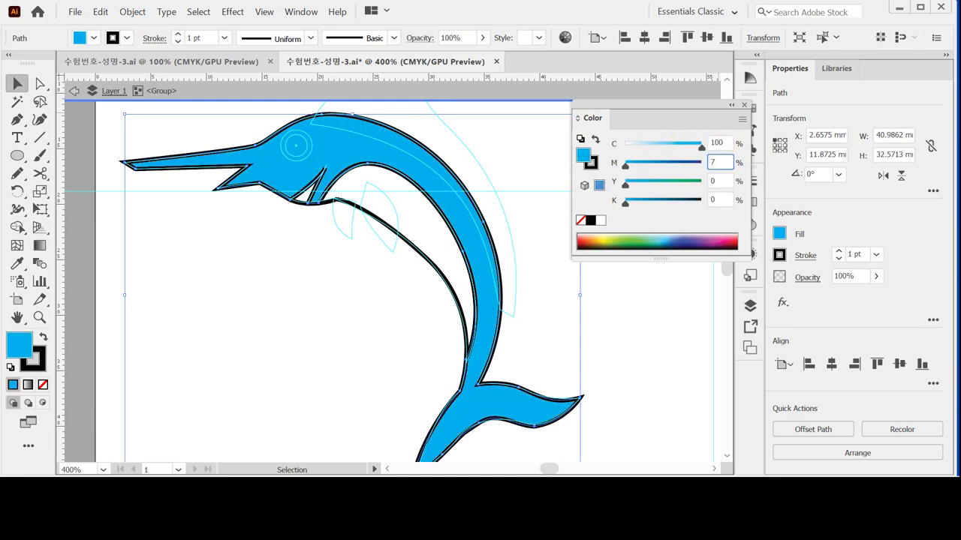
text(70)
key(Tab)
key(Tab)
text(3)
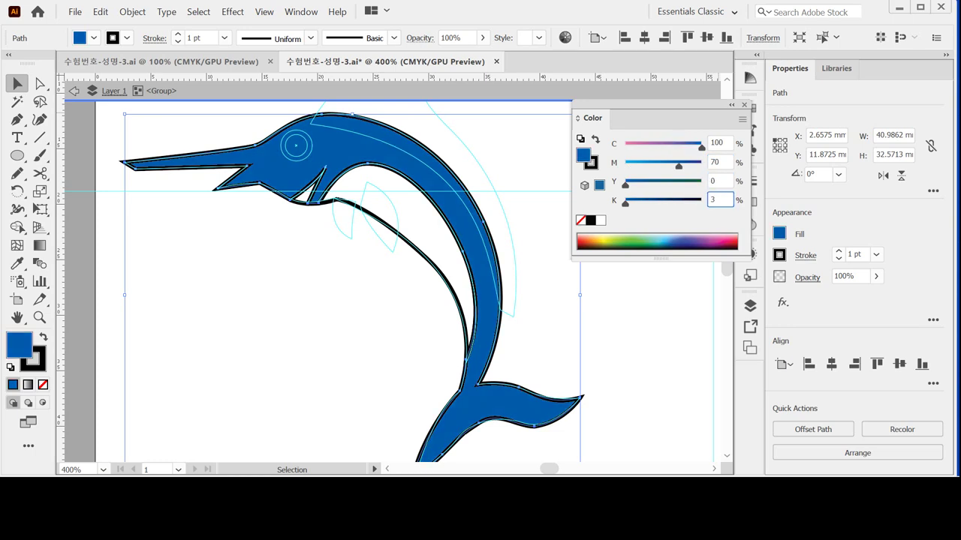
key(Return)
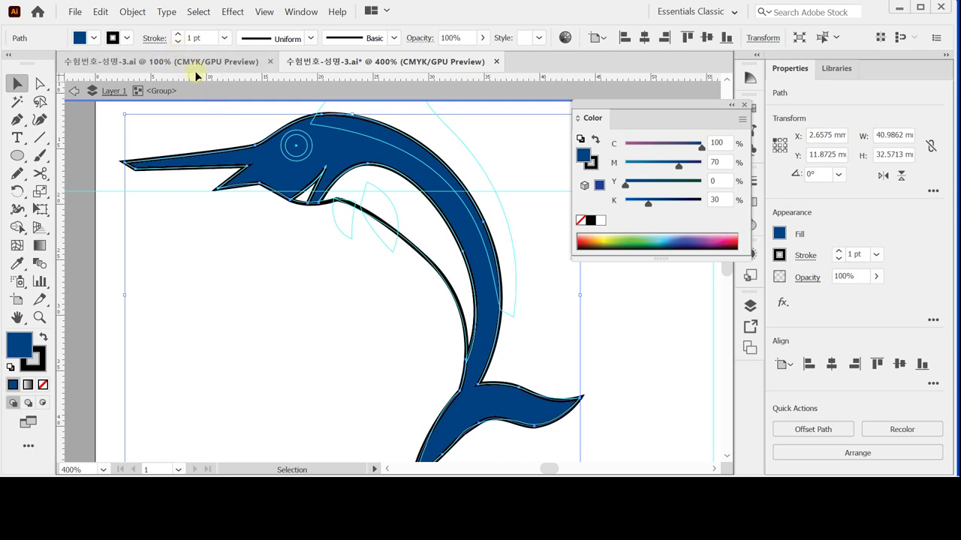
Hide the guides and invert the selection to fill the gill and belly shapes with C 40, M 0, Y 0, K 0
key(ctrl+semicolon)
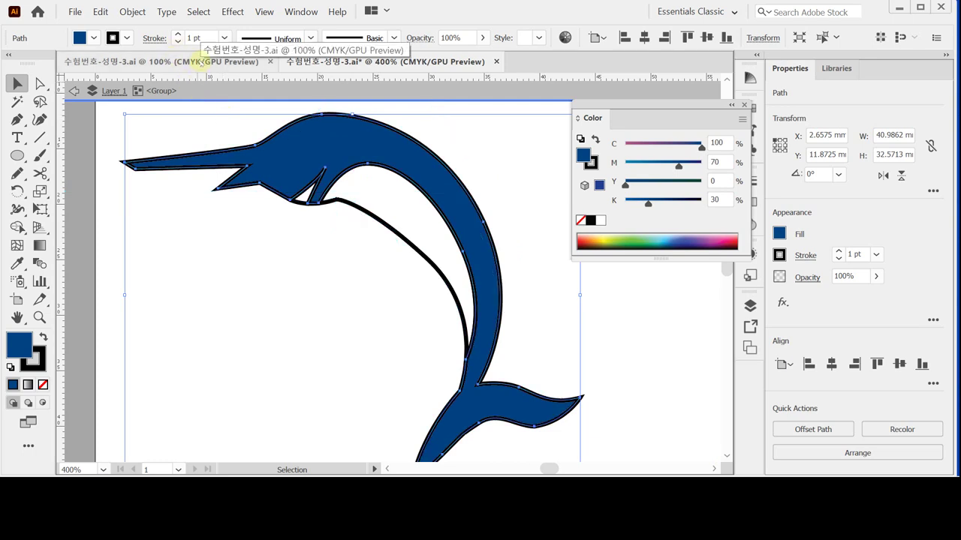
click(198, 11)
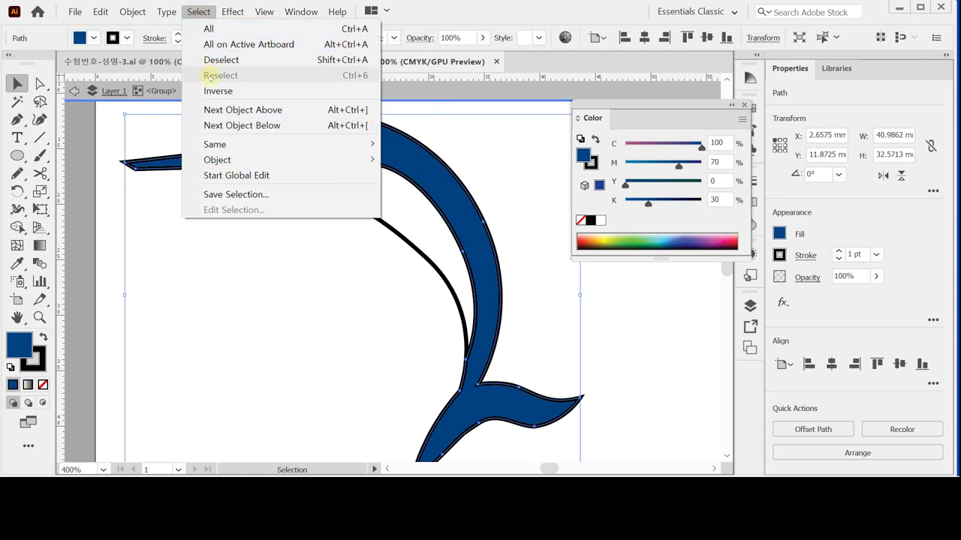
click(218, 90)
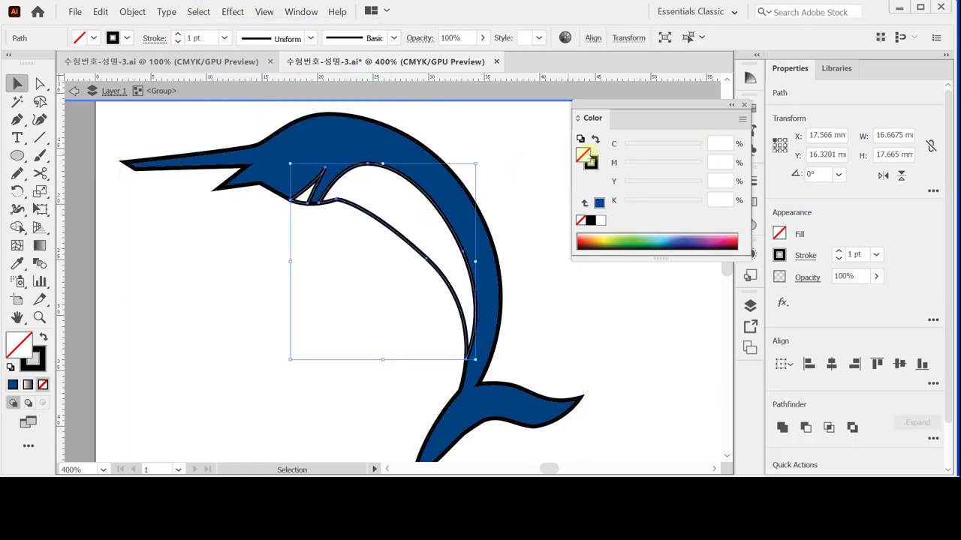
click(600, 221)
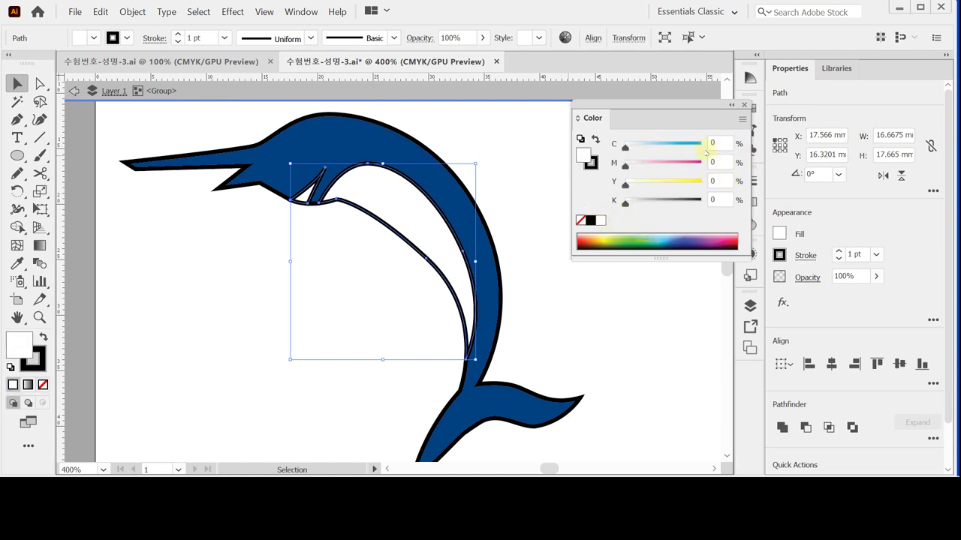
click(711, 143)
text(40)
key(Return)
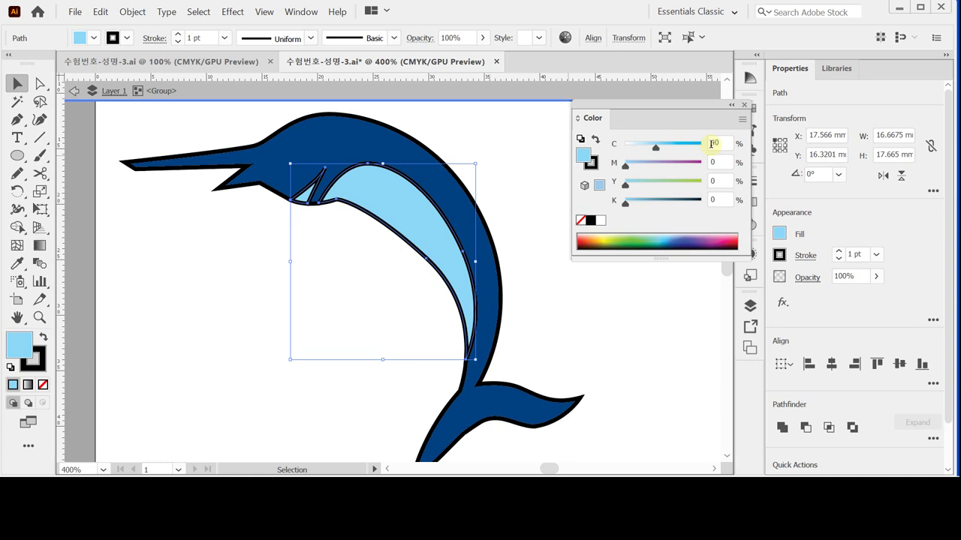
Remove the stroke from every shape in the swordfish group, then leave isolation mode and deselect the artwork
key(ctrl+a)
click(590, 163)
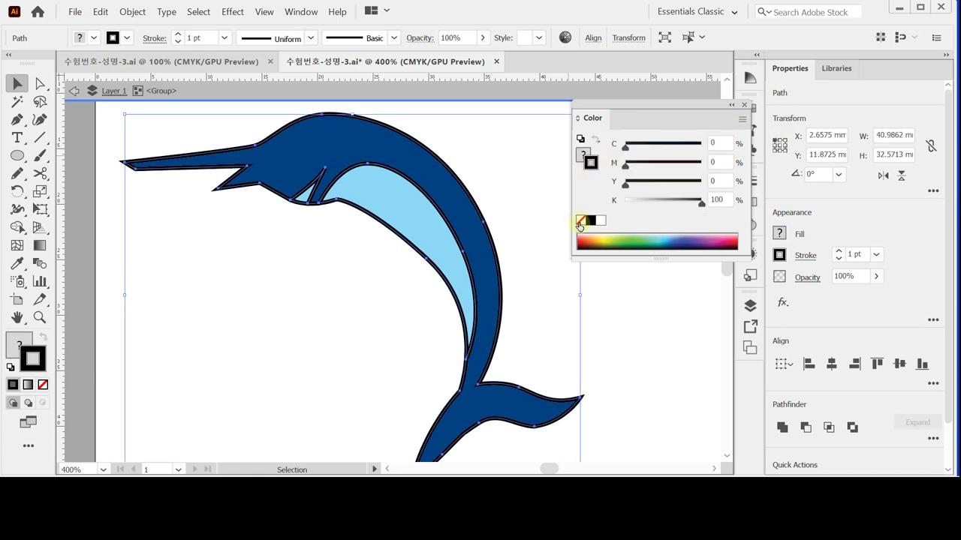
click(581, 222)
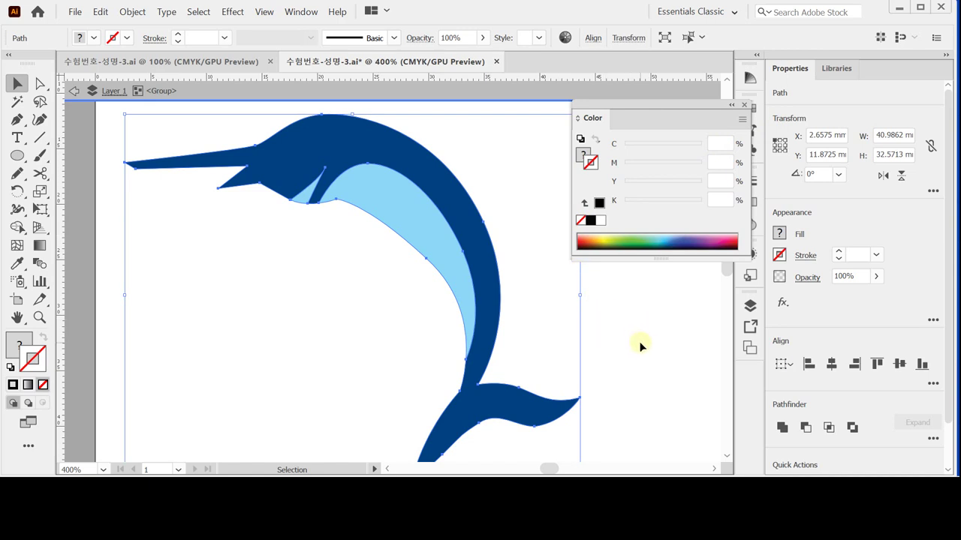
key(Escape)
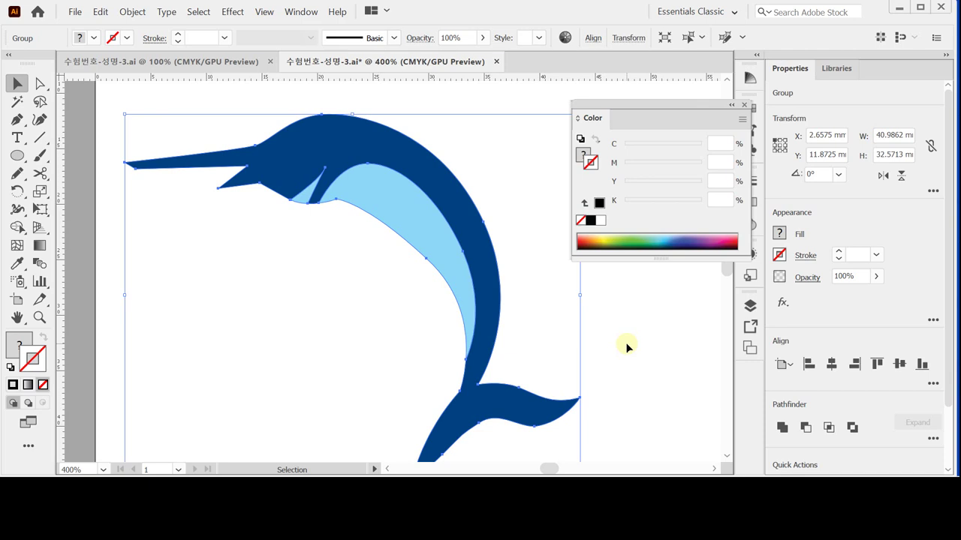
click(444, 320)
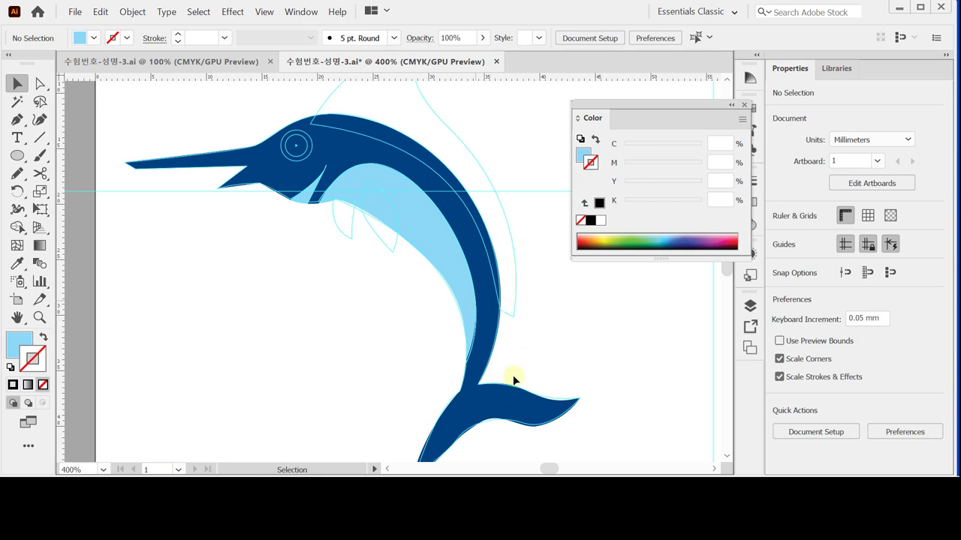
Trace the smaller belly fin guide below the gill with the Pen tool as a closed curved shape
key(ctrl+equal)
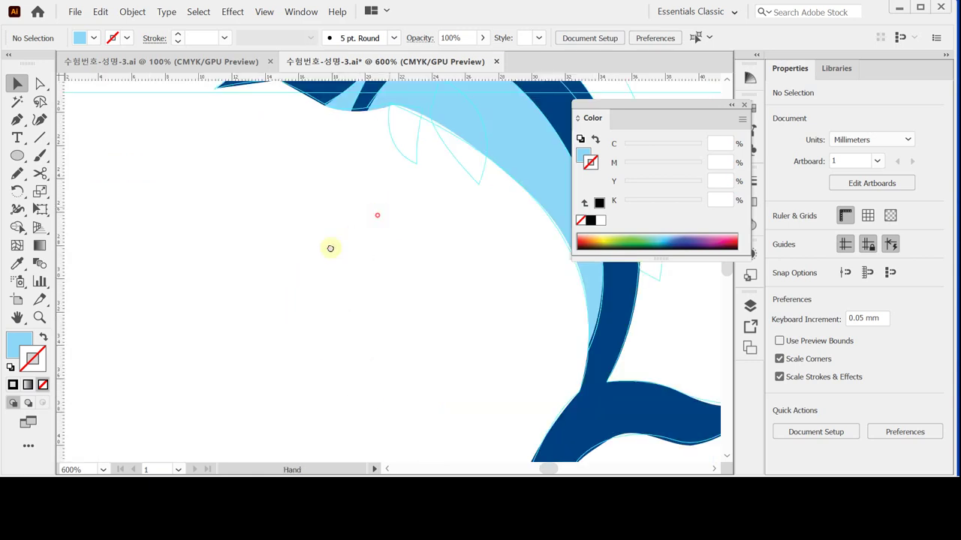
drag(330, 247, 260, 300)
click(17, 120)
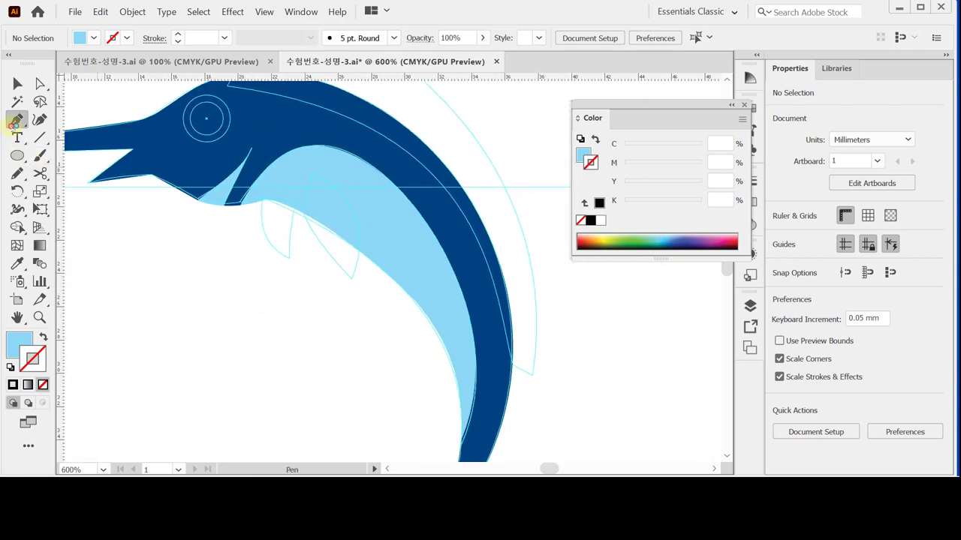
click(295, 204)
click(289, 260)
drag(290, 260, 293, 278)
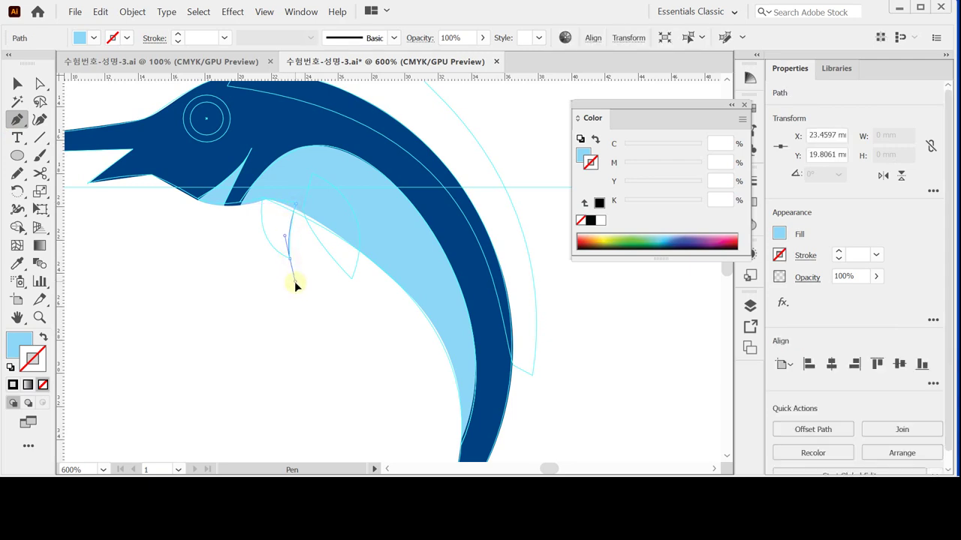
click(289, 259)
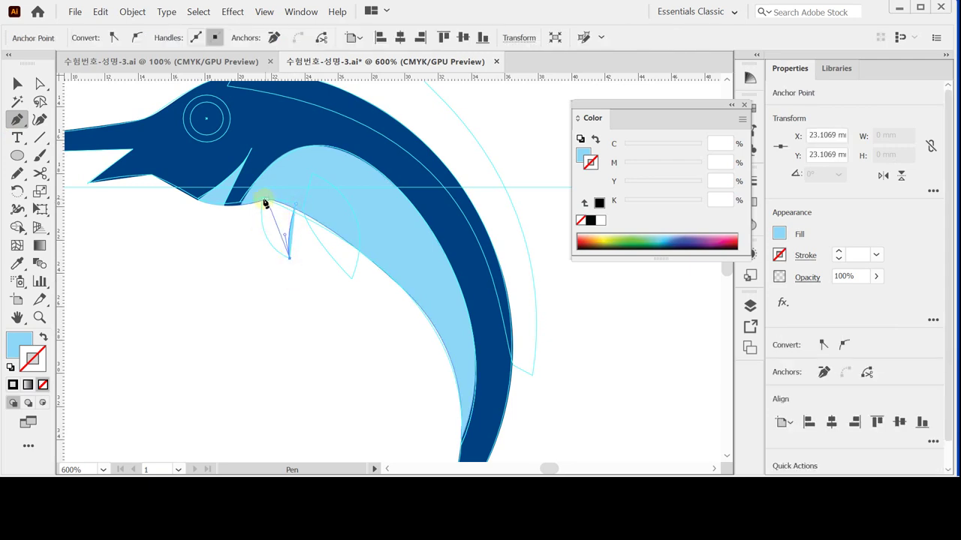
drag(262, 200, 267, 151)
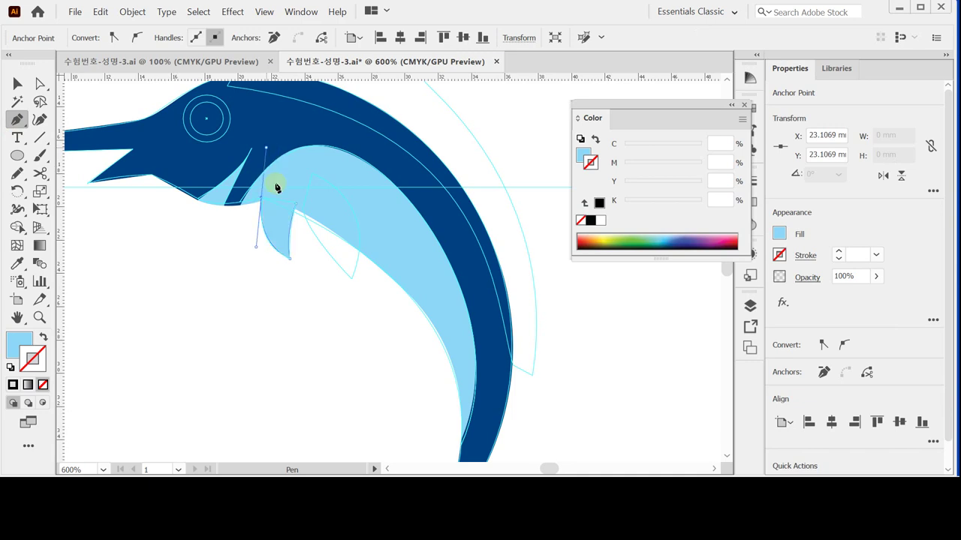
click(261, 197)
drag(273, 205, 295, 207)
click(296, 204)
Sample the body's dark blue fill onto the small belly fin with the Eyedropper and deselect it
key(i)
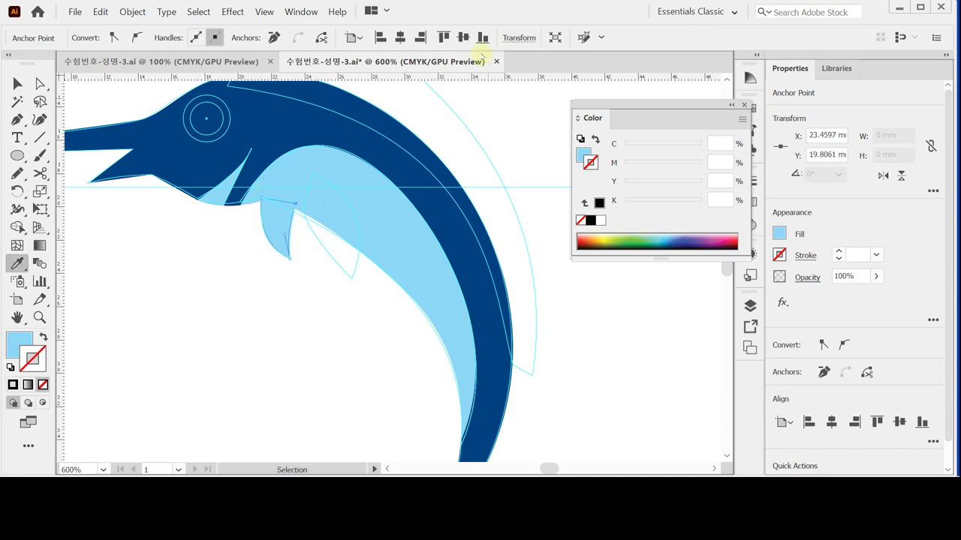
click(304, 126)
ctrl+click(273, 307)
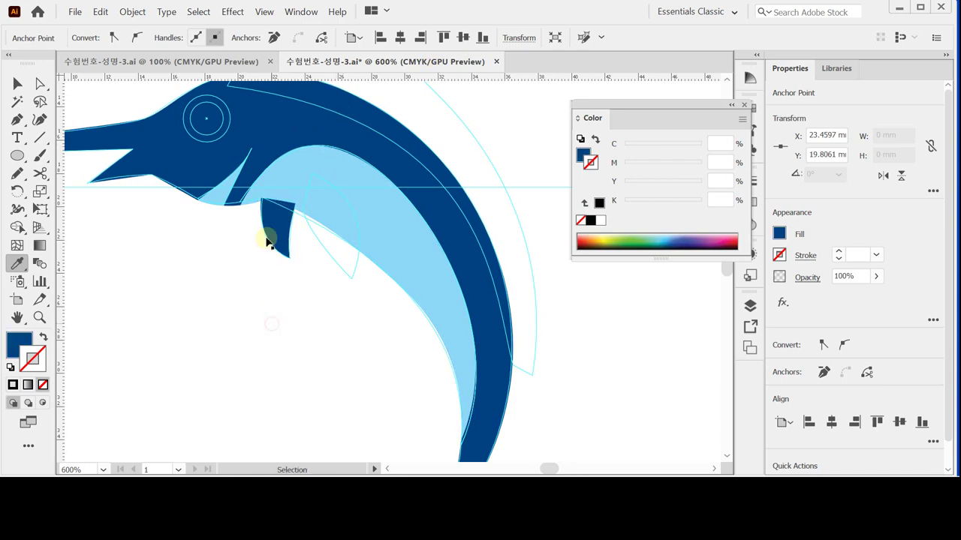
Trace the larger fin guide over the light blue belly with the Pen tool as a closed dark blue shape and deselect it
key(p)
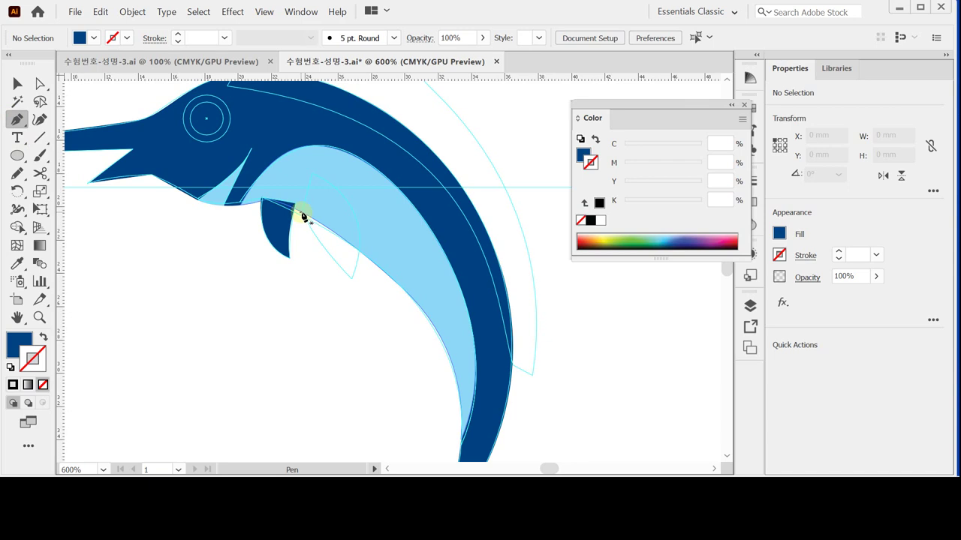
drag(302, 215, 310, 174)
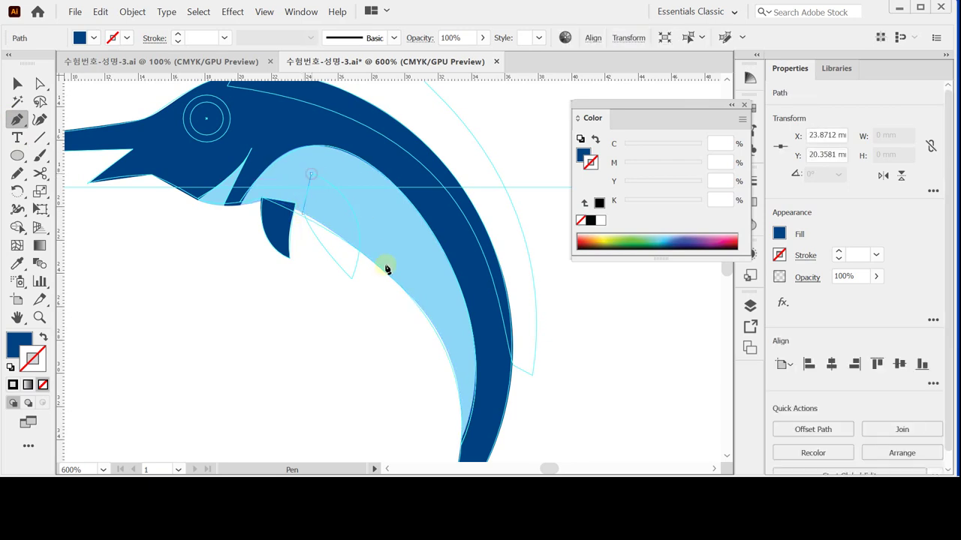
click(351, 278)
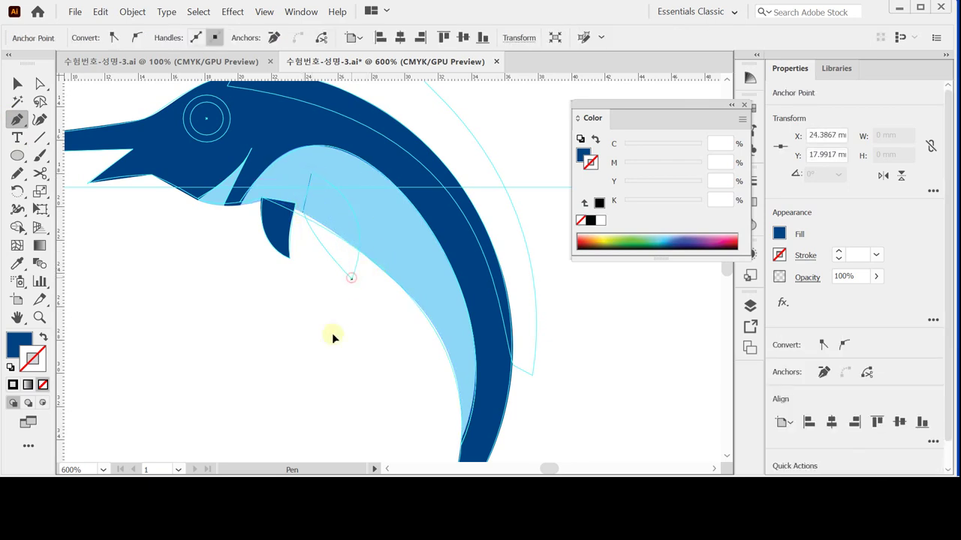
drag(332, 338, 322, 361)
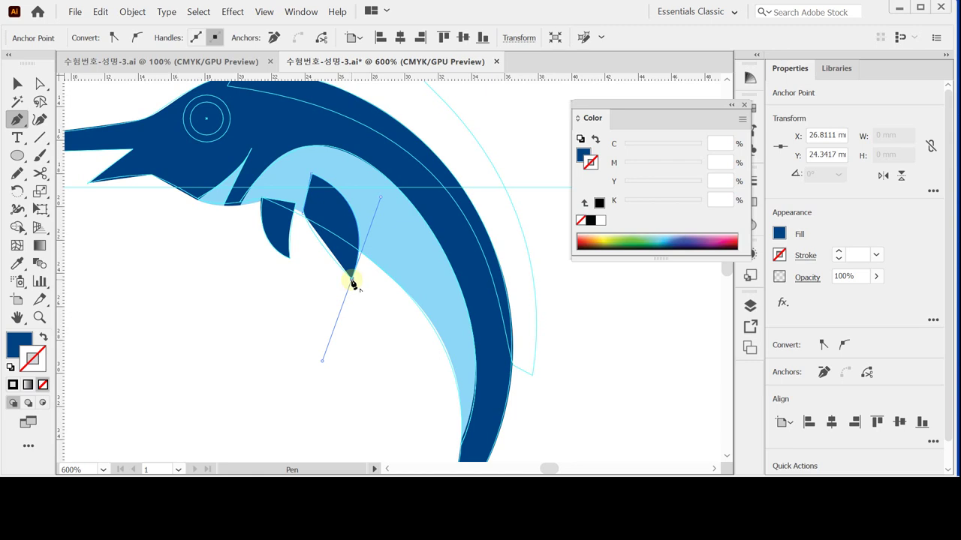
click(352, 282)
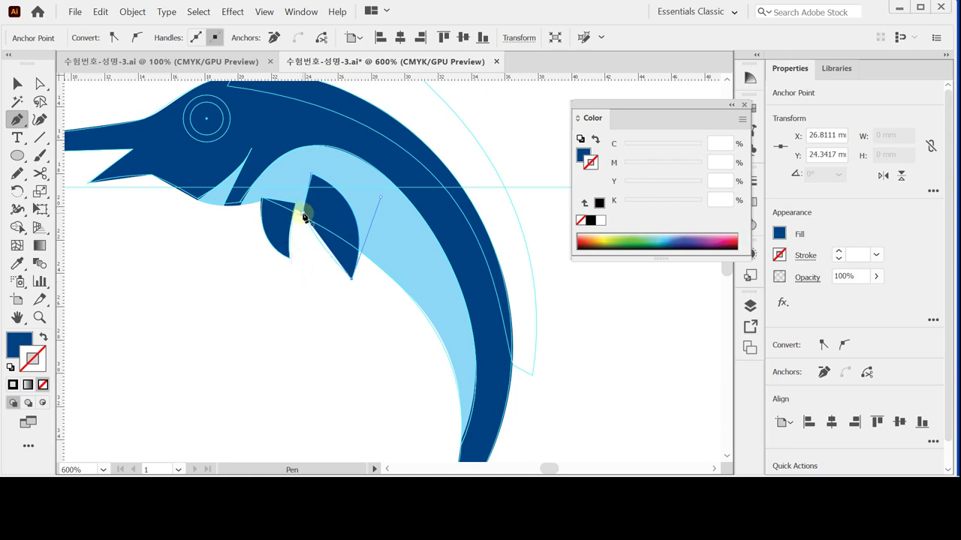
drag(304, 217, 287, 182)
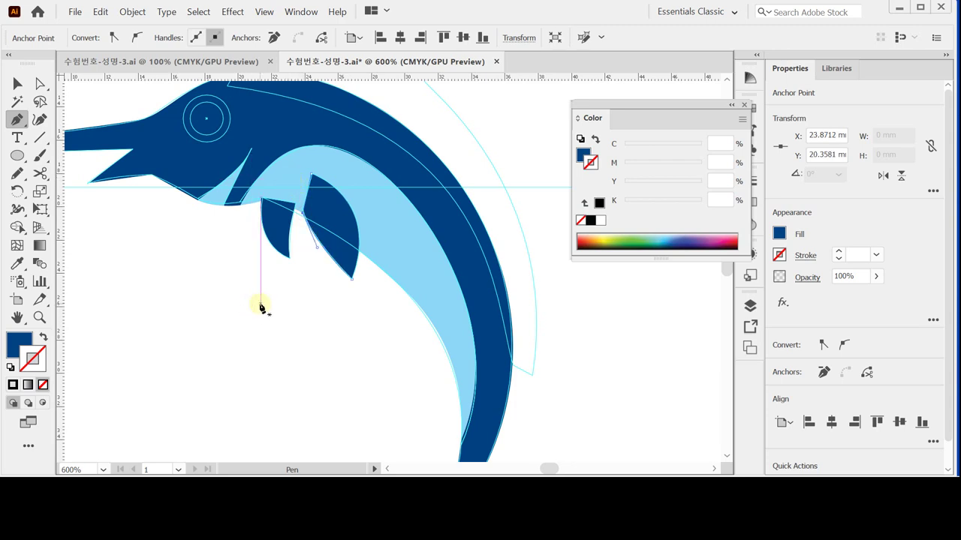
key(ctrl+minus)
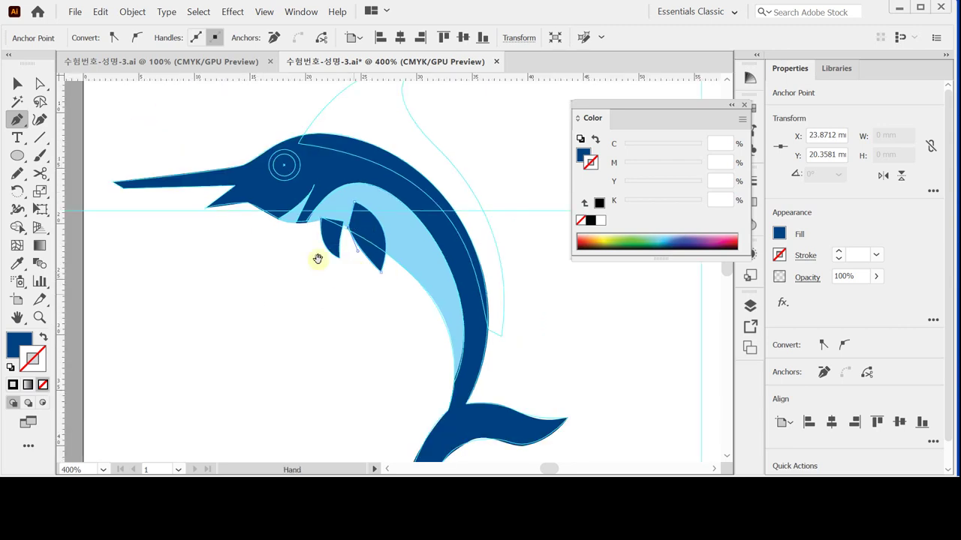
scroll(242, 285, right, 5)
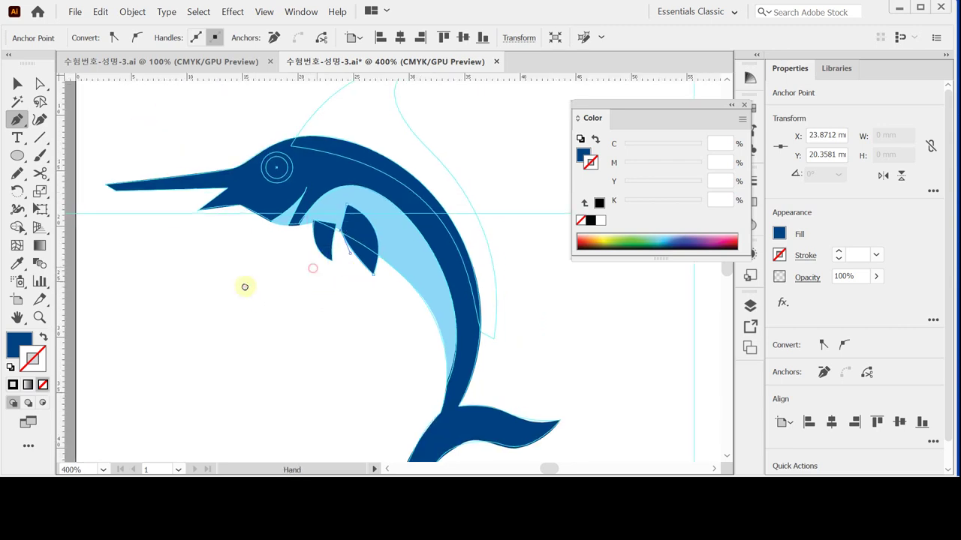
scroll(257, 302, up, 1)
ctrl+click(164, 316)
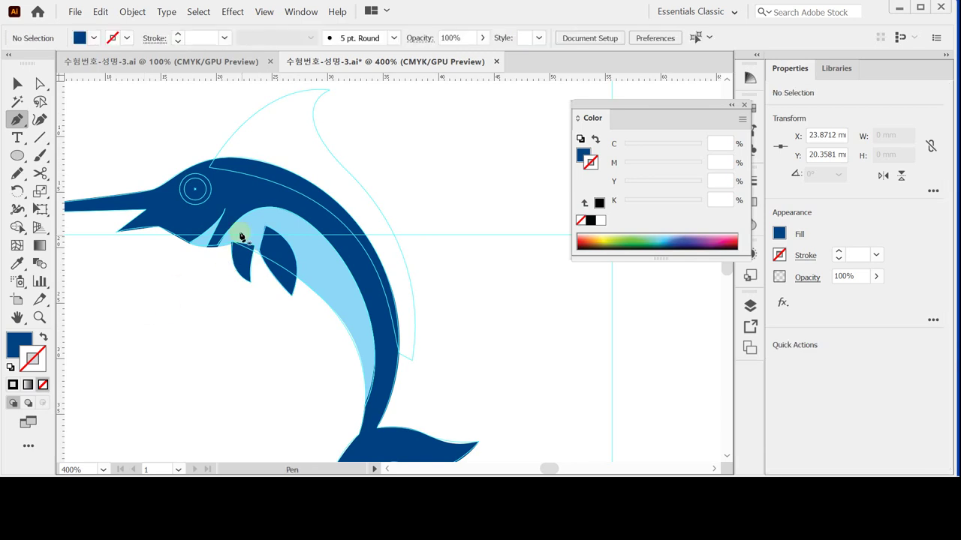
Trace the outer edge of the large dorsal fin guide with the Pen tool, from the head to the lower rear corner
scroll(188, 271, up, 2)
scroll(188, 262, right, 1)
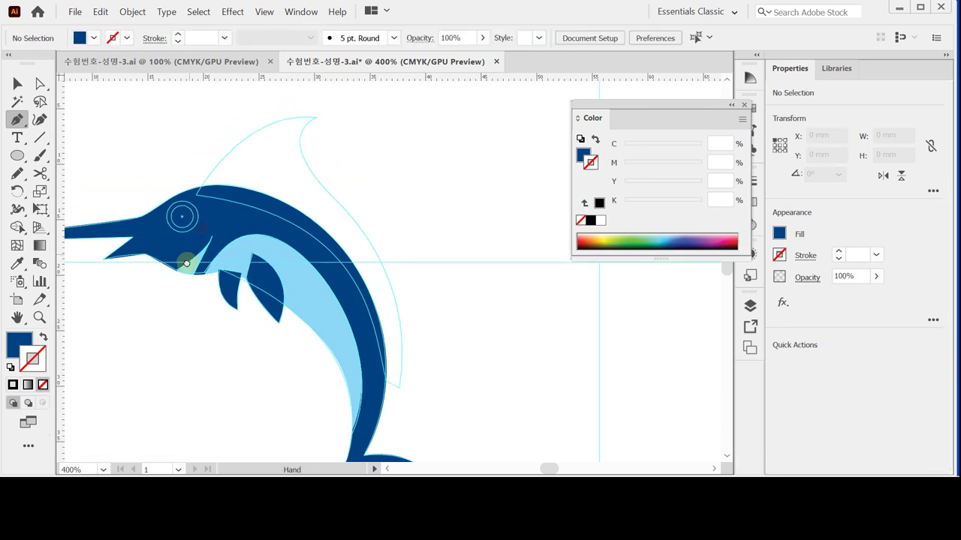
click(196, 207)
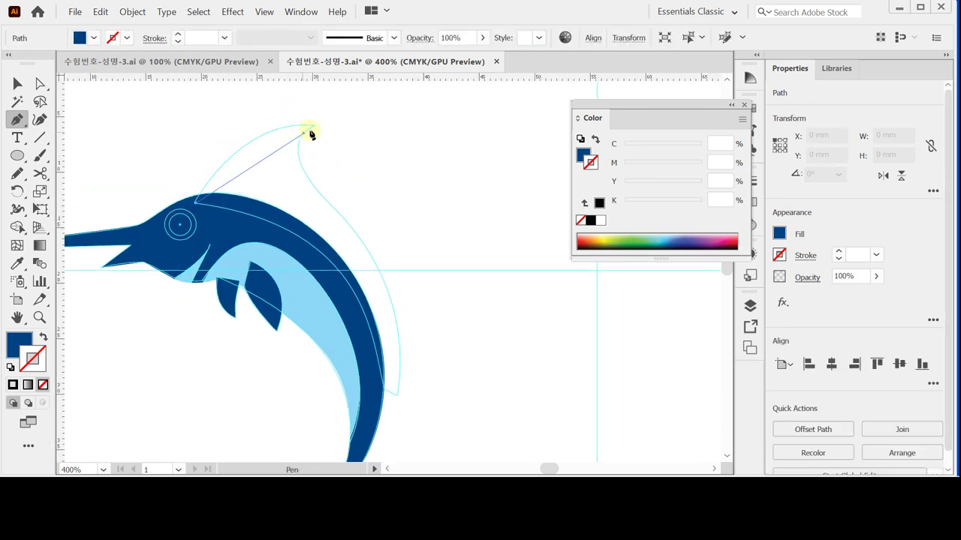
drag(312, 126, 390, 128)
click(312, 127)
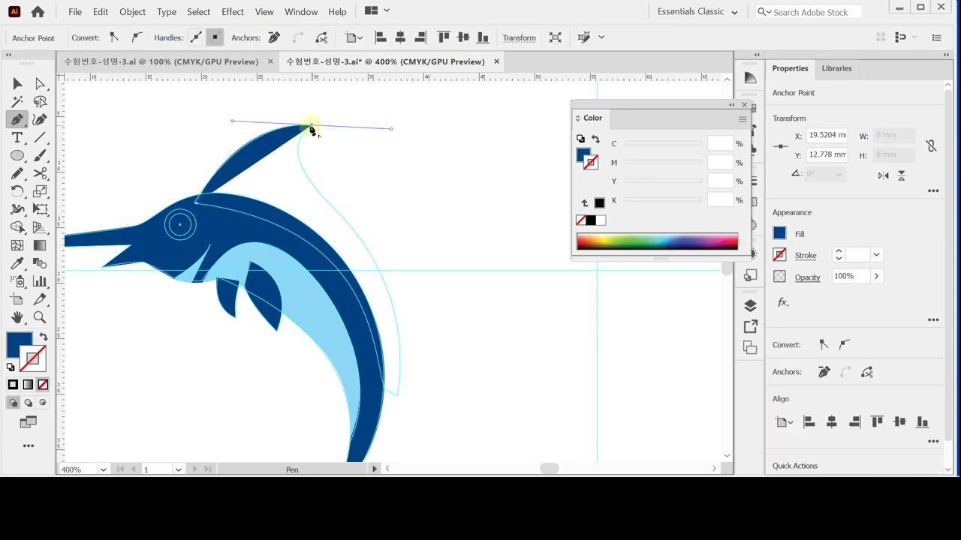
drag(312, 127, 314, 190)
drag(314, 188, 348, 229)
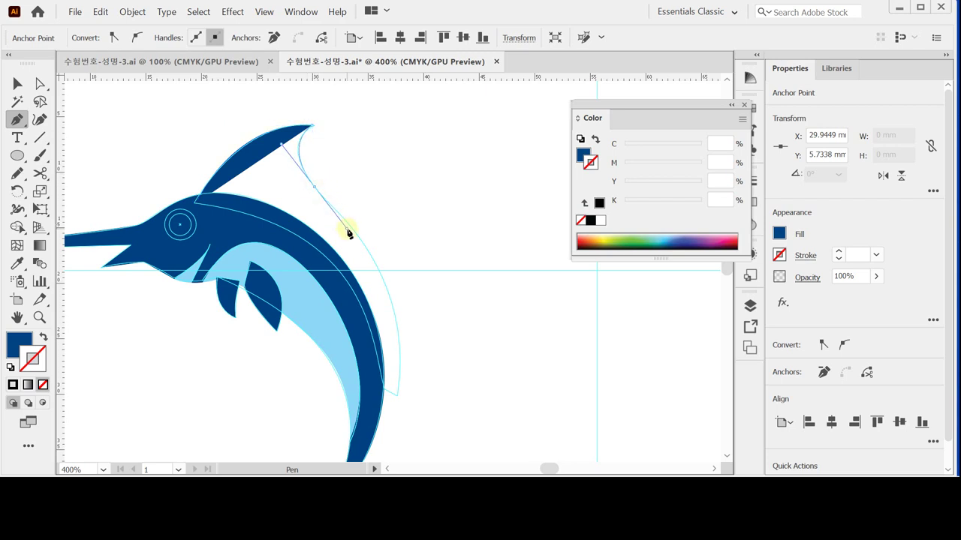
drag(375, 278, 373, 194)
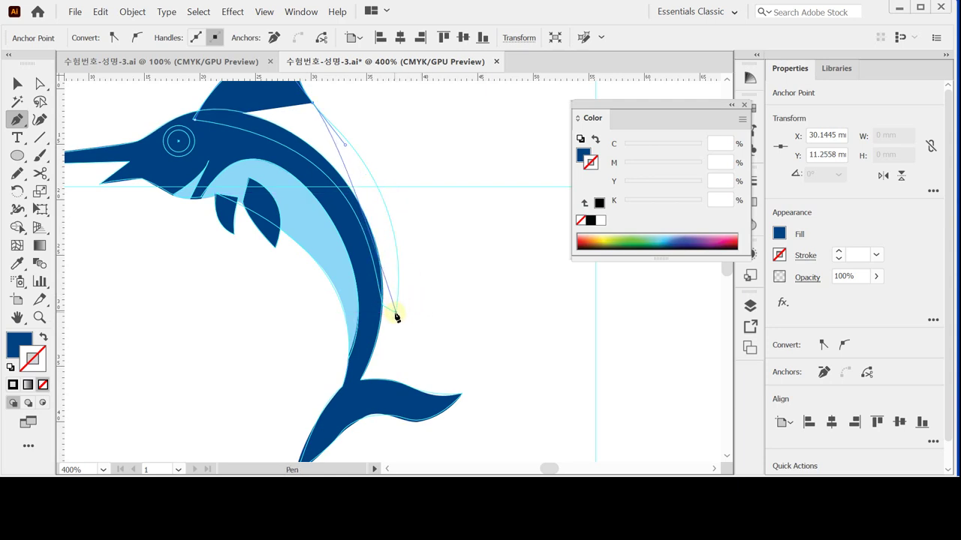
drag(396, 314, 381, 442)
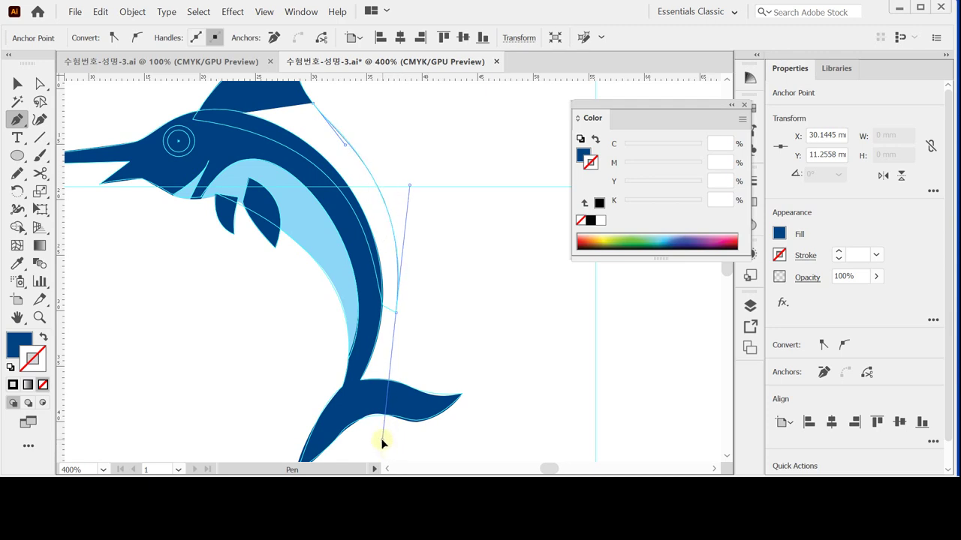
drag(382, 444, 382, 444)
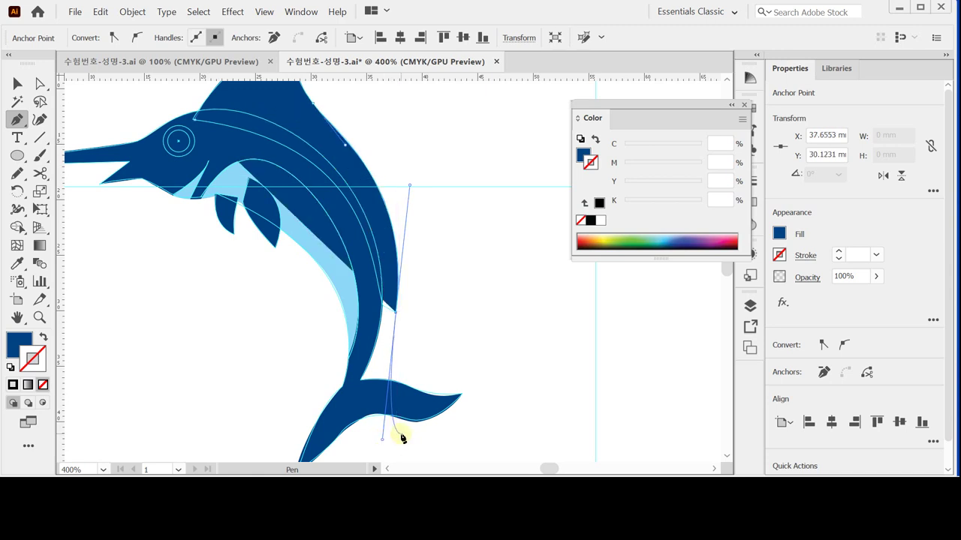
click(395, 314)
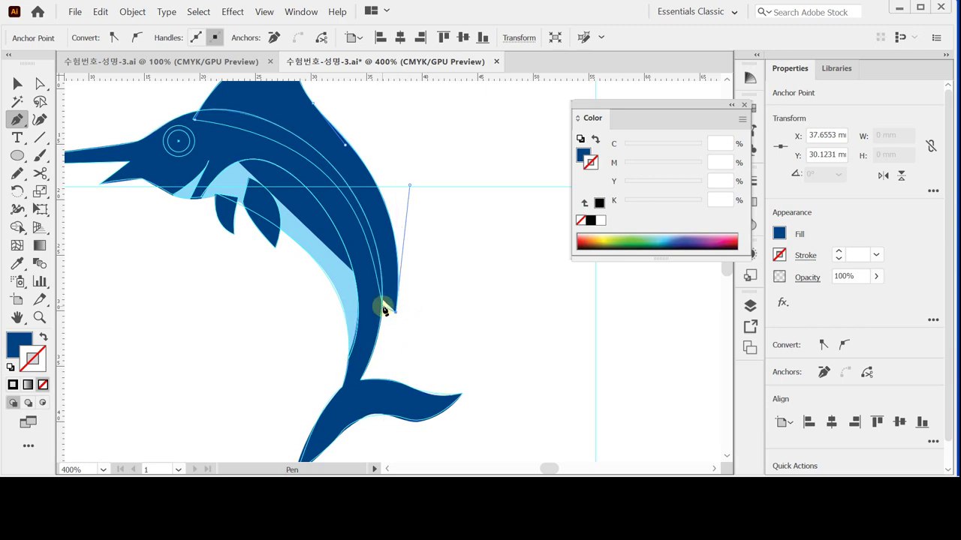
Complete the dorsal fin by tracing its inner edge along the back guide and closing the path at the head
key(Escape)
drag(338, 215, 365, 244)
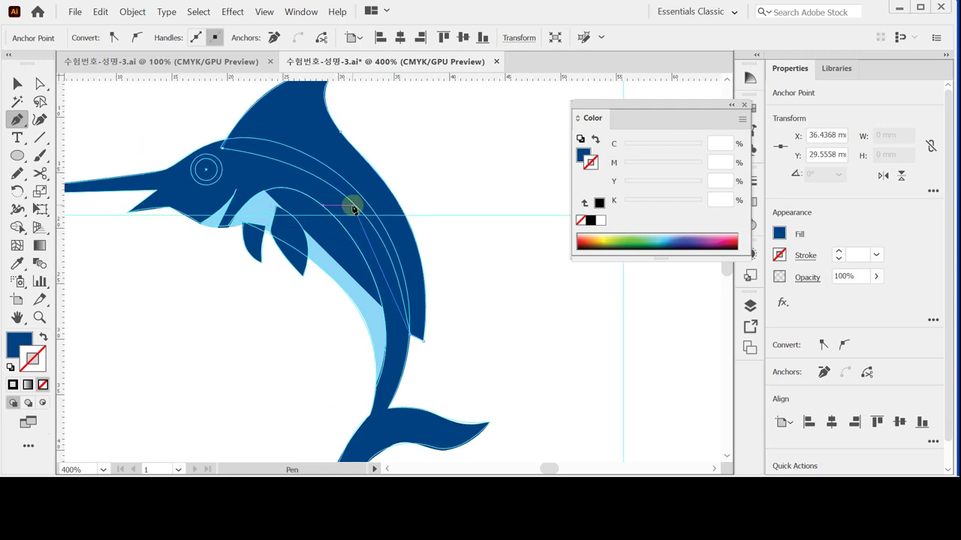
drag(352, 203, 301, 161)
click(222, 151)
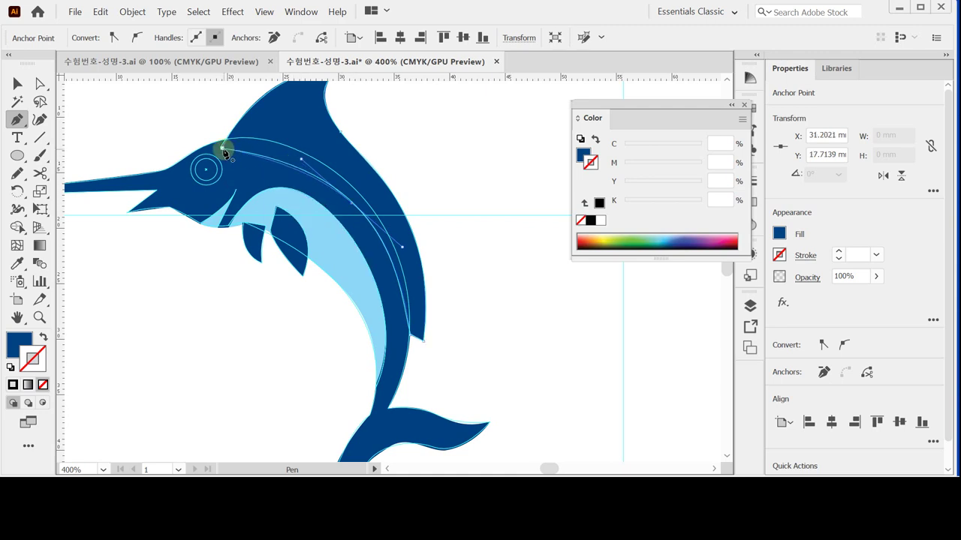
drag(222, 150, 207, 154)
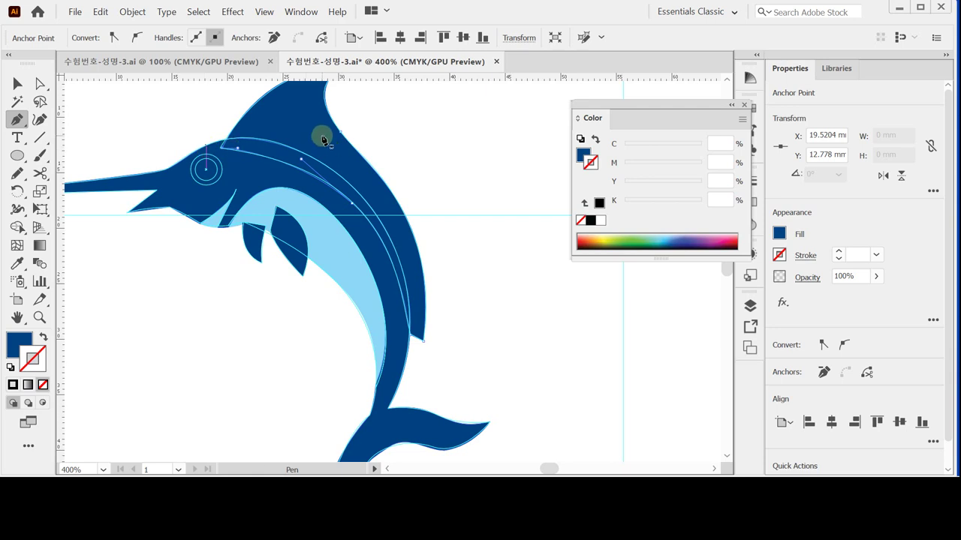
Fill the dorsal fin with C100 M20 Y0 K0, save the document and deselect the fin
click(323, 140)
key(i)
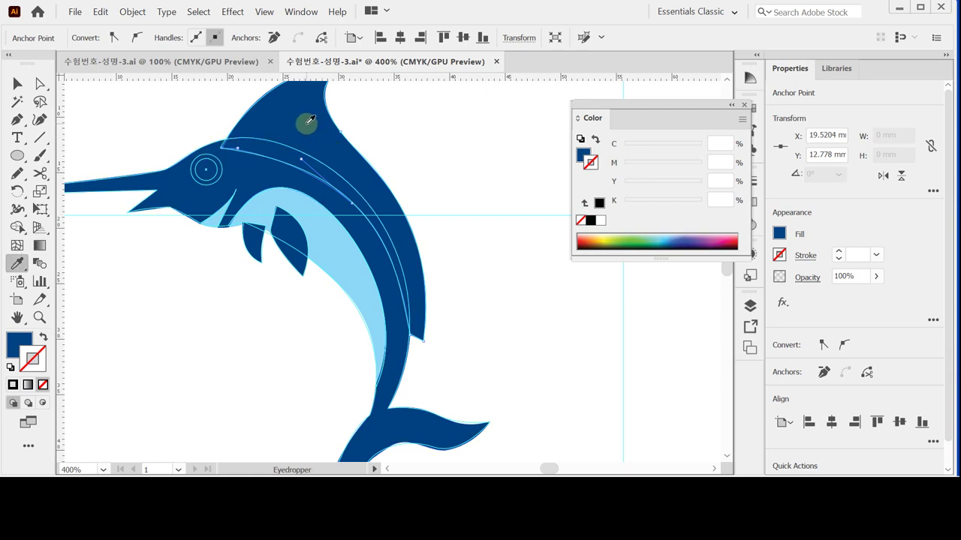
click(582, 155)
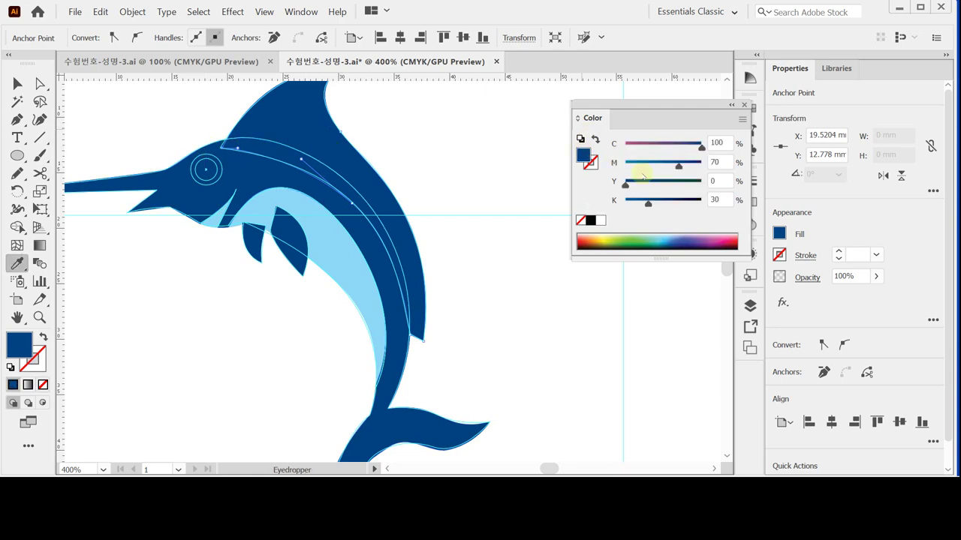
click(722, 162)
text(2)
drag(648, 204, 602, 202)
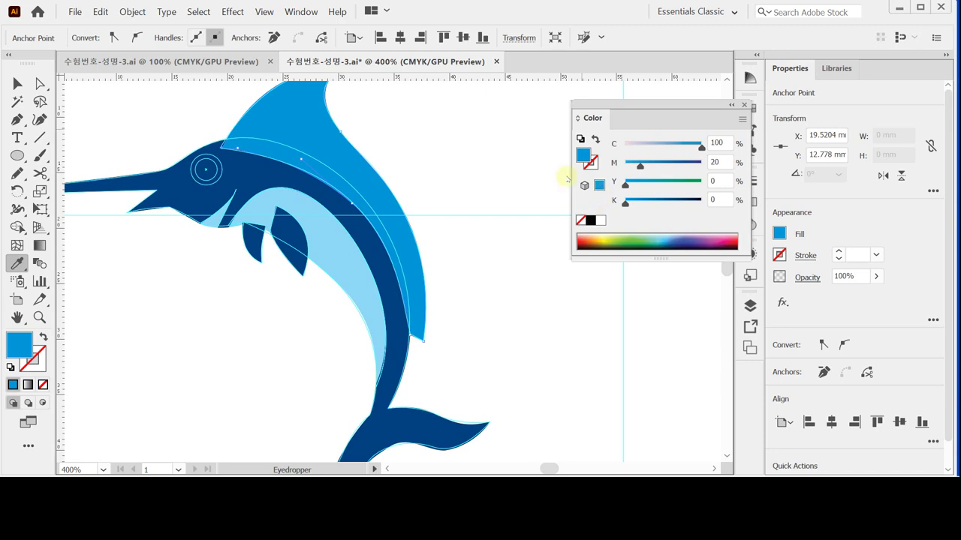
key(ctrl+s)
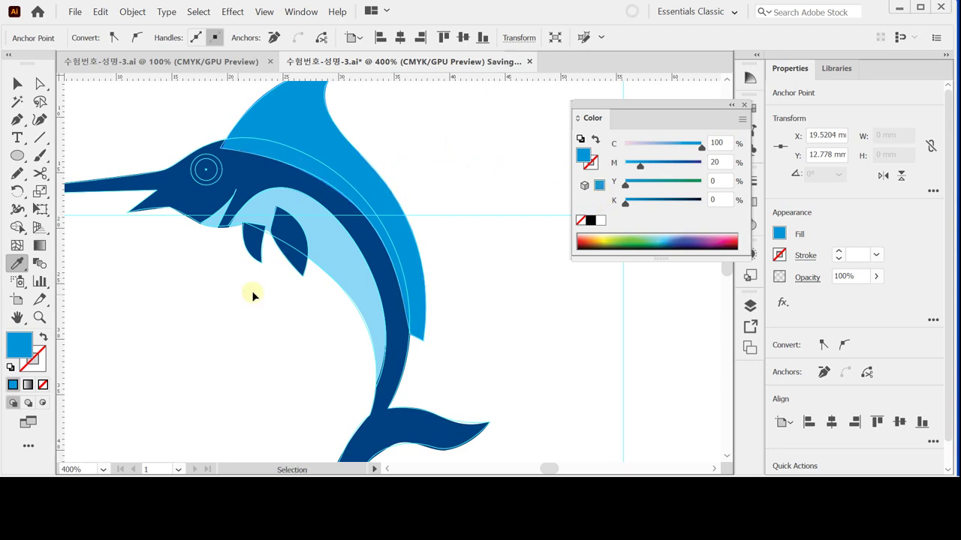
ctrl+click(252, 295)
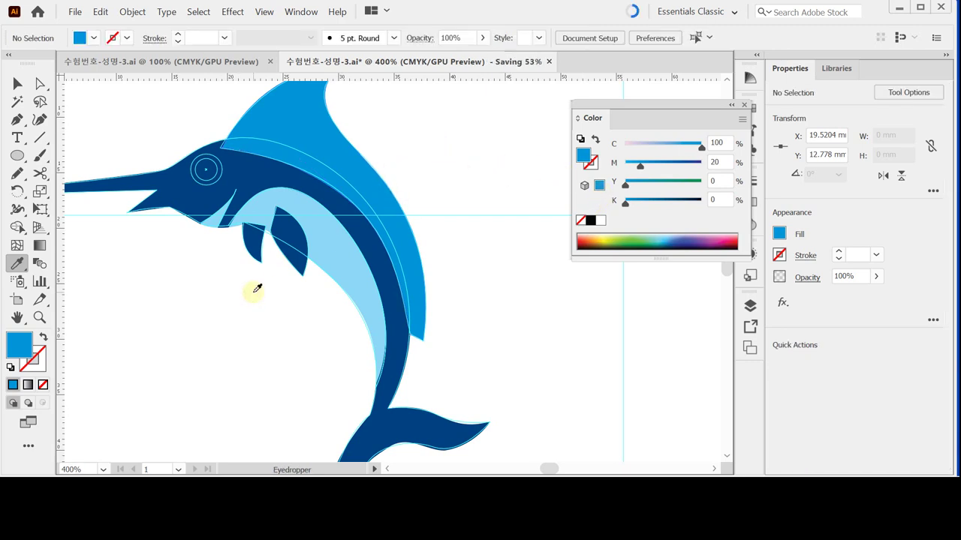
Send the small belly fin below the gill behind the body shapes and deselect it
ctrl+click(254, 241)
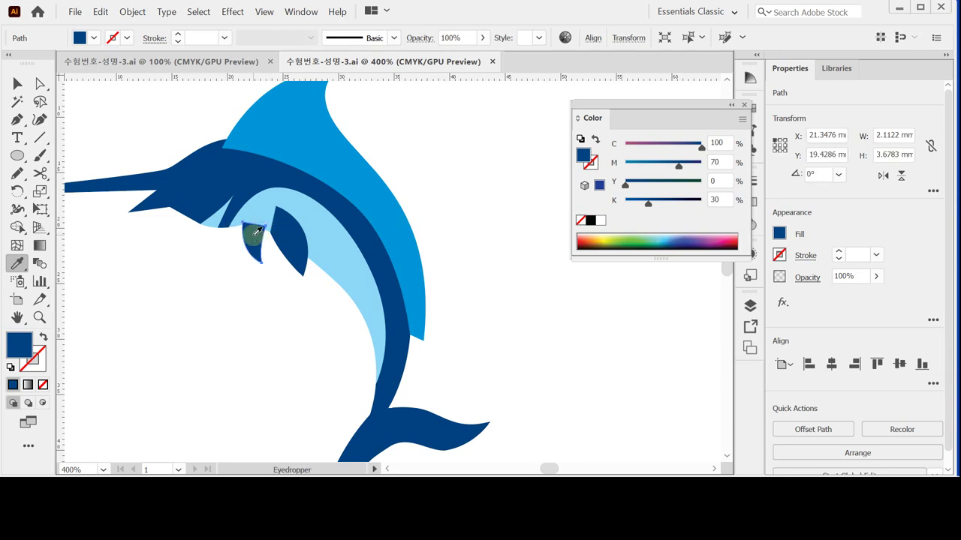
right_click(255, 233)
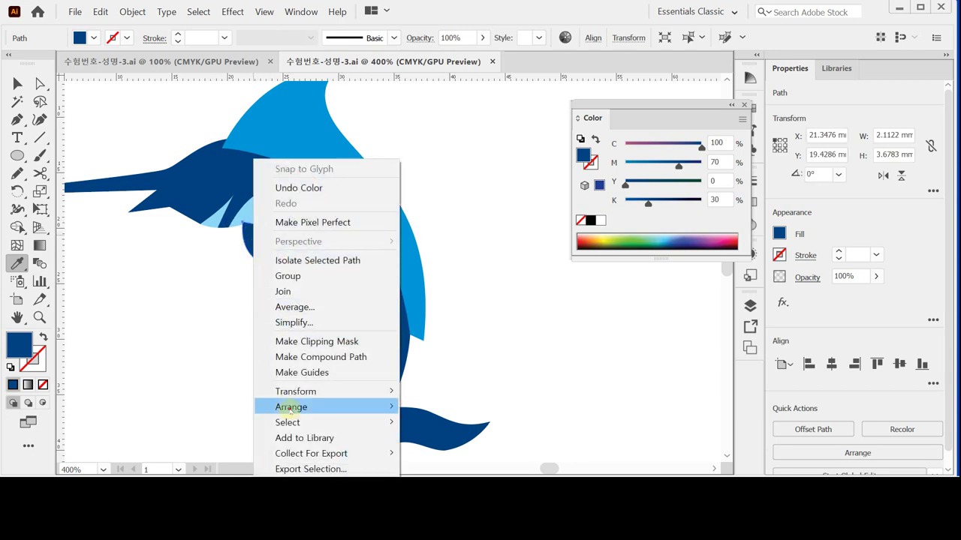
mouse_move(290, 410)
click(429, 390)
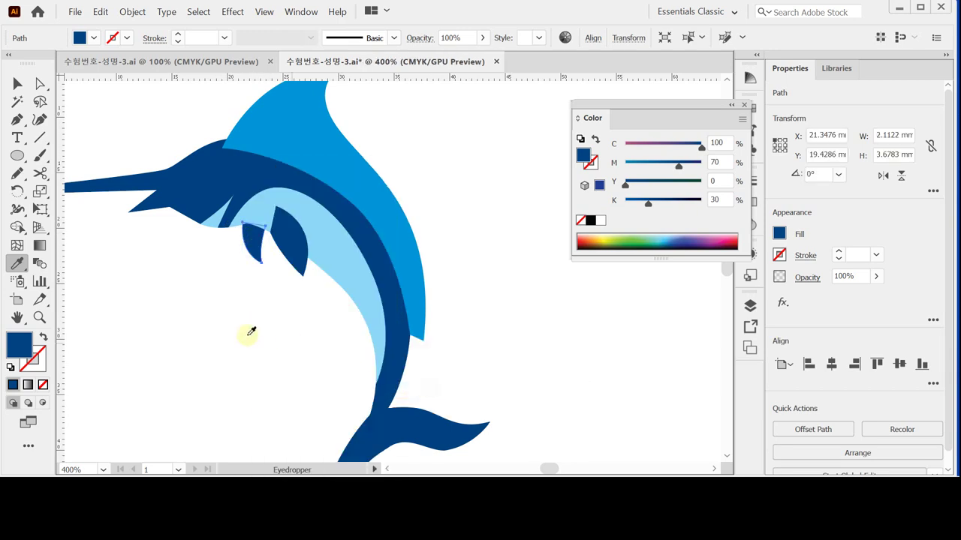
ctrl+click(247, 335)
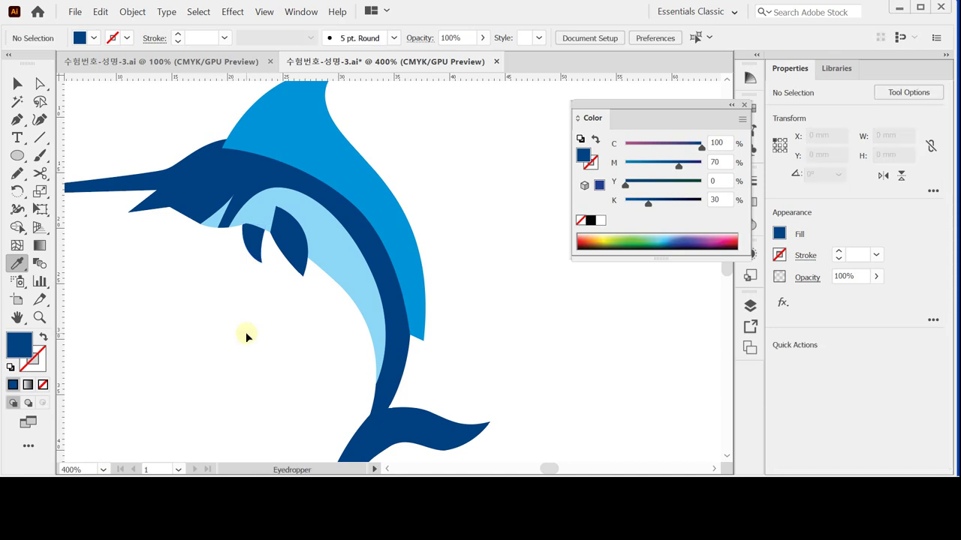
Draw a circle about 2.86 mm in diameter from the centre of the eye guide over its outer ring and fill it white
key(ctrl+space)
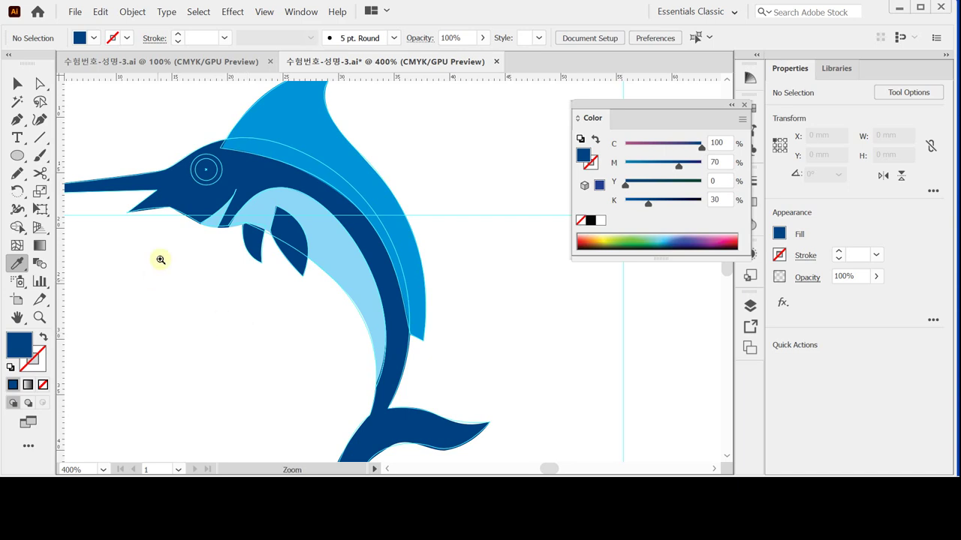
click(210, 204)
click(390, 234)
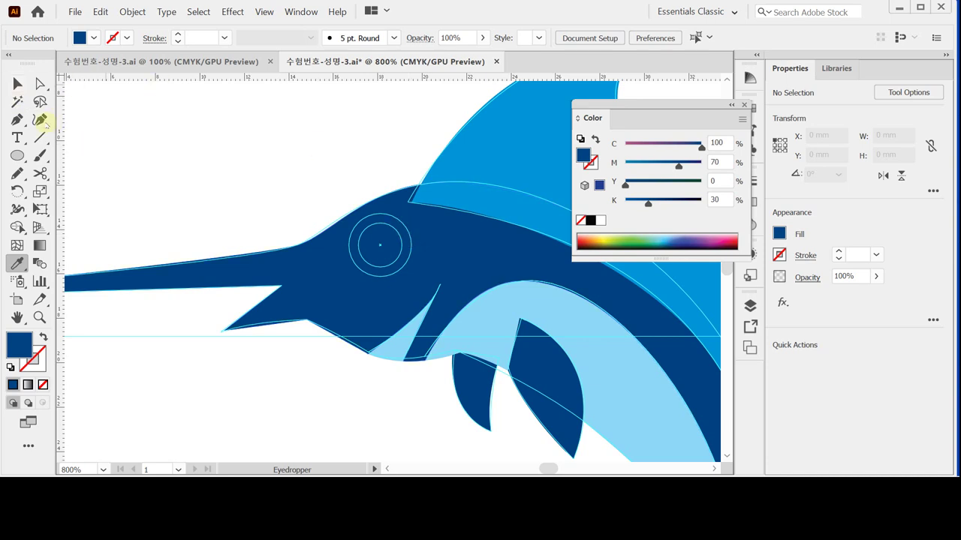
click(17, 156)
drag(380, 244, 379, 244)
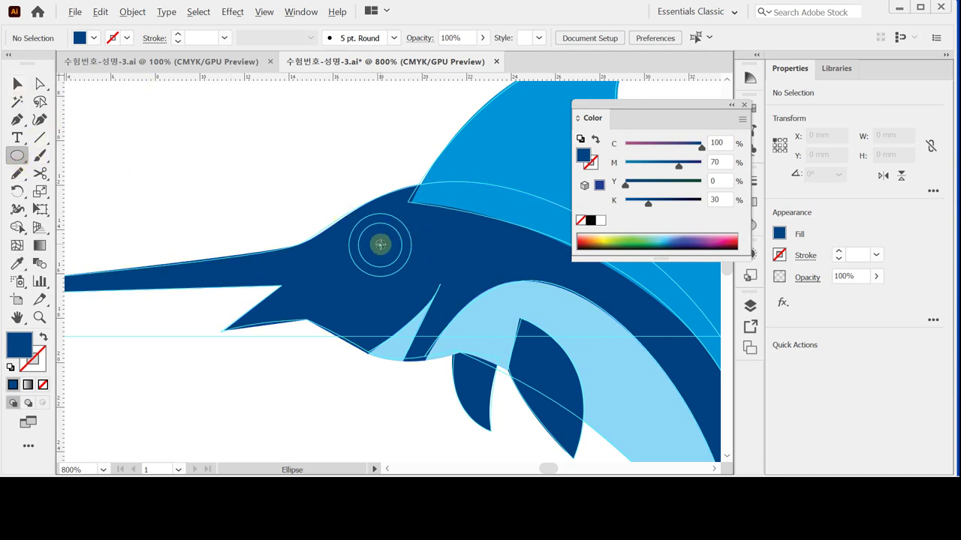
drag(380, 244, 412, 274)
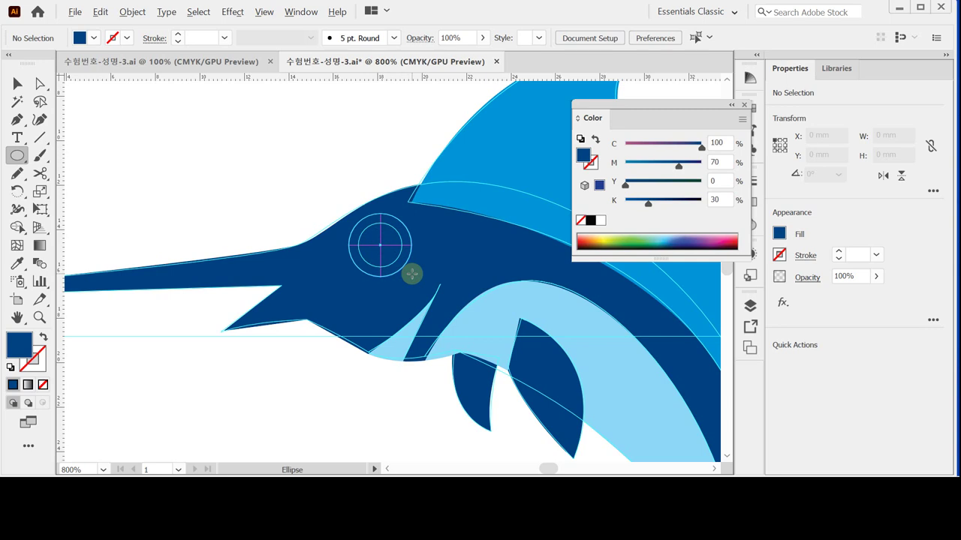
drag(412, 274, 412, 274)
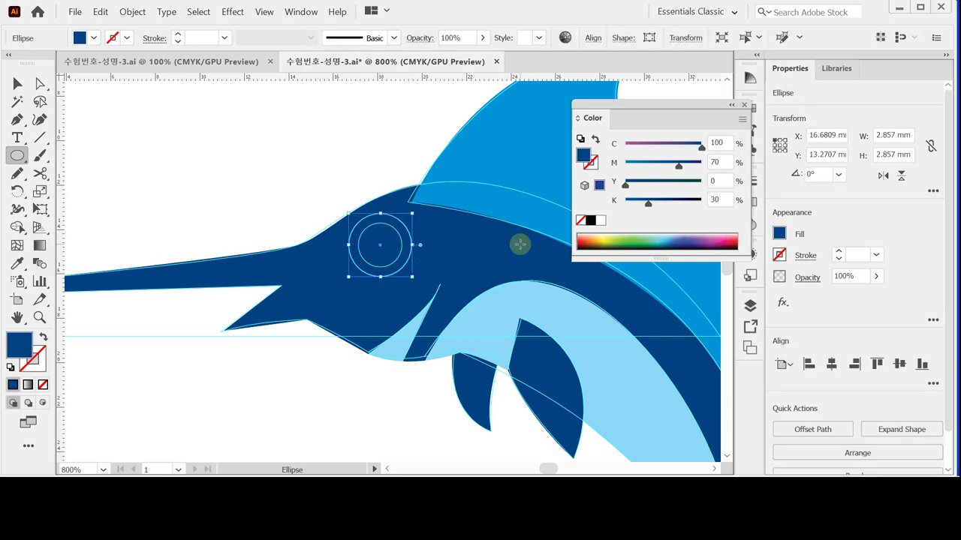
click(601, 222)
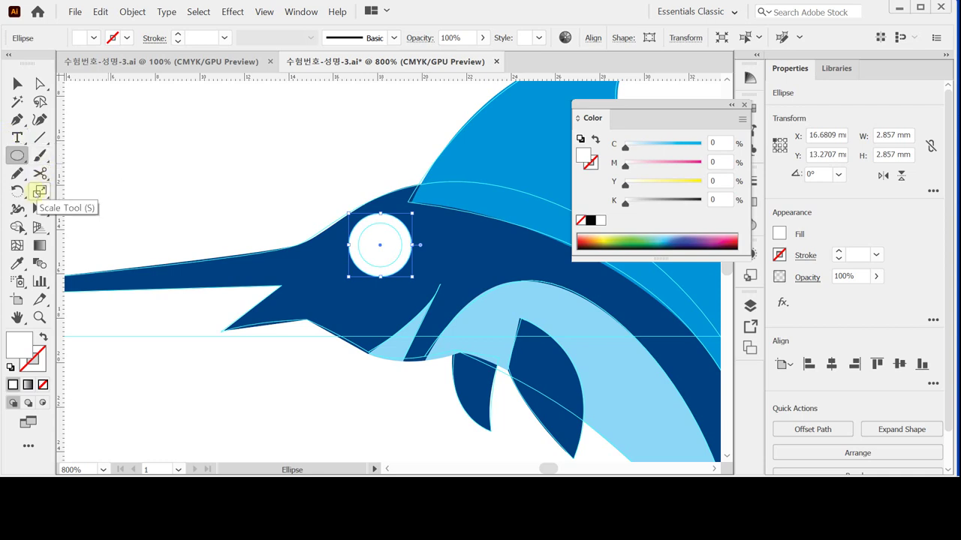
Create a copy of the white eye circle scaled uniformly to 70%
double_click(39, 191)
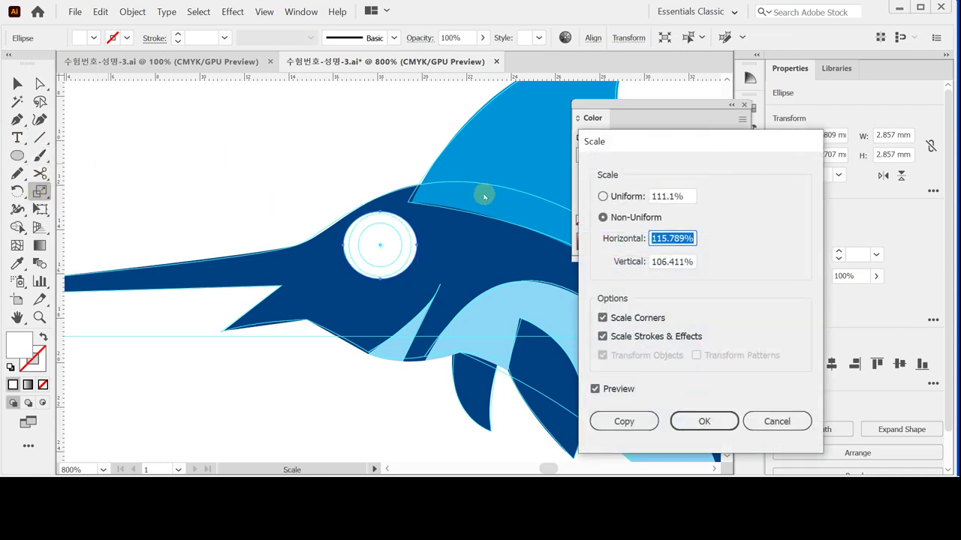
click(627, 197)
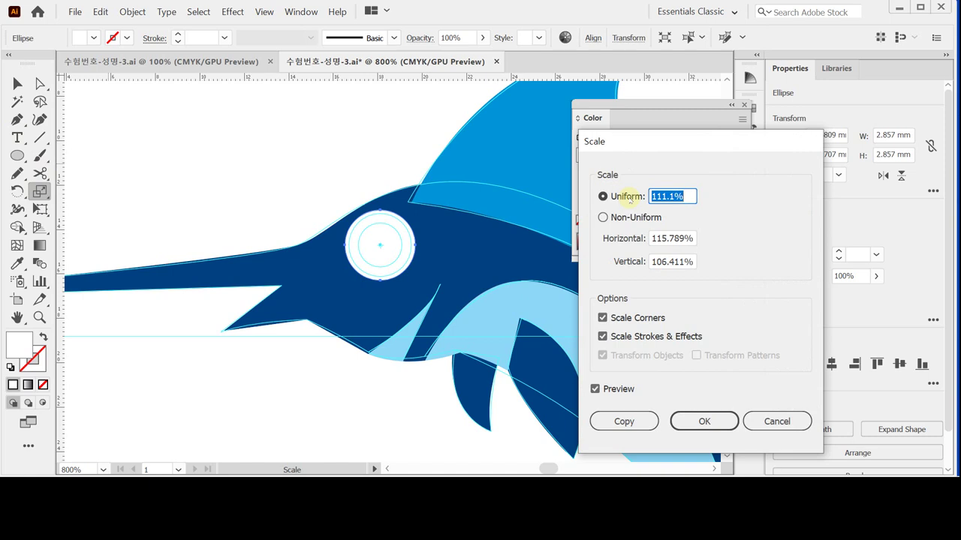
text(70)
click(623, 421)
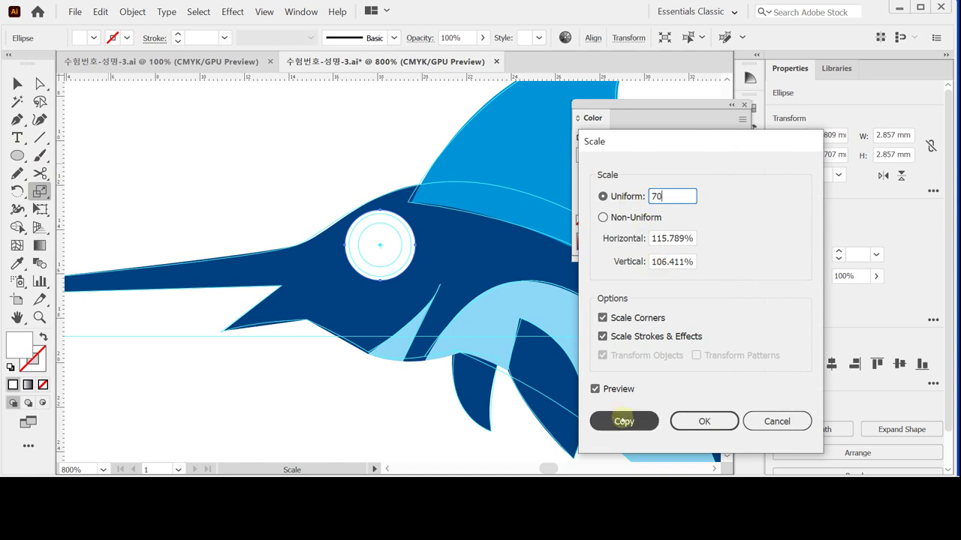
click(623, 421)
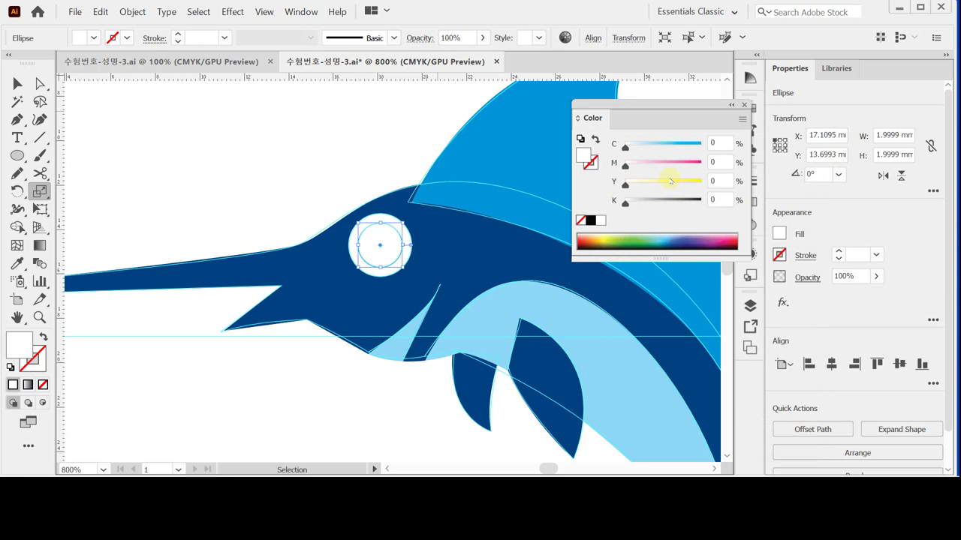
click(710, 143)
text(1100)
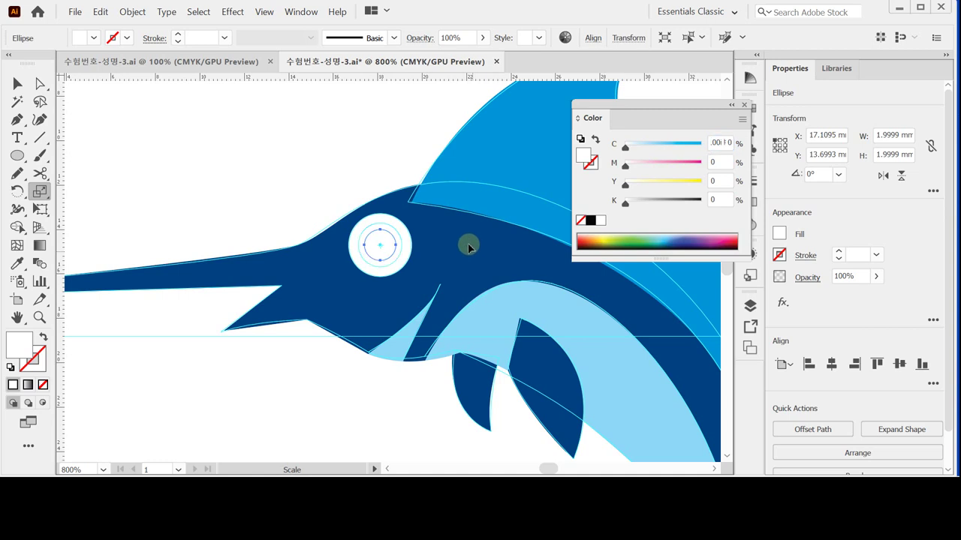
key(Return)
key(Return)
Sample the body's dark blue fill onto the inner eye circle with the Eyedropper
key(i)
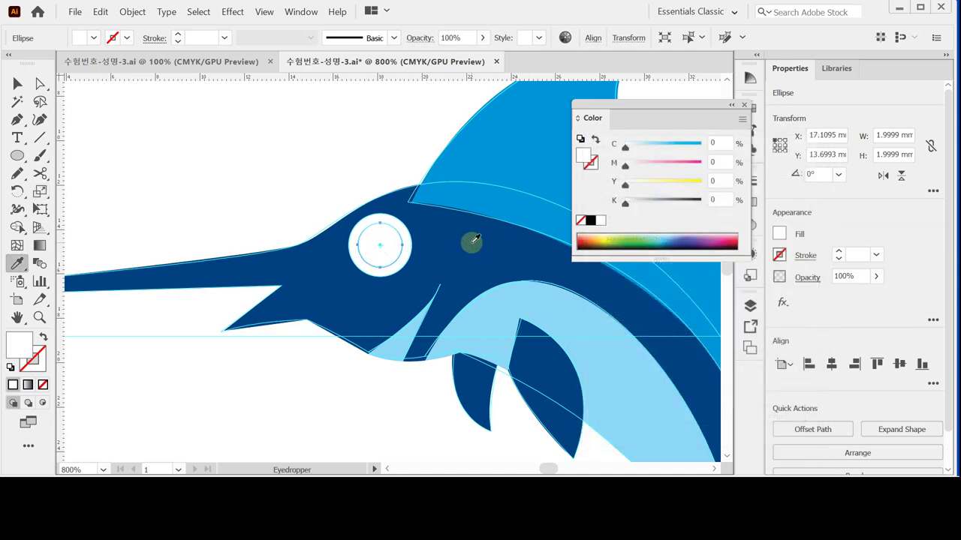
click(472, 243)
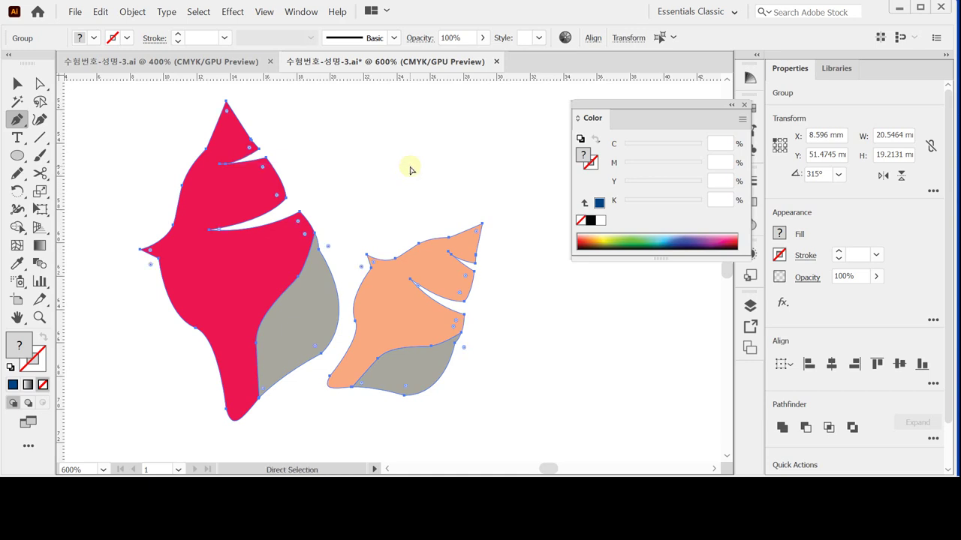
Delete the selected group of colored seashell shapes lying over the shell guides
key(Delete)
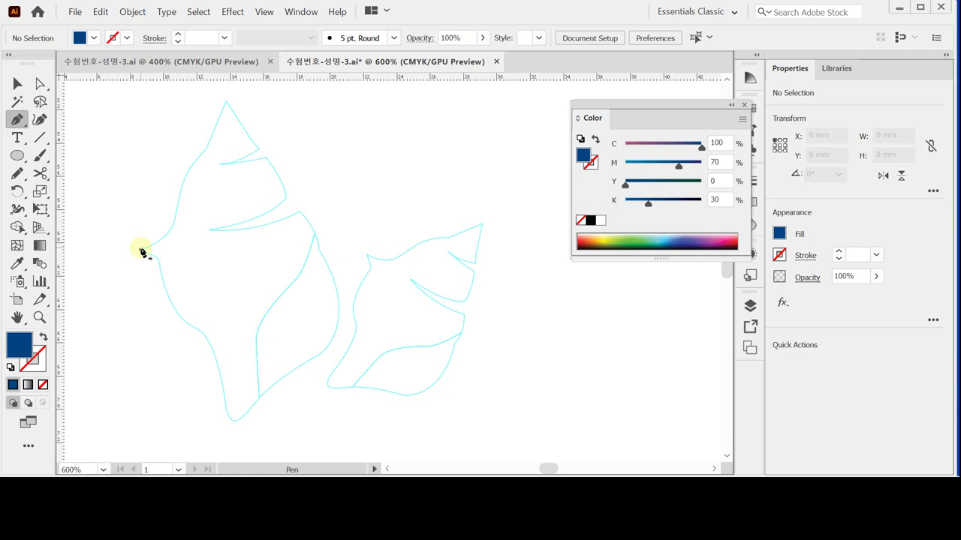
click(259, 149)
click(225, 163)
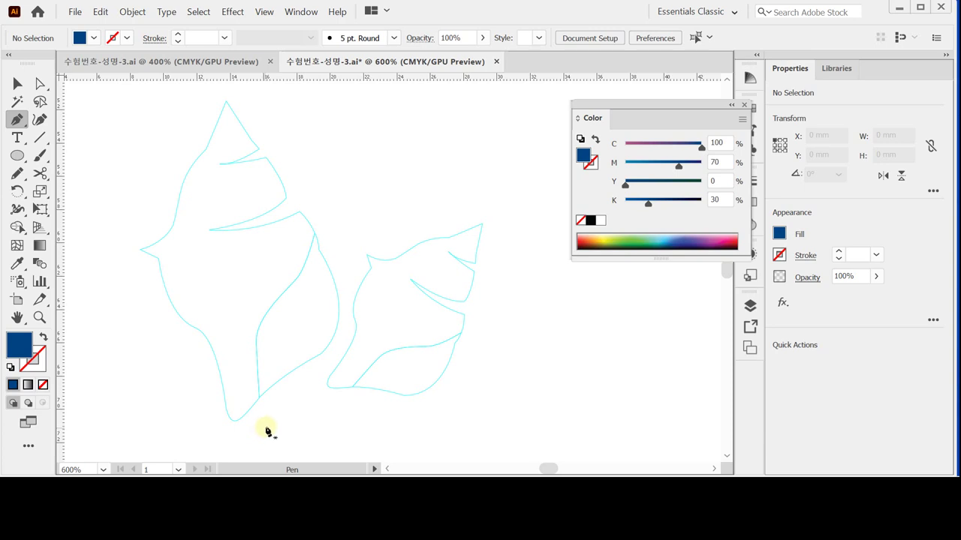
Start a Pen path at the large shell's top tip and trace its upper left edge down to the side spike
click(305, 218)
ctrl+click(361, 196)
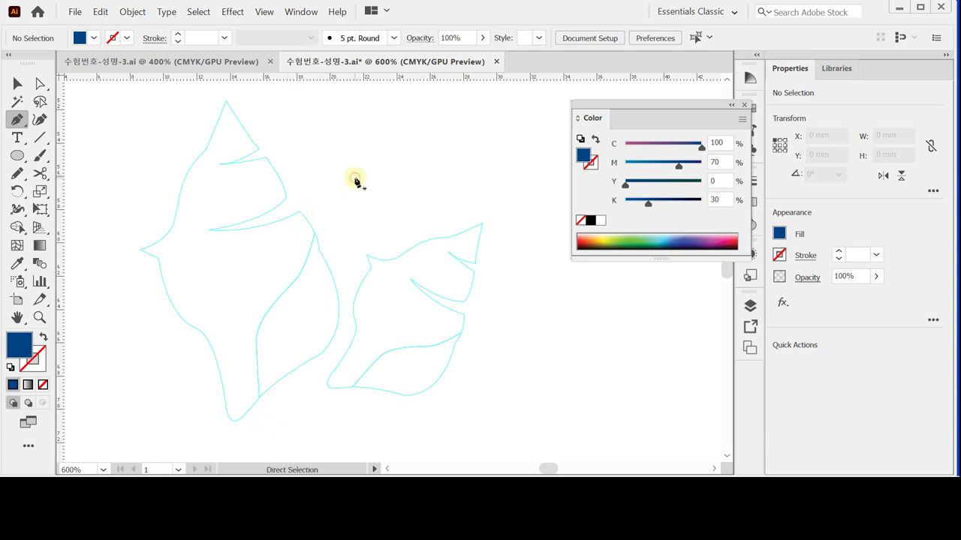
click(226, 102)
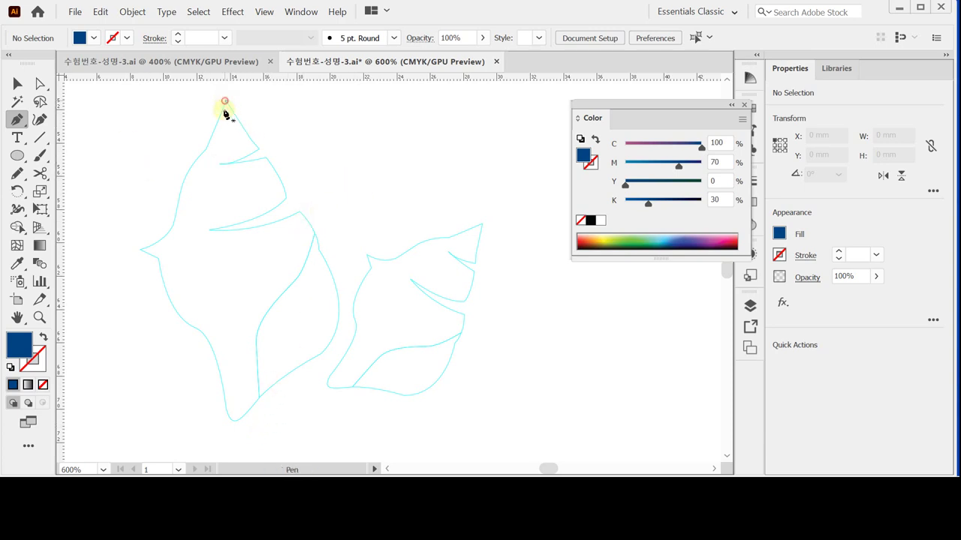
click(206, 150)
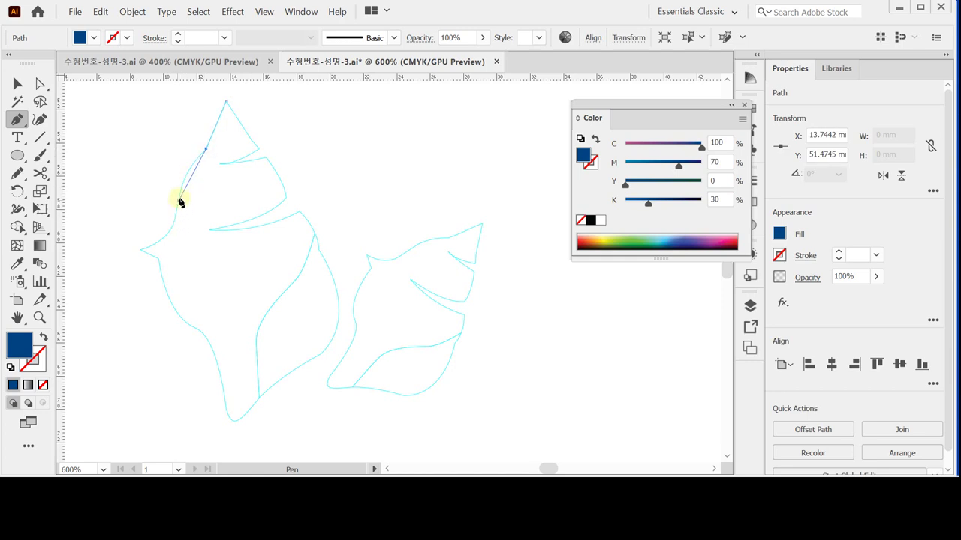
drag(180, 216, 179, 223)
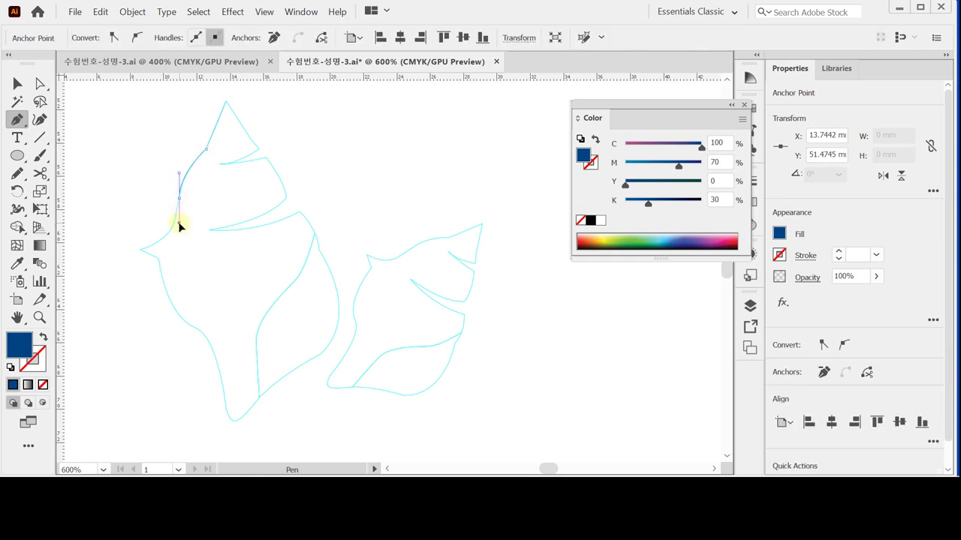
click(140, 250)
drag(142, 254, 120, 255)
Swap the path's fill and stroke, then trace the large shell's lower left edge from the side spike around its bottom tip
click(43, 337)
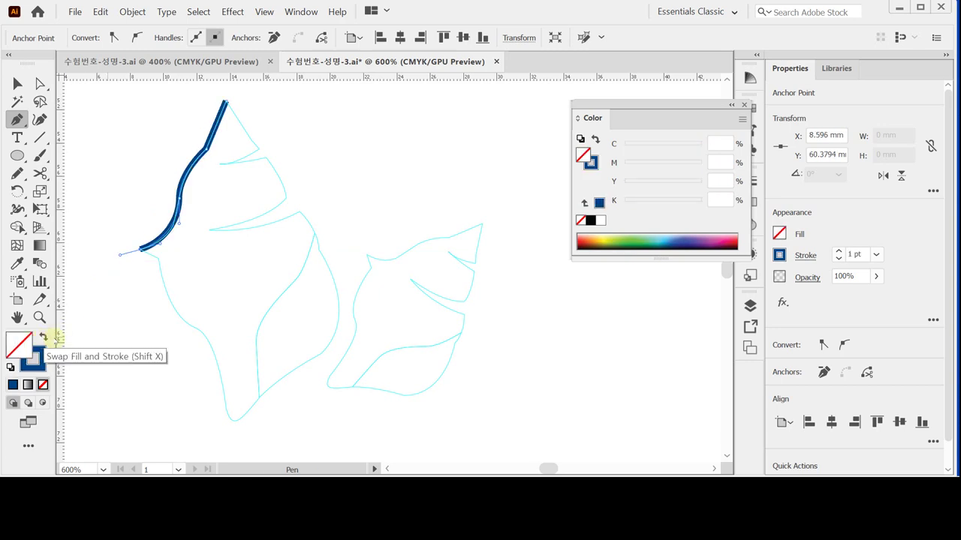
click(141, 251)
click(159, 259)
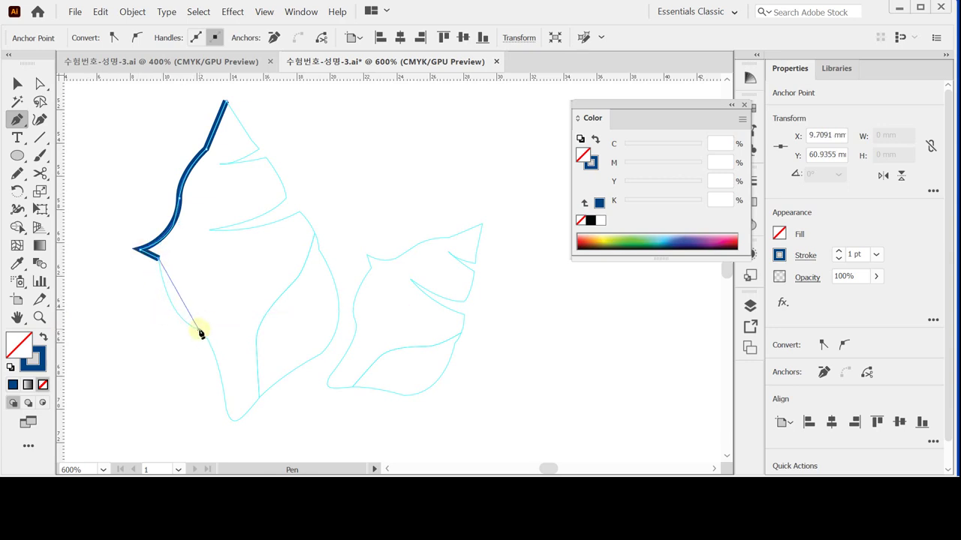
drag(199, 331, 241, 354)
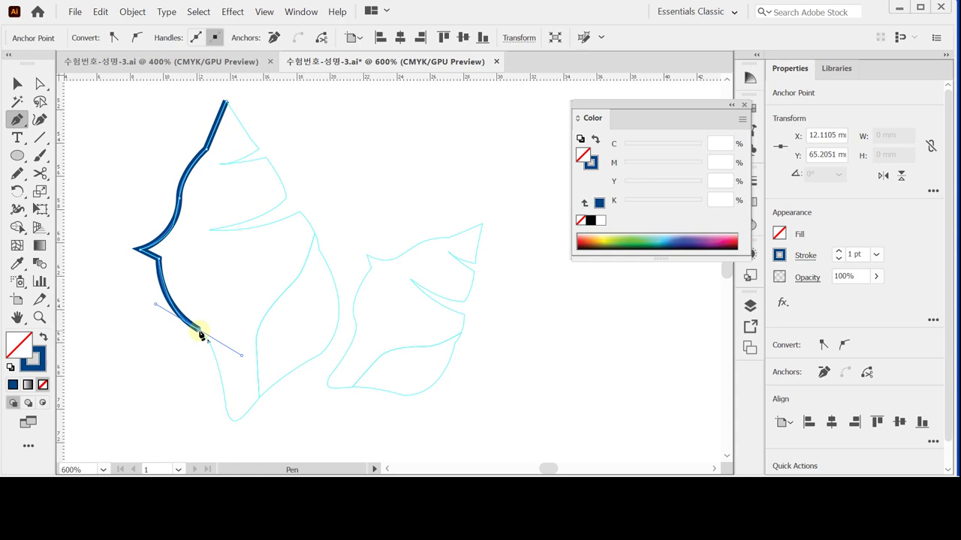
click(200, 331)
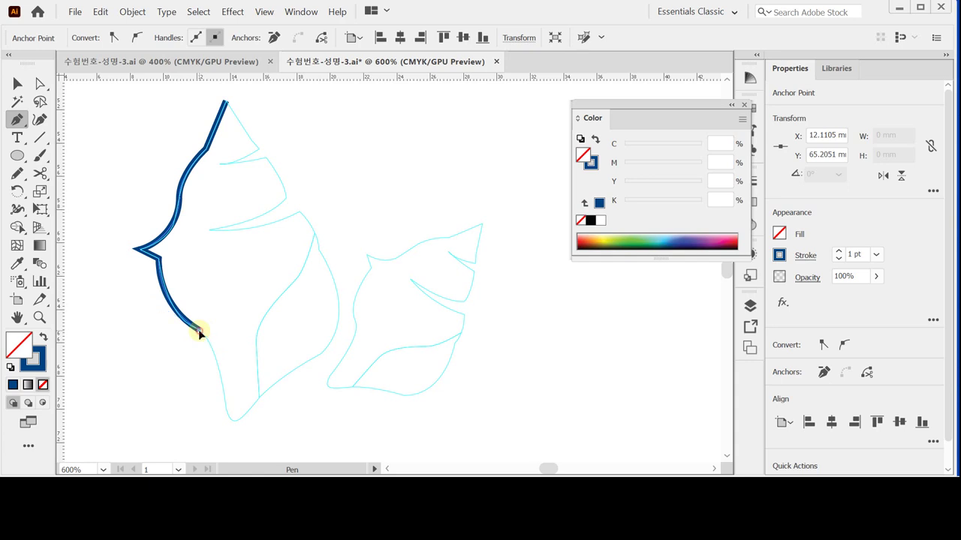
click(227, 414)
drag(227, 421, 225, 429)
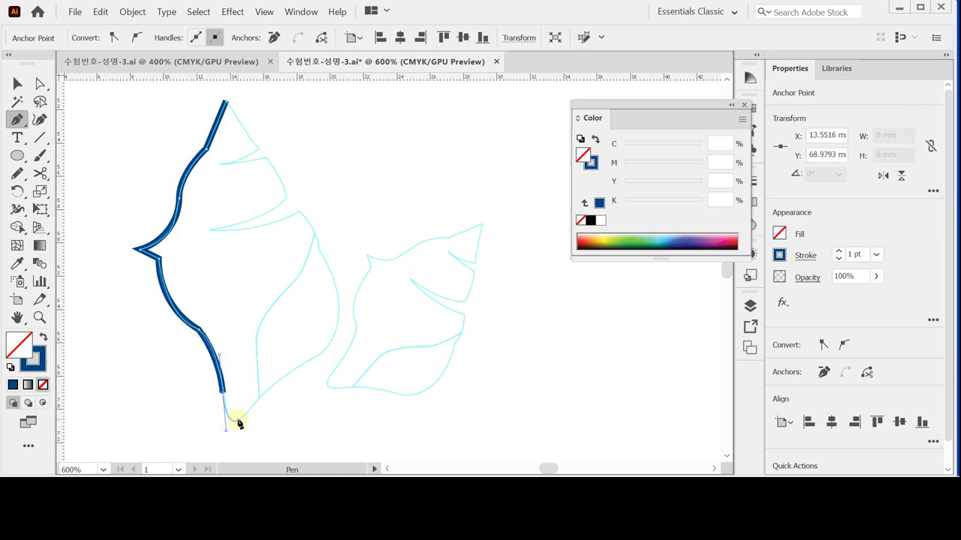
click(237, 422)
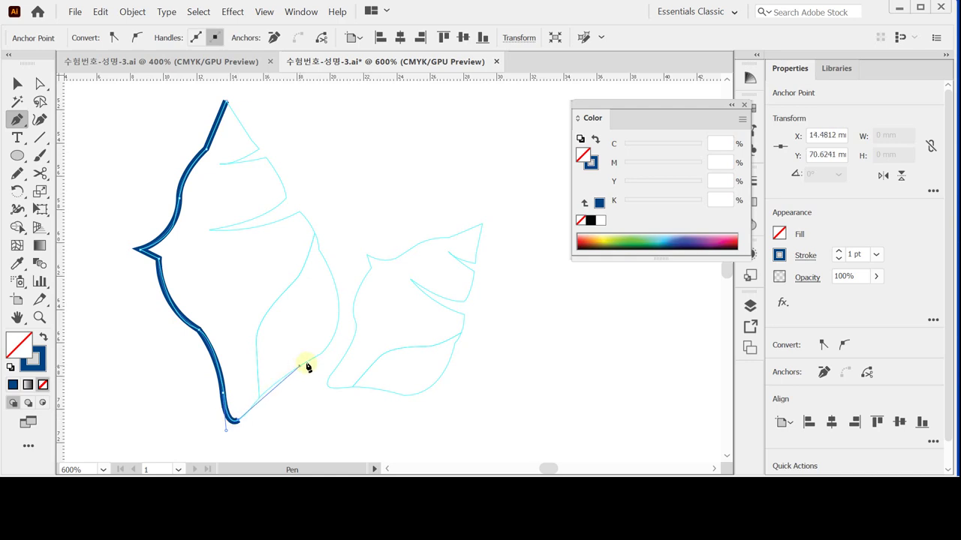
Trace the large shell's right side up across both notches and close the outline at the top tip, about 12 x 19.2 mm overall
drag(298, 367, 320, 356)
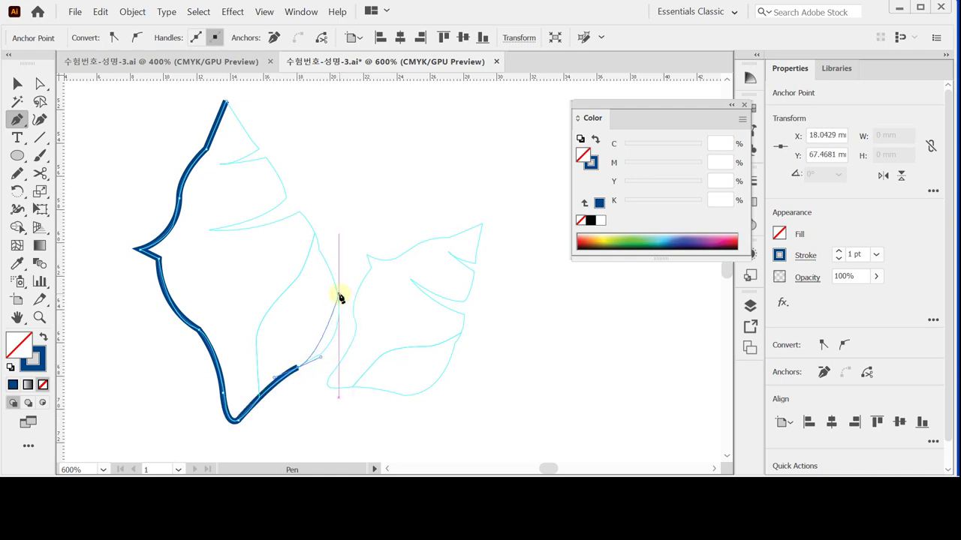
drag(339, 298, 332, 253)
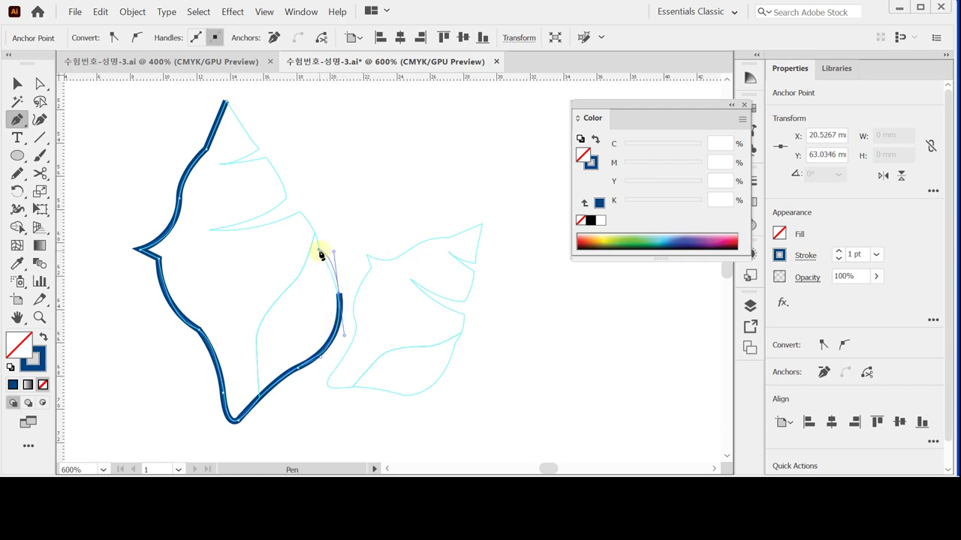
click(320, 252)
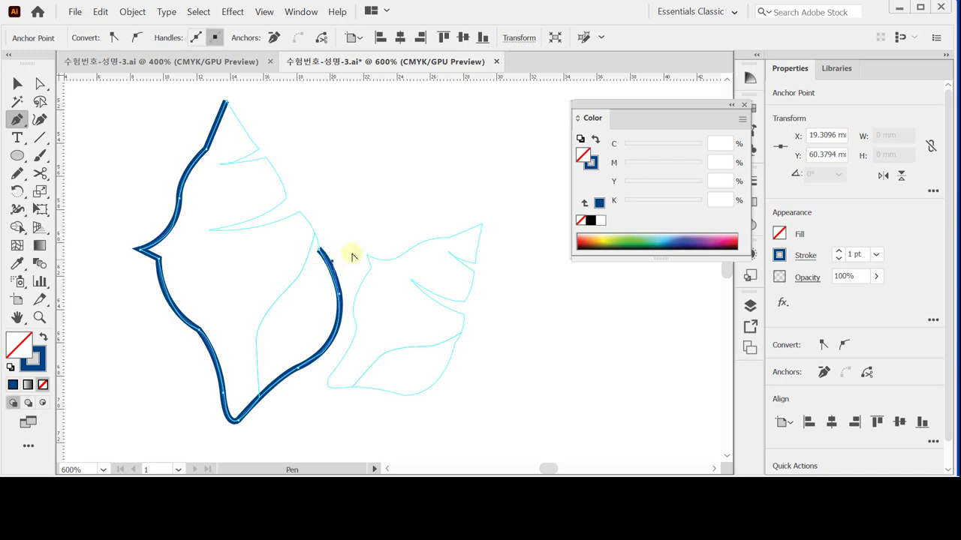
click(321, 252)
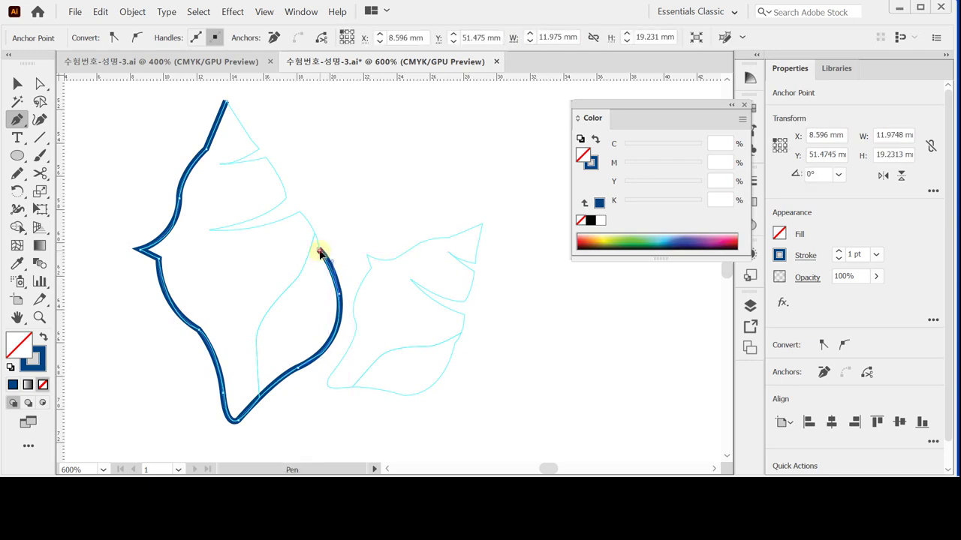
click(320, 252)
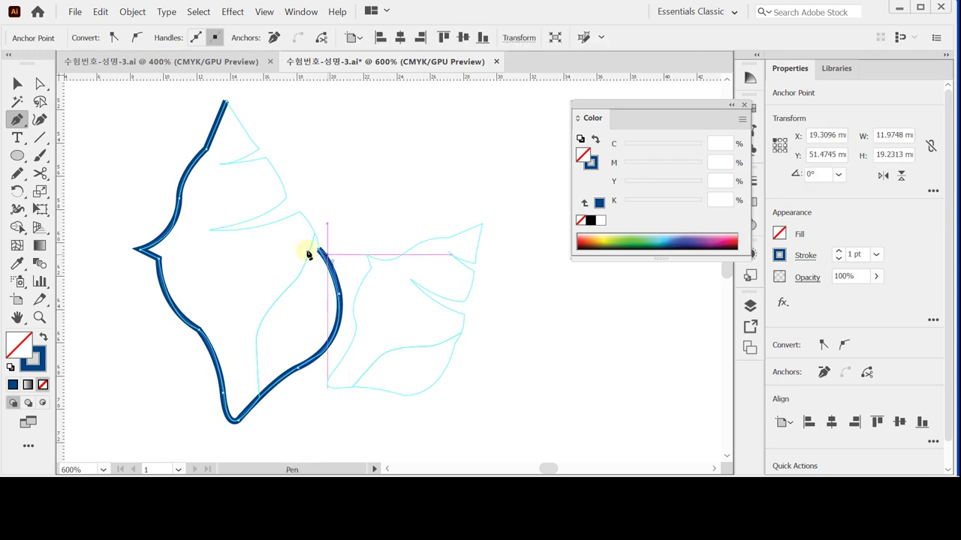
mouse_move(286, 198)
mouse_down()
mouse_move(262, 180)
mouse_move(231, 119)
mouse_up()
click(287, 198)
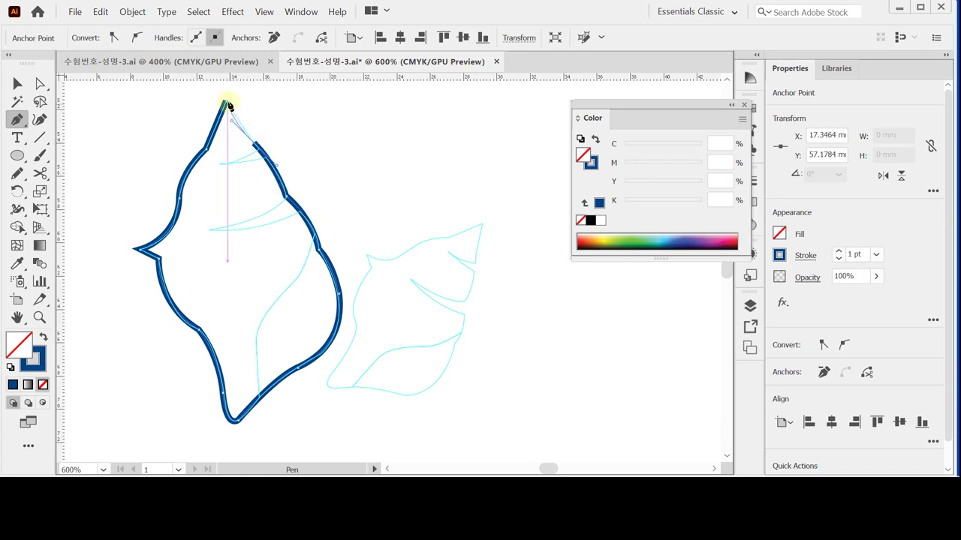
click(226, 102)
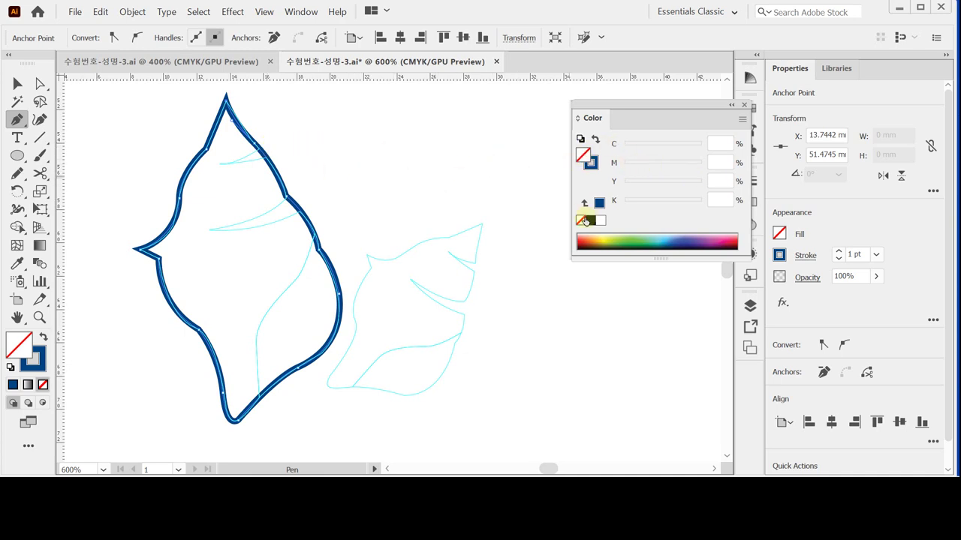
Fill the large shell with C 0, M 100, Y 60, K 0 and no stroke, then deselect it
click(595, 140)
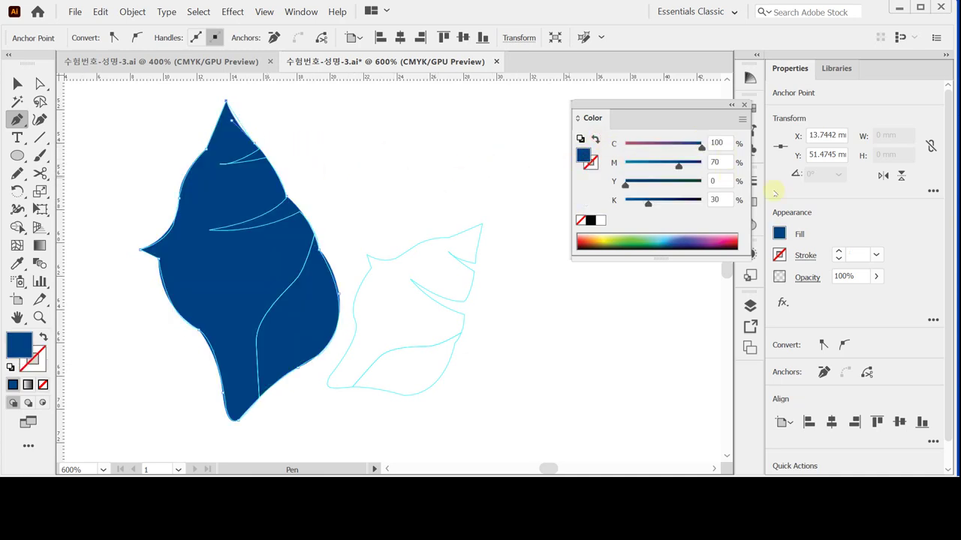
drag(699, 147, 625, 147)
drag(679, 164, 701, 164)
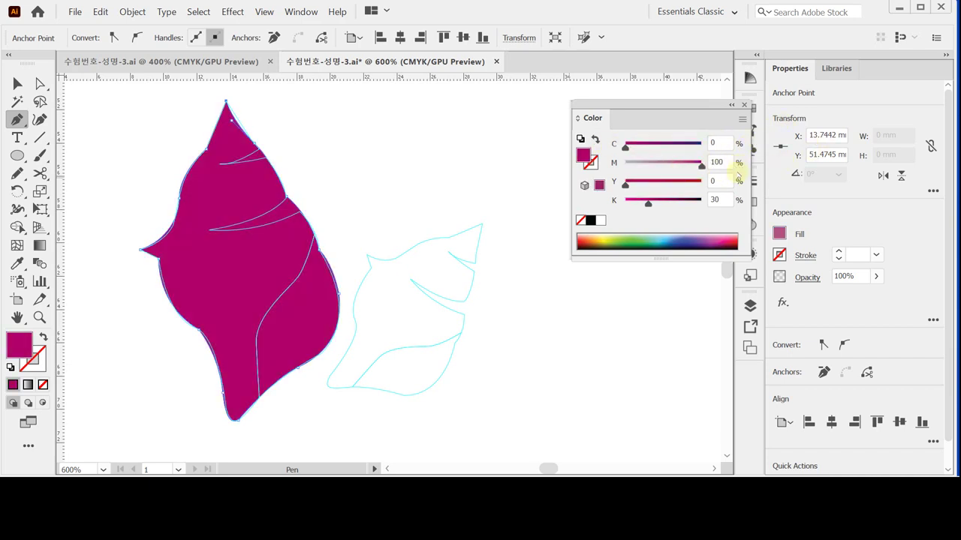
click(710, 180)
text(60)
drag(647, 203, 625, 203)
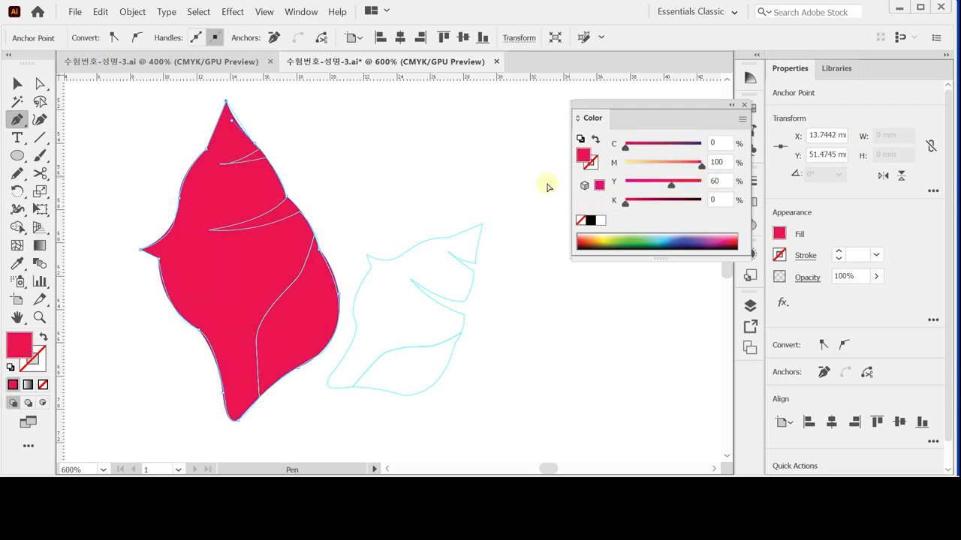
key(ctrl)
ctrl+click(381, 171)
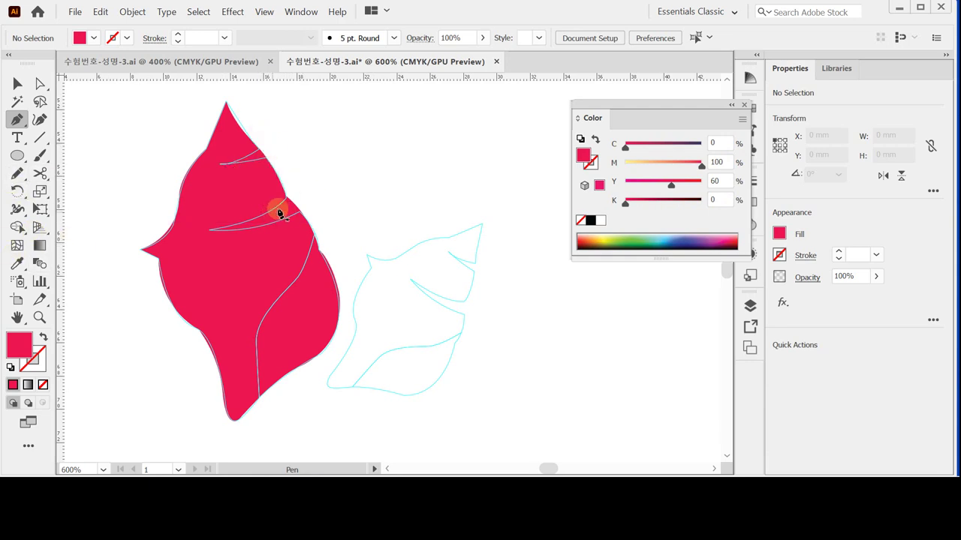
Draw a closed wedge over the large shell's upper notch, extending past its edge, with the default white fill and black stroke
click(10, 366)
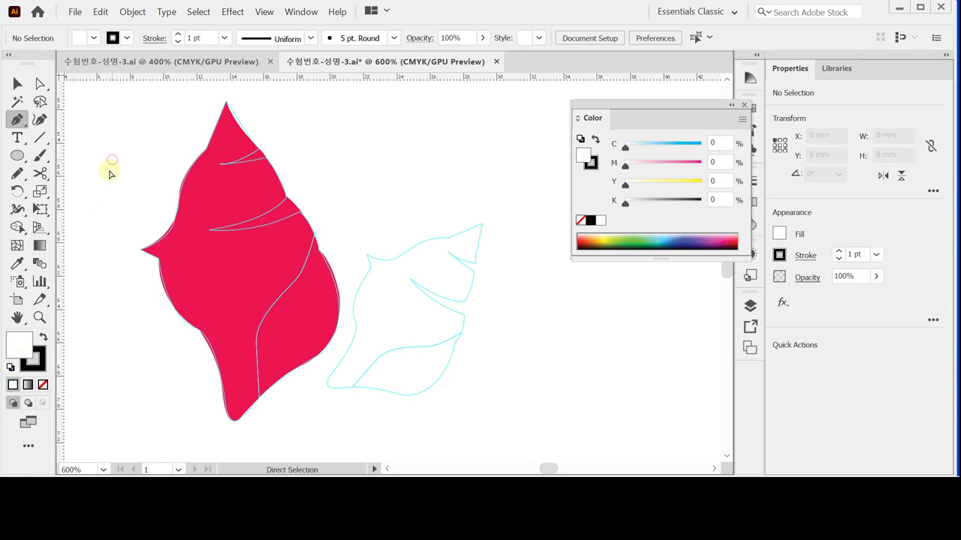
click(278, 135)
click(220, 167)
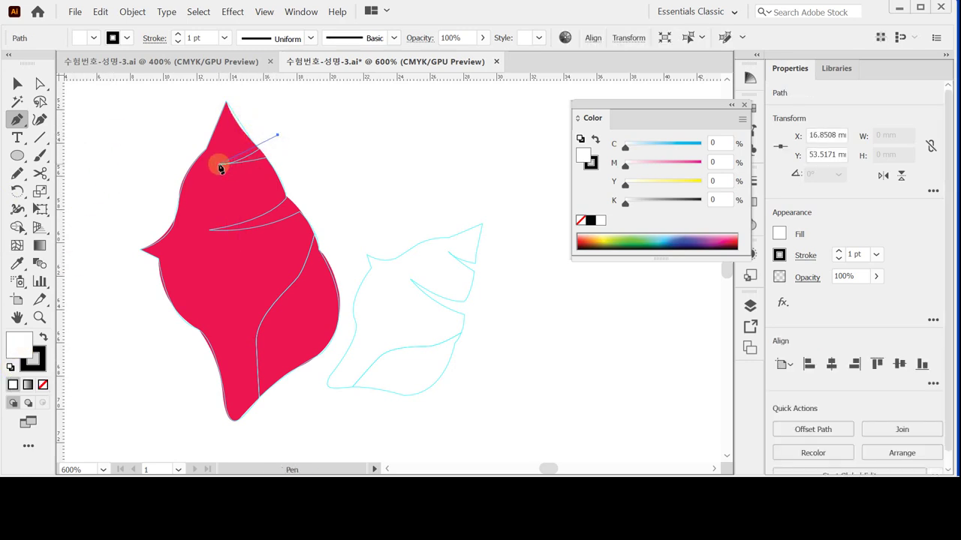
mouse_move(201, 165)
mouse_down()
mouse_move(191, 167)
mouse_move(305, 158)
mouse_move(297, 151)
mouse_up()
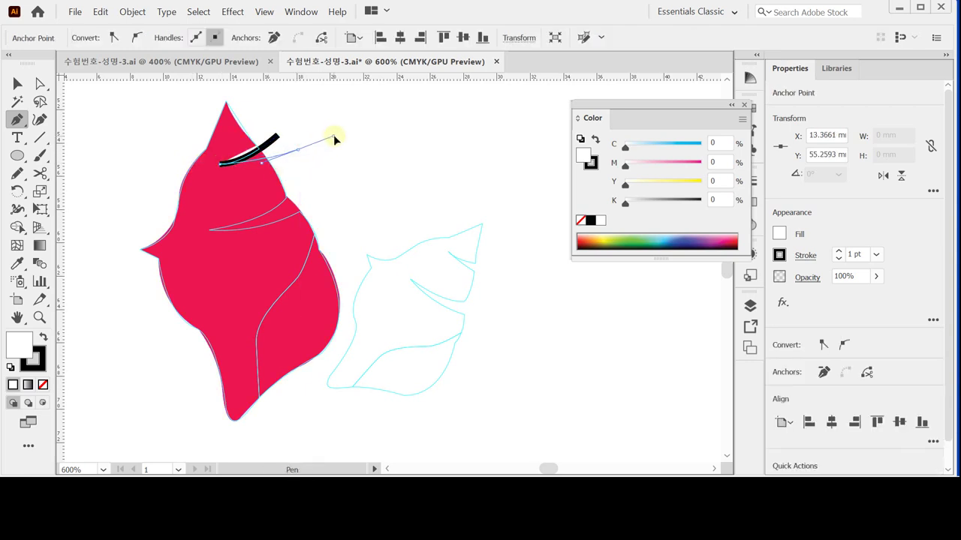
click(298, 151)
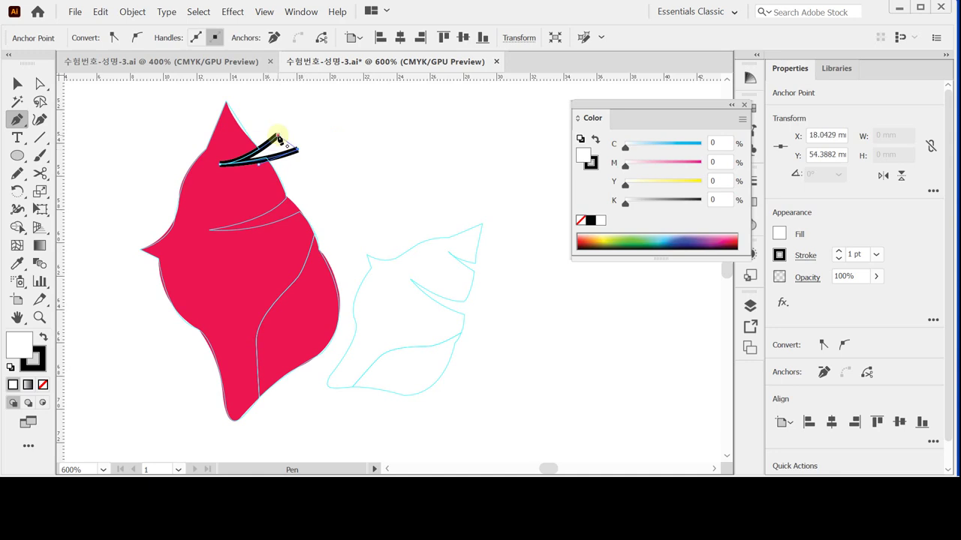
click(278, 137)
ctrl+click(338, 222)
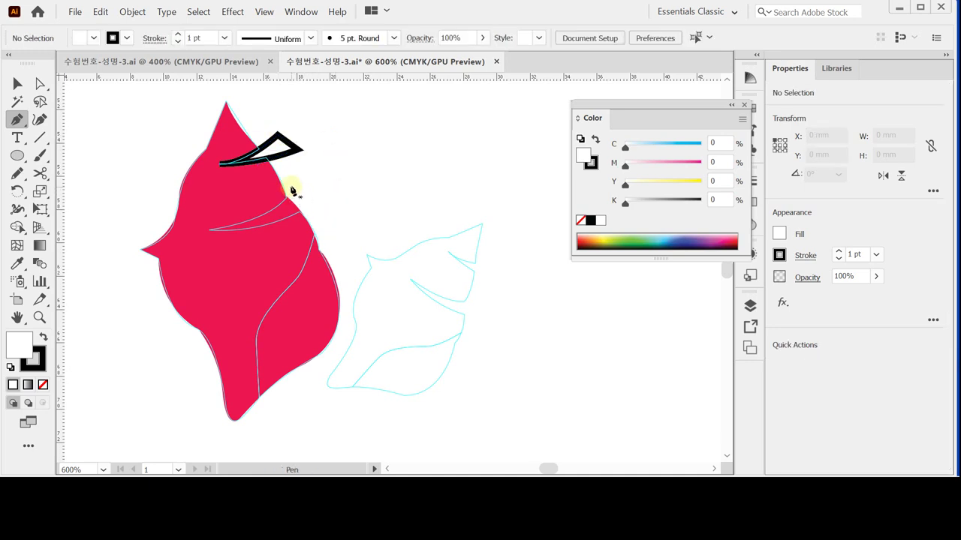
Draw a second closed wedge over the large shell's lower notch, following both guide curves and extending past its edge
click(291, 188)
mouse_move(211, 229)
mouse_down()
mouse_move(154, 229)
mouse_move(134, 241)
mouse_up()
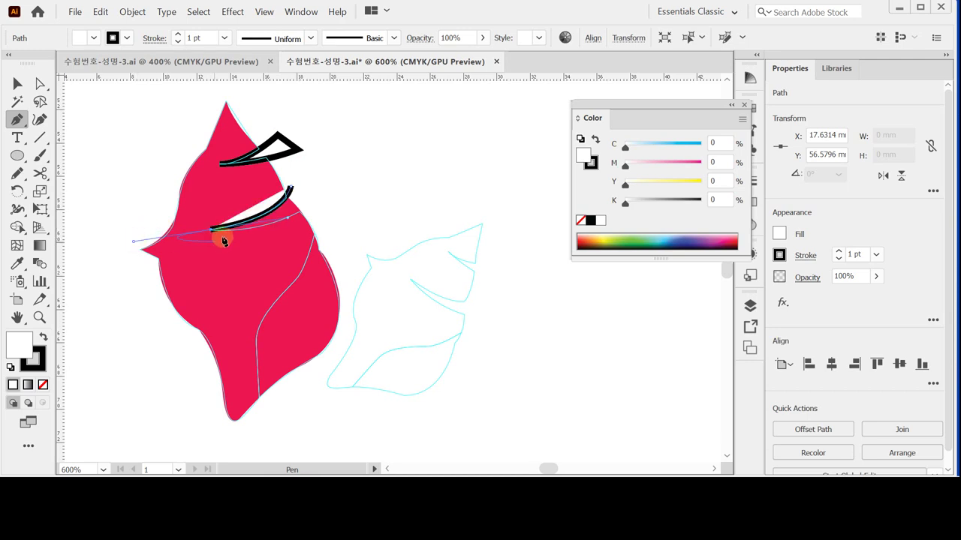
click(211, 230)
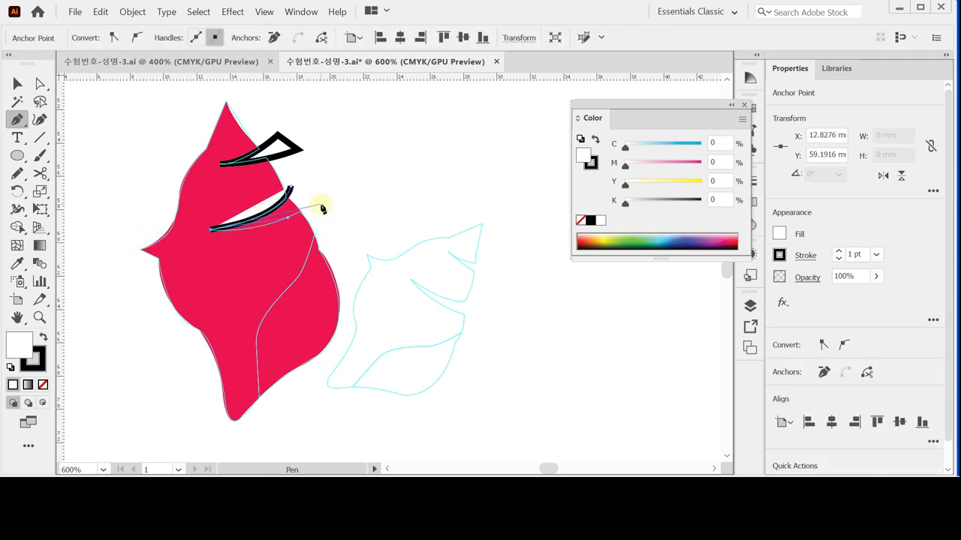
drag(321, 204, 387, 167)
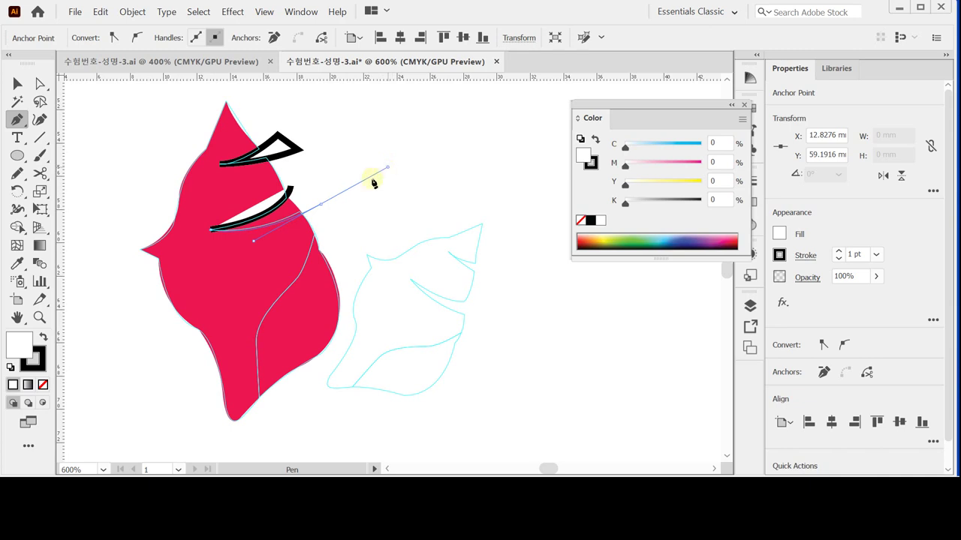
click(321, 206)
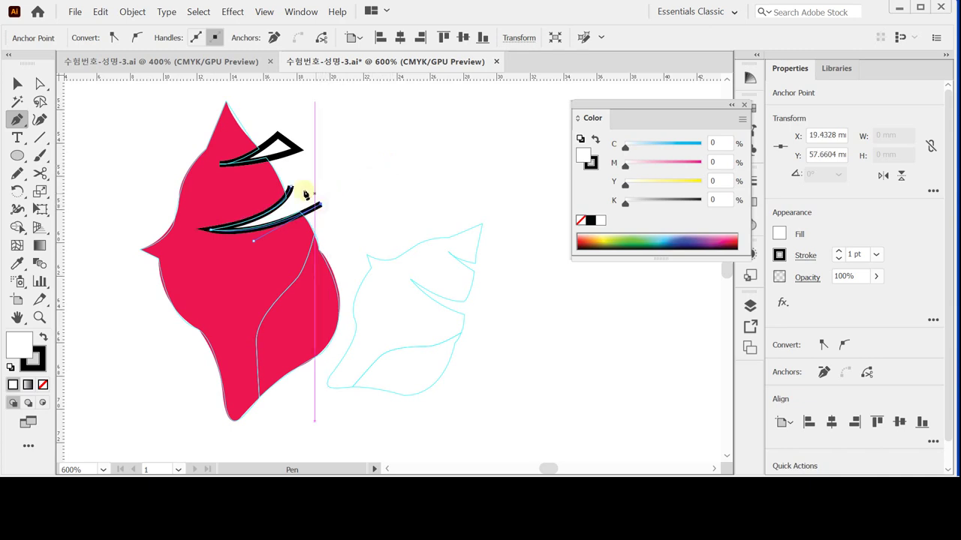
click(290, 190)
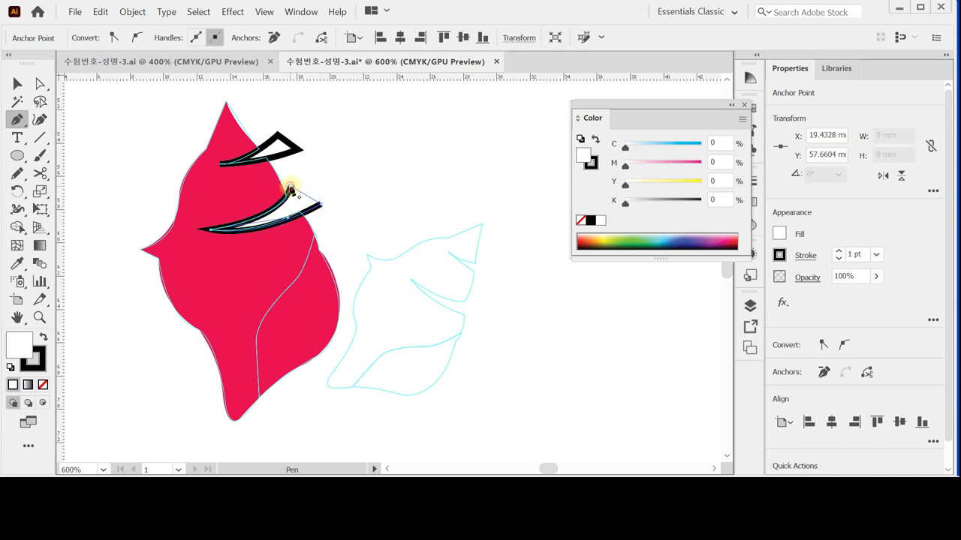
ctrl+click(341, 163)
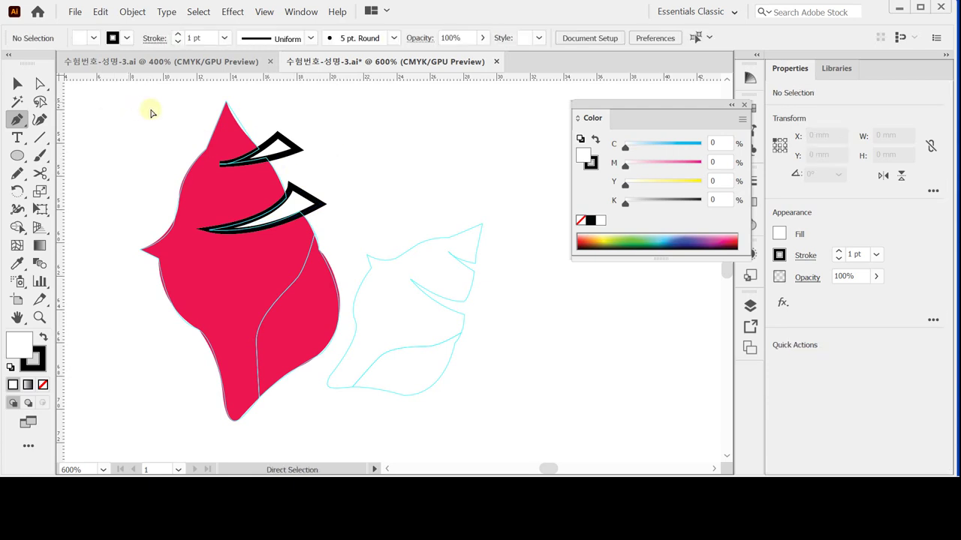
Select the large shell with both wedges and cut the notches out of it with Minus Front
click(17, 83)
drag(132, 98, 578, 322)
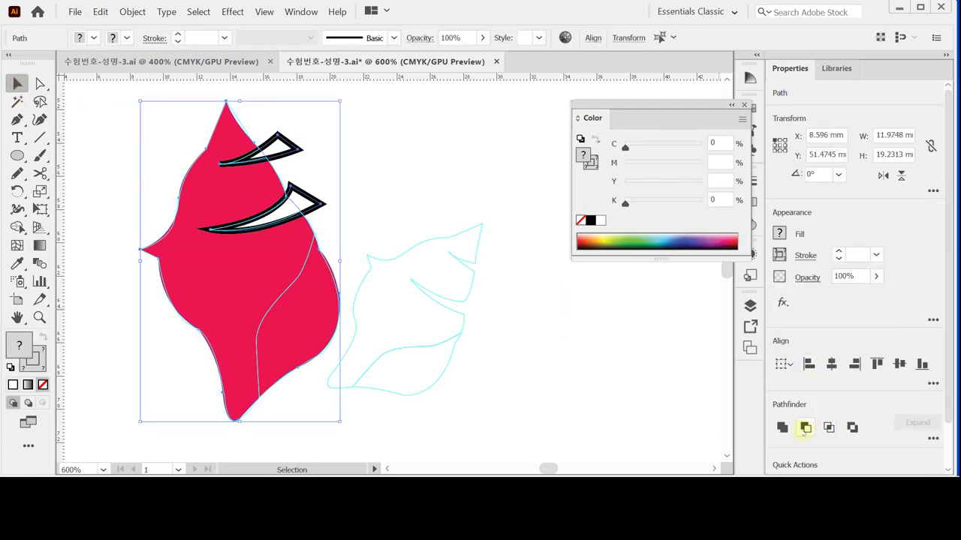
click(805, 426)
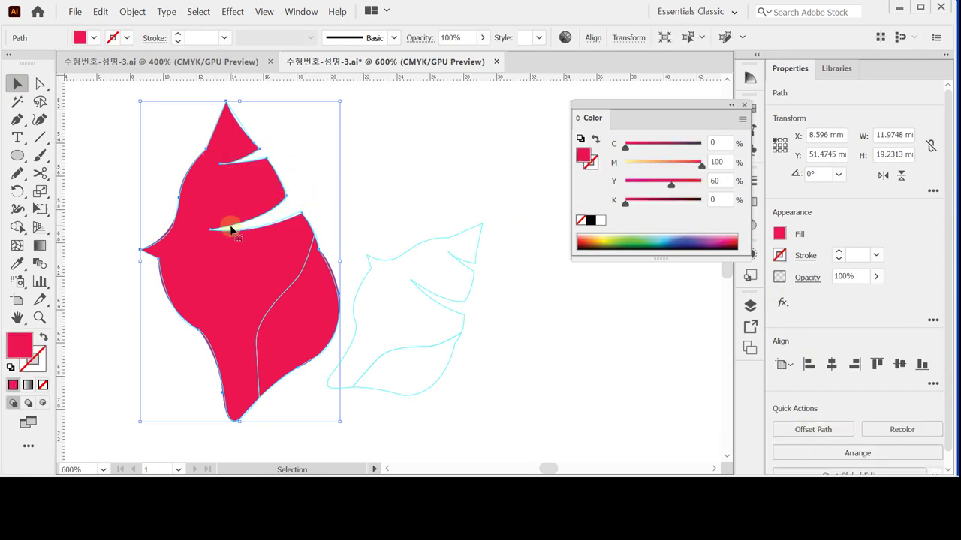
click(368, 196)
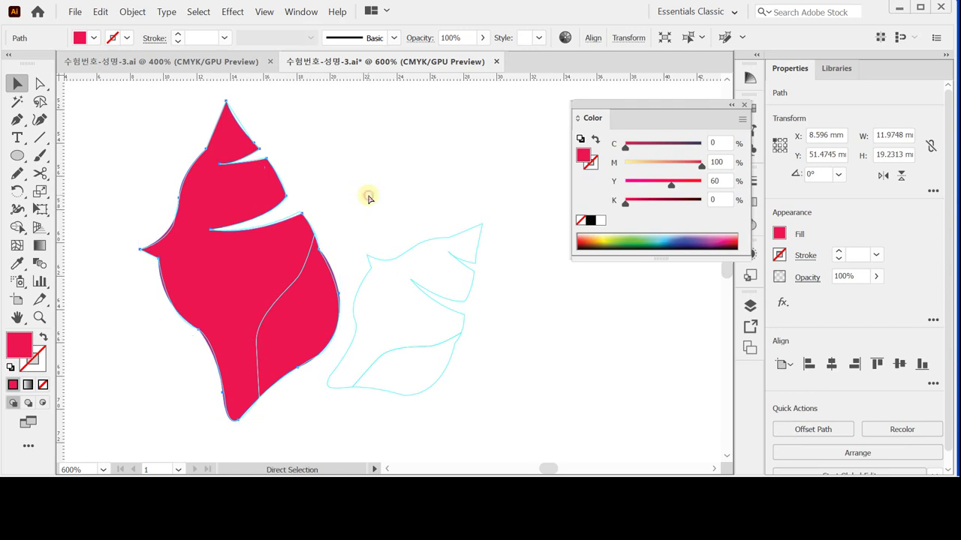
Draw an open path with no fill and the default black stroke along the large shell's inner guide curve, extending past both edges
click(16, 119)
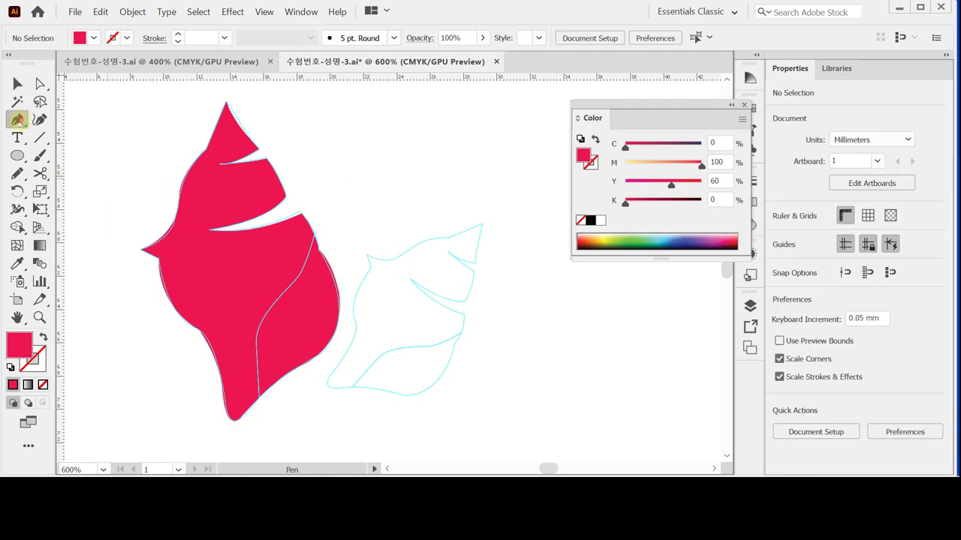
click(10, 367)
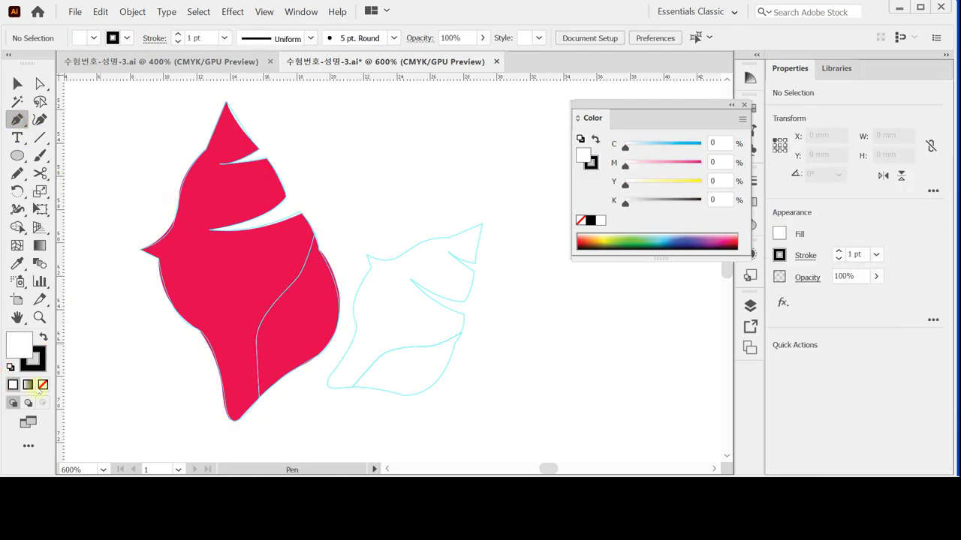
click(43, 384)
drag(278, 272, 335, 157)
click(309, 223)
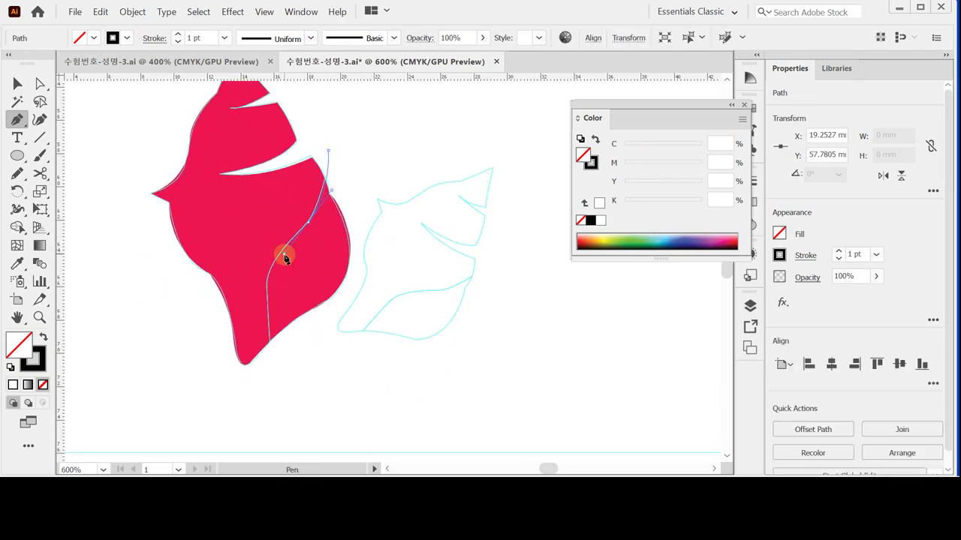
mouse_move(285, 252)
mouse_down()
mouse_move(285, 365)
mouse_move(264, 290)
mouse_up()
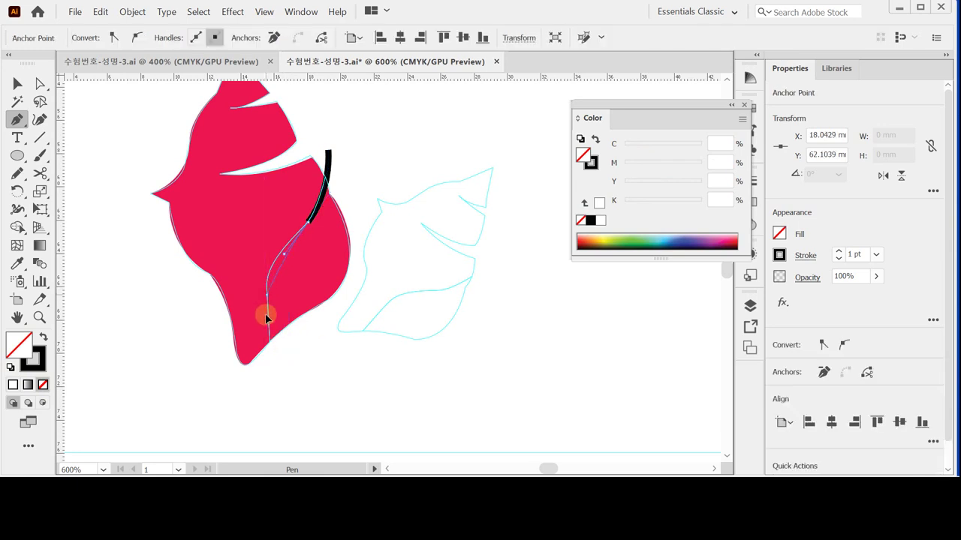
drag(266, 335, 268, 339)
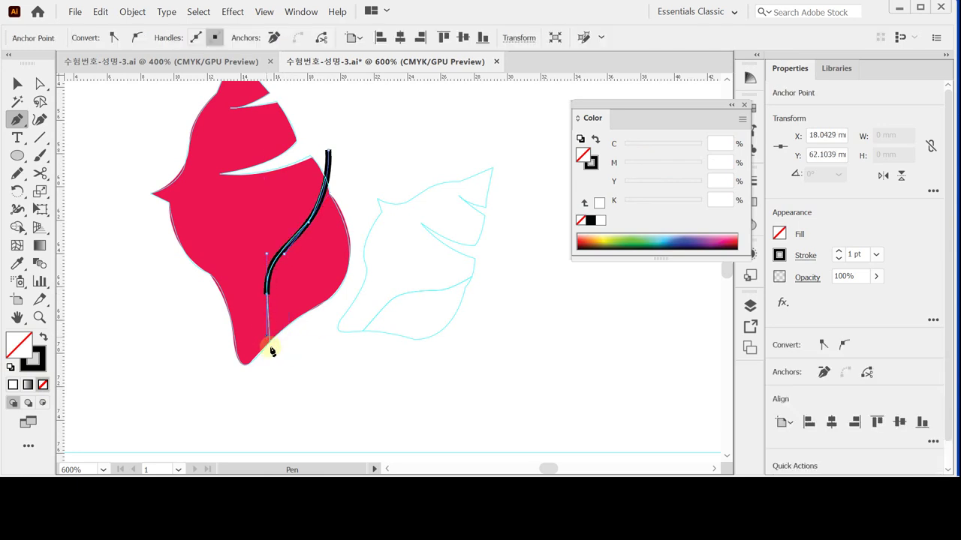
click(277, 396)
ctrl+click(322, 295)
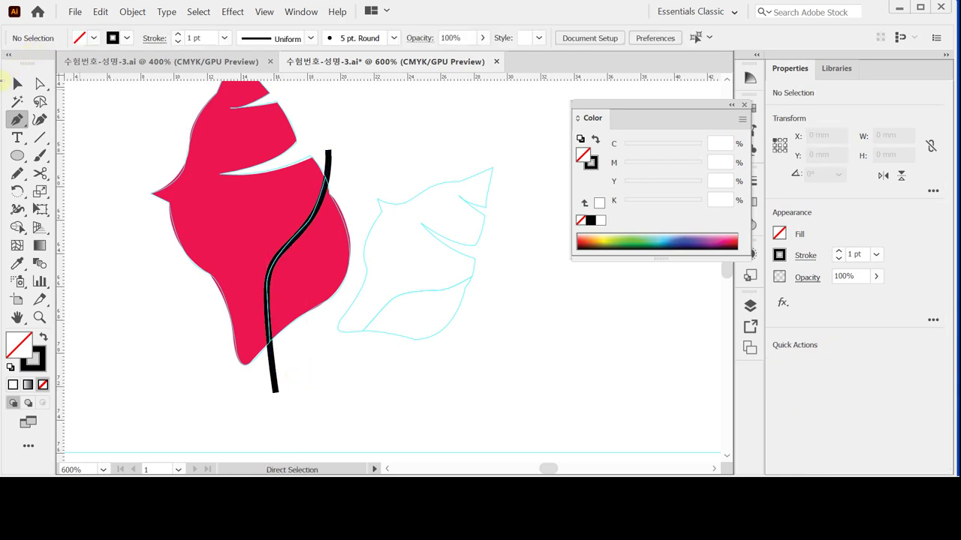
Select the large shell with the dividing line and split it with Pathfinder Divide
click(17, 83)
click(279, 276)
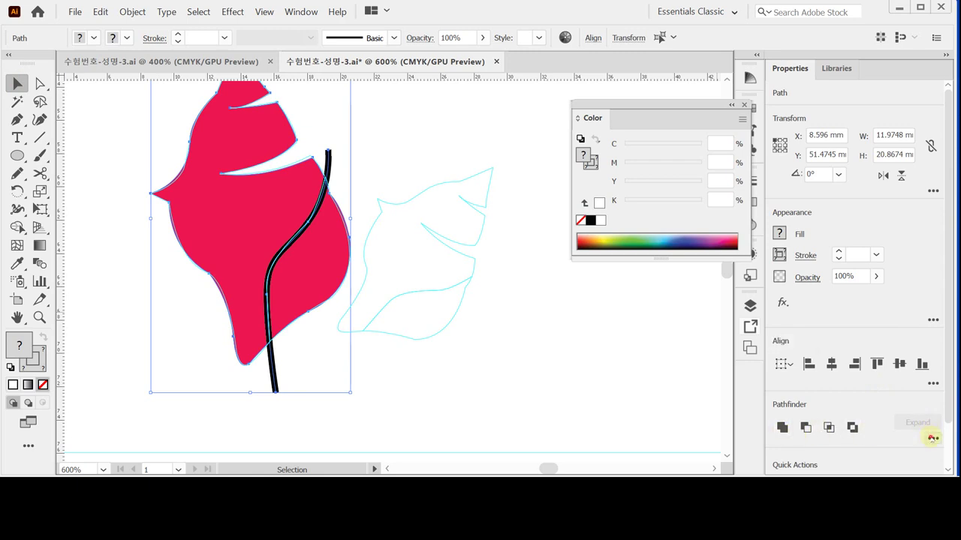
click(932, 438)
click(783, 418)
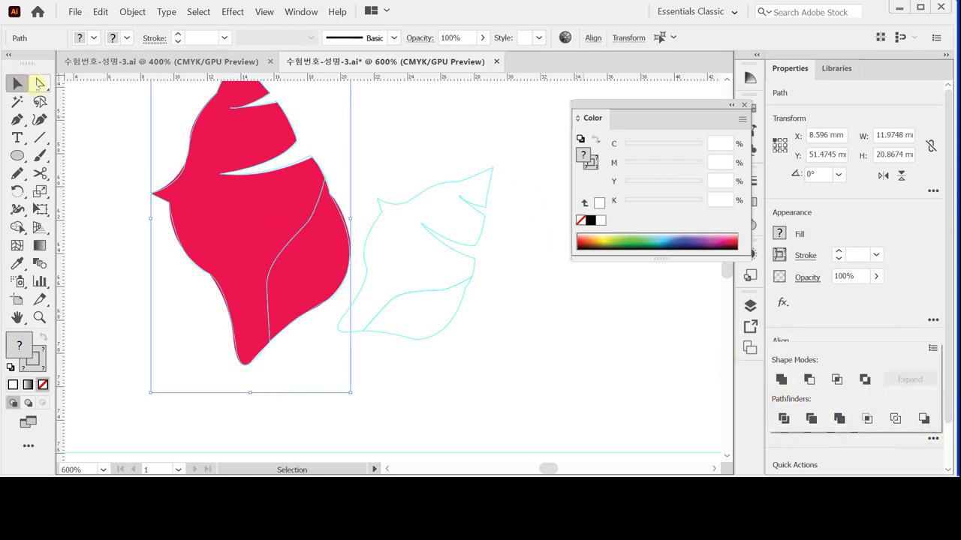
Isolate the large shell group, fill its lower-right piece with C 0, M 0, Y 10, K 40, and exit isolation
double_click(236, 198)
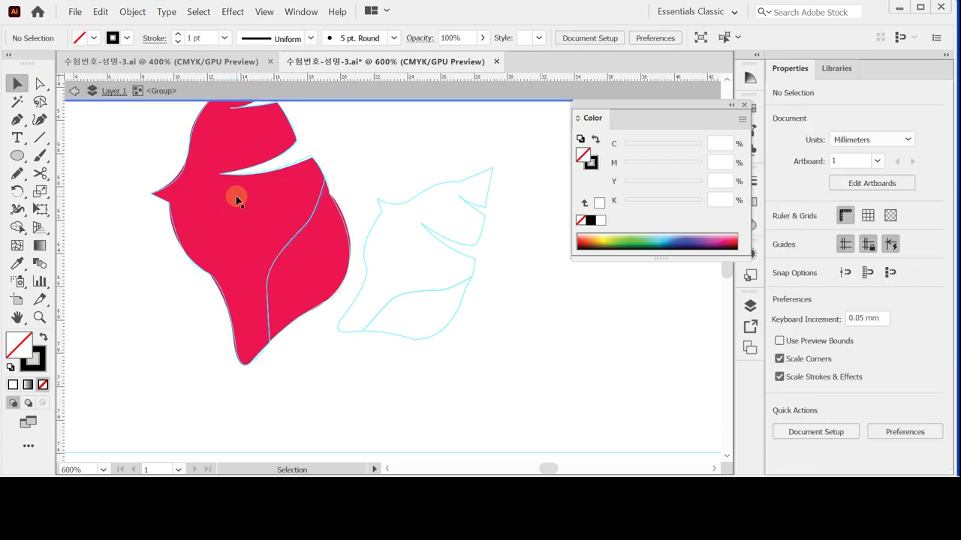
click(297, 257)
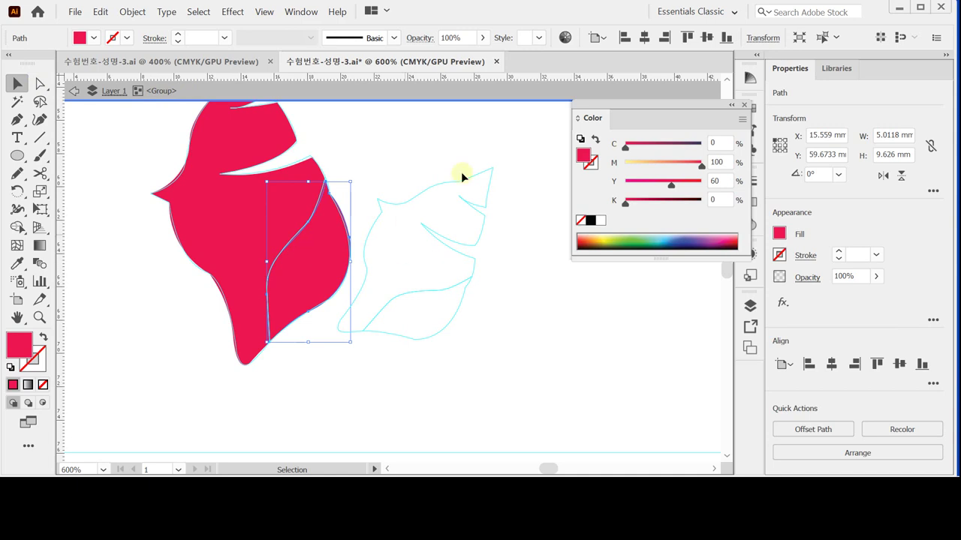
click(601, 220)
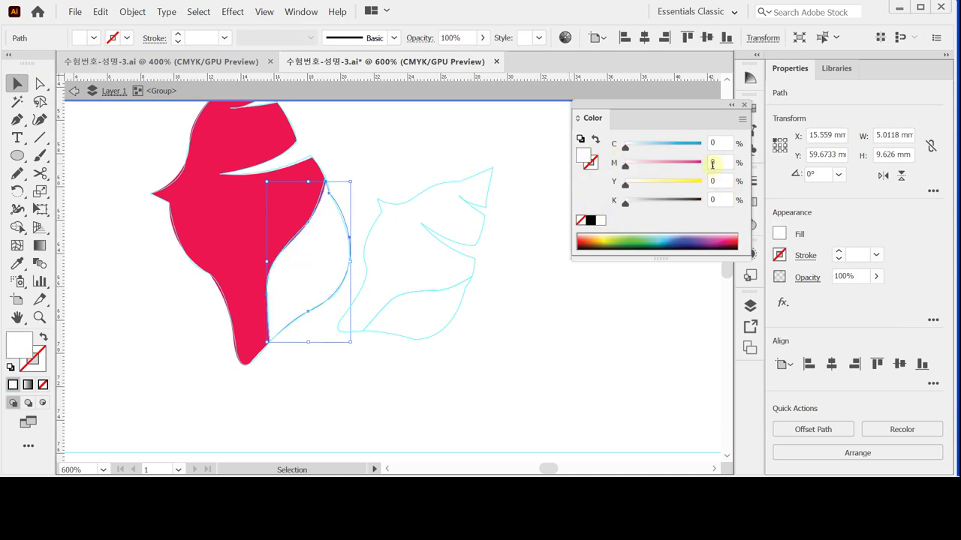
click(712, 182)
text(1)
click(710, 199)
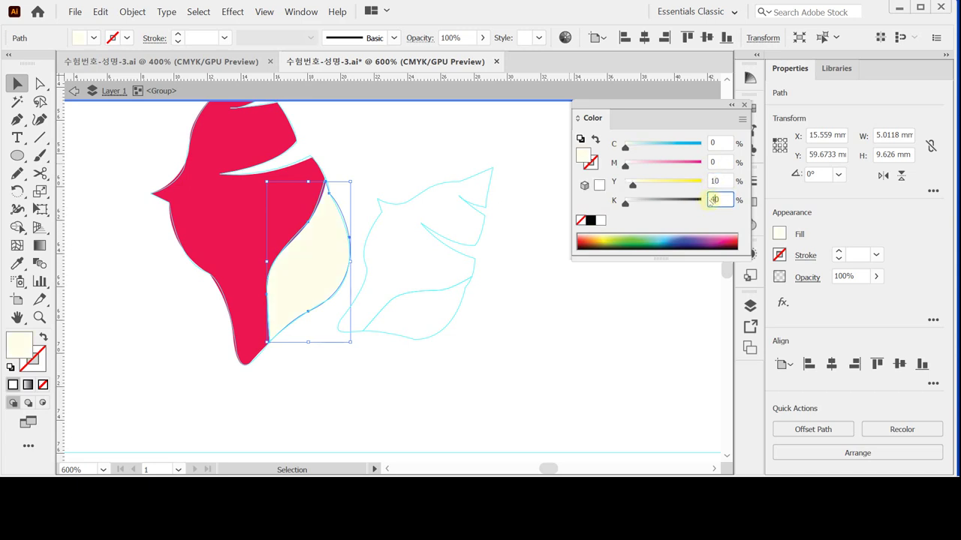
text(40)
key(Return)
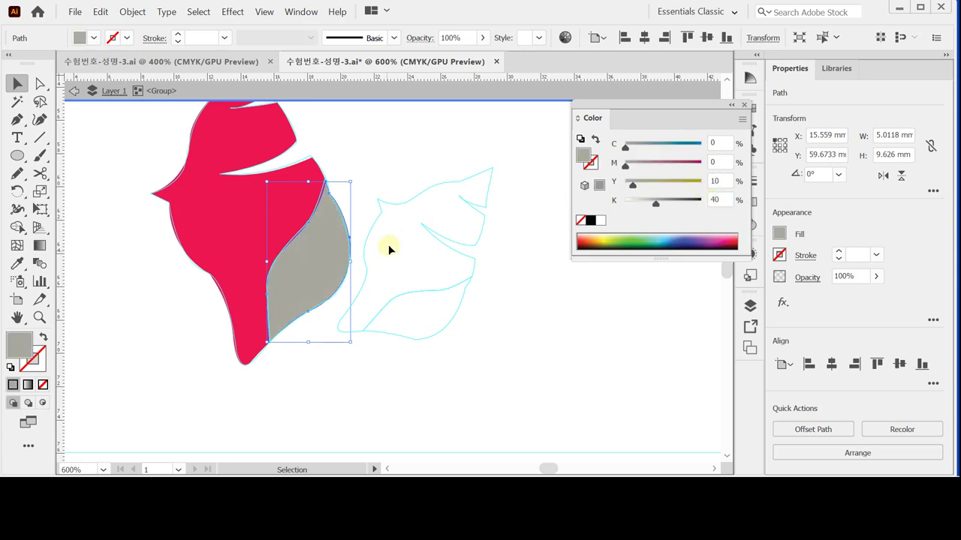
double_click(406, 159)
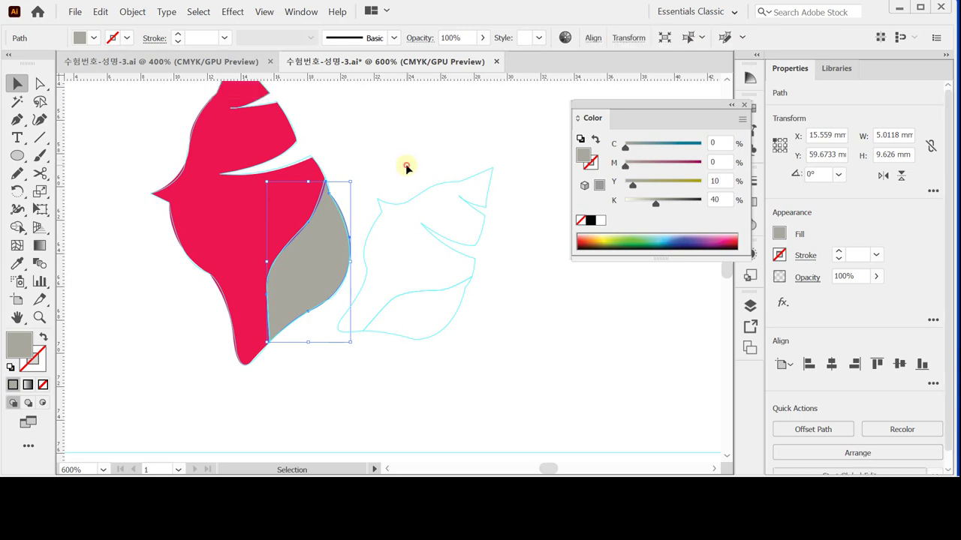
click(401, 163)
drag(394, 159, 388, 182)
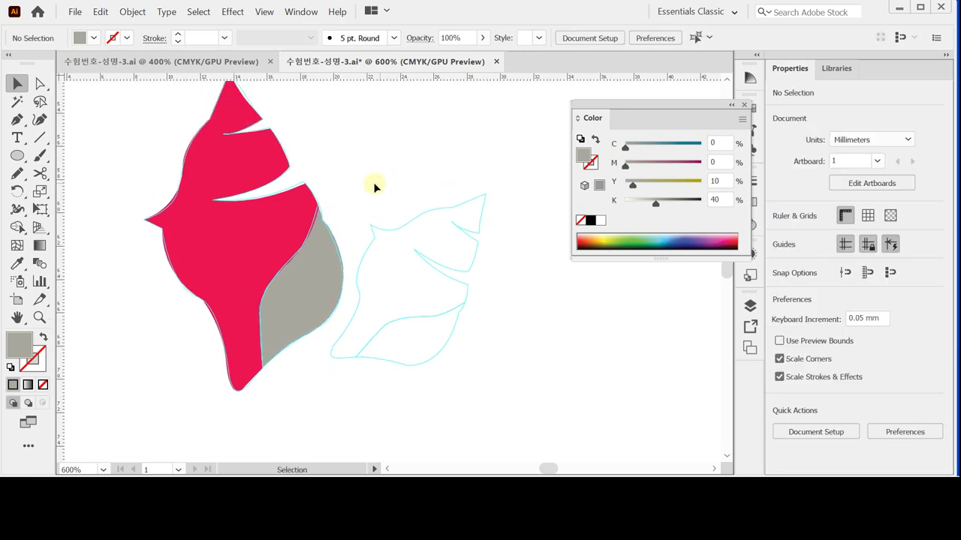
scroll(376, 195, up, 1)
Select the large shell group and make a copy scaled uniformly to 70%
click(252, 247)
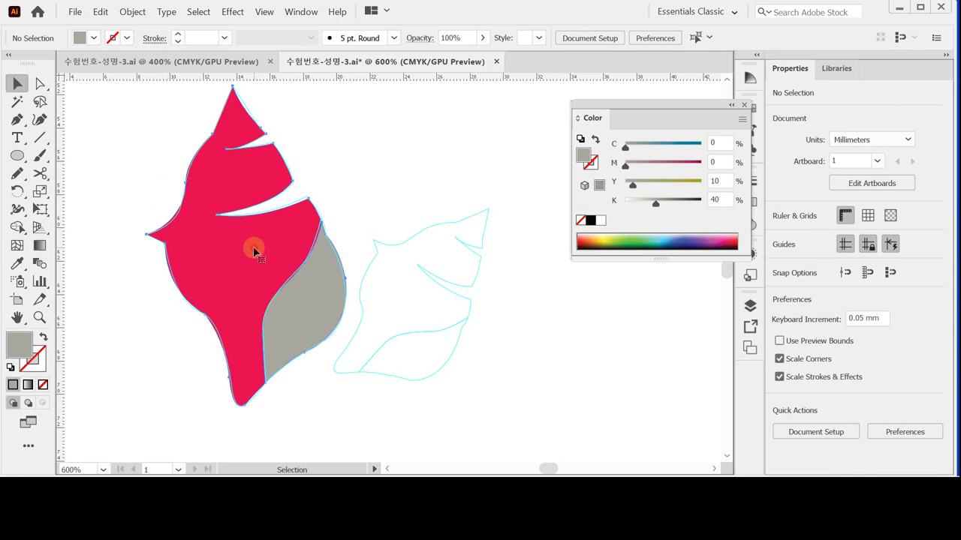
click(242, 238)
click(243, 238)
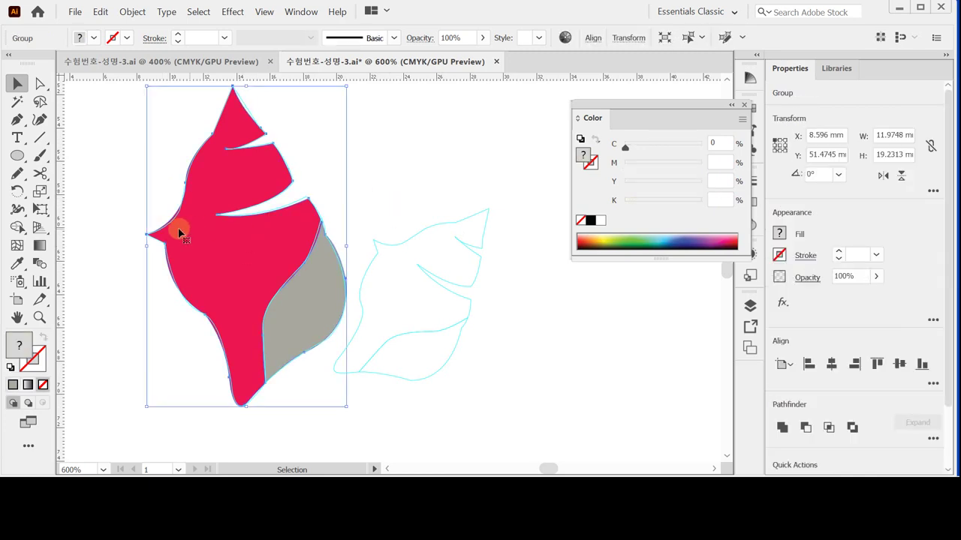
double_click(39, 193)
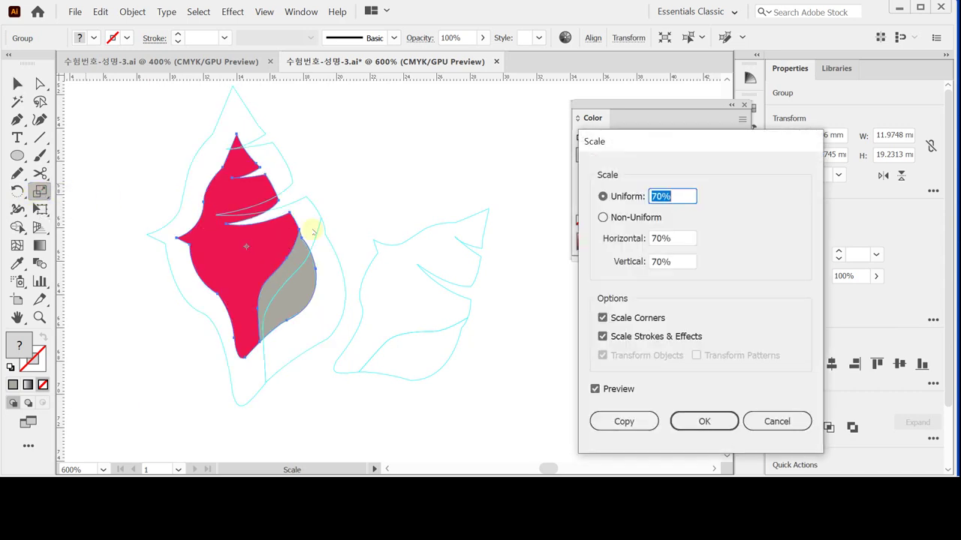
click(623, 194)
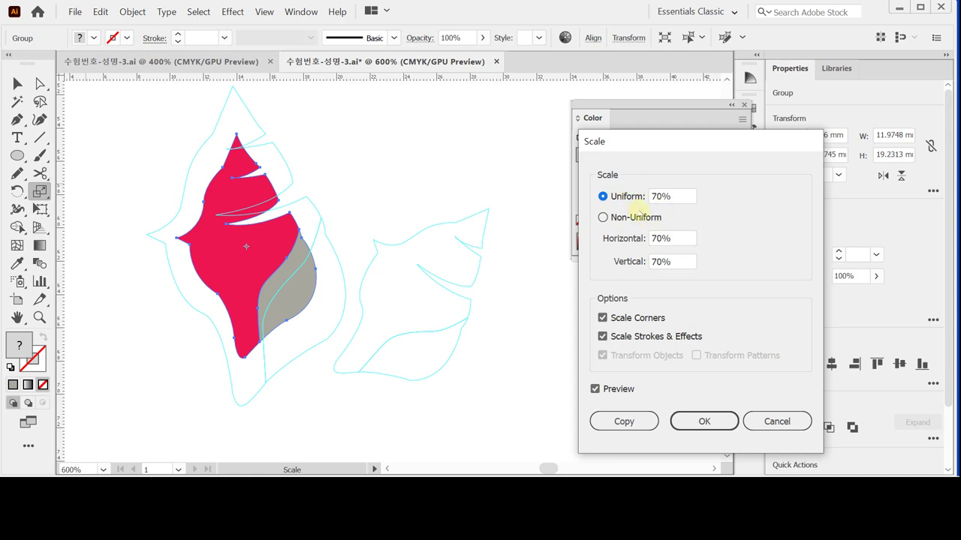
click(624, 421)
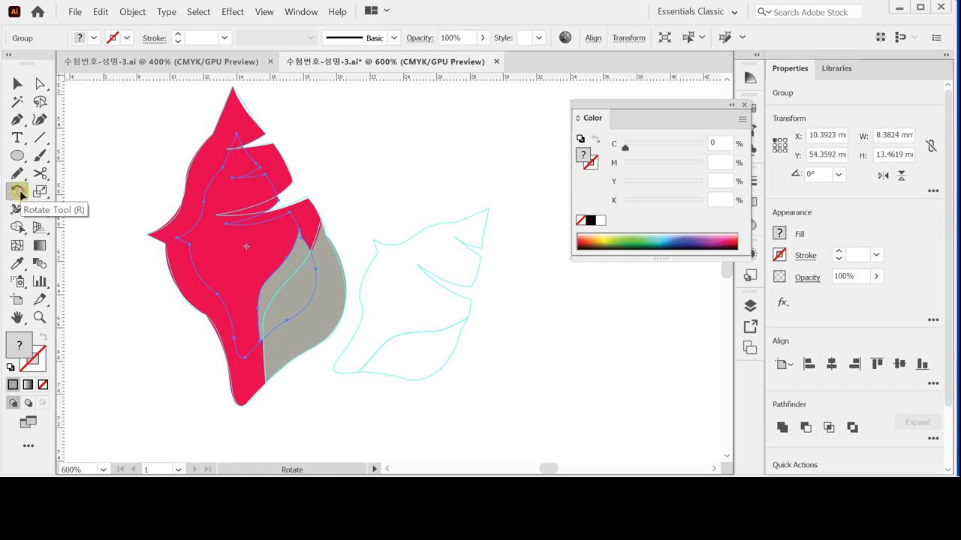
Rotate the scaled shell copy by -45° and move it onto the small shell guide outline
double_click(17, 190)
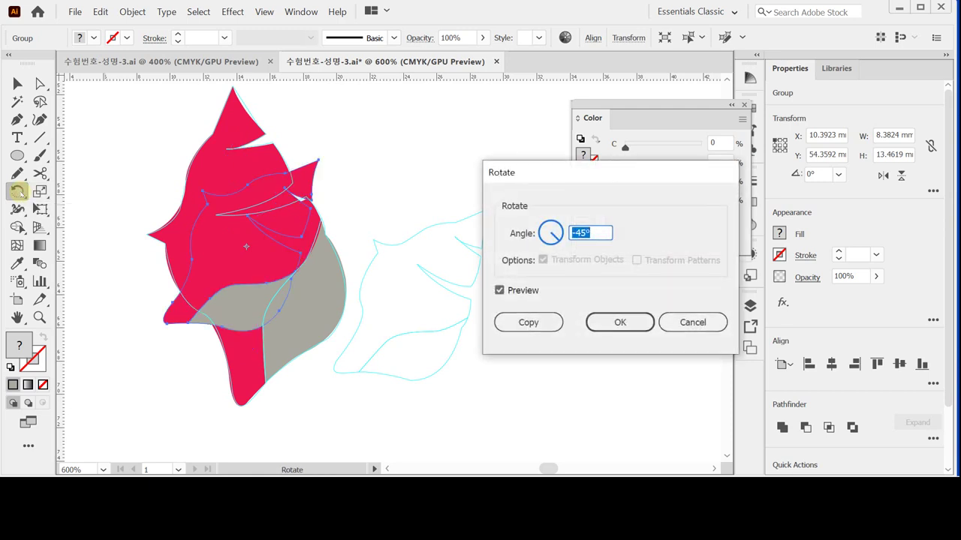
click(597, 233)
click(618, 322)
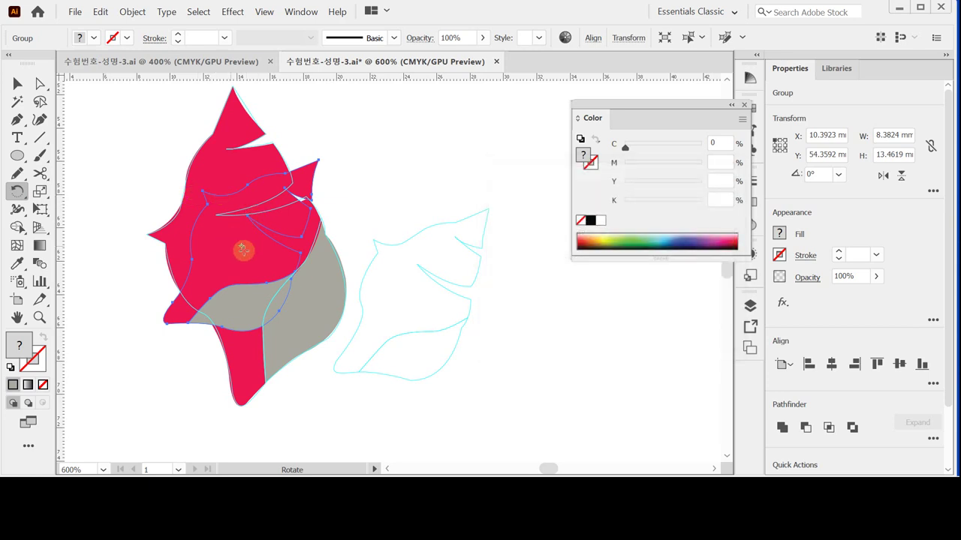
key(ctrl)
drag(279, 242, 449, 290)
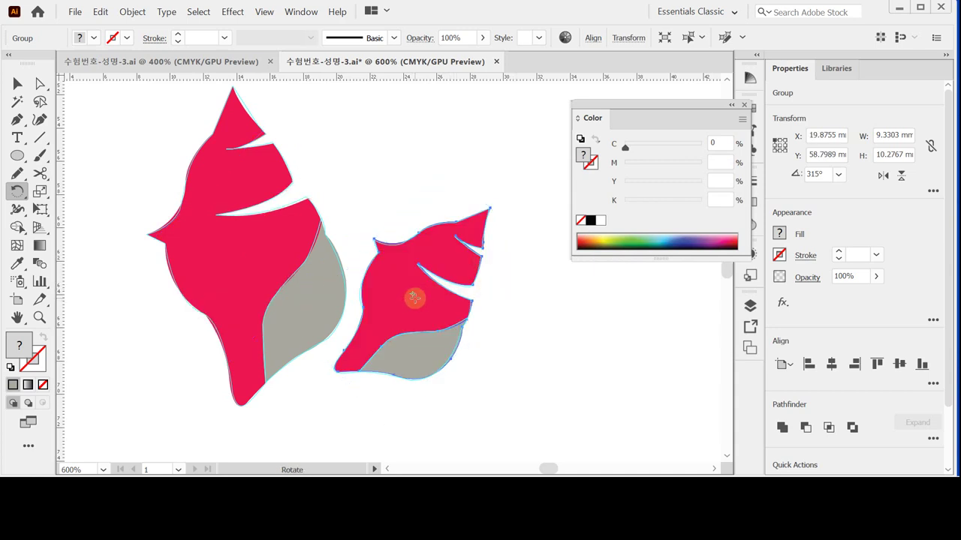
Fill the small shell's main body piece with C 0, M 40, Y 50, K 0 inside its group and save the document
key(ctrl)
double_click(414, 298)
ctrl+click(415, 299)
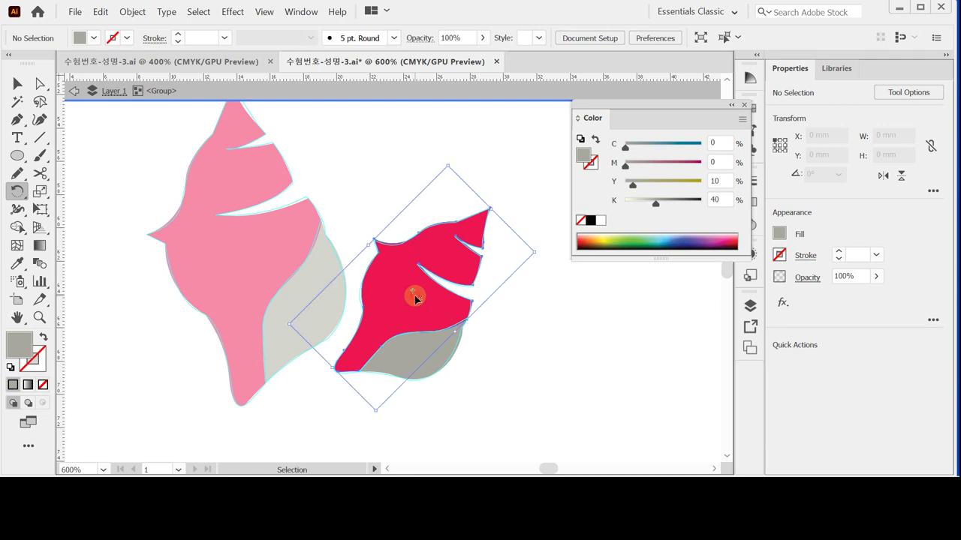
key(ctrl)
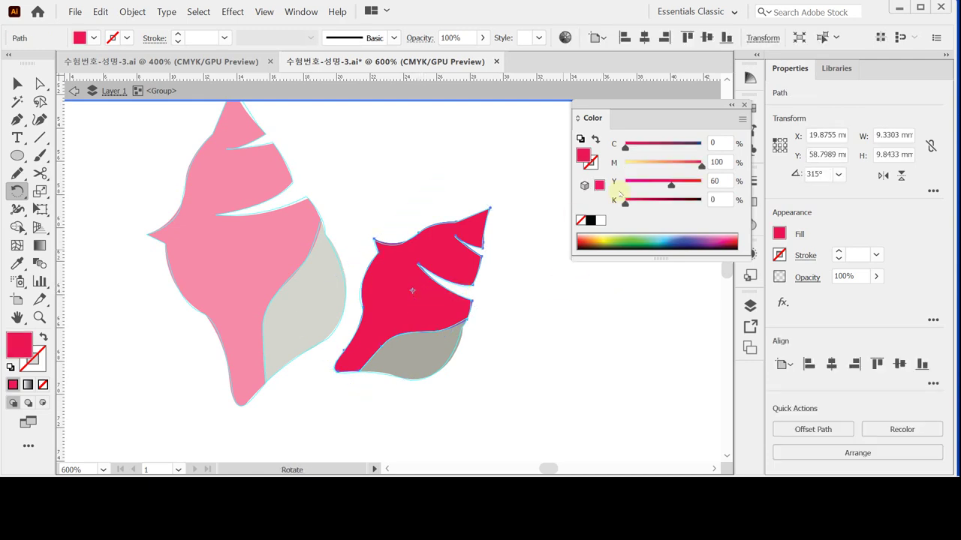
click(717, 162)
text(40)
key(Tab)
text(5)
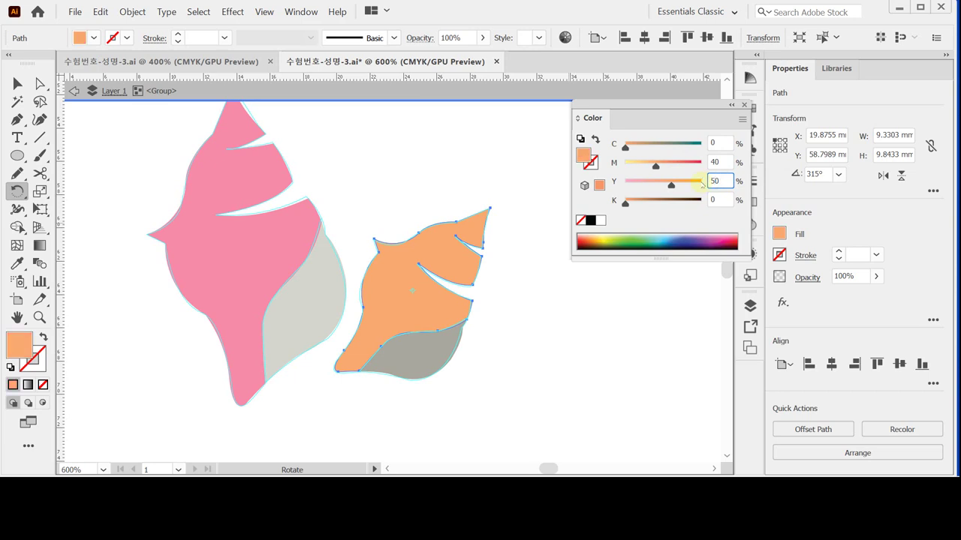
key(Return)
double_click(560, 194)
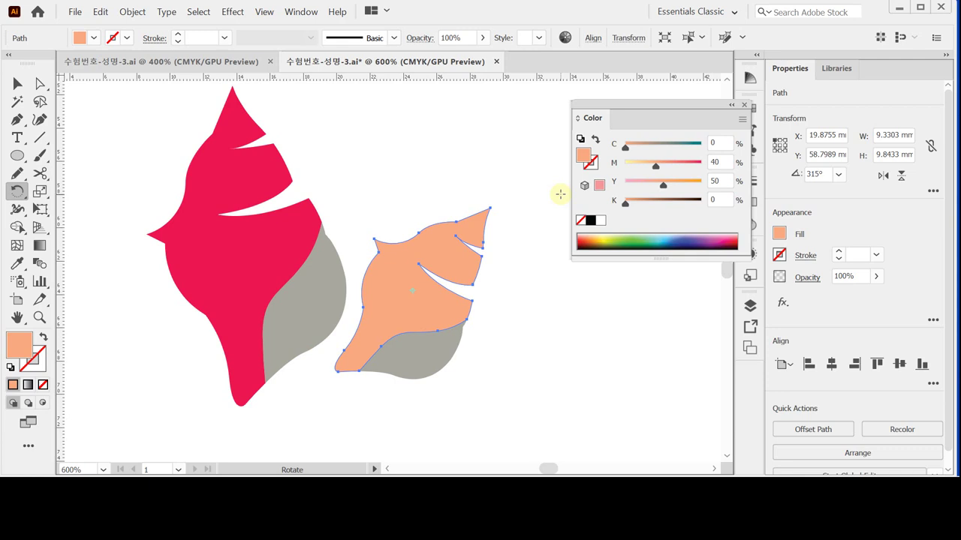
key(ctrl)
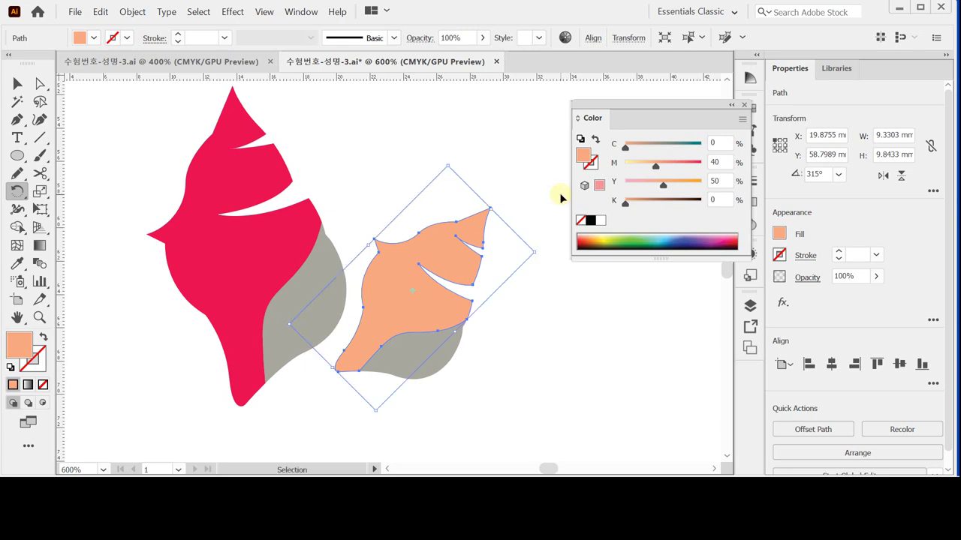
key(ctrl+s)
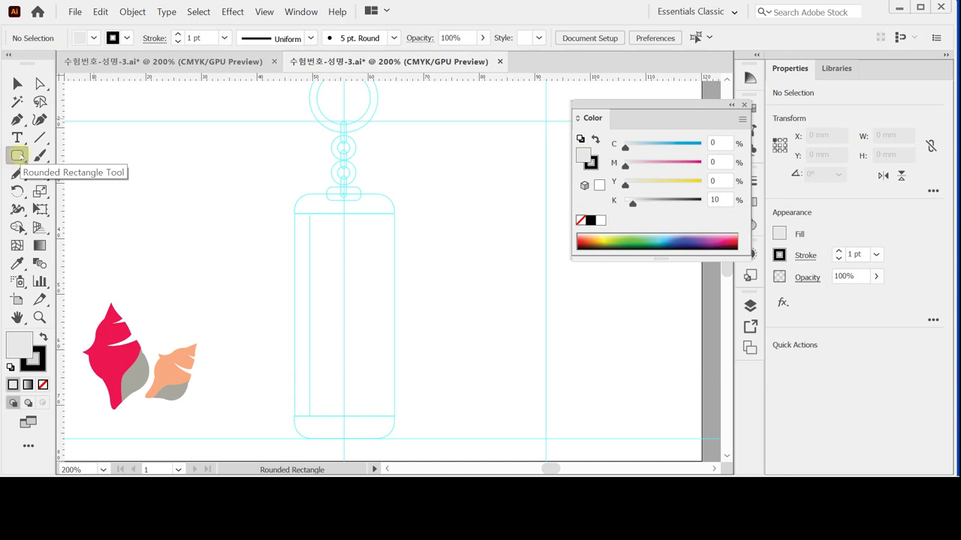
Draw an 18 x 44 mm rounded rectangle with 3 mm corner radius over the tag body guide, with K 10 fill and 1 pt black stroke
click(293, 195)
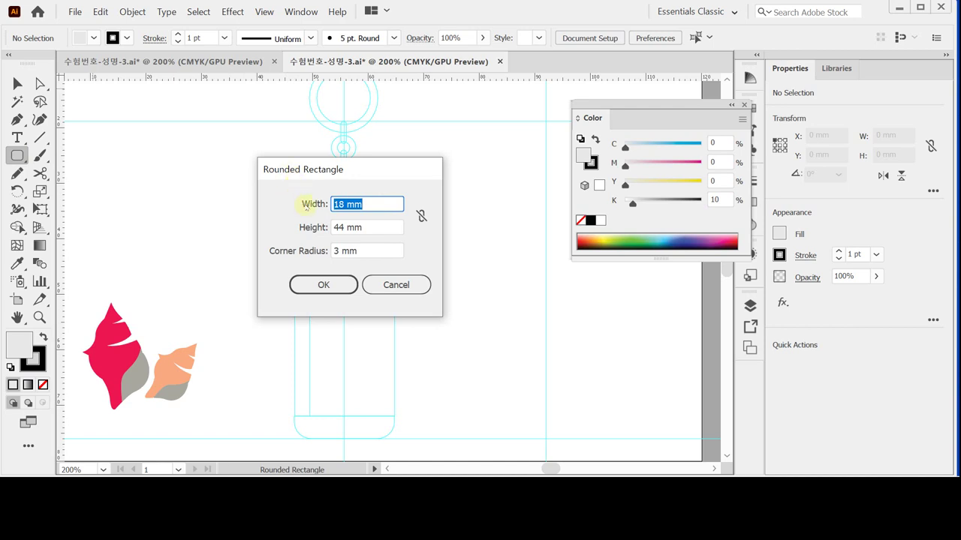
key(Tab)
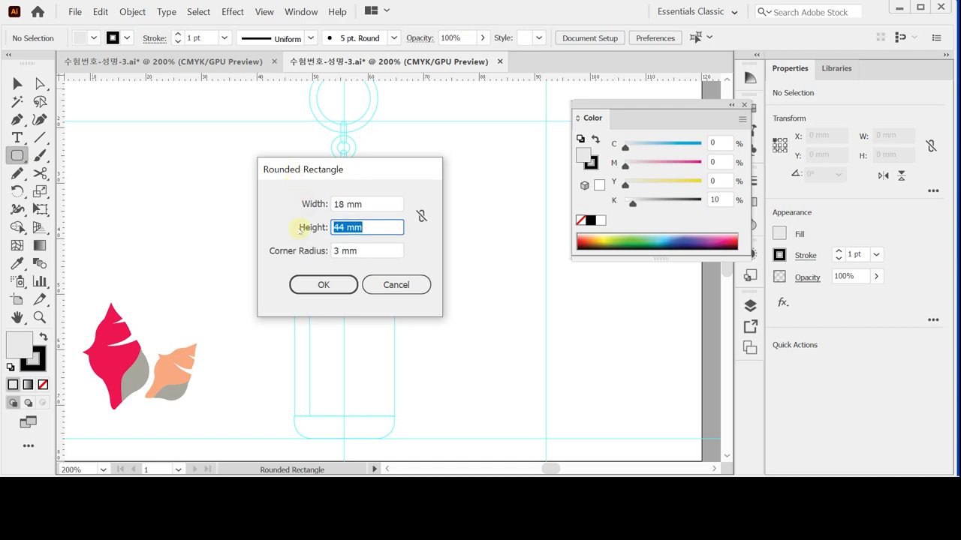
key(Tab)
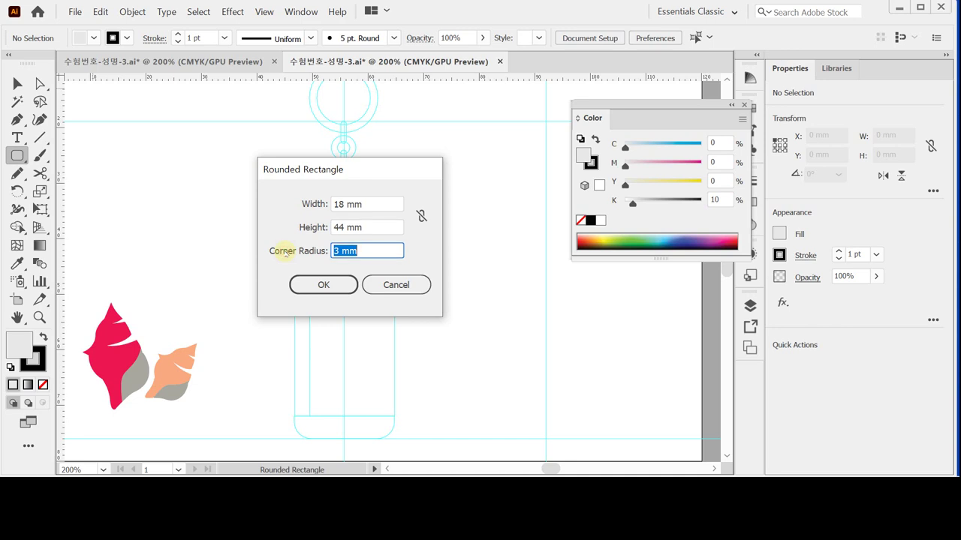
click(300, 285)
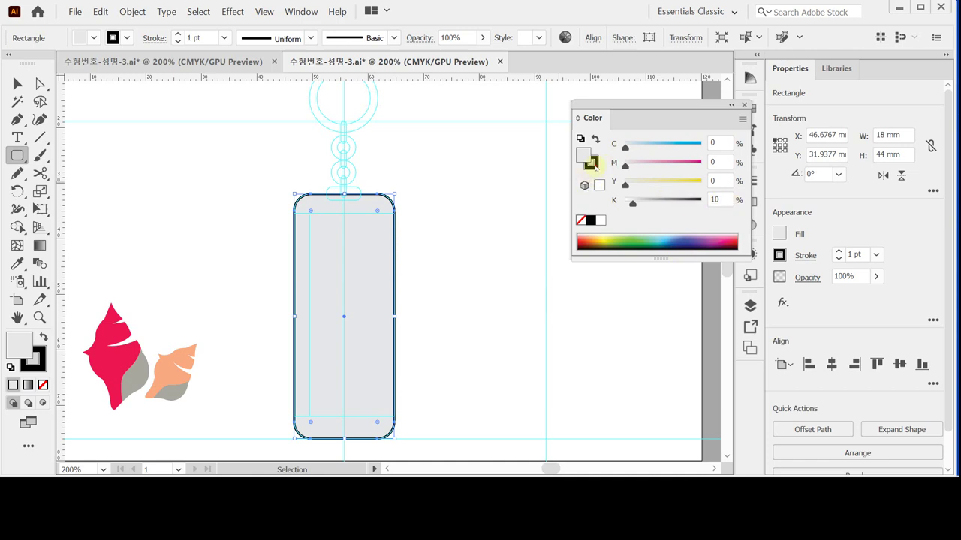
click(591, 162)
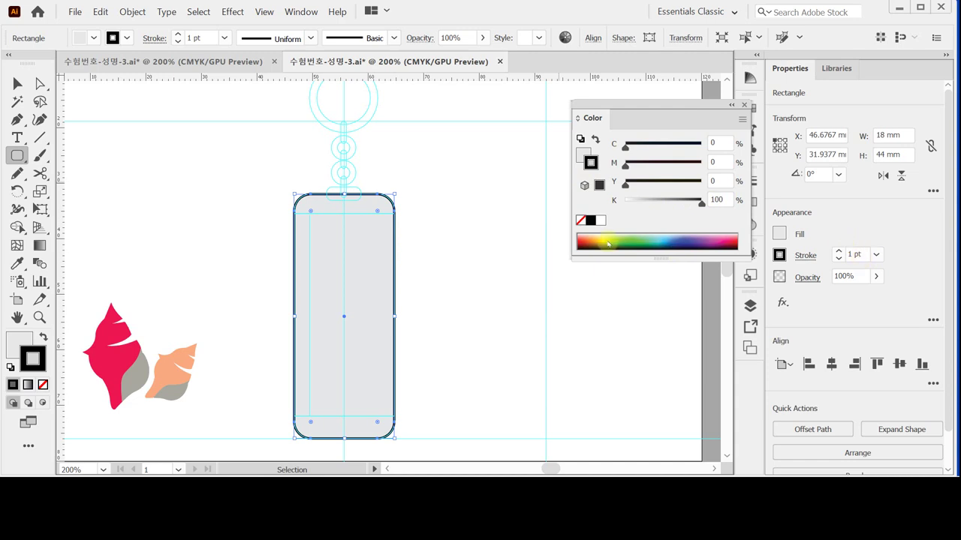
key(ctrl+shift+a)
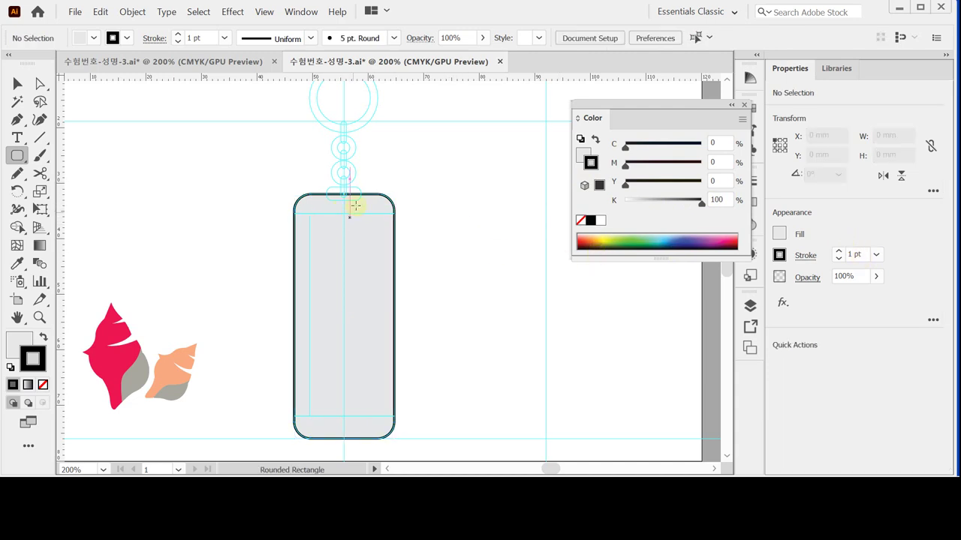
Draw two horizontal lines about 31 mm long across the tag body on its upper and lower divider guides
click(40, 137)
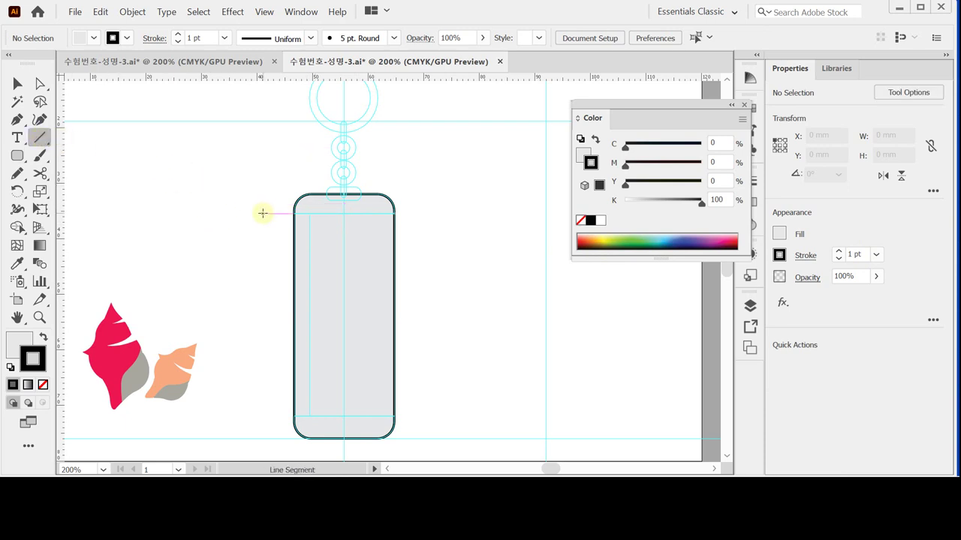
drag(336, 214, 436, 213)
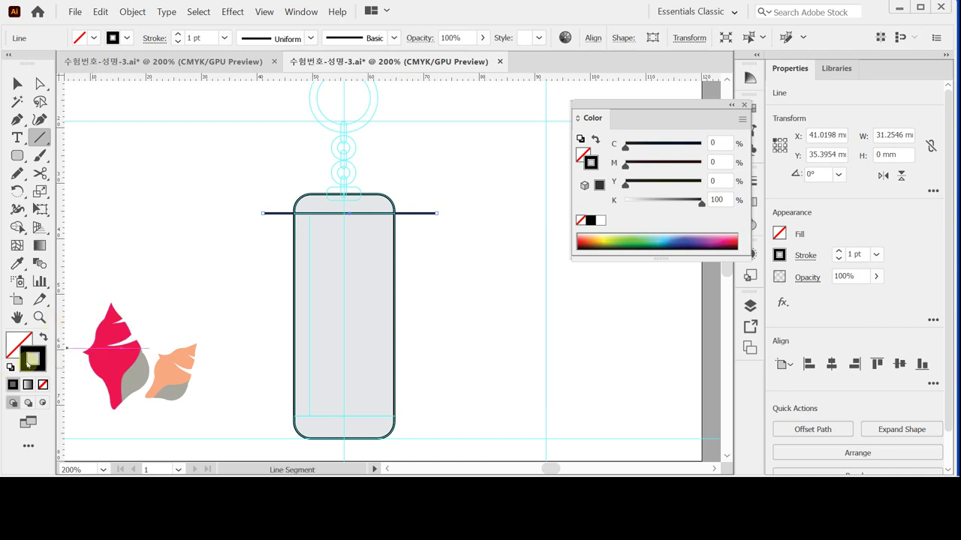
ctrl+click(262, 334)
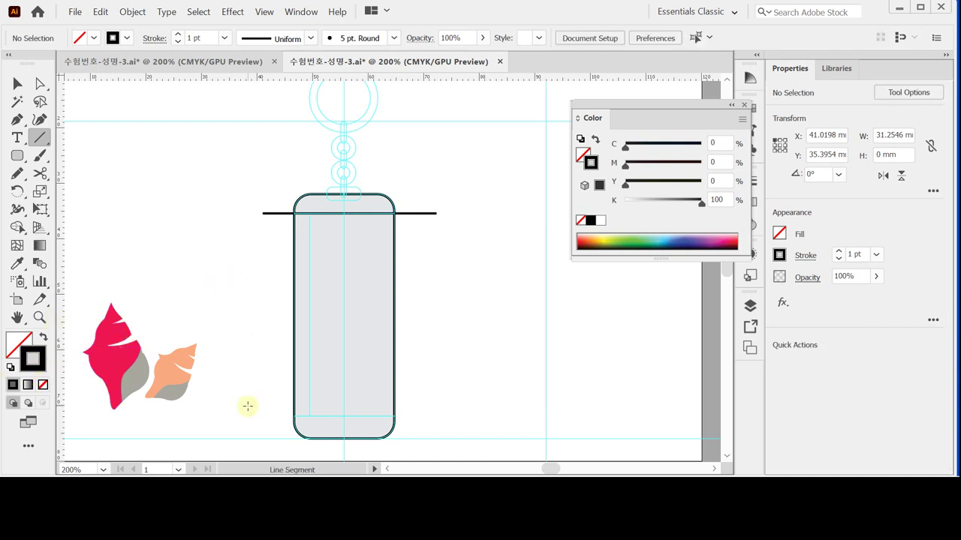
drag(262, 417, 434, 415)
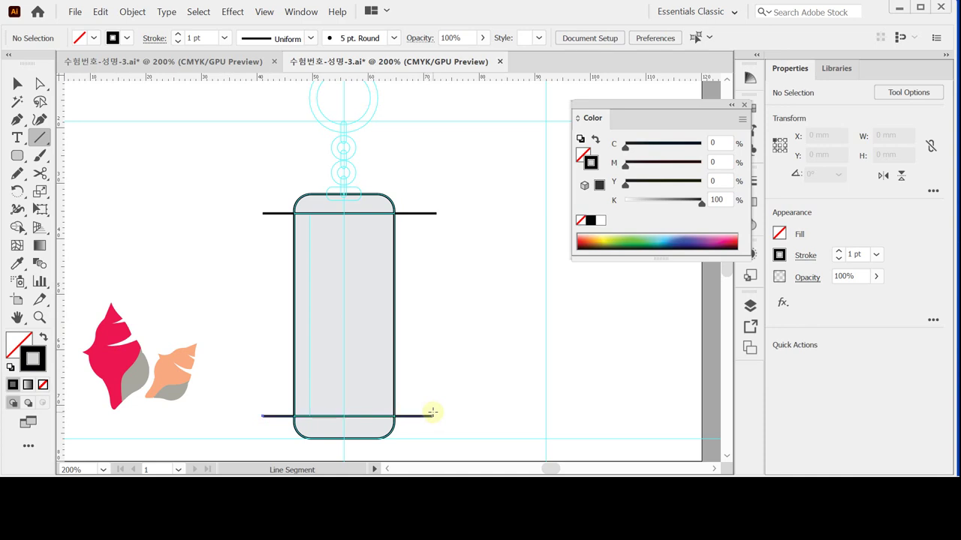
Select the tag body with both crossing lines and split it into separate pieces with Pathfinder Divide
click(19, 83)
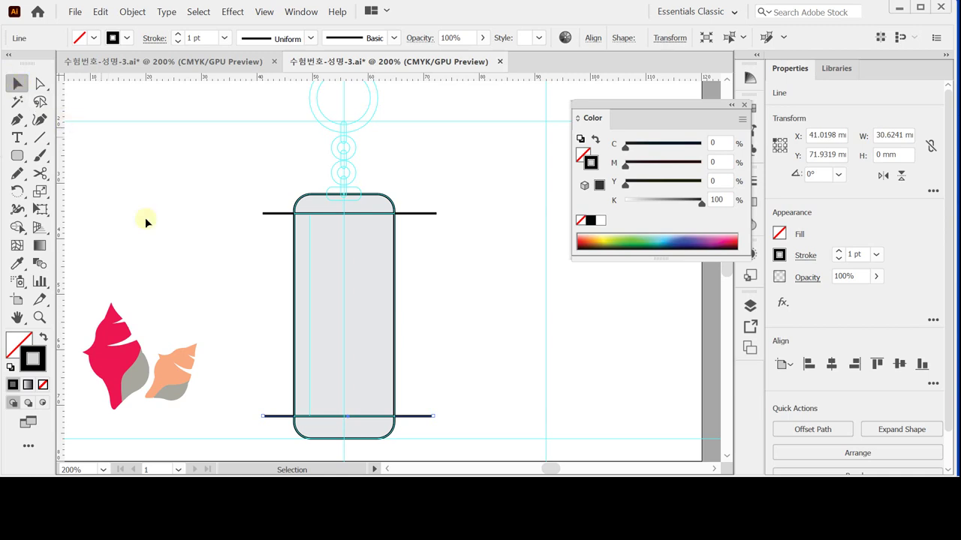
drag(254, 181, 355, 424)
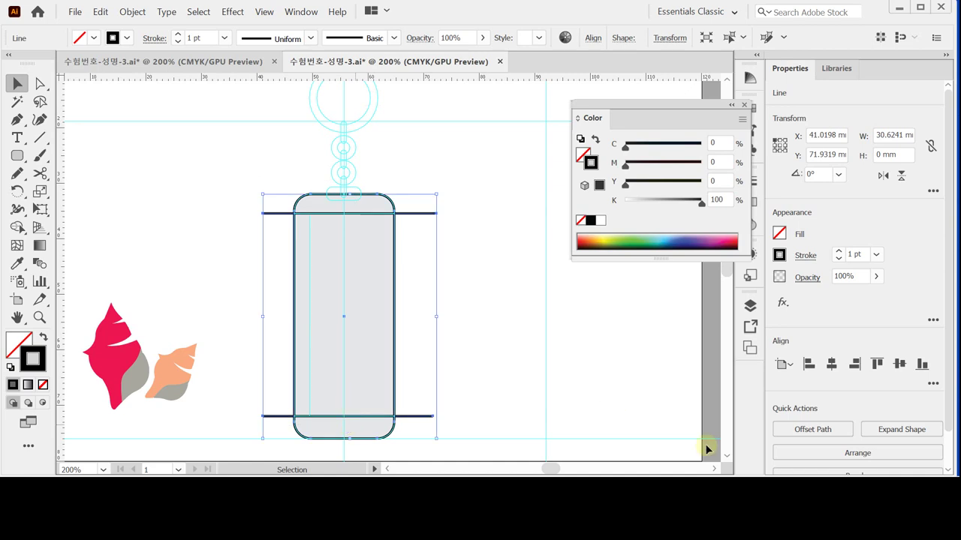
scroll(952, 433, down, 1)
scroll(951, 433, down, 1)
click(932, 418)
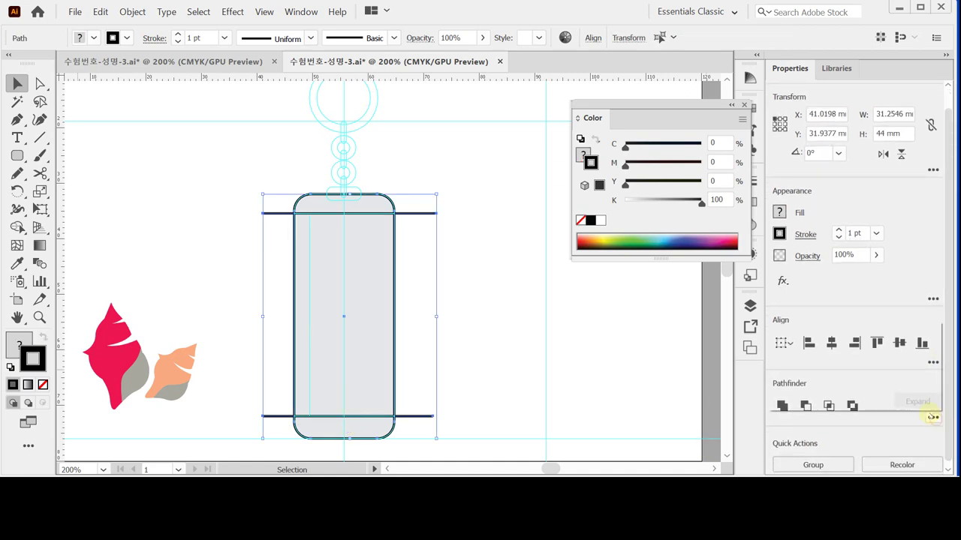
click(782, 397)
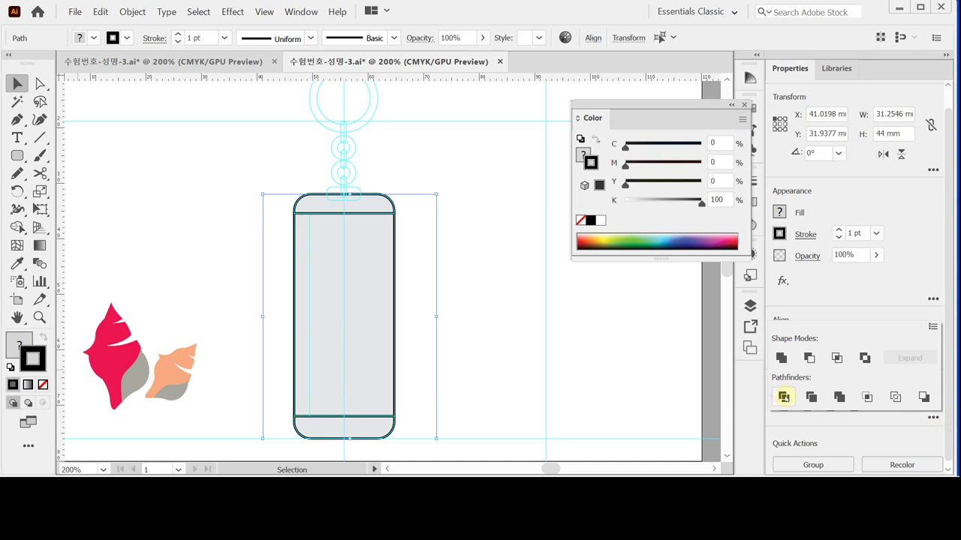
Isolate the divided tag group and apply a linear white-to-black gradient fill to its large middle piece
click(352, 276)
double_click(353, 276)
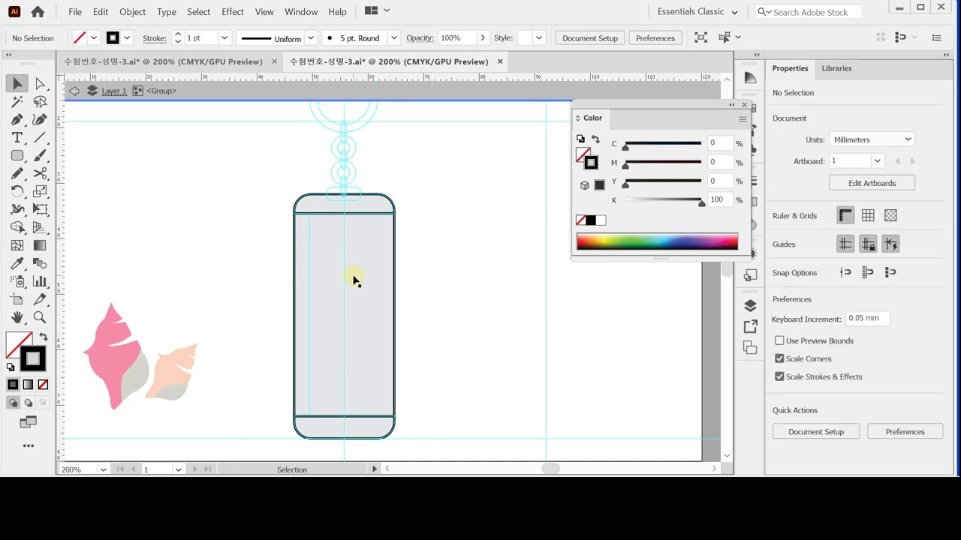
click(349, 276)
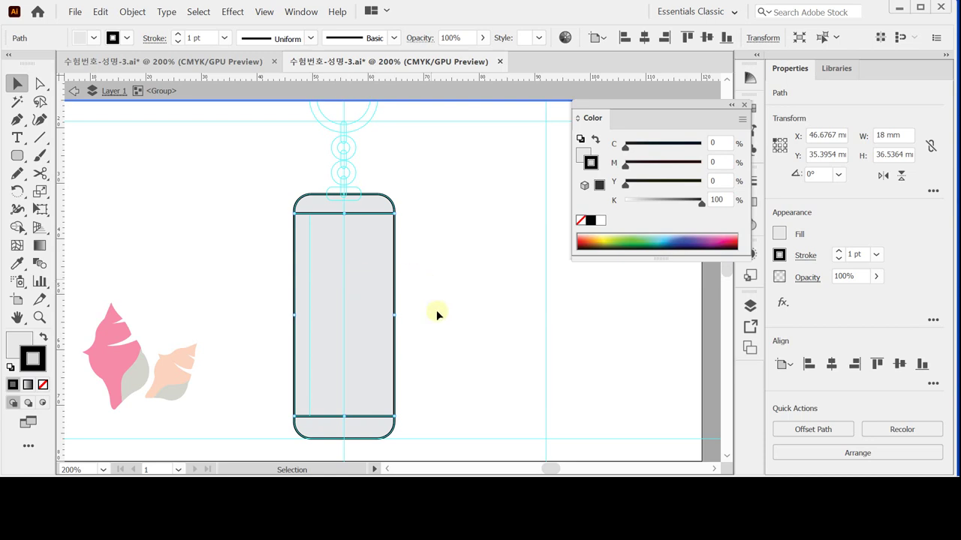
click(585, 154)
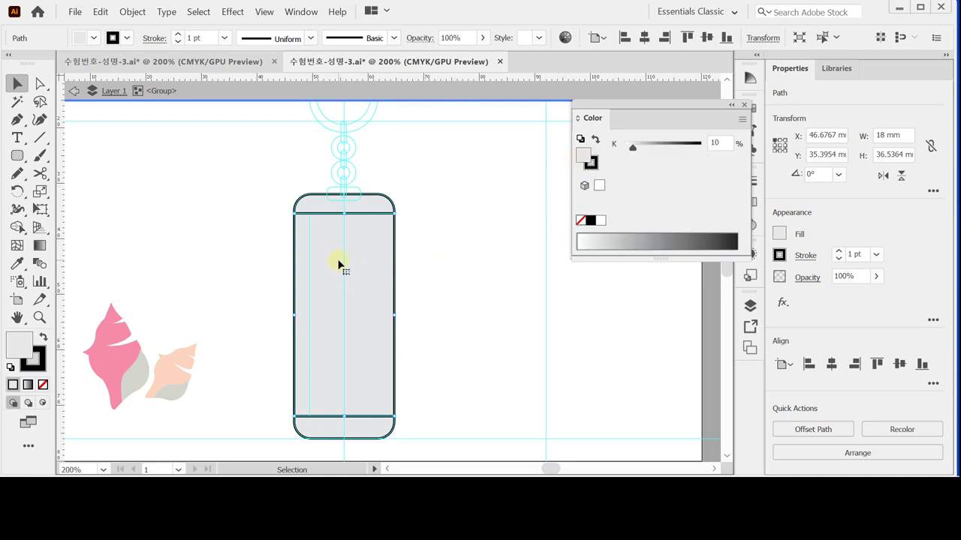
drag(660, 107, 611, 83)
drag(750, 202, 527, 255)
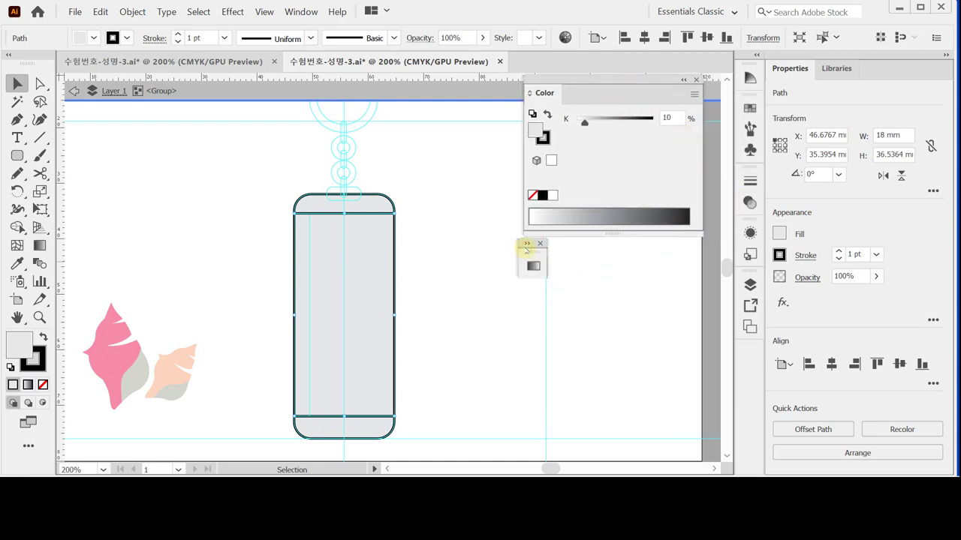
click(527, 243)
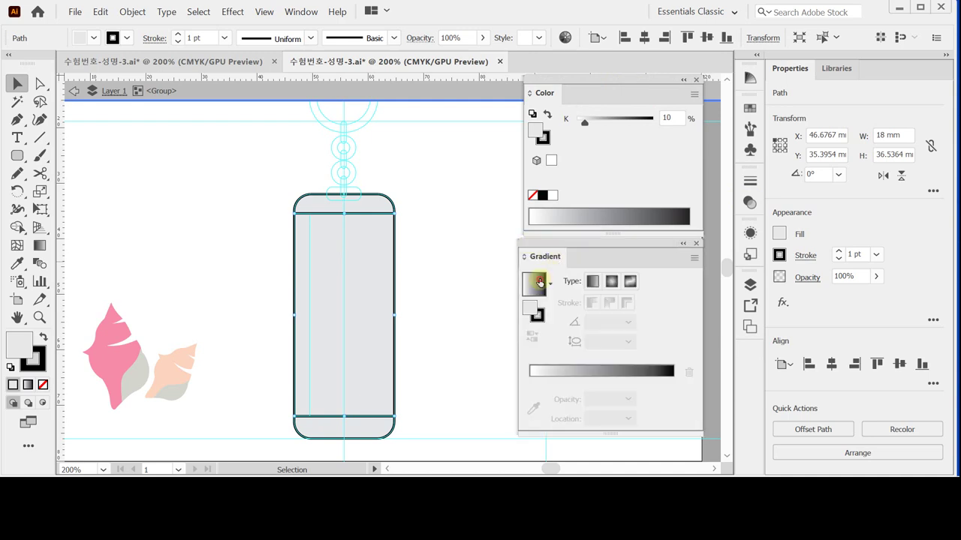
click(539, 282)
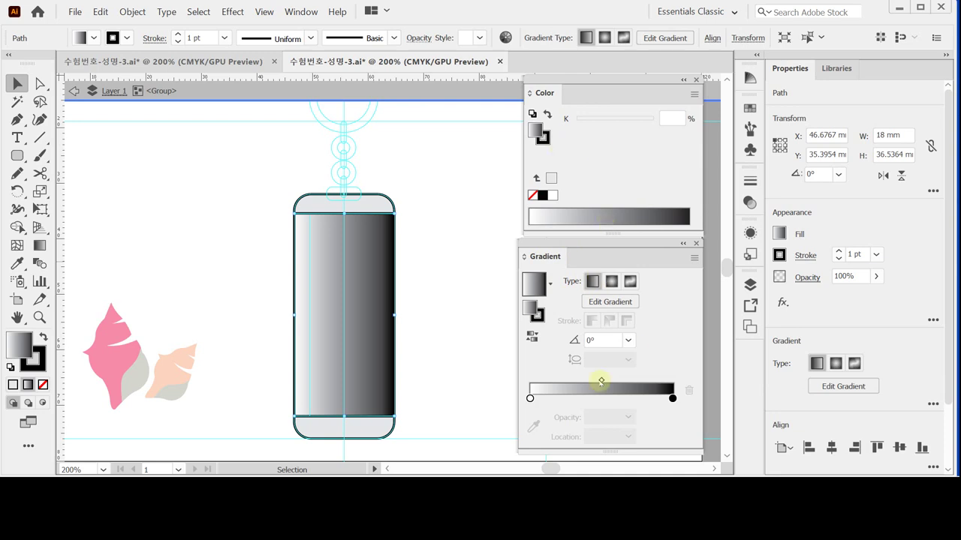
Set the gradient's starting color stop to C 50, M 0, Y 40, K 0 in CMYK mode
click(529, 399)
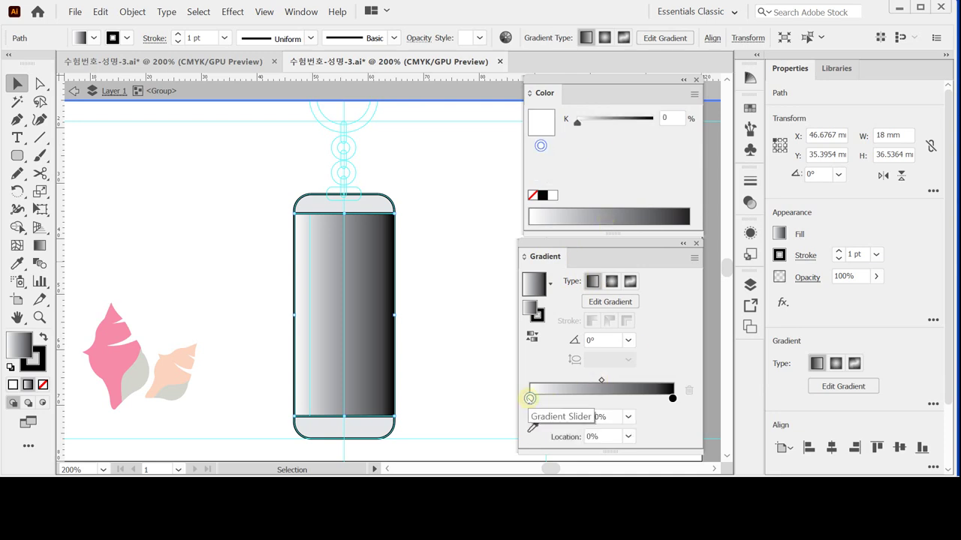
click(694, 94)
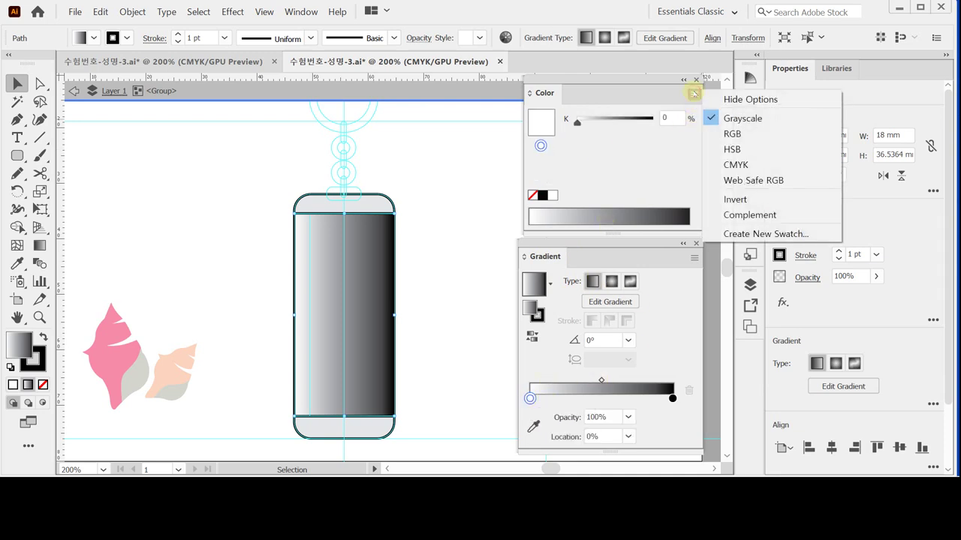
click(719, 162)
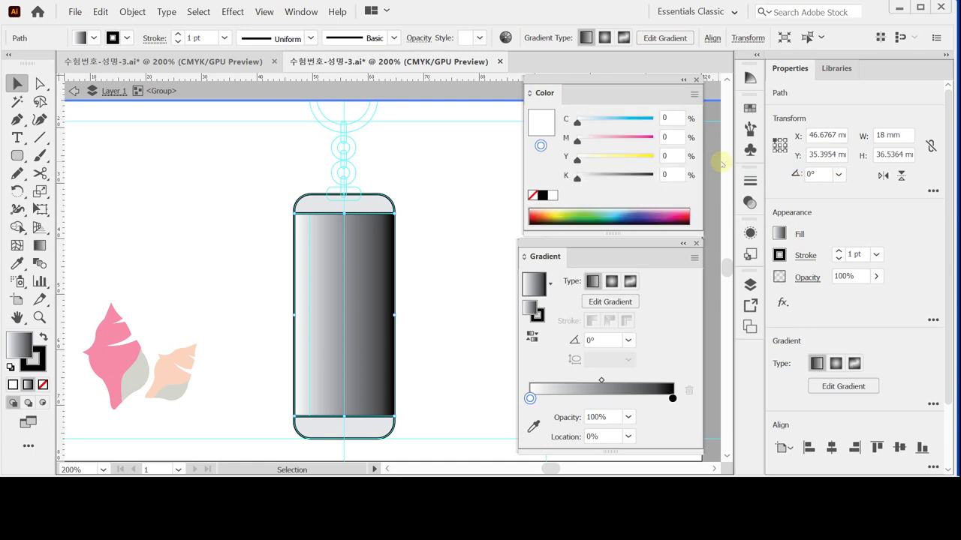
click(665, 118)
click(663, 119)
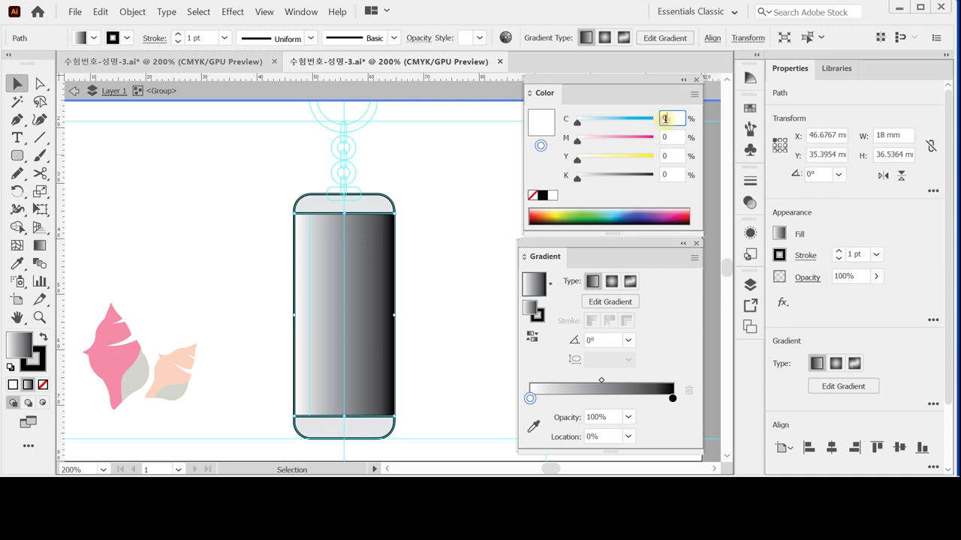
text(5)
click(665, 155)
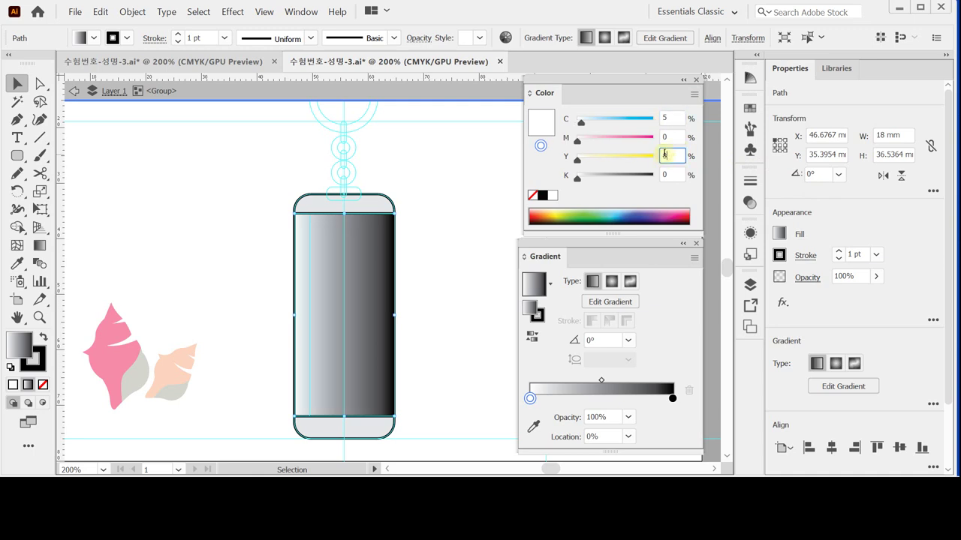
click(662, 119)
text(50)
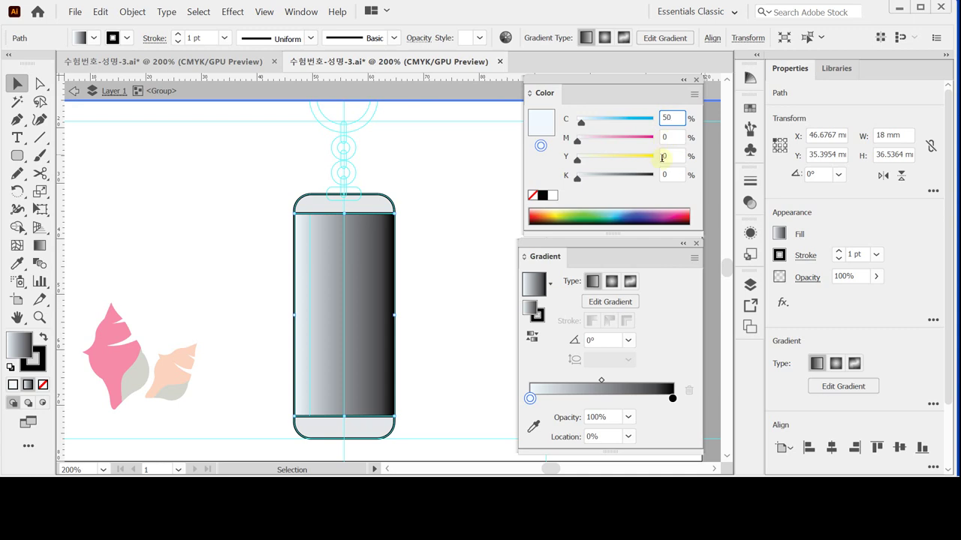
click(663, 156)
text(40)
key(Return)
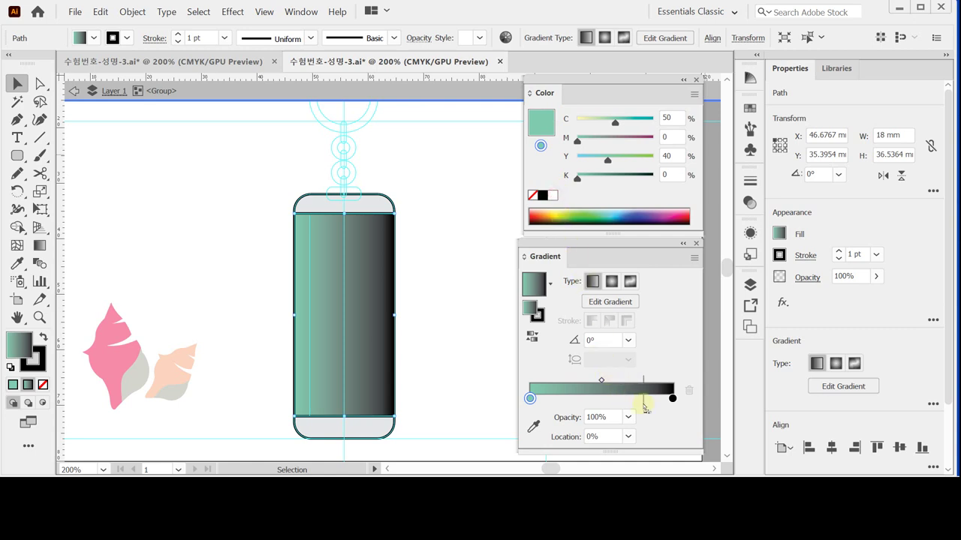
Replace the gradient's black stop with a white CMYK stop at location 100% and save the document outside the group
click(643, 400)
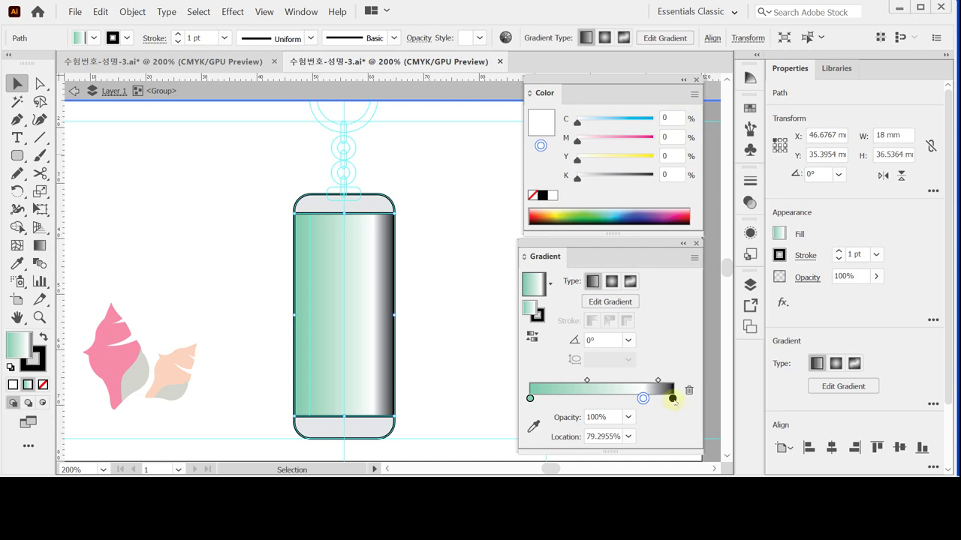
drag(672, 398, 686, 429)
drag(643, 399, 672, 397)
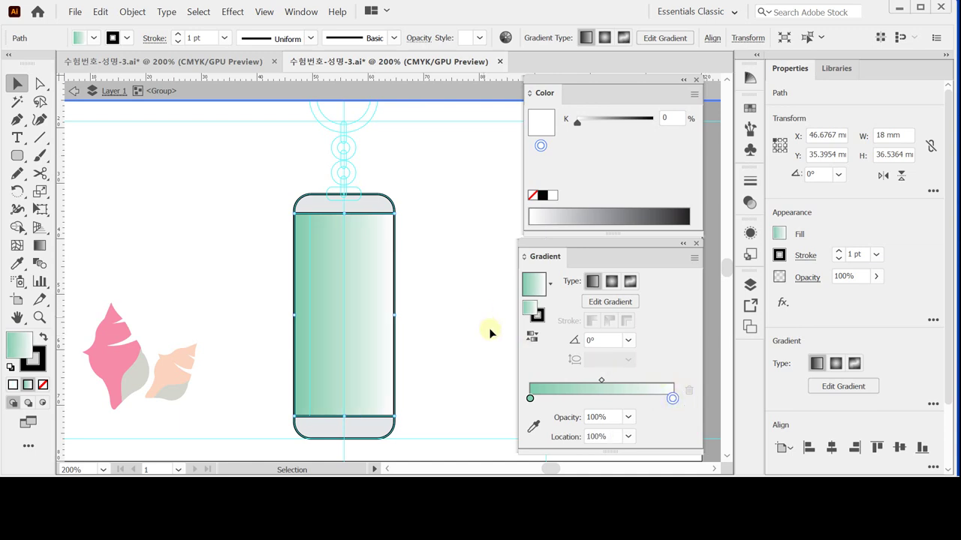
click(694, 95)
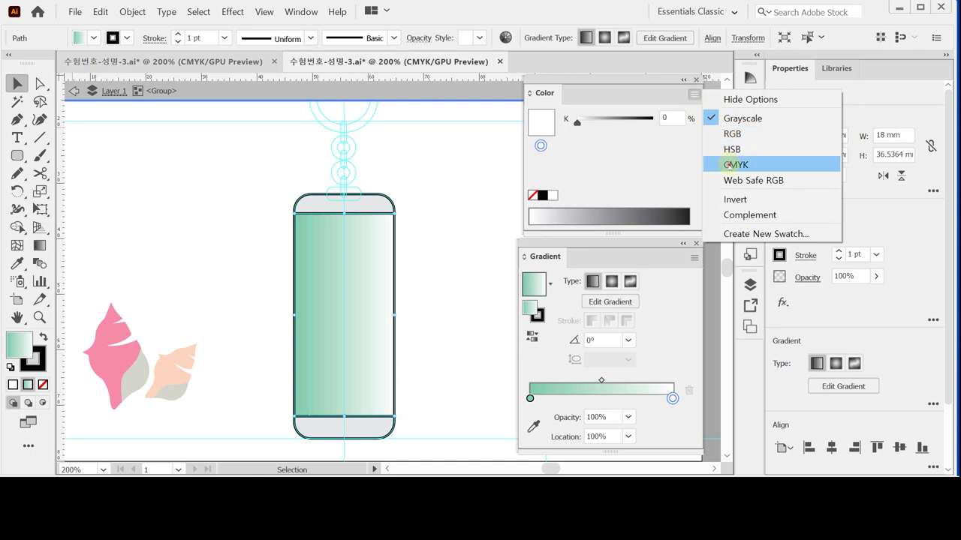
click(729, 165)
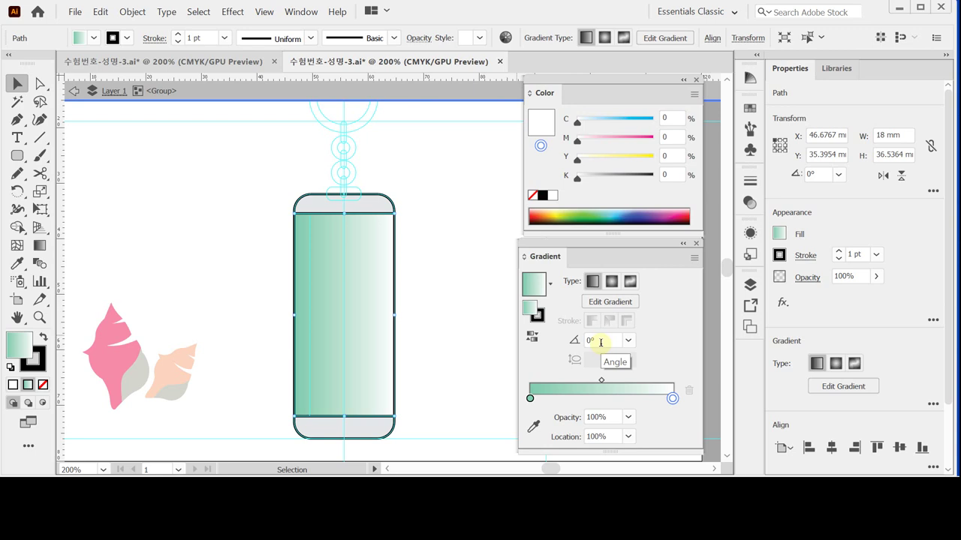
key(Escape)
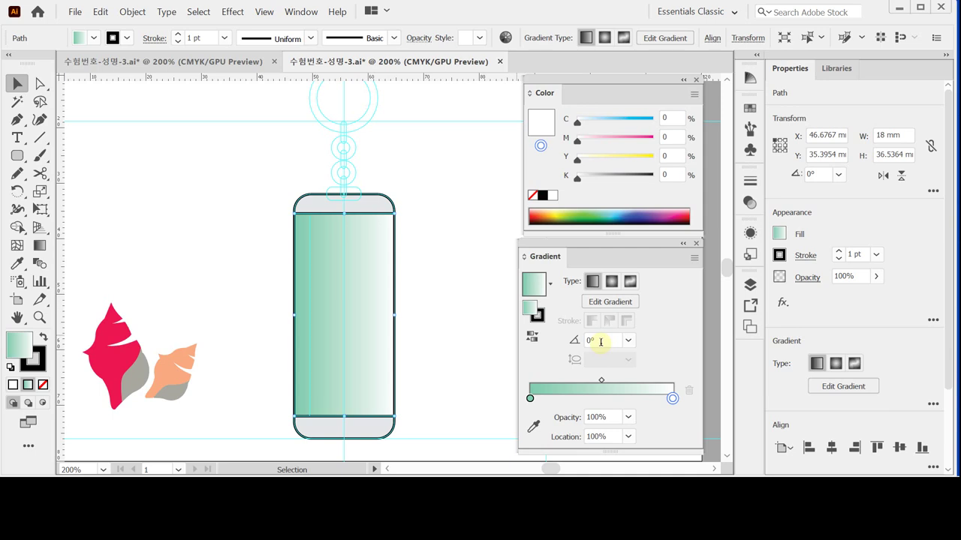
key(ctrl+s)
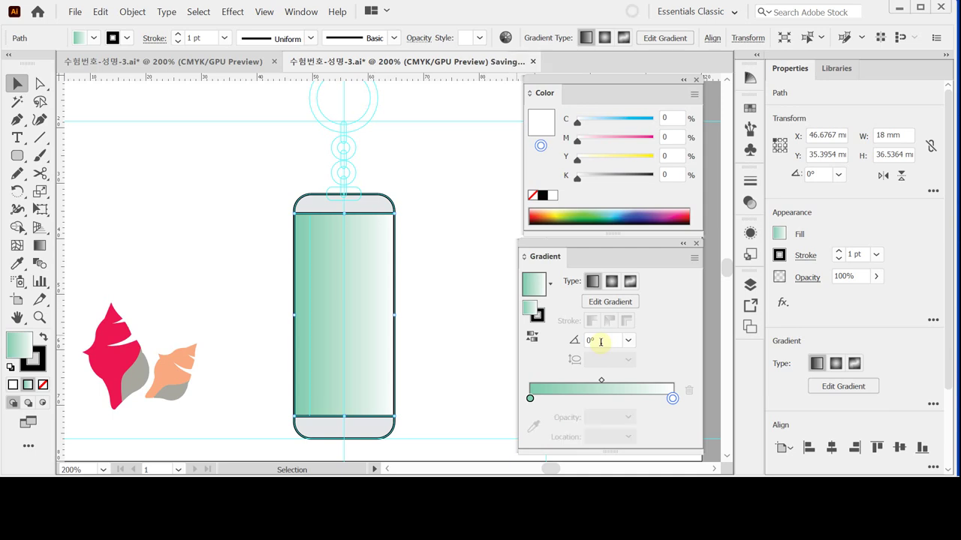
Draw a rounded rectangle about 6.1 x 2.5 mm over the connector guide at the tag's upper edge
click(359, 172)
drag(394, 241, 350, 220)
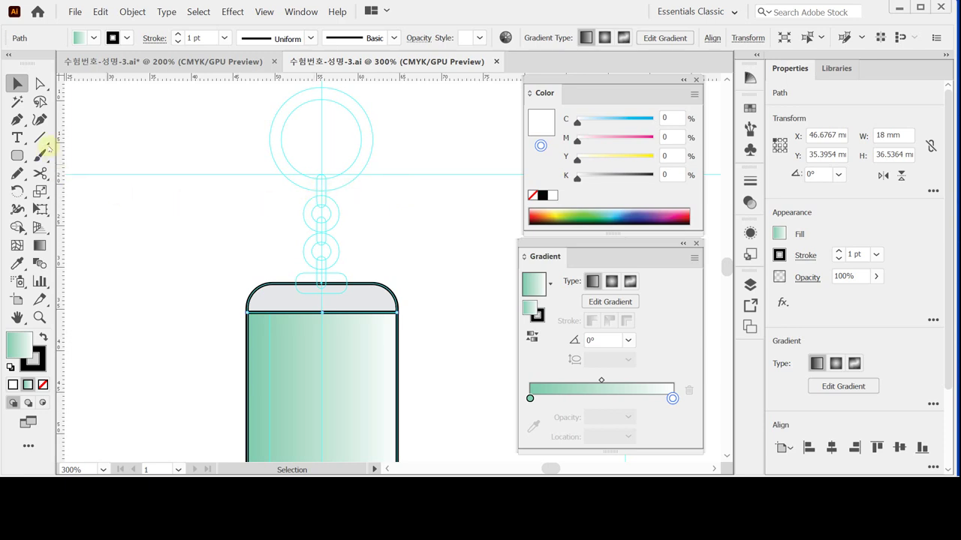
click(17, 156)
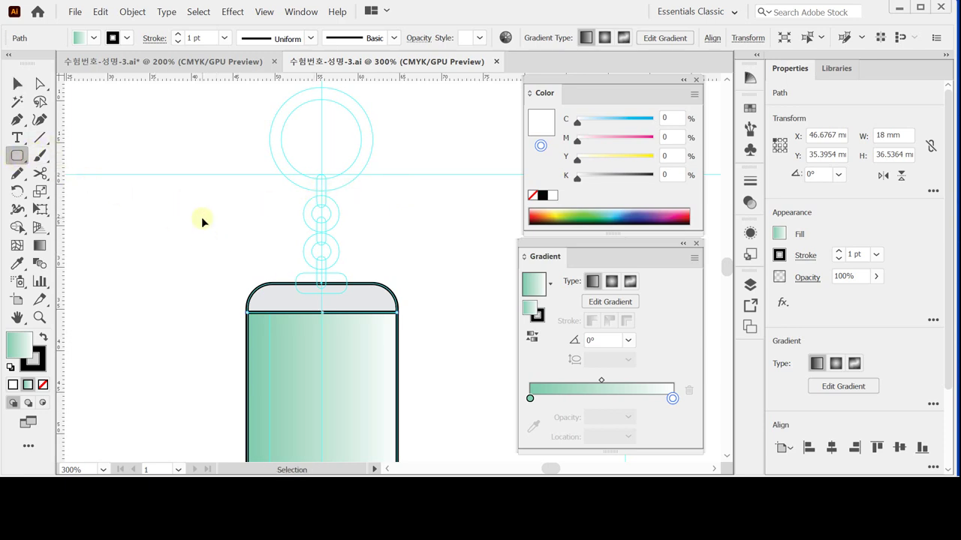
key(ctrl+shift+a)
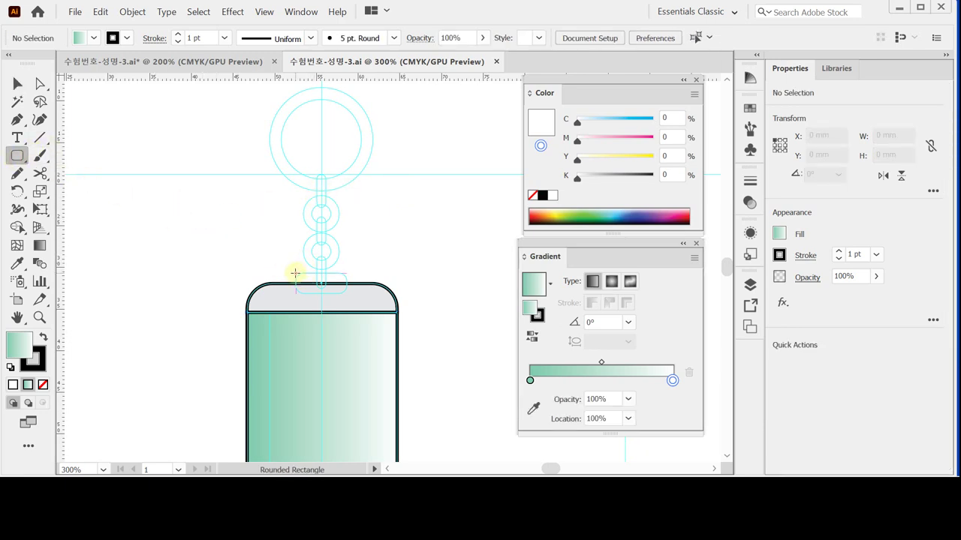
drag(297, 273, 347, 295)
click(351, 294)
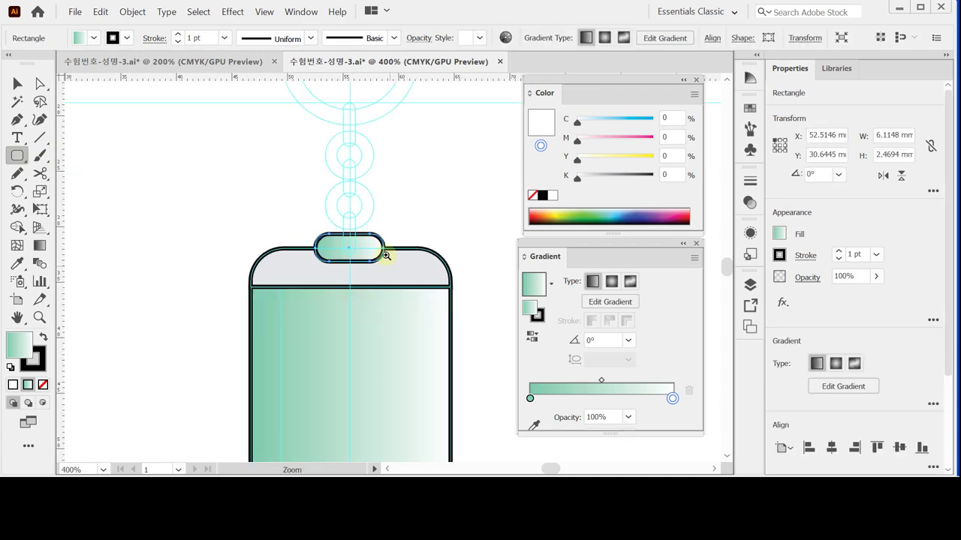
click(385, 256)
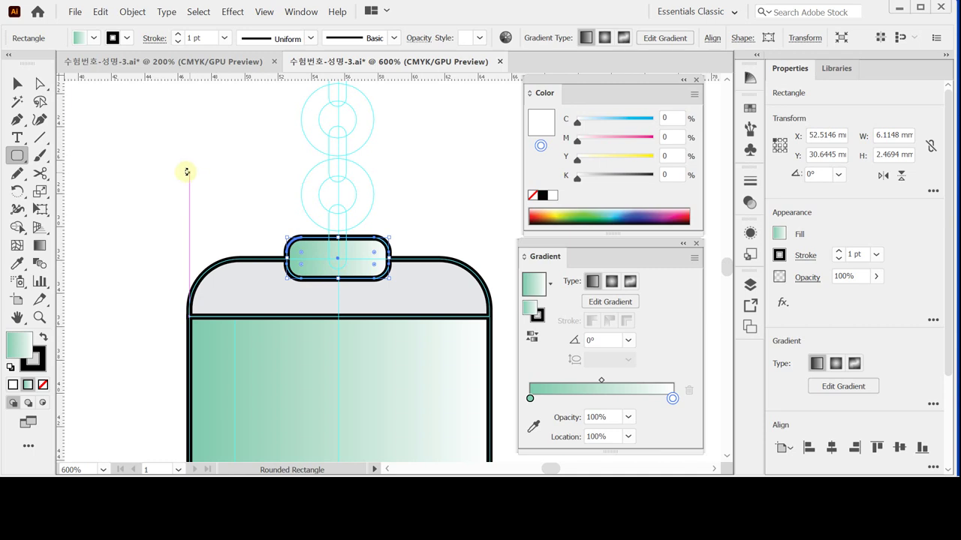
Try different corner radii on a test rounded rectangle about 4.6 x 2 mm beside the tag and undo it
click(118, 148)
drag(132, 160, 196, 180)
key(Left)
key(Right)
key(Left)
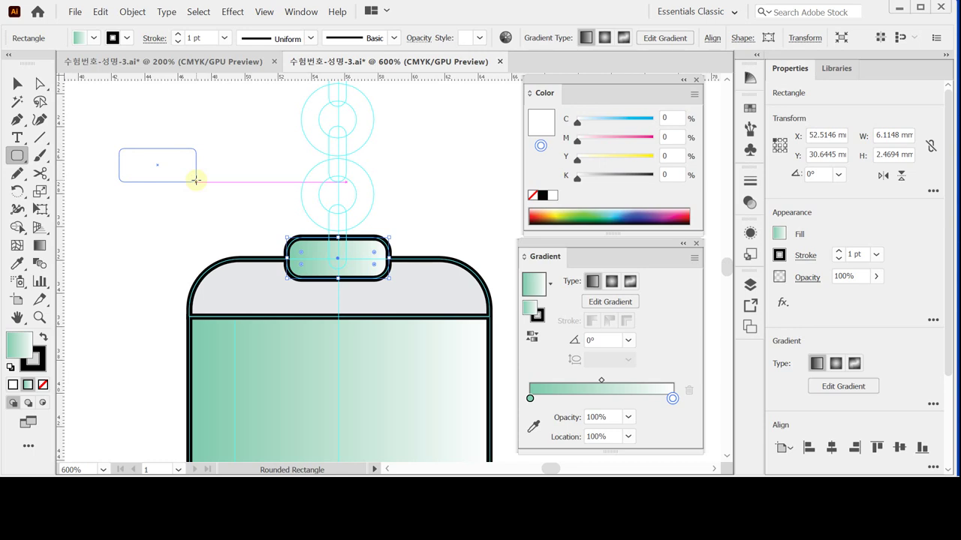
key(Up)
key(Up)
key(Up)
key(Up)
drag(196, 181, 196, 180)
key(Down)
key(Down)
key(Down)
drag(196, 180, 196, 180)
key(ctrl+z)
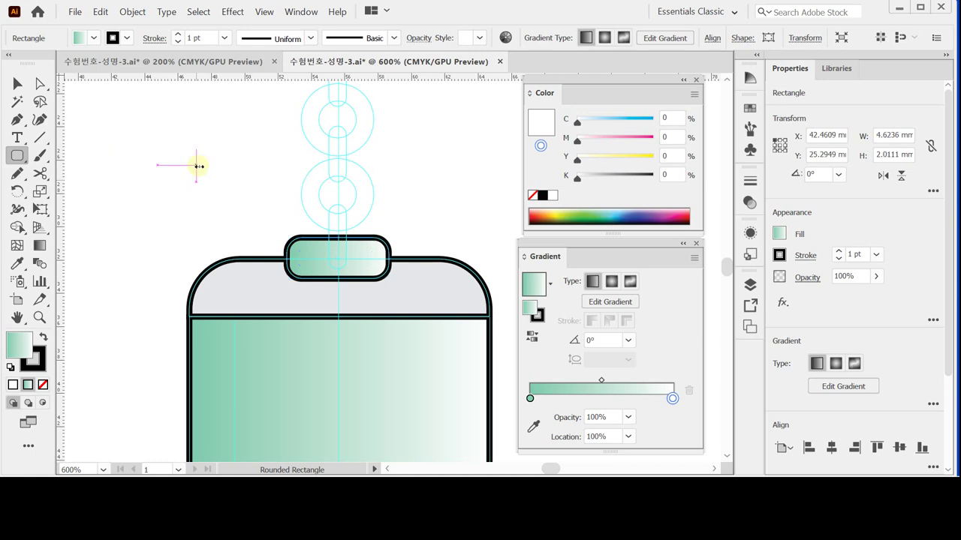
ctrl+click(199, 183)
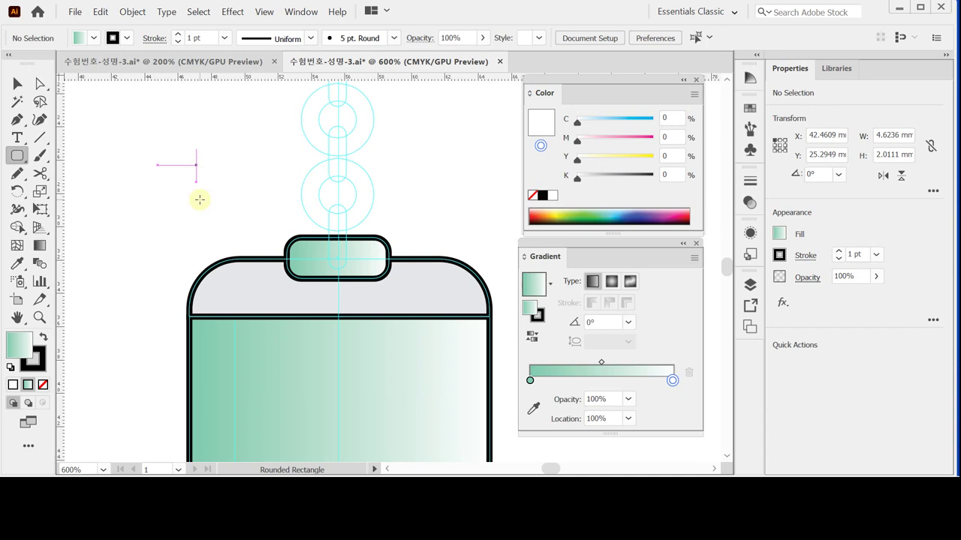
Copy the gray fill of the tag's rounded top section onto the small rounded rectangle at its upper edge
ctrl+click(336, 253)
key(ctrl+minus)
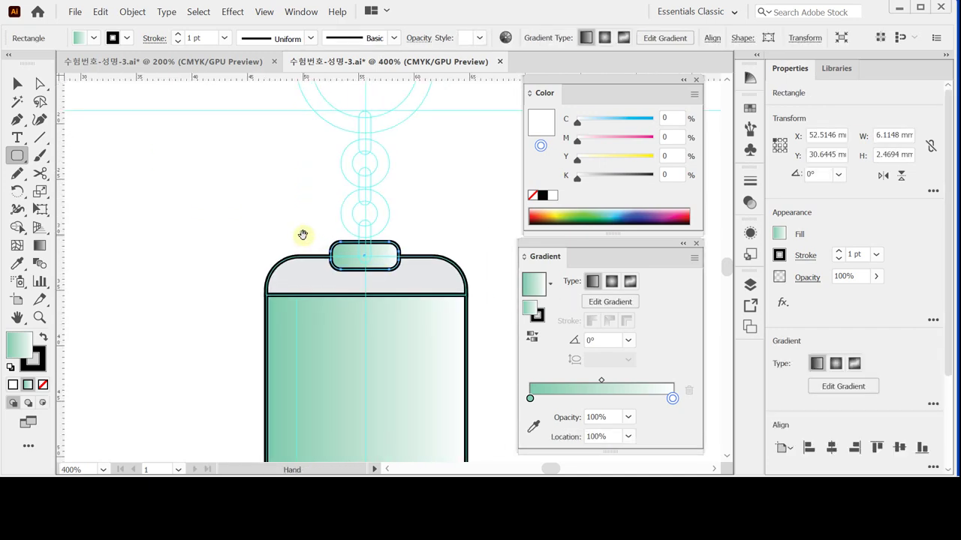
key(i)
click(290, 275)
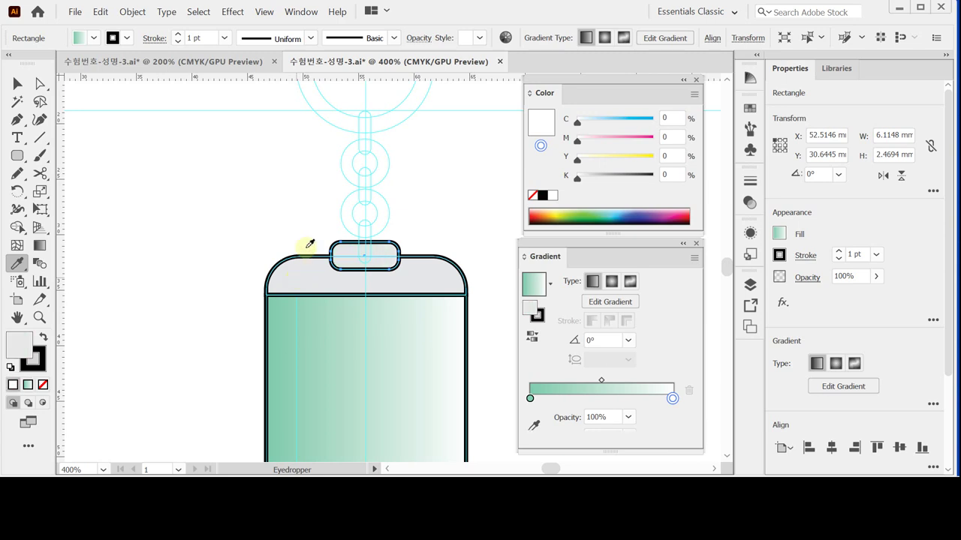
Send the small rounded connector rectangle backward so it sits behind the tag's gray top section, and deselect it
right_click(370, 260)
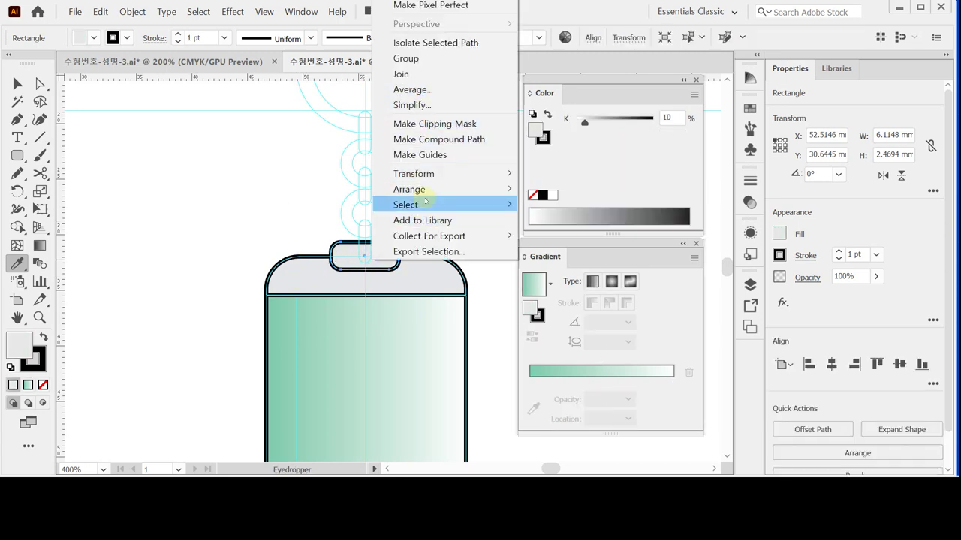
mouse_move(421, 189)
click(559, 221)
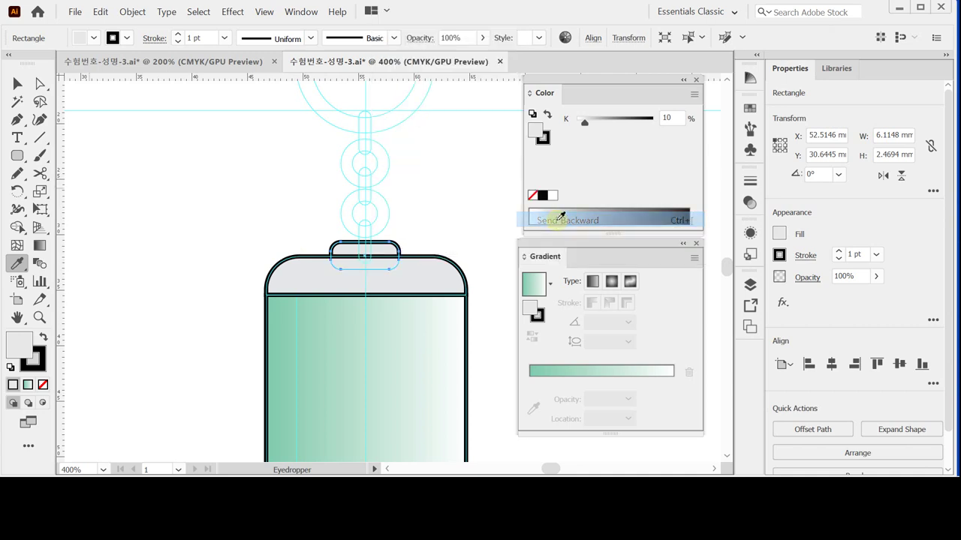
key(space)
drag(410, 219, 350, 253)
click(398, 255)
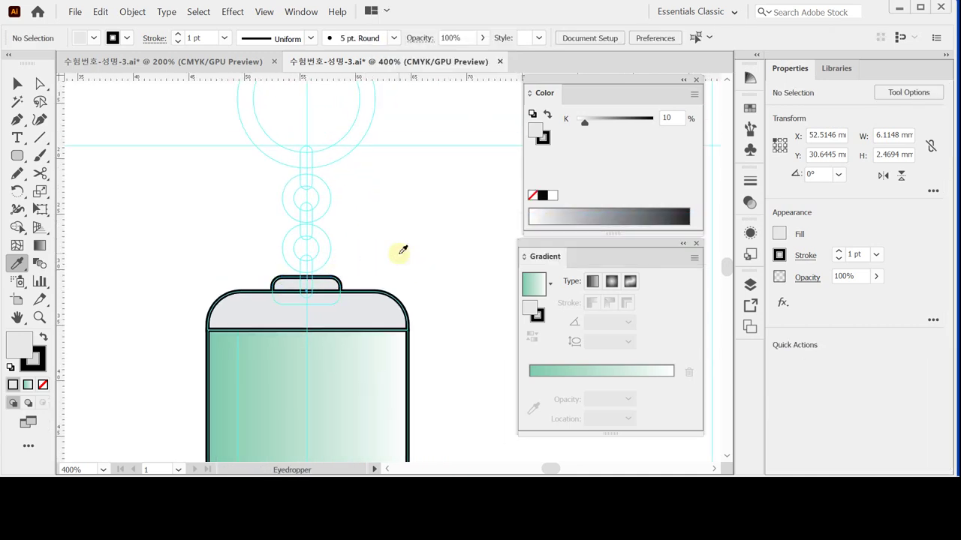
Draw a 3.3 x 3.3 mm circle centered on the lower small ring guide above the tag
key(space)
drag(381, 225, 370, 276)
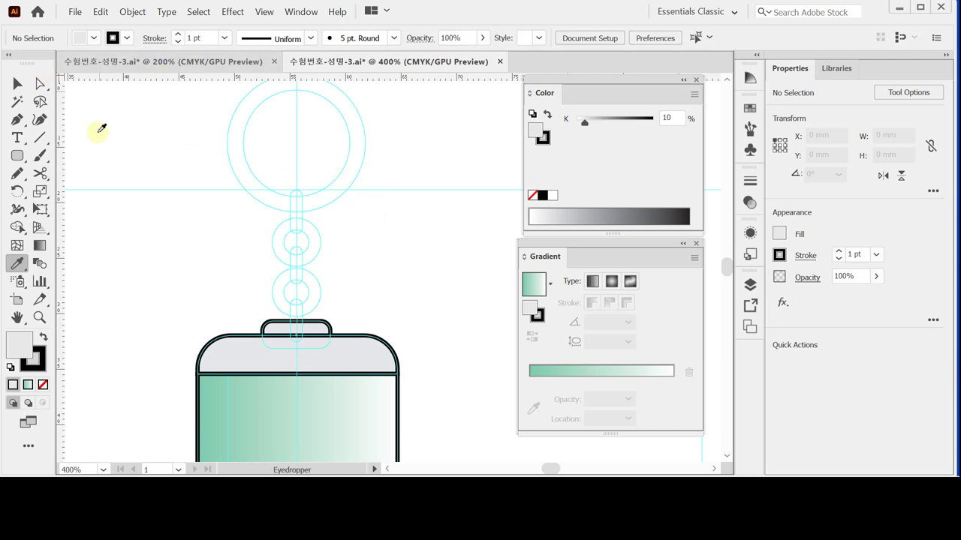
click(16, 156)
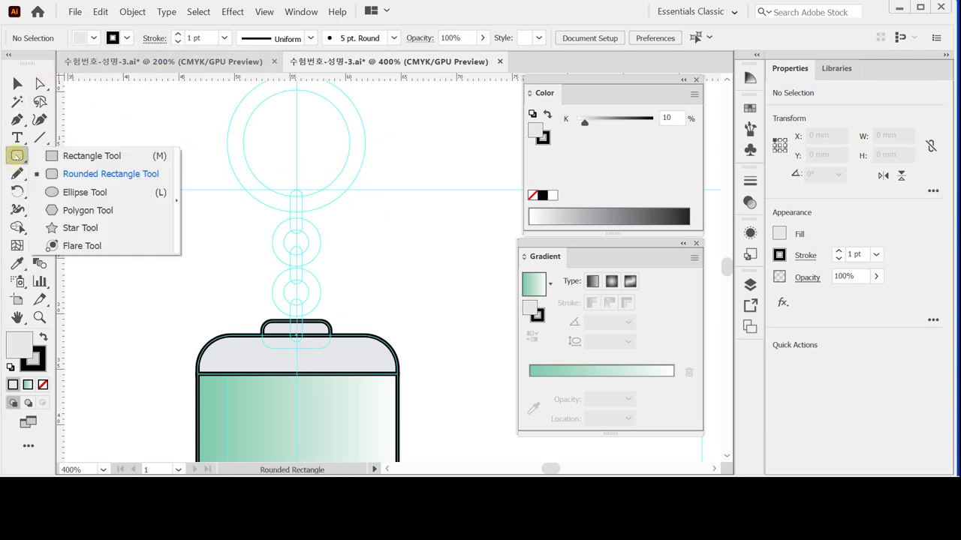
drag(16, 156, 101, 192)
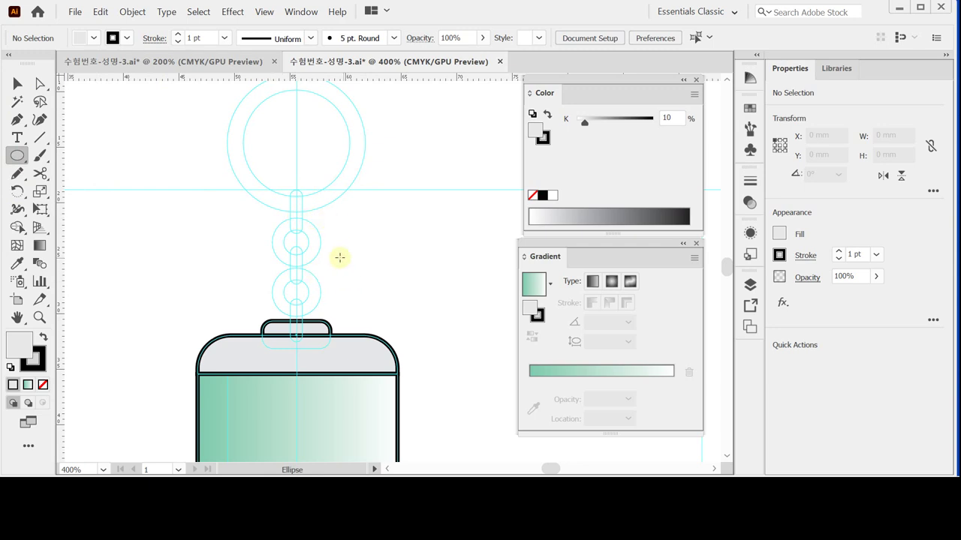
click(297, 294)
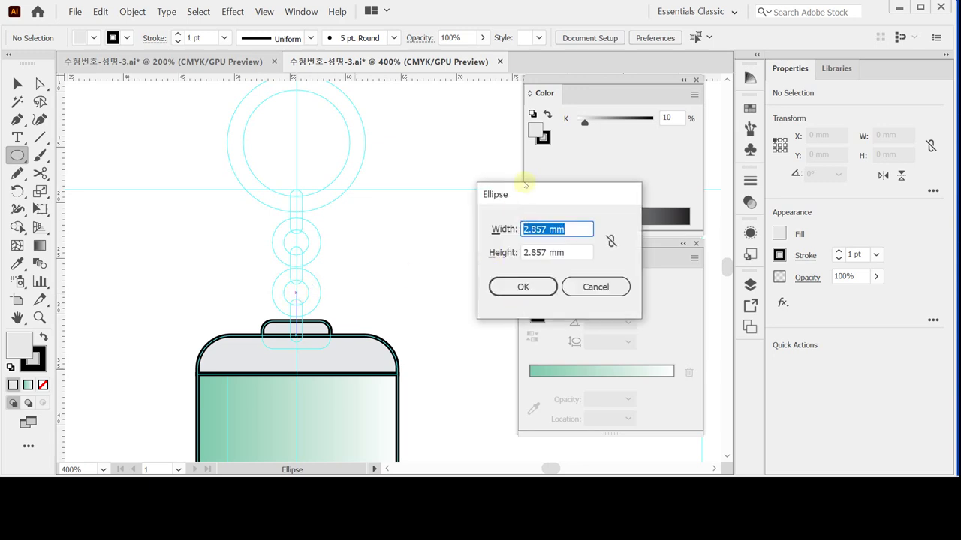
text(3)
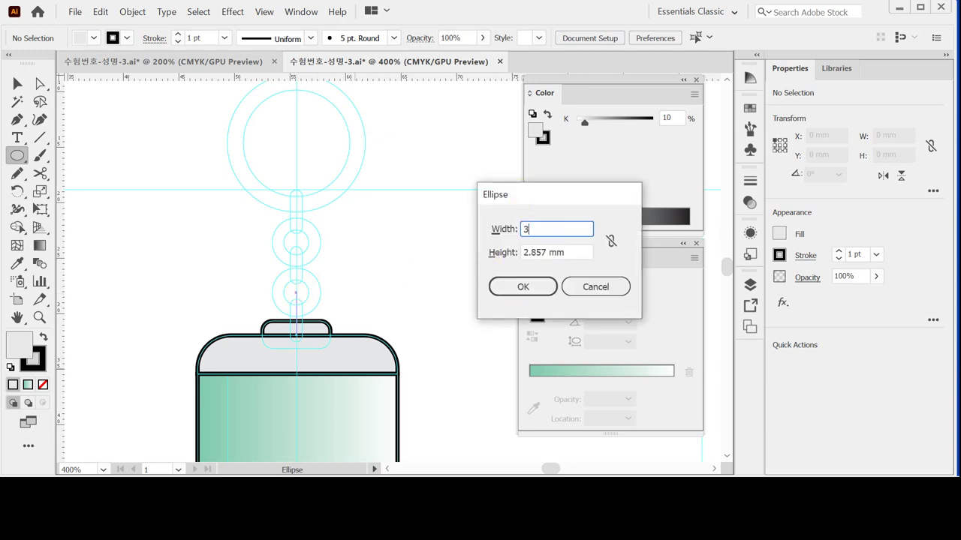
text(.3)
key(Tab)
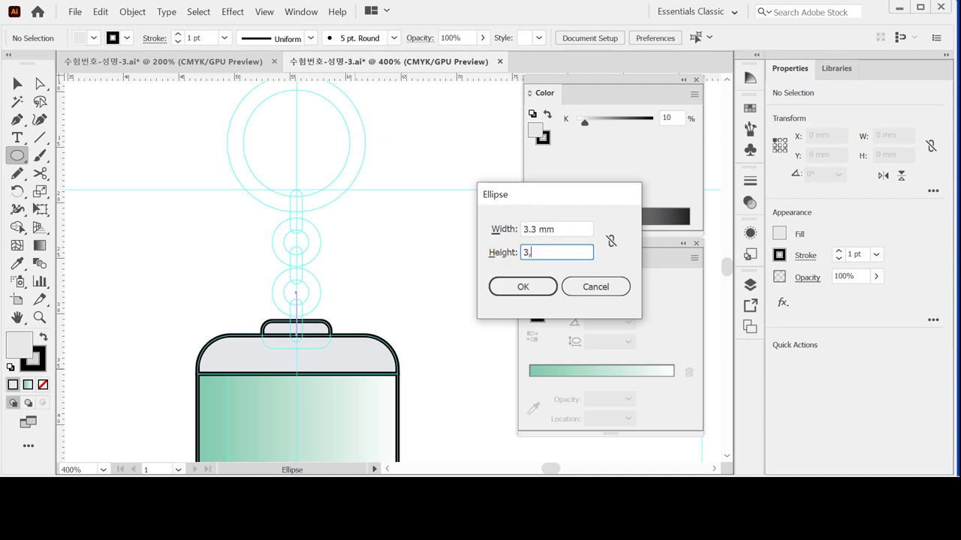
key(BackSpace)
text(.3)
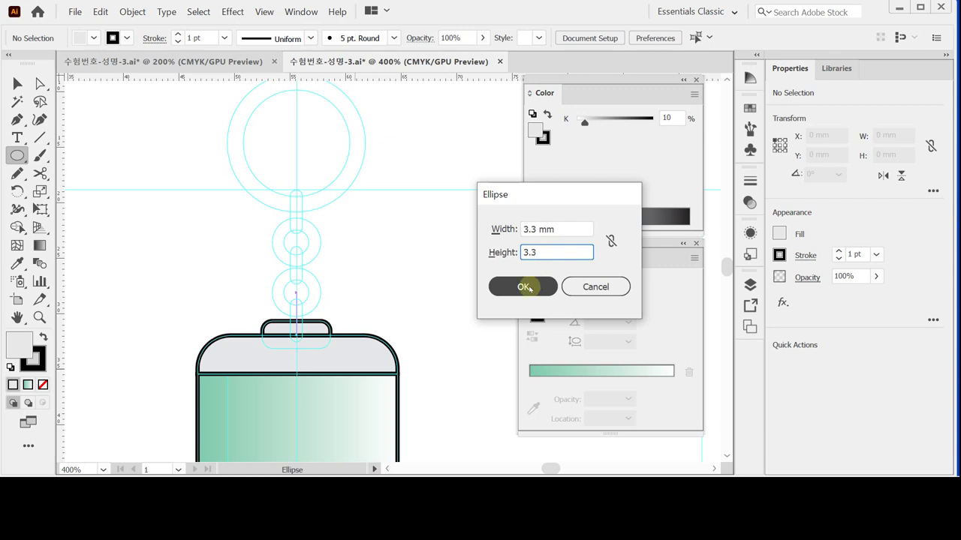
click(527, 288)
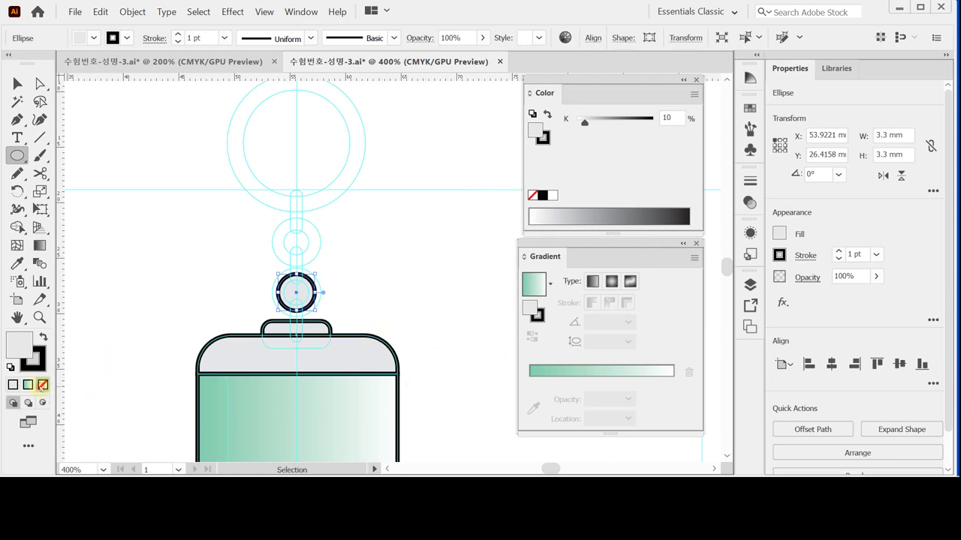
Remove the fill of the lower ring circle and set its stroke weight to 3 pt
click(43, 384)
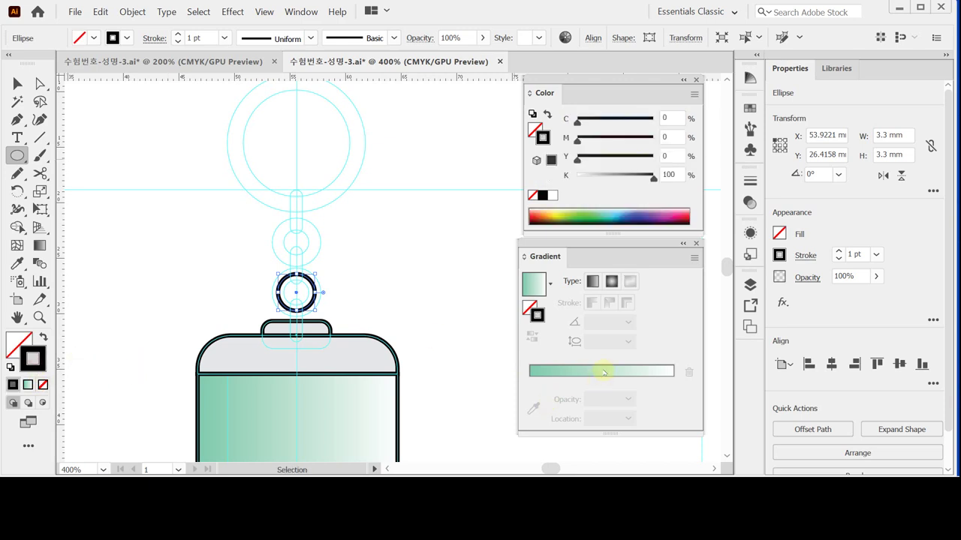
click(838, 251)
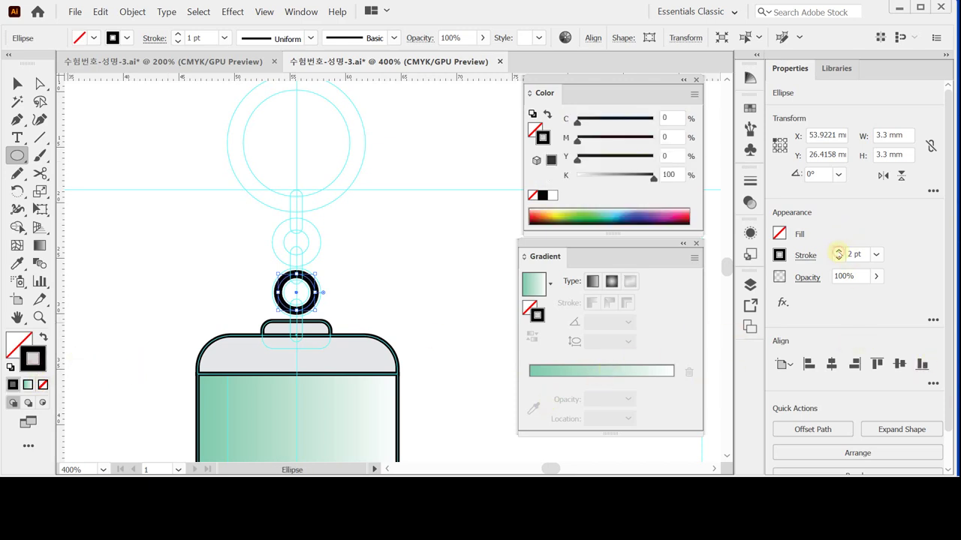
click(838, 251)
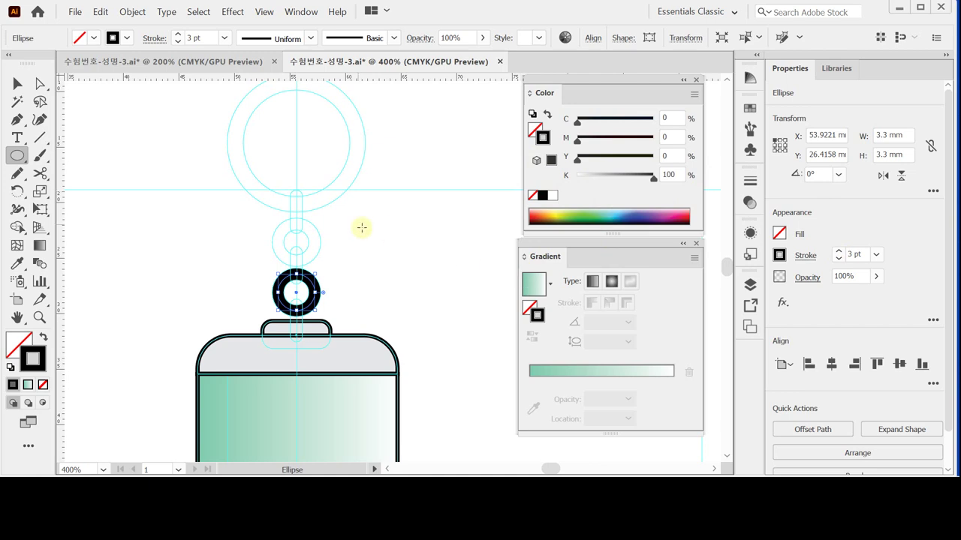
Draw a second 3.3 x 3.3 mm circle with the same stroke, centered on the upper small ring guide
drag(277, 222, 295, 240)
click(296, 241)
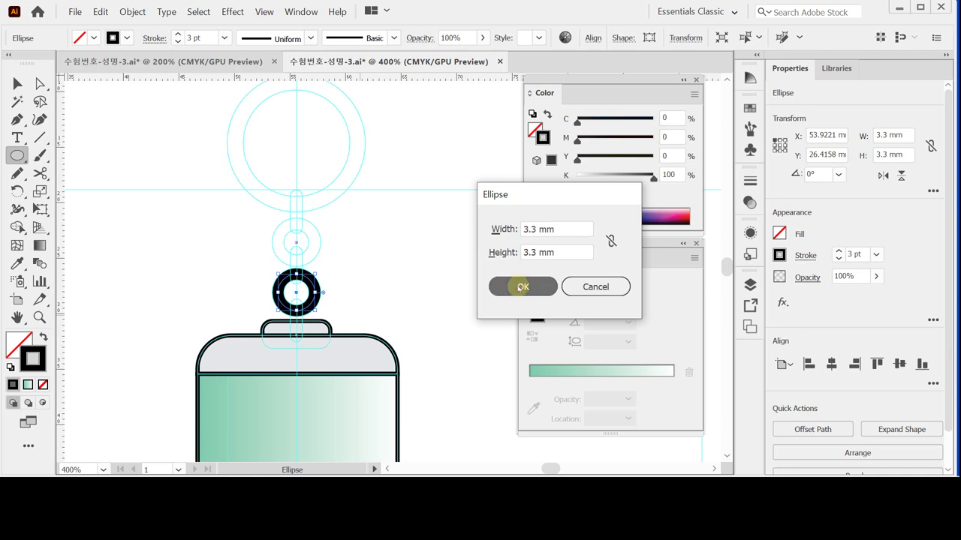
click(520, 286)
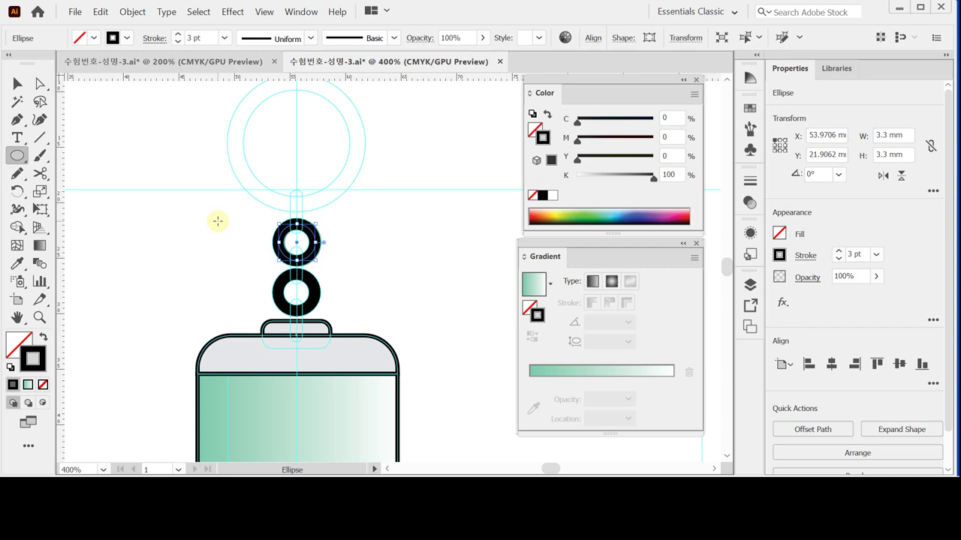
Draw an 11 x 11 mm circle centered on the large ring guide, set its stroke to 4 pt and deselect it
click(297, 142)
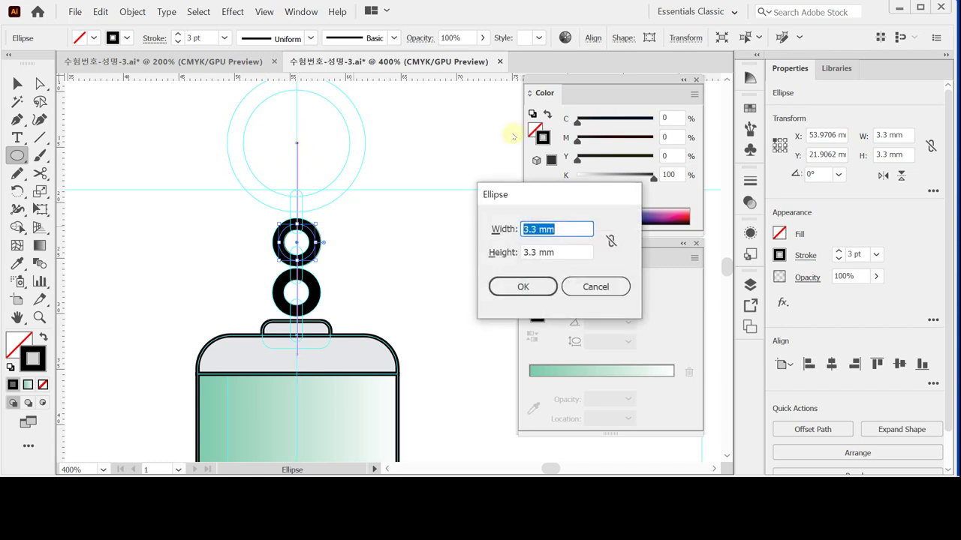
text(11)
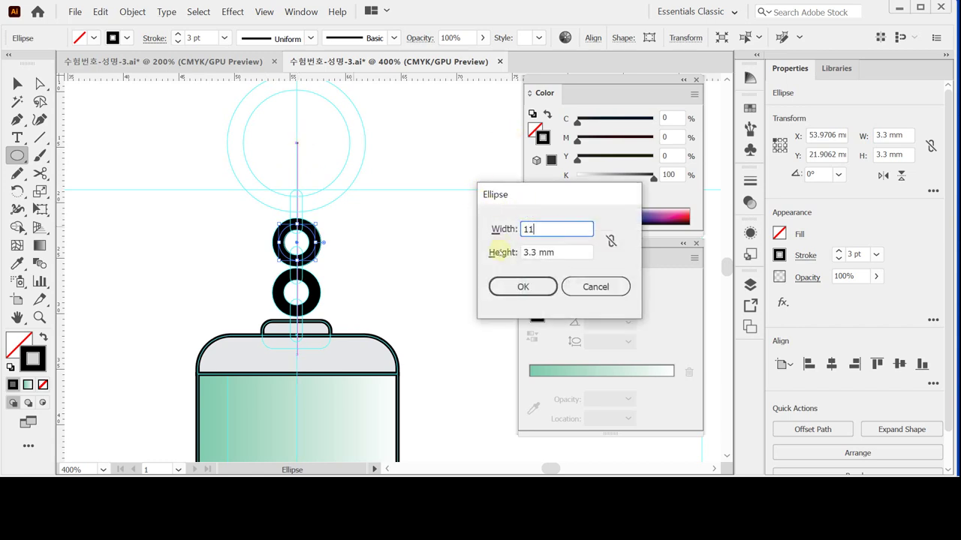
key(Tab)
text(11)
click(523, 286)
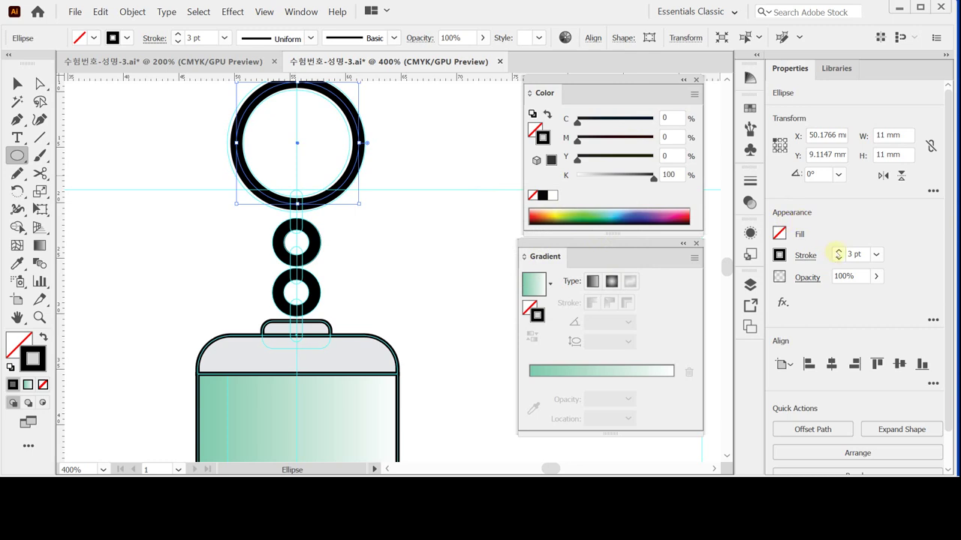
click(838, 250)
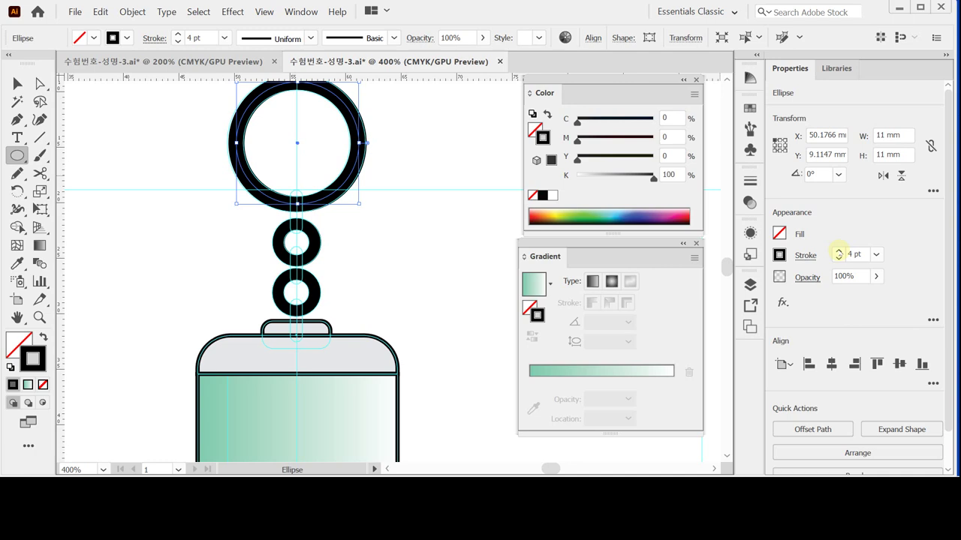
key(ctrl)
ctrl+click(136, 247)
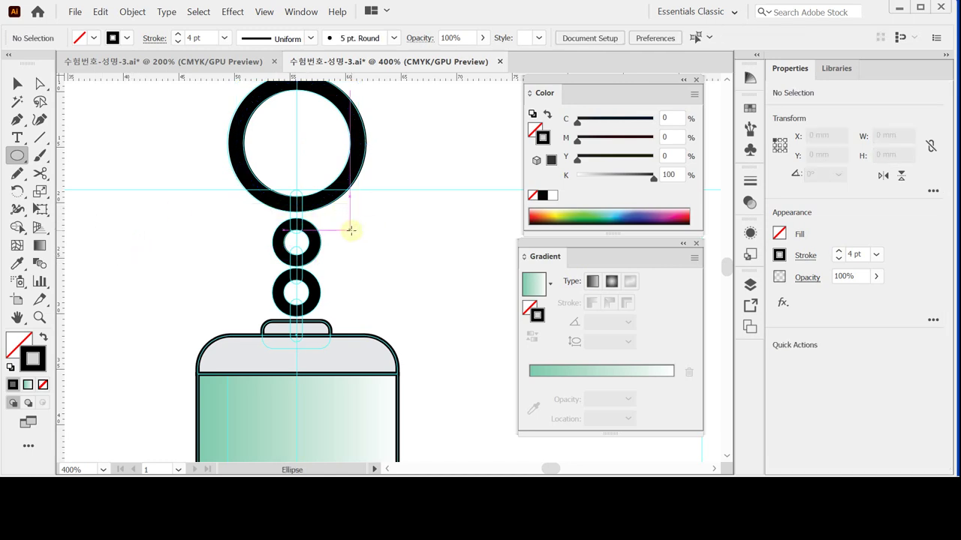
scroll(337, 247, up, 1)
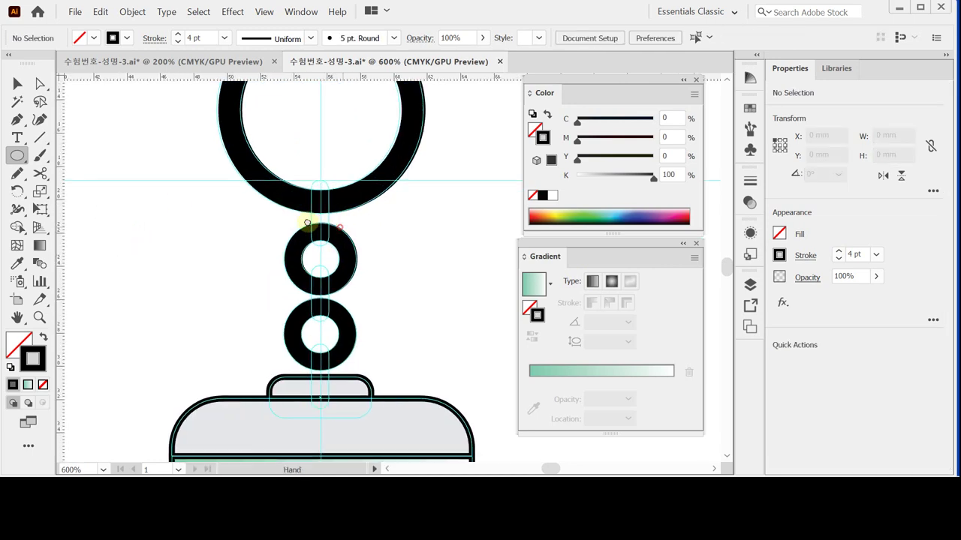
Draw a vertical line about 3 mm long linking the large ring to the upper small ring
drag(347, 247, 298, 230)
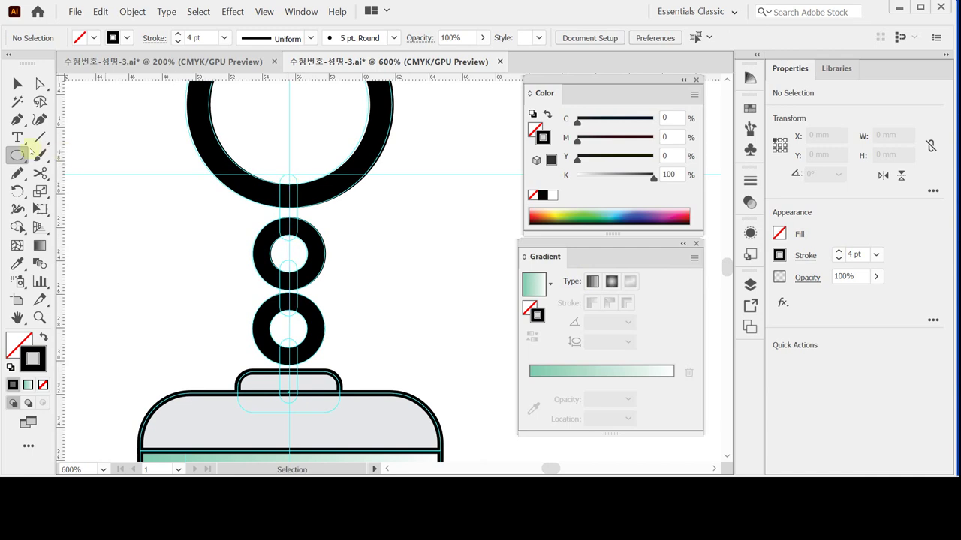
click(36, 139)
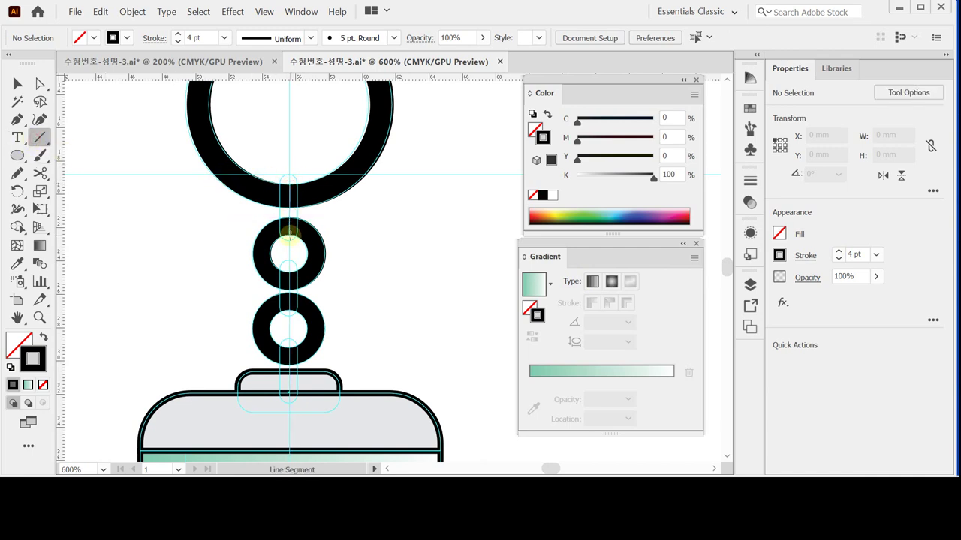
drag(290, 238, 290, 237)
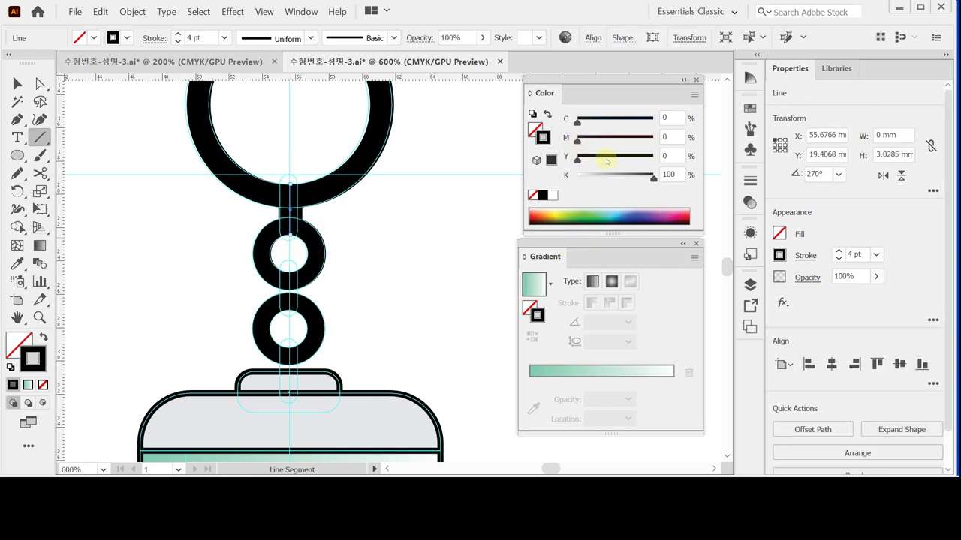
Give the connecting line an orange 3 pt stroke with round caps
click(546, 214)
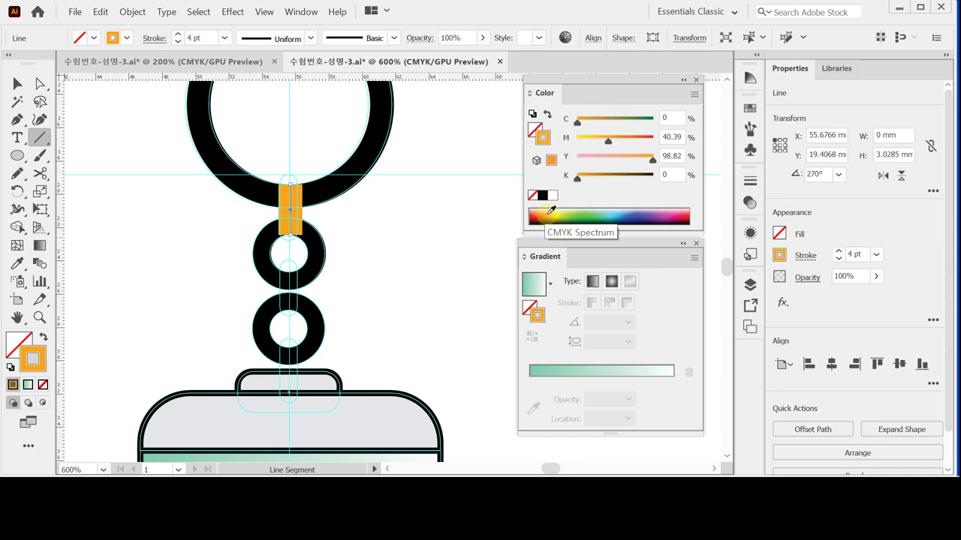
click(804, 255)
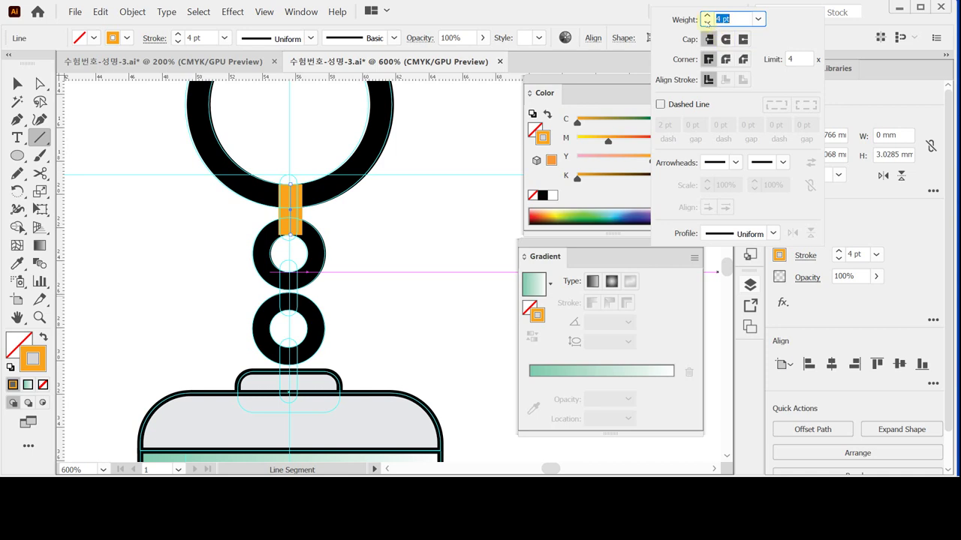
click(706, 22)
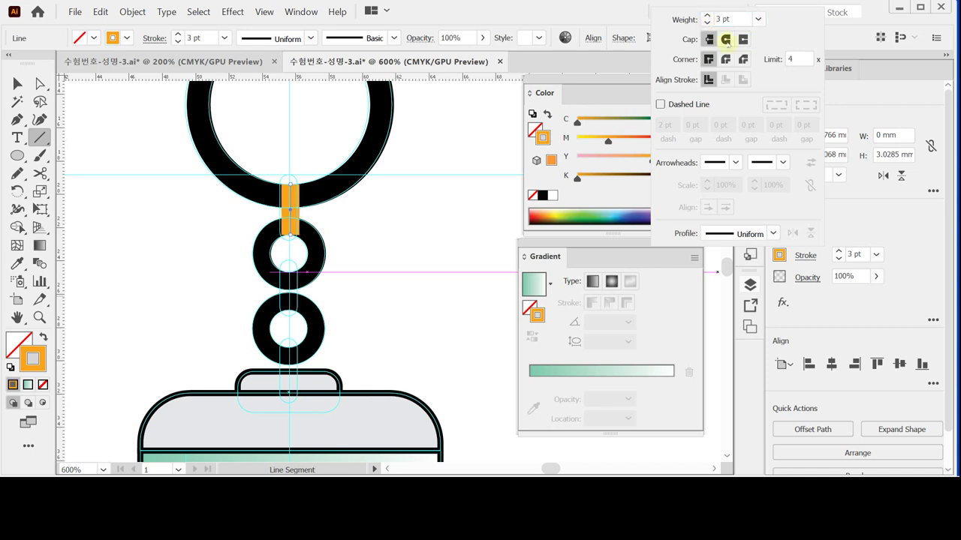
click(725, 40)
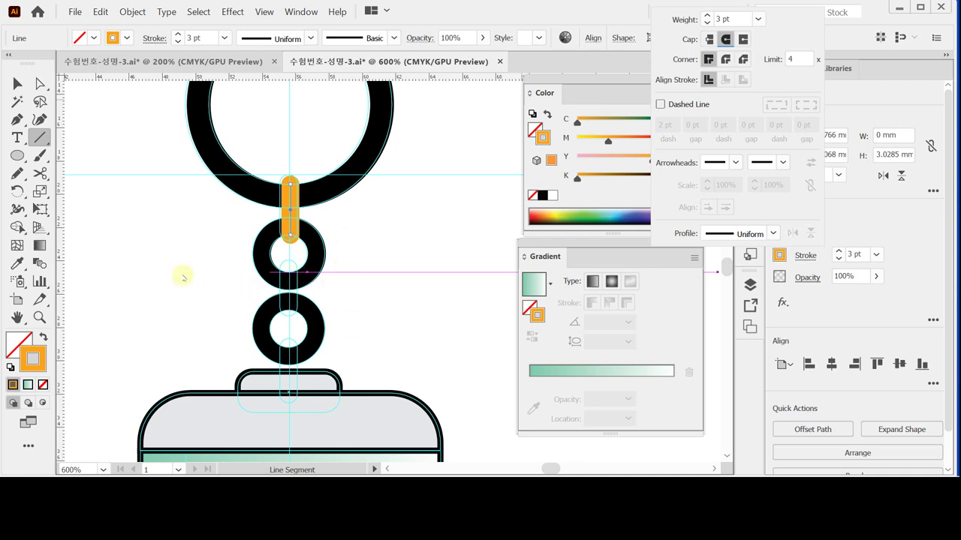
key(Escape)
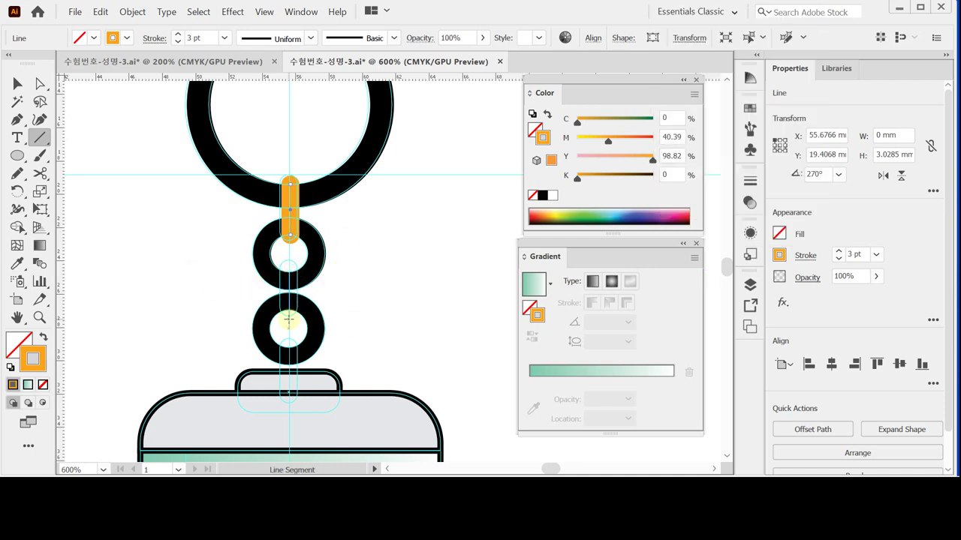
Draw a link line about 2.3 mm long between the small rings and one about 2.9 mm long from the lower ring to the case
drag(289, 308, 290, 271)
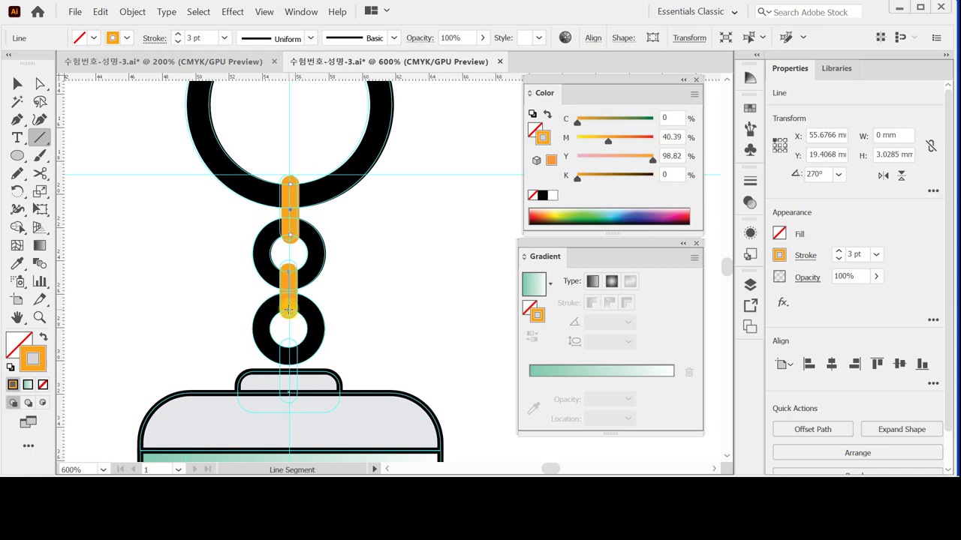
drag(290, 343, 289, 396)
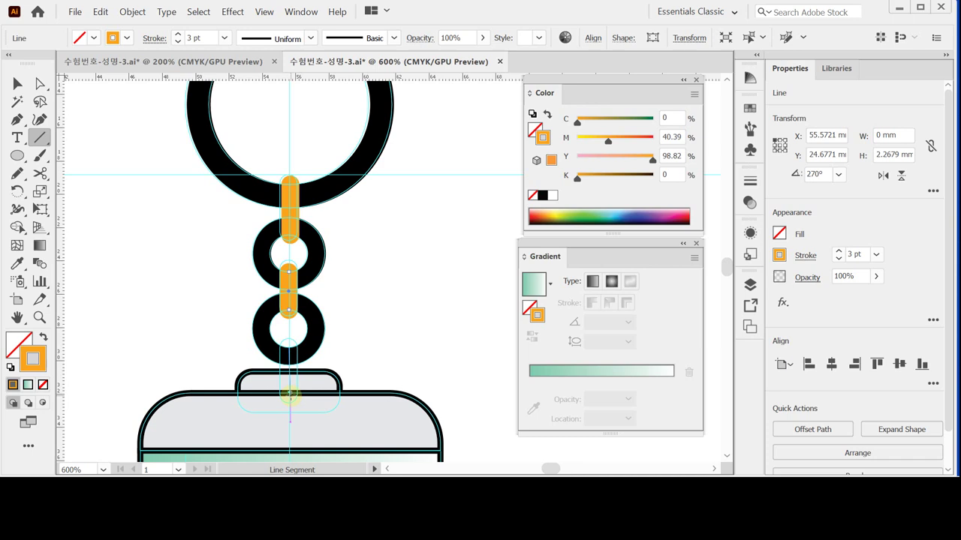
drag(290, 393, 290, 395)
scroll(381, 298, down, 1)
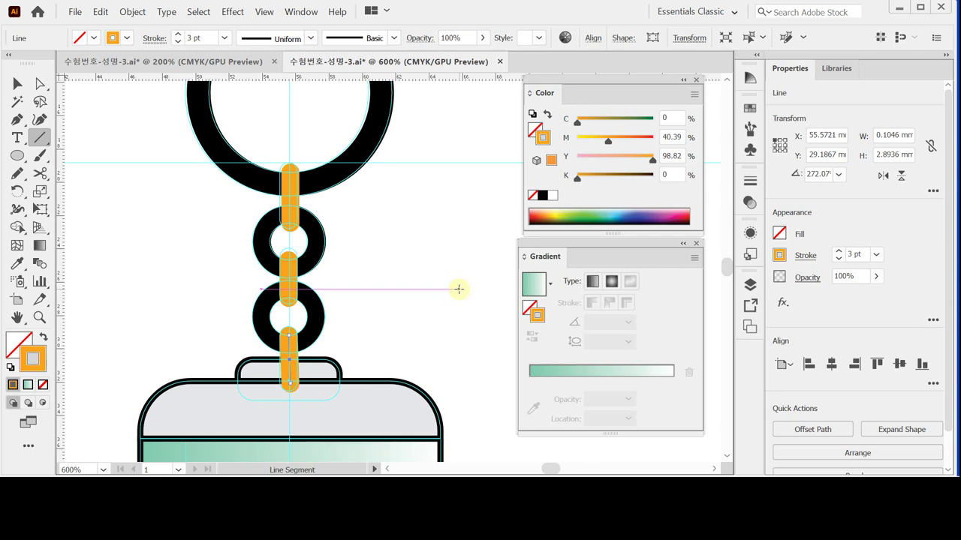
Remove the slightly slanted link line between the lower small ring and the case
click(17, 84)
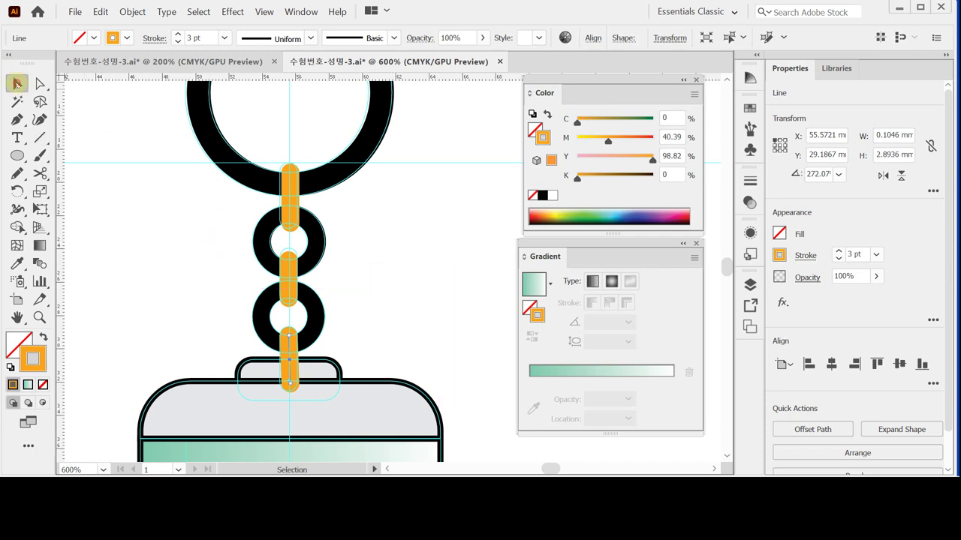
drag(178, 143, 387, 368)
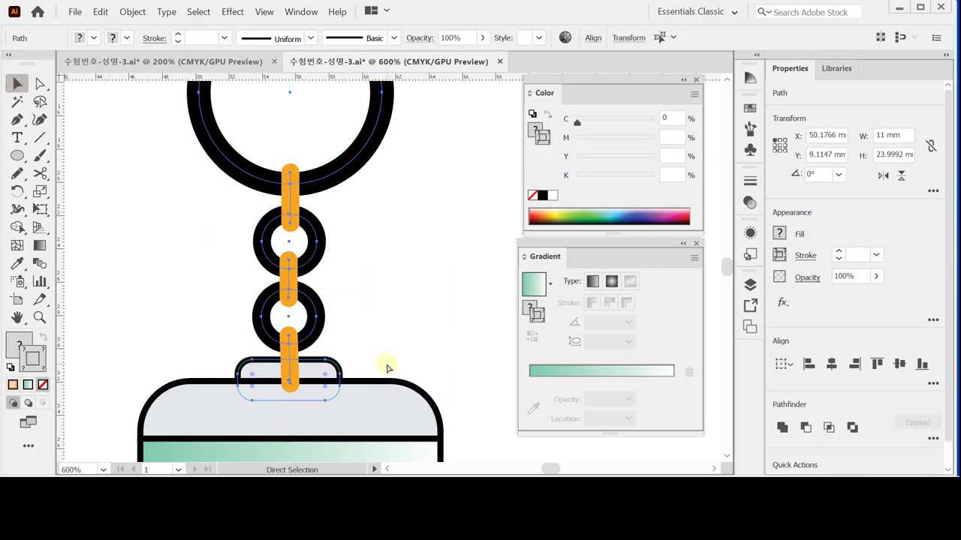
drag(151, 140, 326, 349)
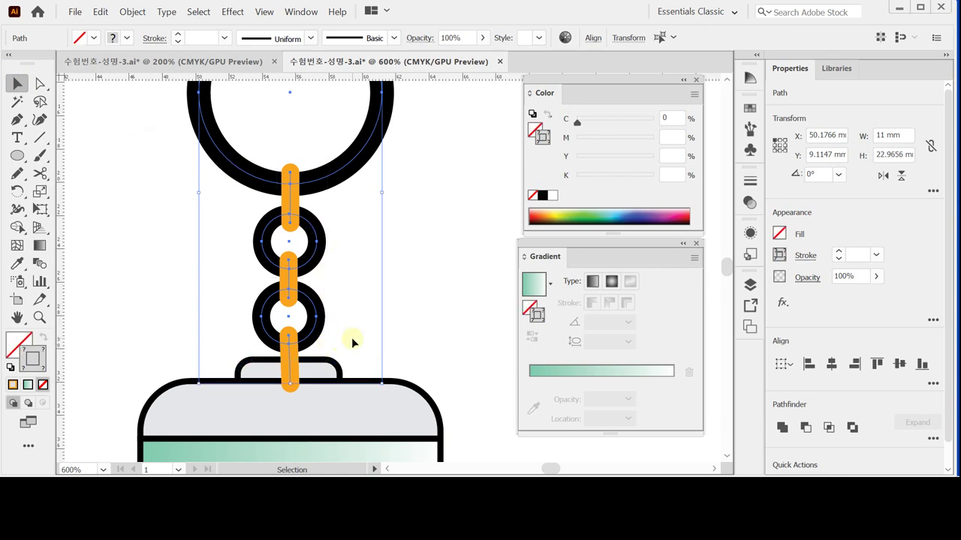
click(403, 288)
key(a)
click(288, 352)
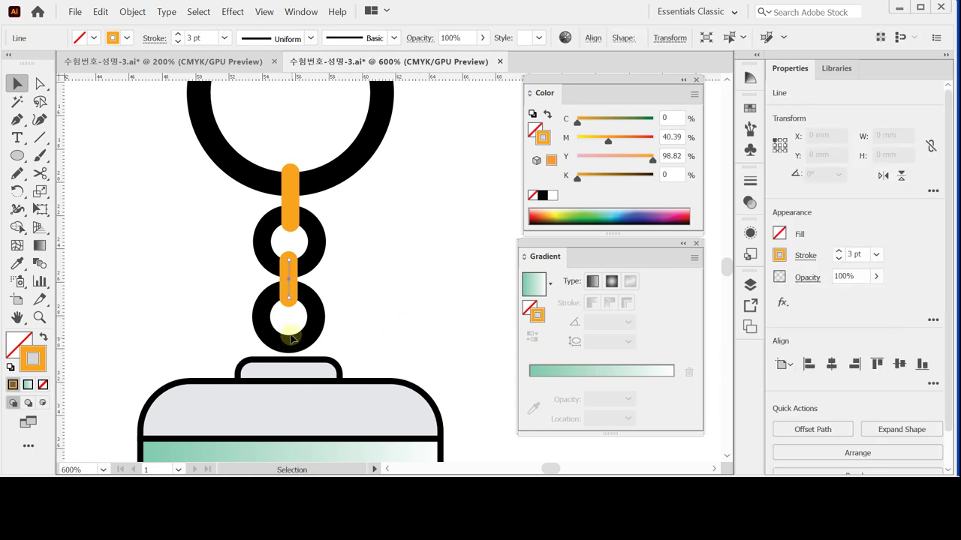
Redraw the lowest link as a straight vertical line about 3.75 mm long from the lower small ring into the case top
click(40, 137)
drag(286, 333, 291, 391)
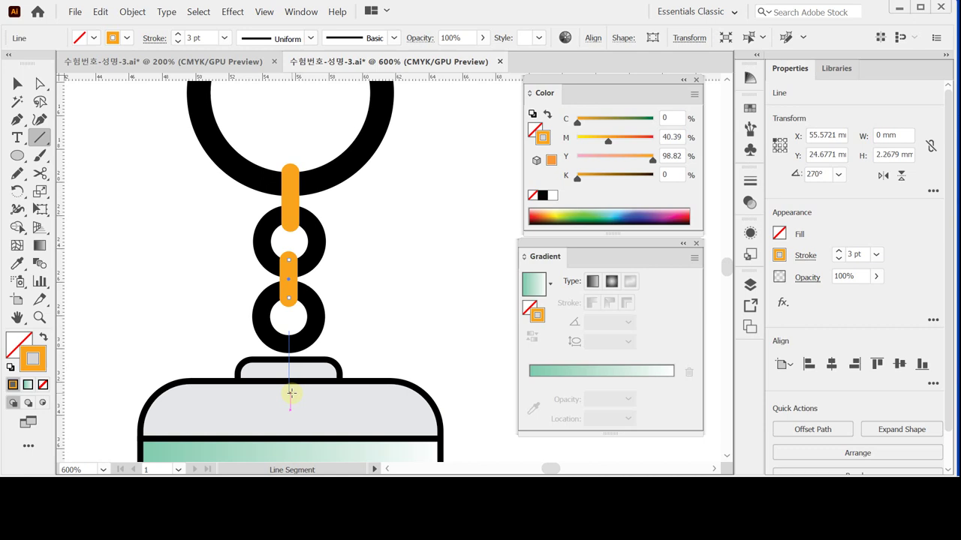
drag(290, 392, 289, 391)
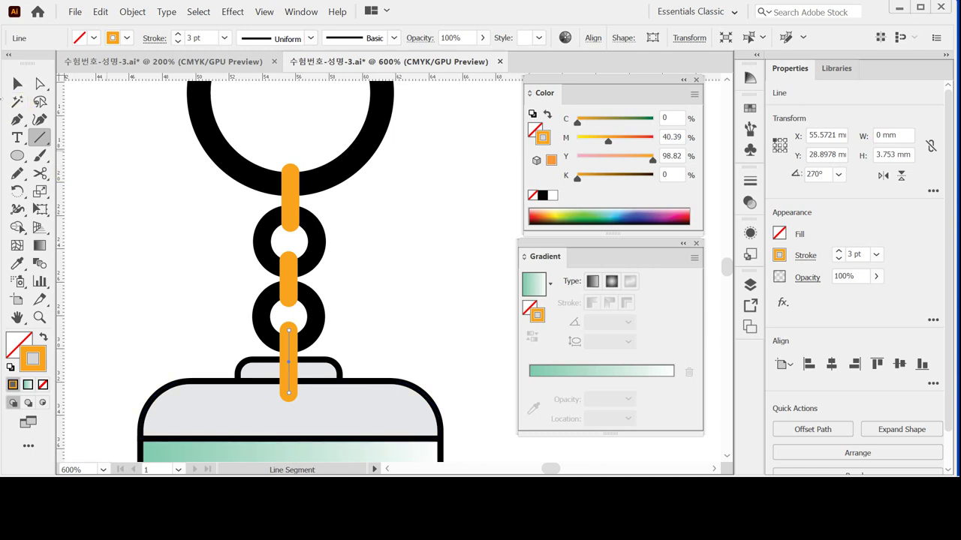
Select the rings, links and case parts and align them by their horizontal centers
click(16, 84)
drag(166, 136, 388, 361)
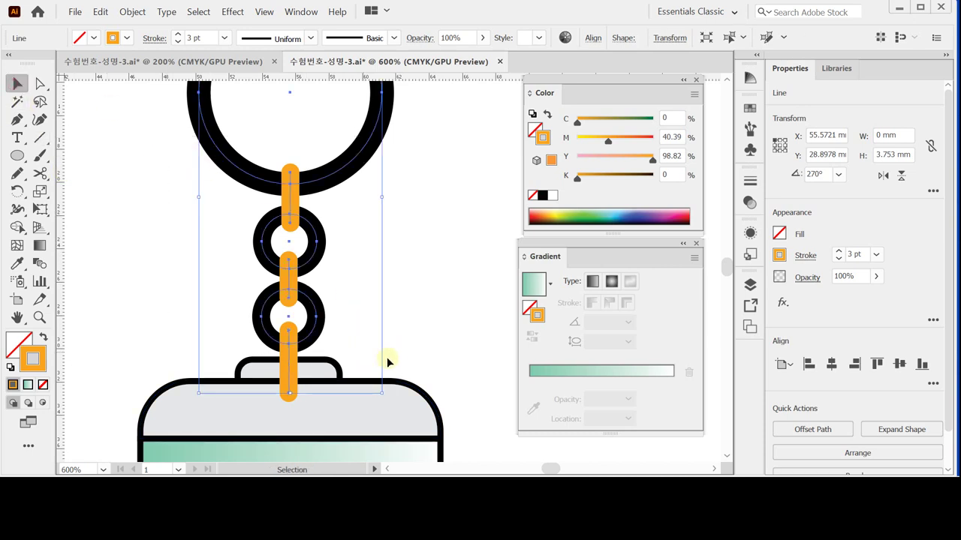
drag(176, 124, 330, 407)
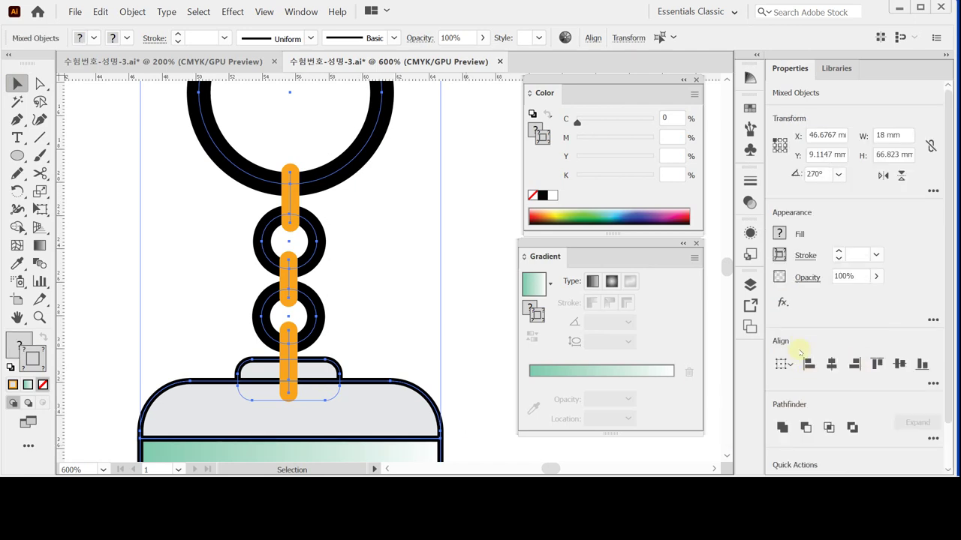
click(831, 364)
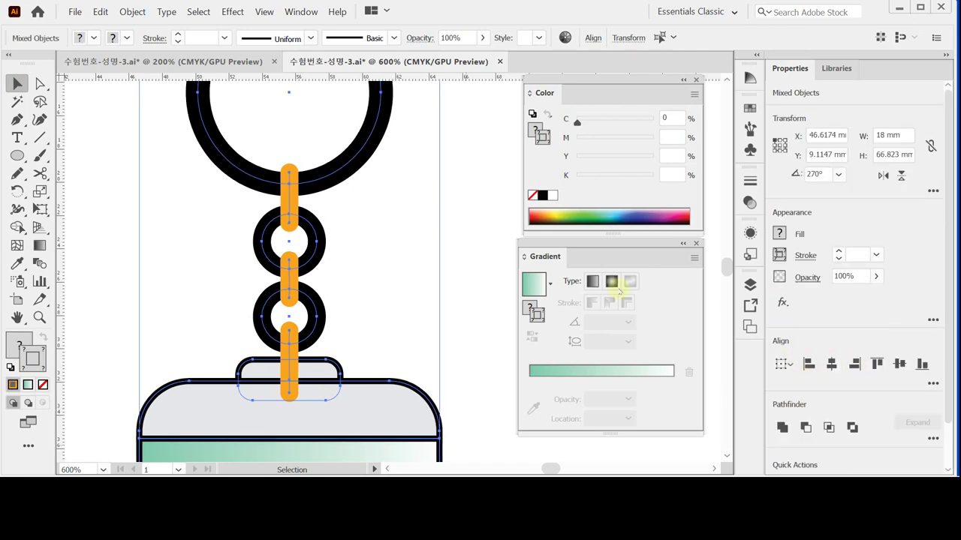
Convert the strokes of all rings and links with Outline Stroke and send the chain behind the small cap
click(210, 210)
drag(177, 131, 339, 353)
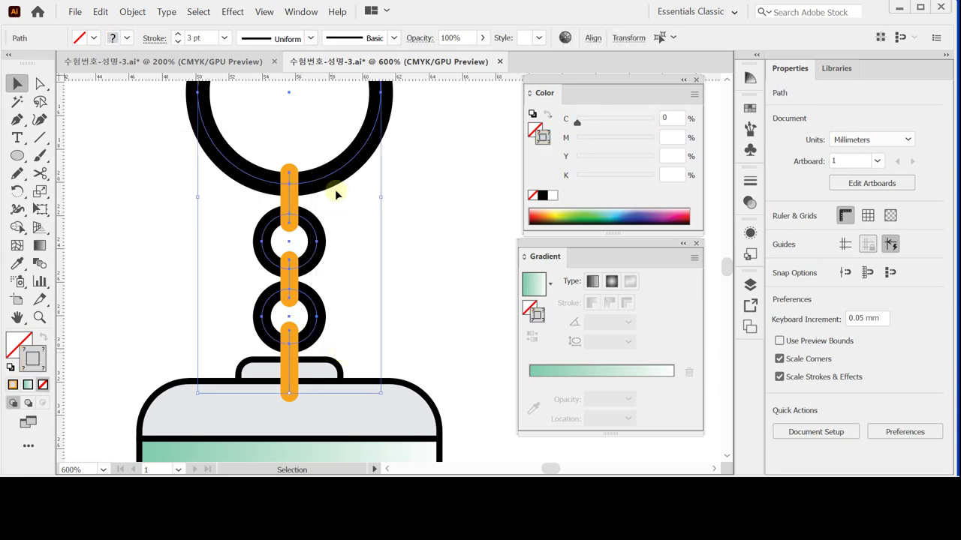
click(132, 11)
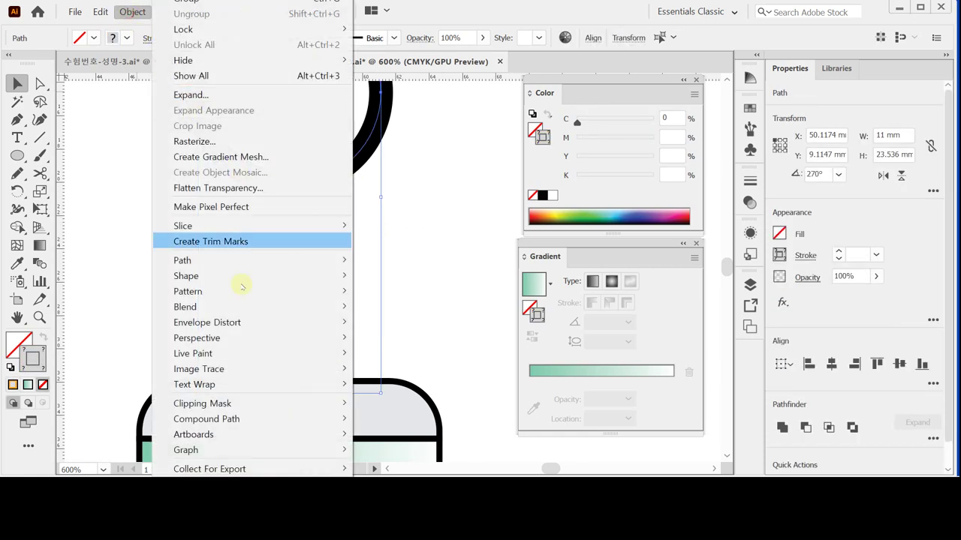
mouse_move(240, 264)
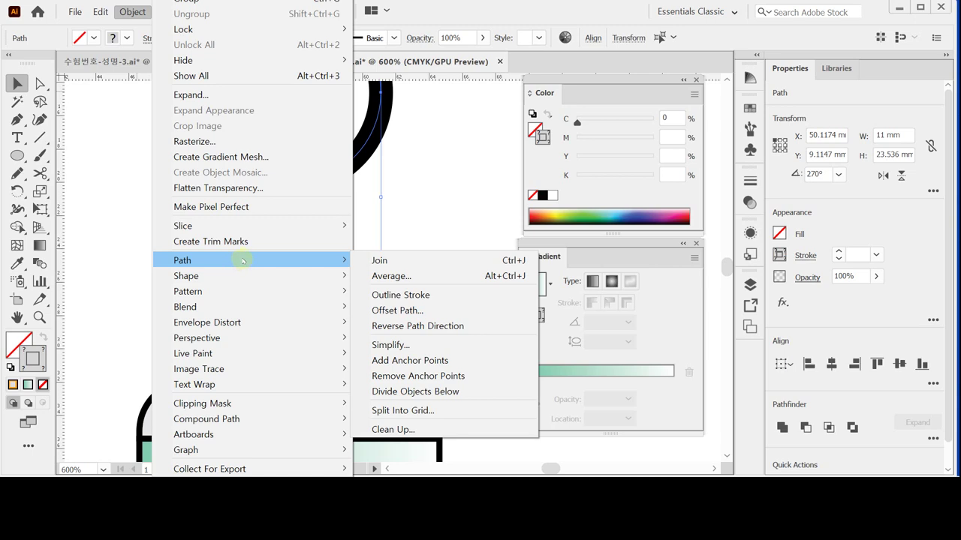
click(450, 295)
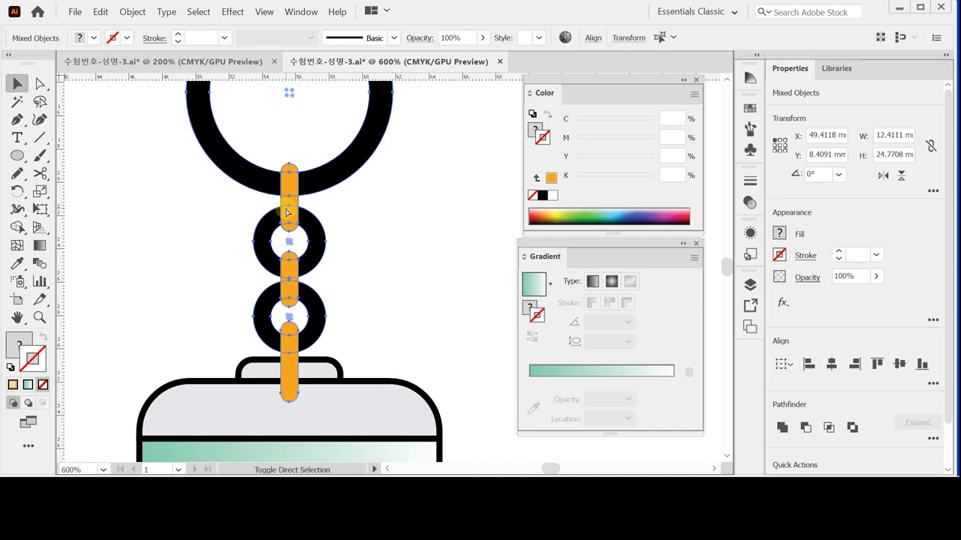
key(ctrl+bracketleft)
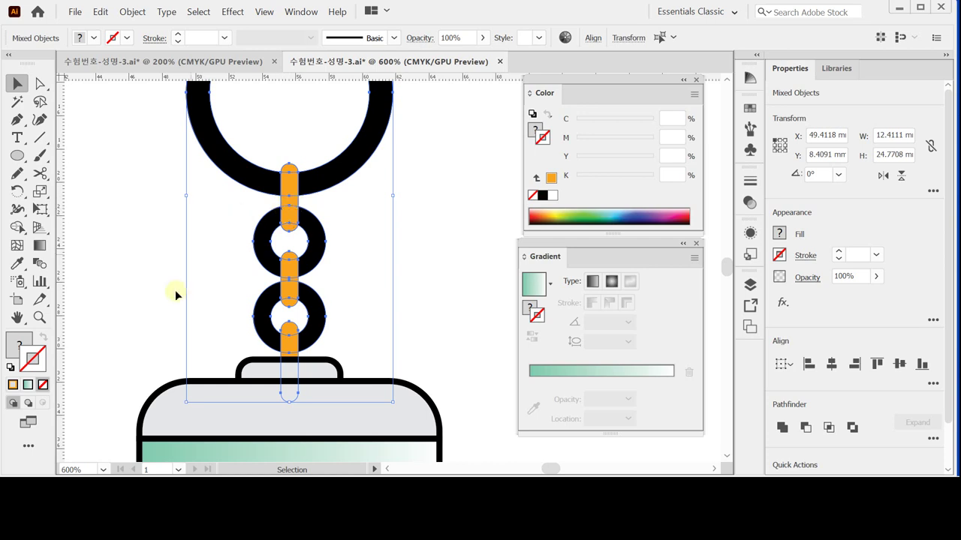
Apply the small cap's grey fill and 1 pt black stroke to the chain with the Eyedropper, and save the document
shift+click(303, 368)
key(i)
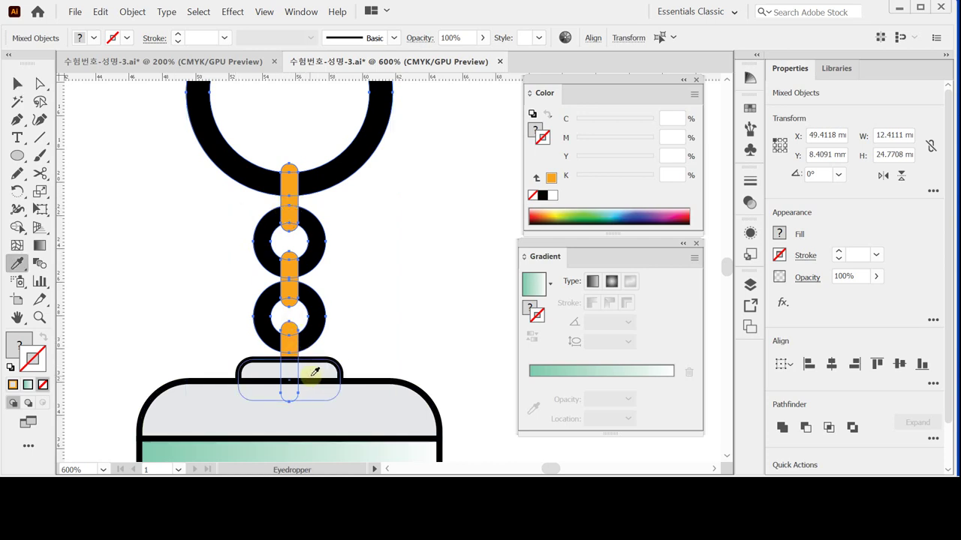
click(315, 372)
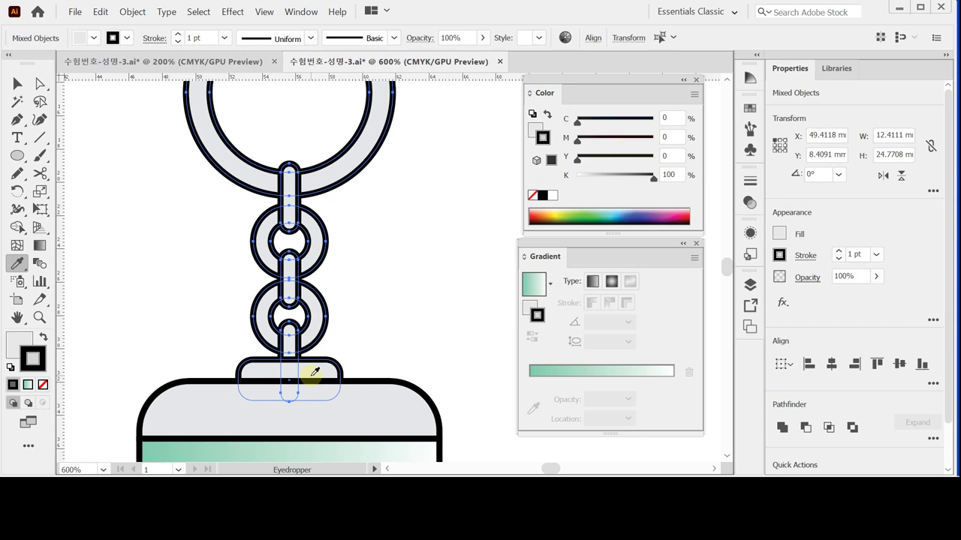
key(ctrl)
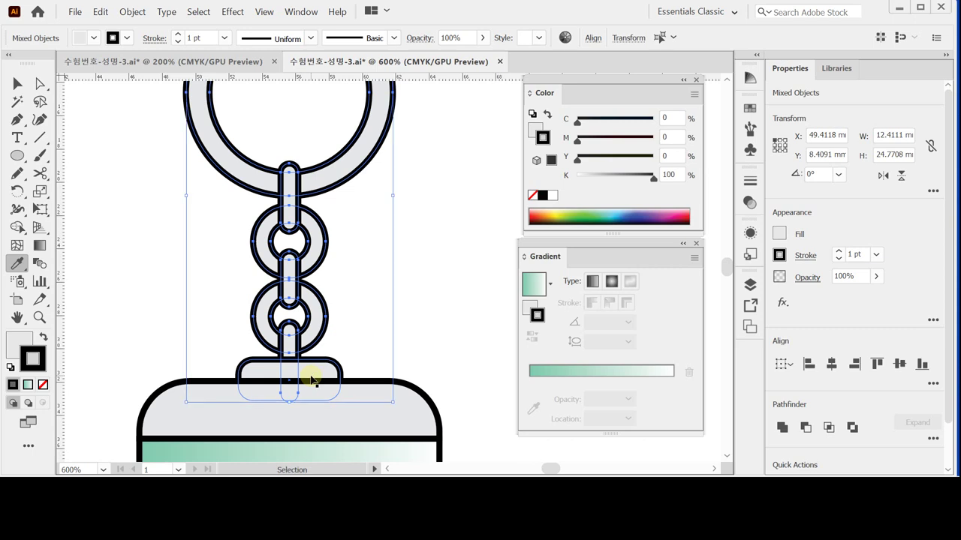
key(ctrl+s)
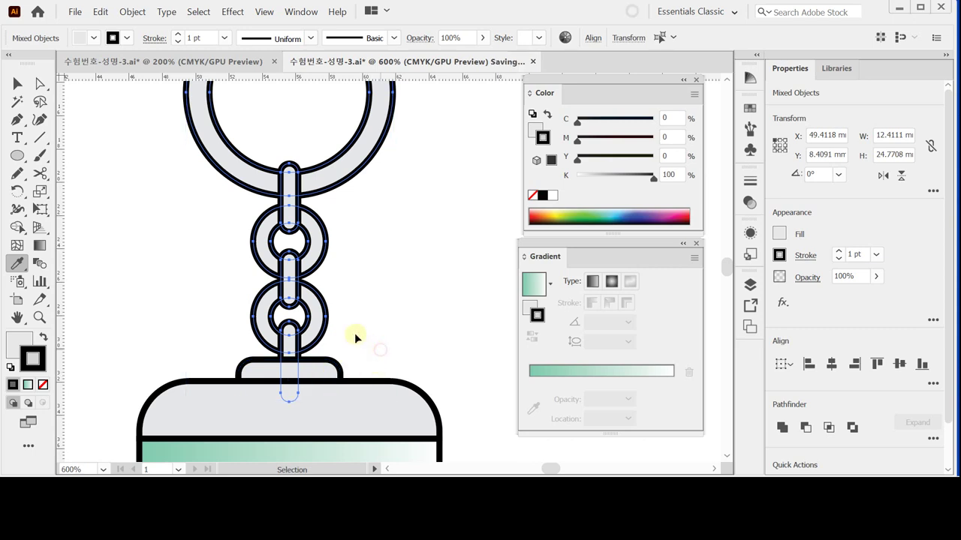
ctrl+click(358, 337)
Draw a vertical line about 36 mm long near the left side of the green gradient panel, spanning its full height
ctrl+alt+click(362, 349)
ctrl+alt+click(364, 236)
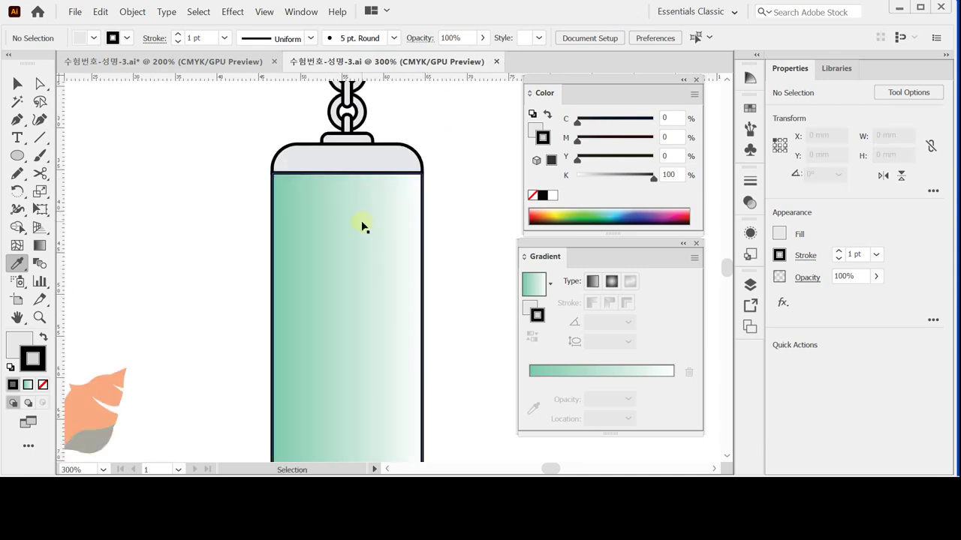
ctrl+alt+click(356, 223)
drag(375, 343, 291, 253)
click(39, 139)
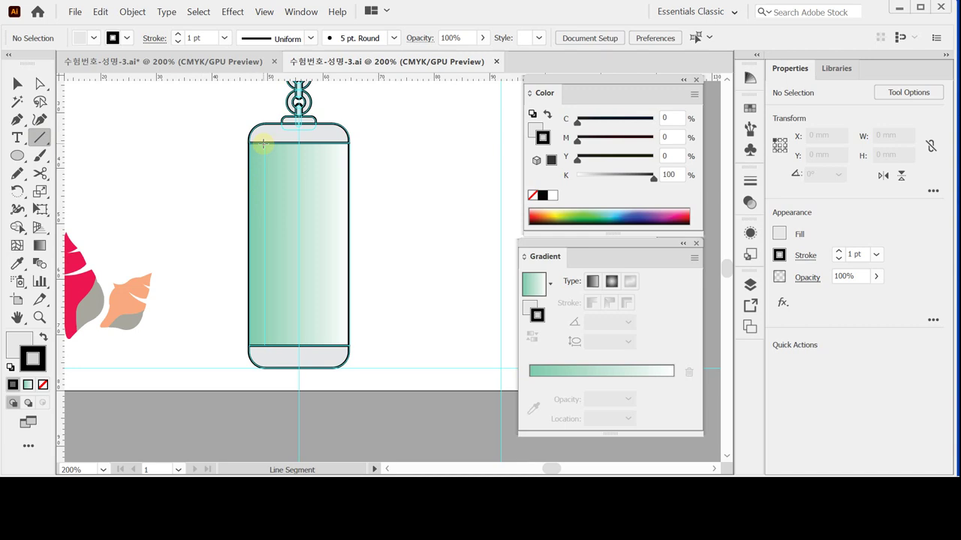
drag(264, 143, 264, 345)
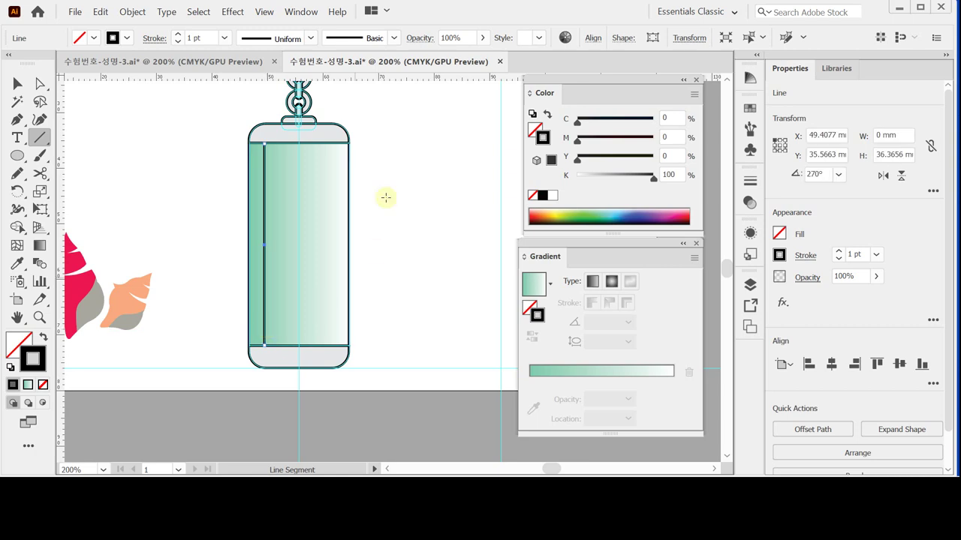
Make the vertical line on the green panel a white dashed stroke with a 2 pt dash, and save the document
click(554, 197)
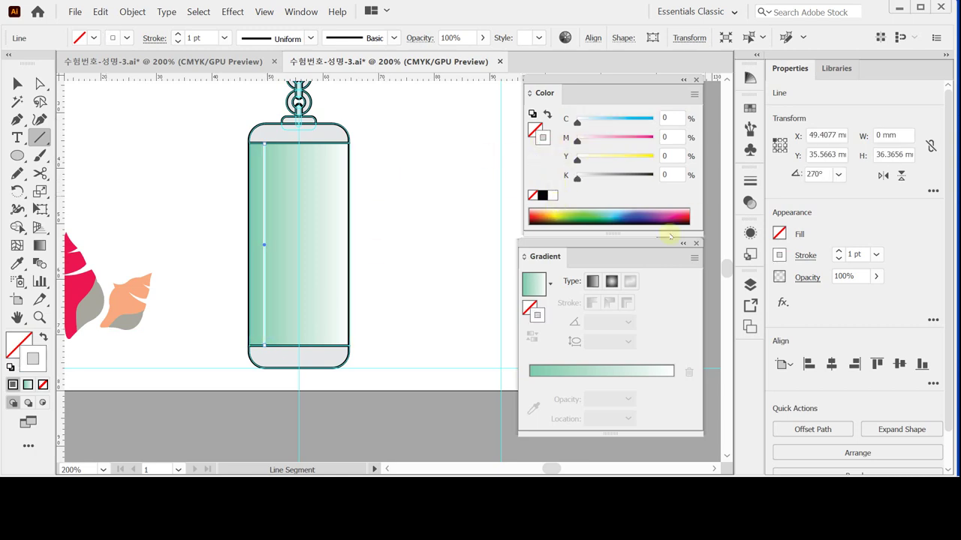
click(802, 256)
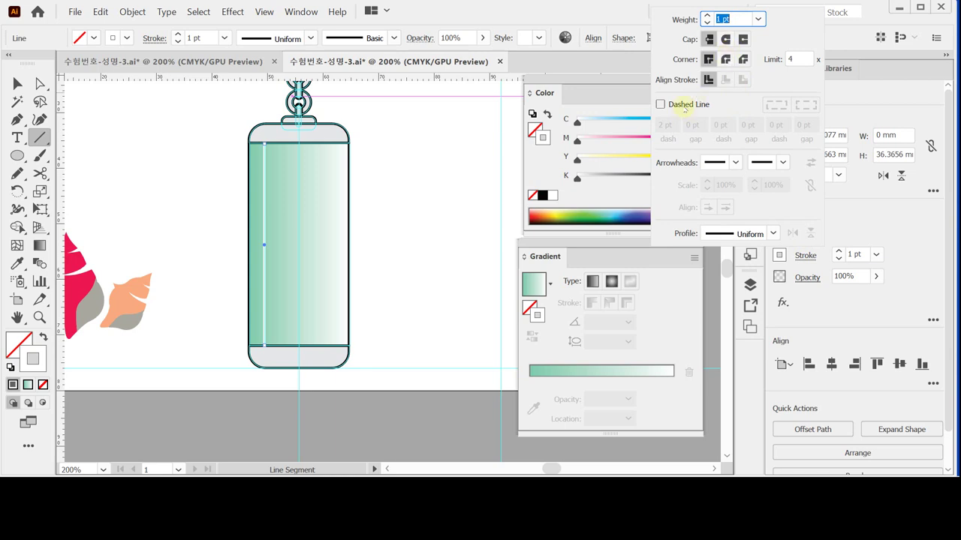
click(660, 104)
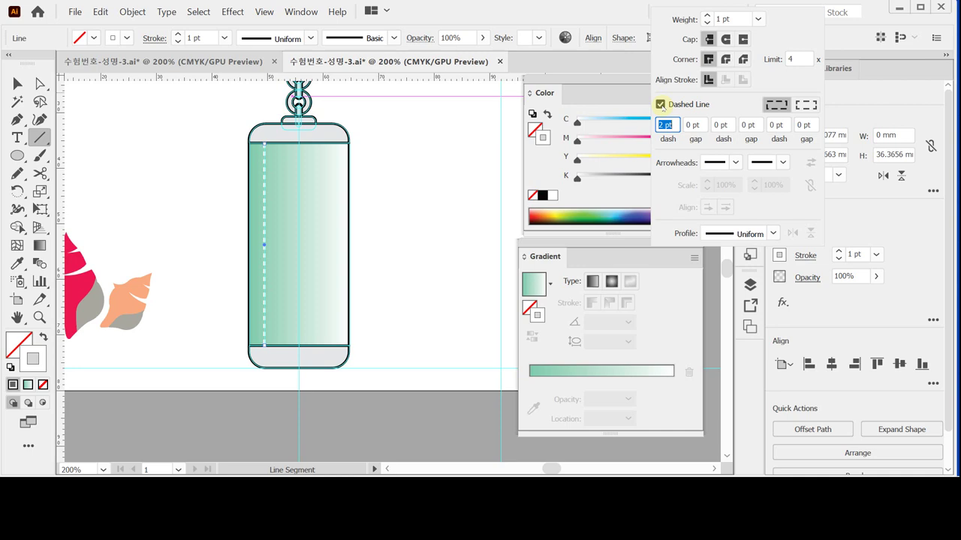
key(Escape)
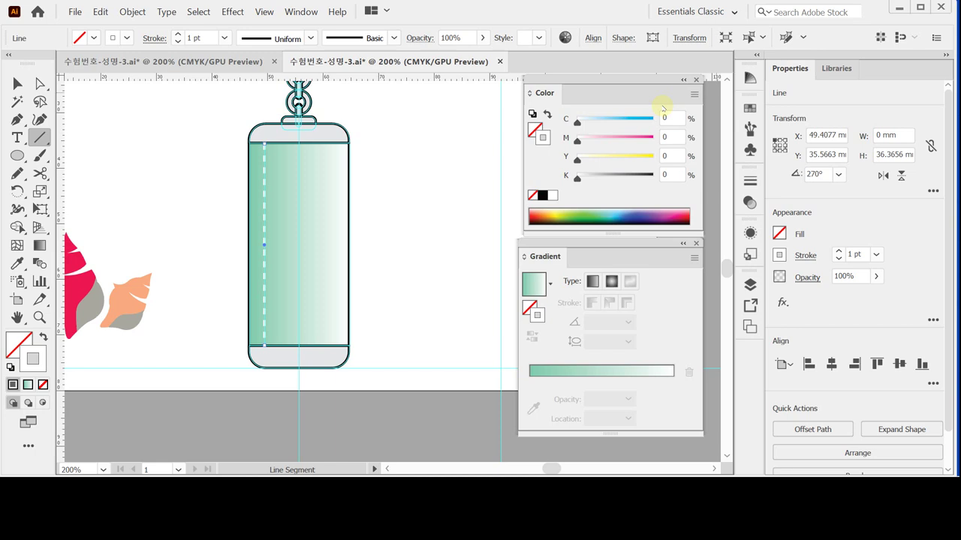
key(ctrl+s)
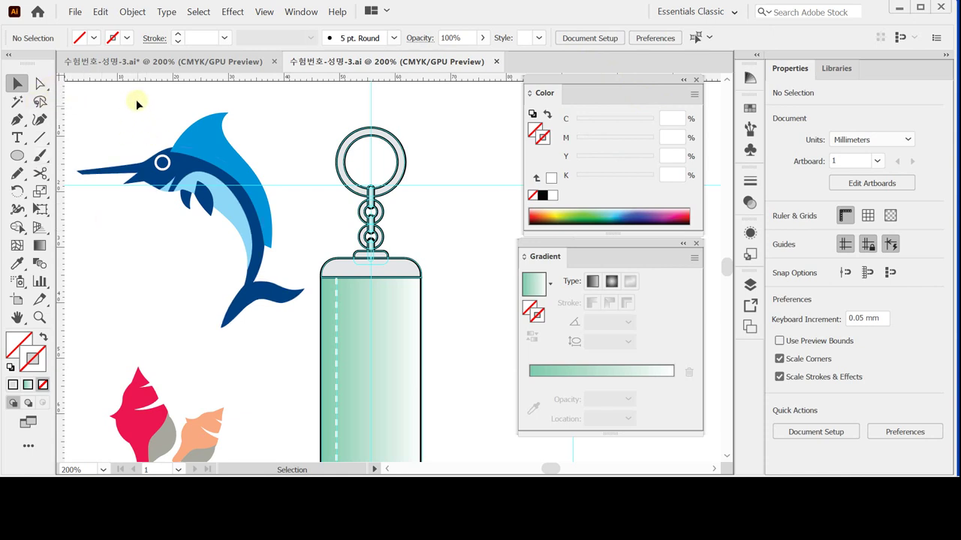
Select all the shapes of the large blue marlin and group them
drag(116, 118, 215, 206)
click(203, 137)
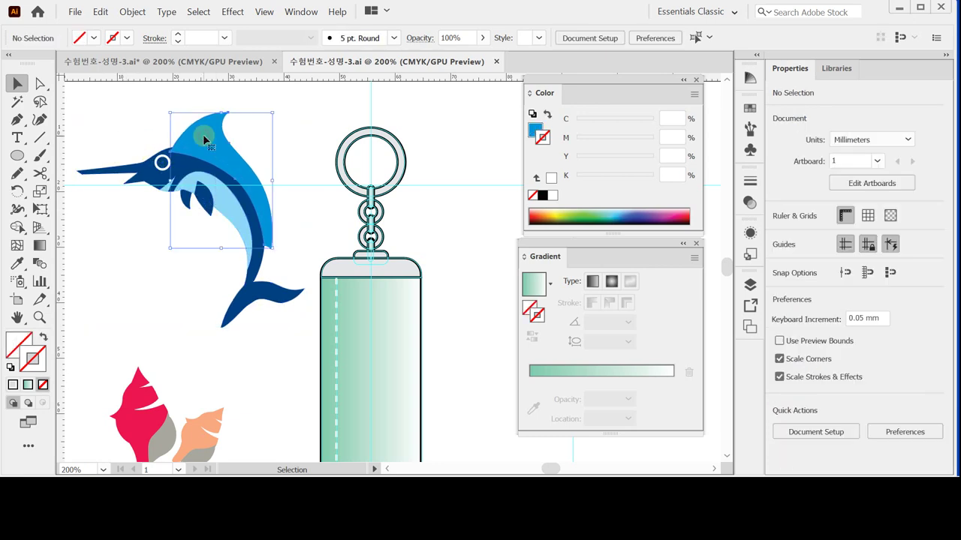
click(214, 203)
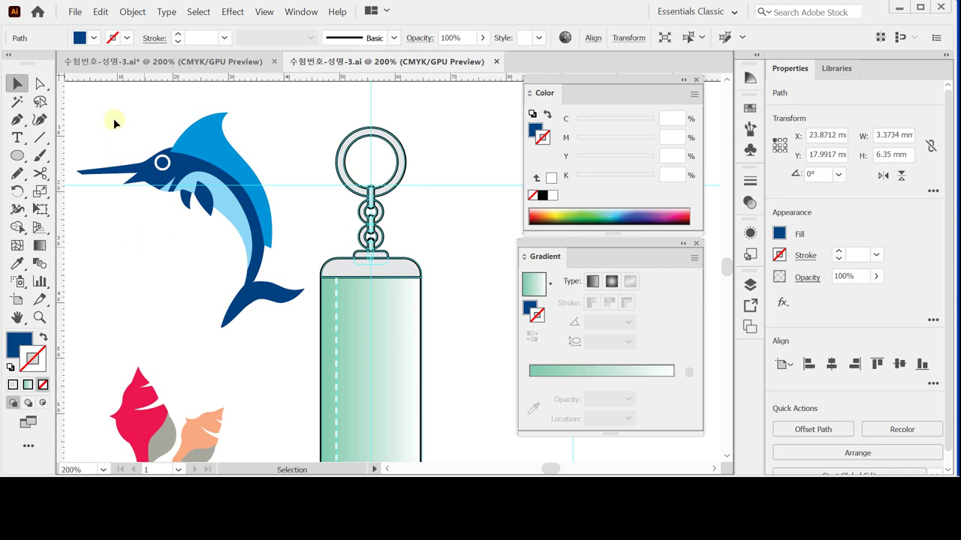
drag(114, 124, 224, 223)
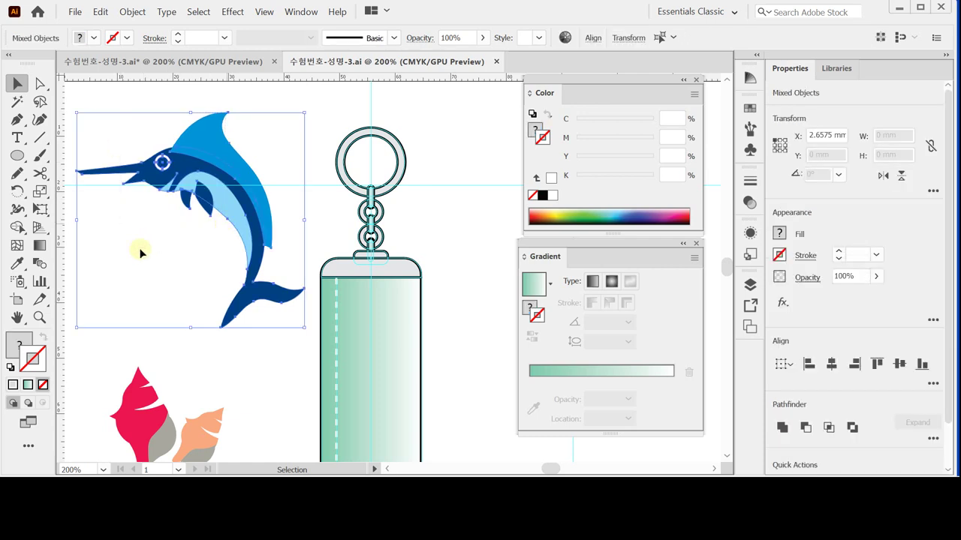
key(ctrl+shift+b)
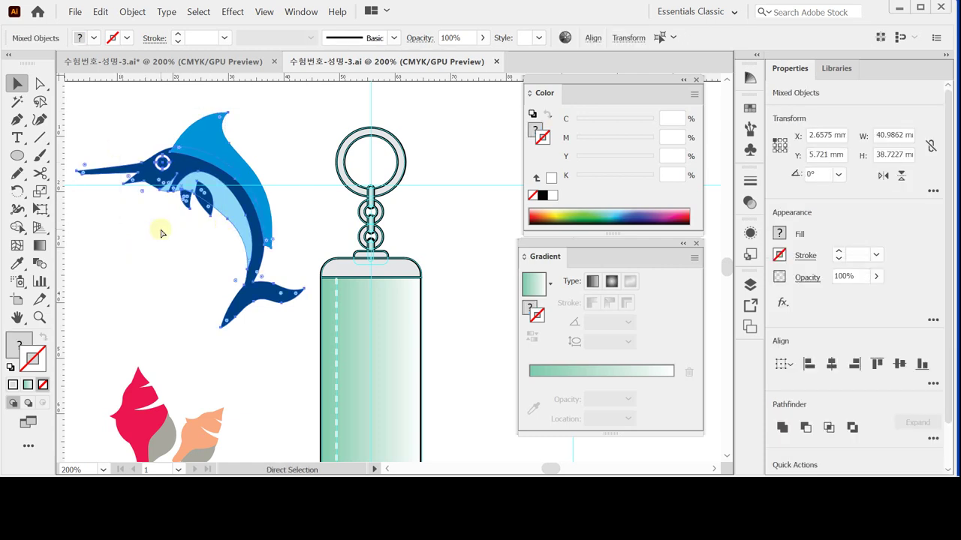
key(ctrl+g)
click(141, 253)
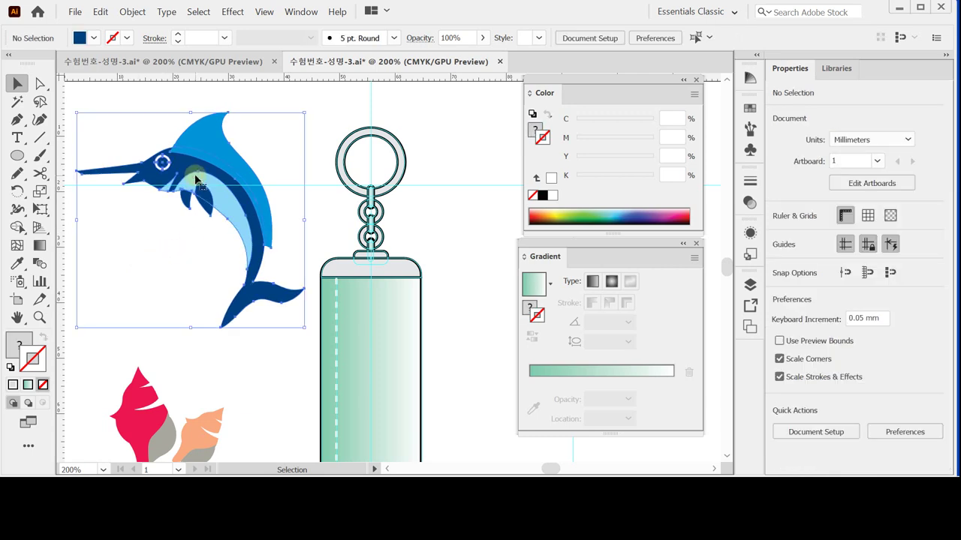
Check that the marlin selects as a single group, and save the document
click(195, 178)
click(157, 245)
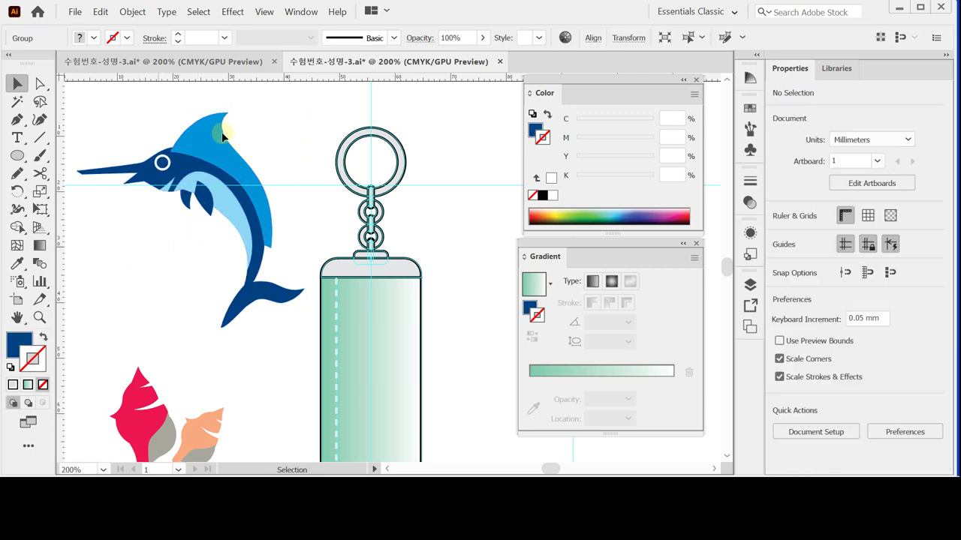
click(214, 131)
click(265, 112)
click(205, 123)
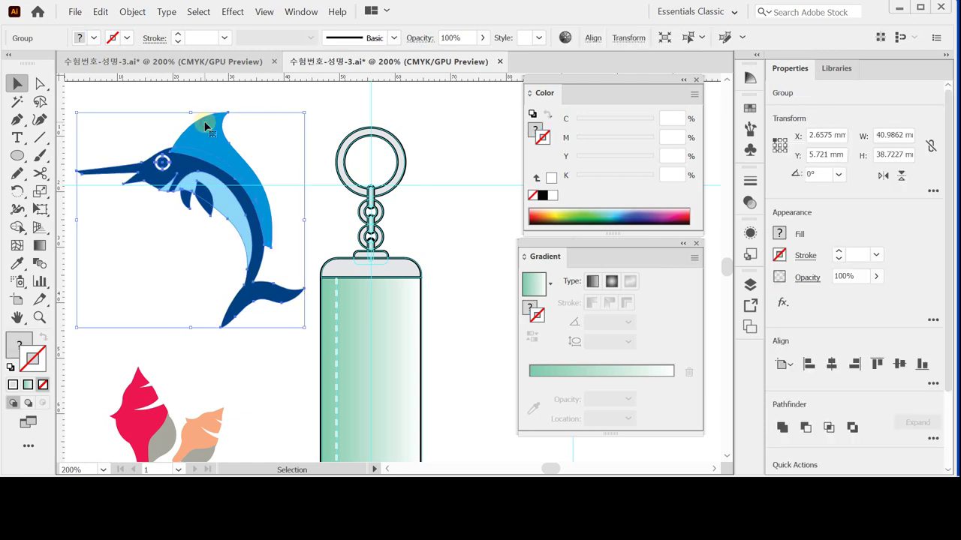
key(a)
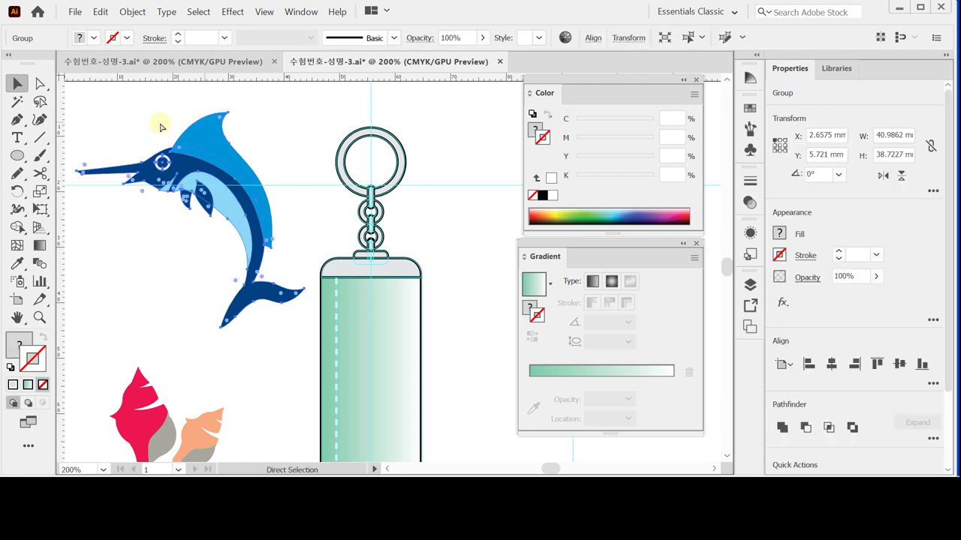
click(265, 139)
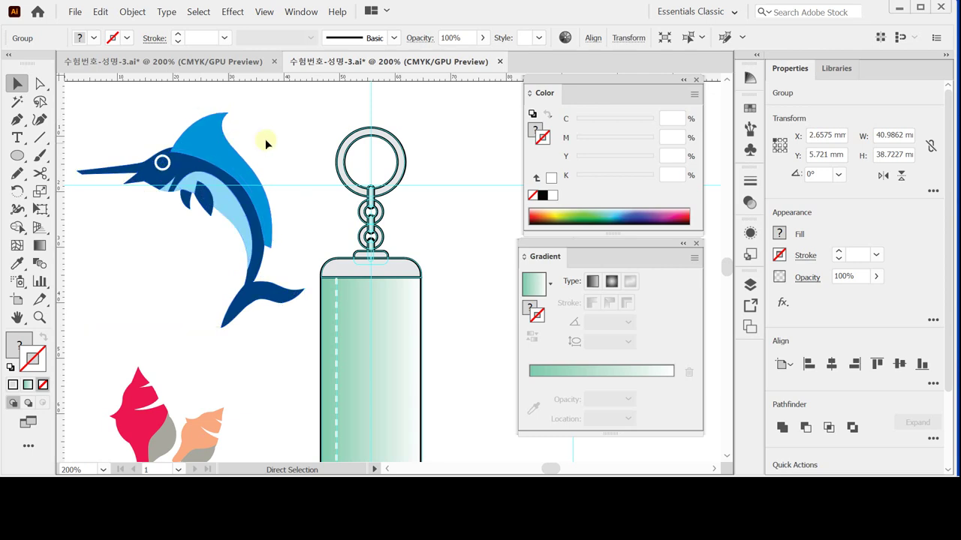
key(v)
key(ctrl+s)
Place a copy of the marlin group over the upper part of the green gradient panel
click(211, 165)
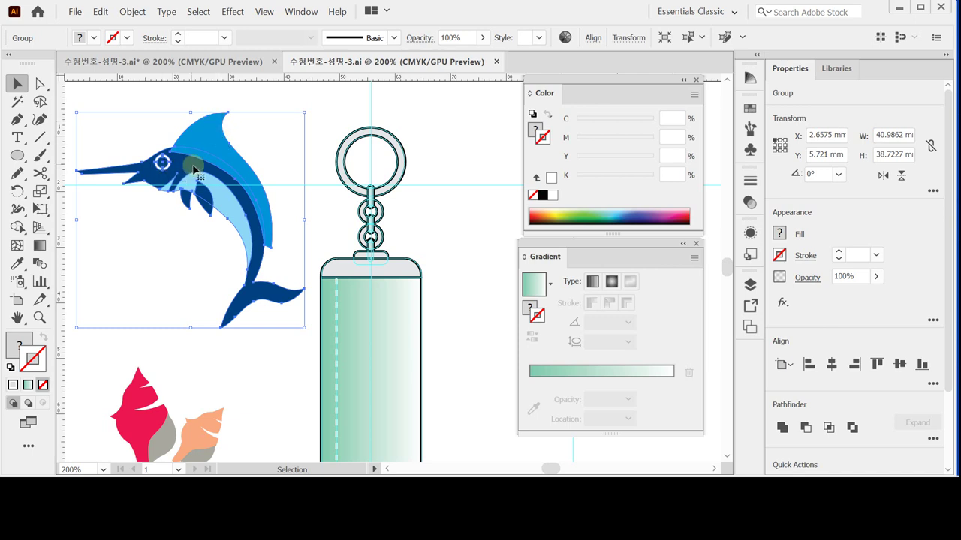
key(ctrl)
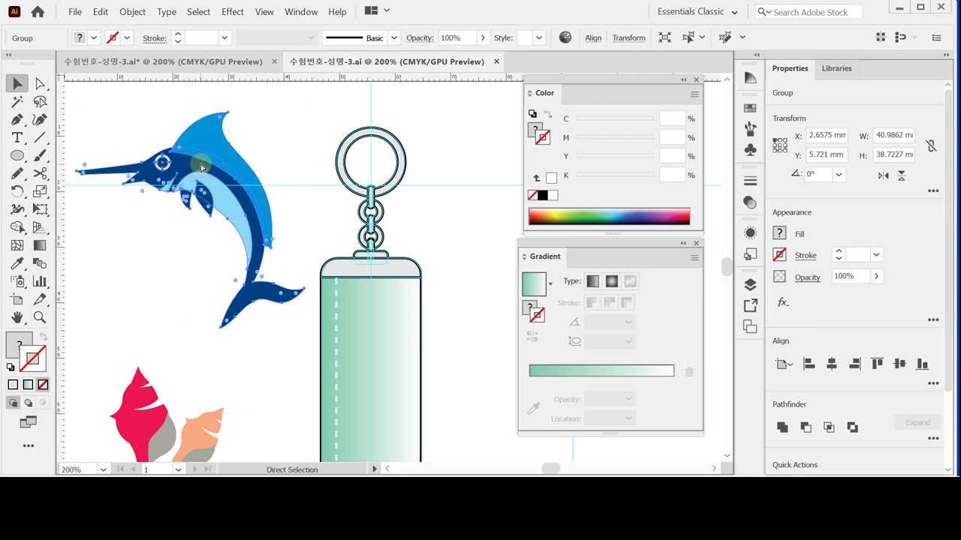
drag(203, 166, 390, 313)
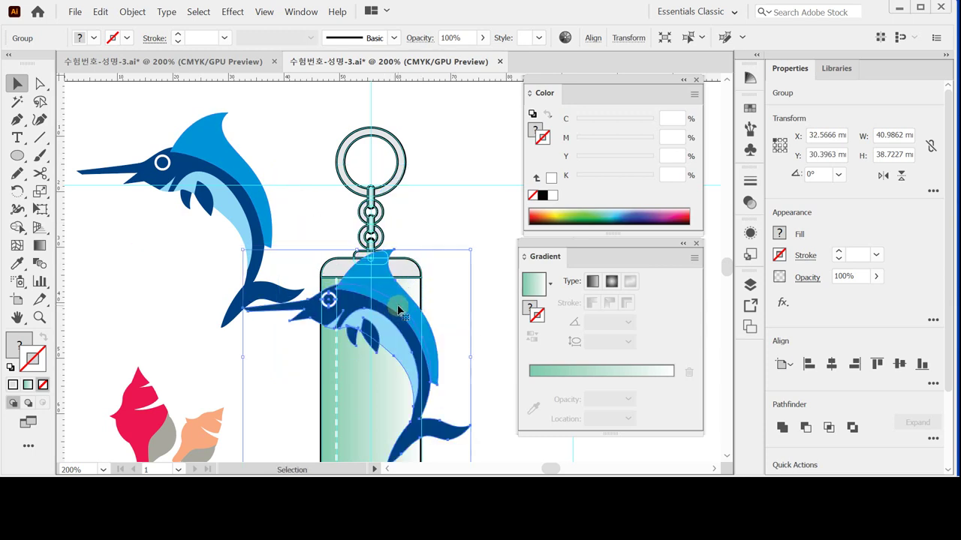
Scale the copied marlin uniformly to 25%
scroll(398, 310, down, 1)
scroll(400, 310, down, 1)
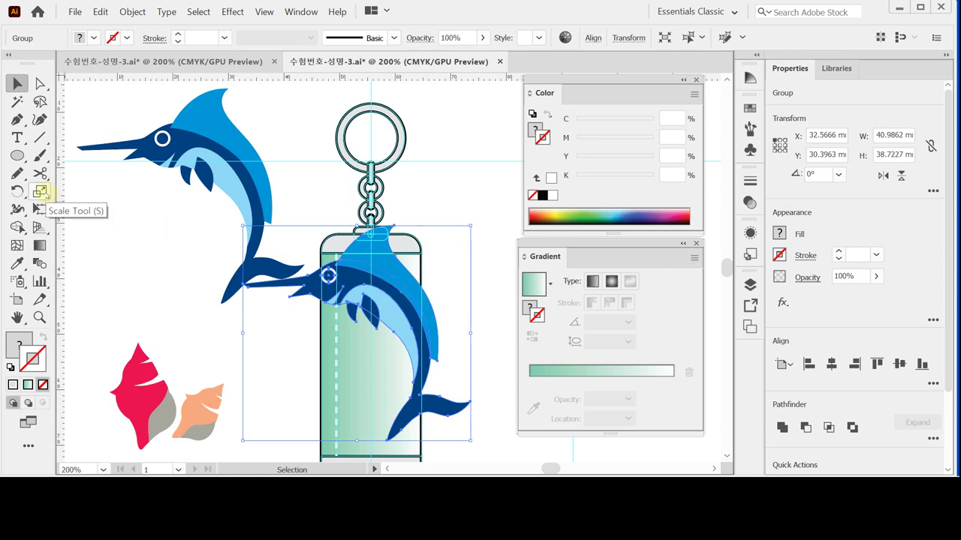
double_click(41, 191)
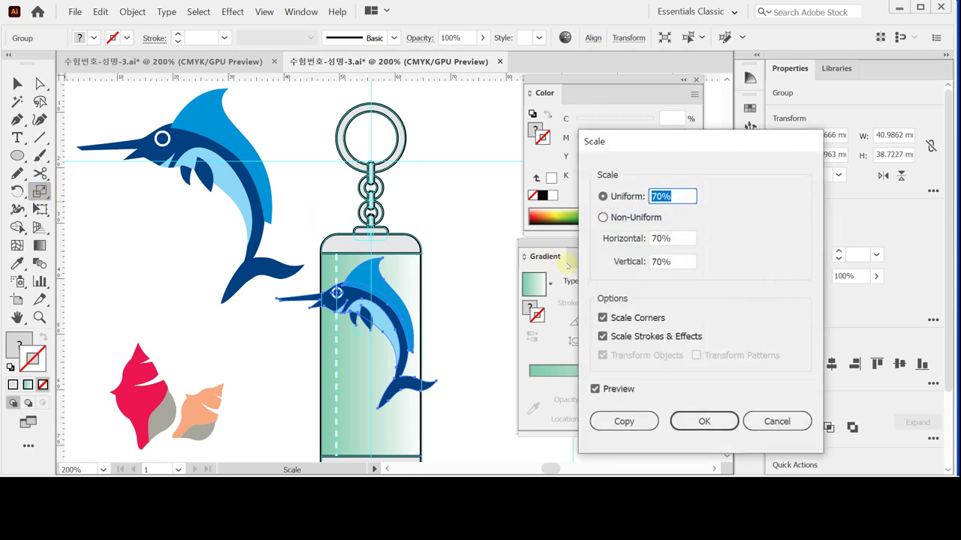
text(25)
click(703, 422)
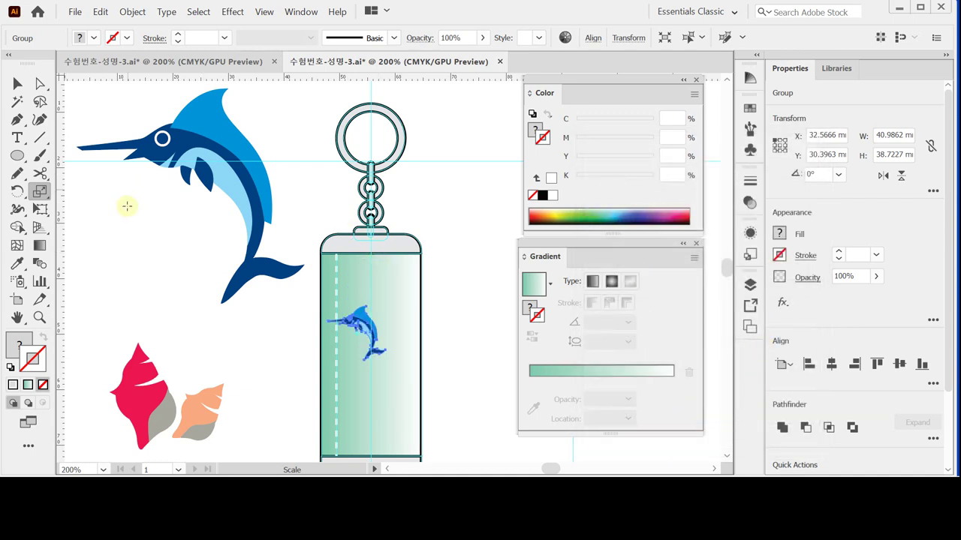
Rotate the small marlin by 30°
double_click(18, 191)
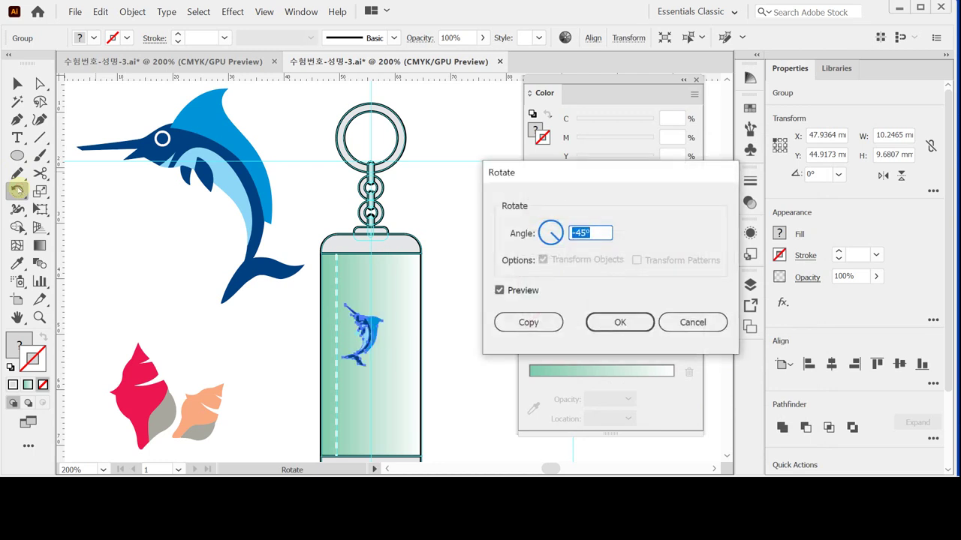
text(30)
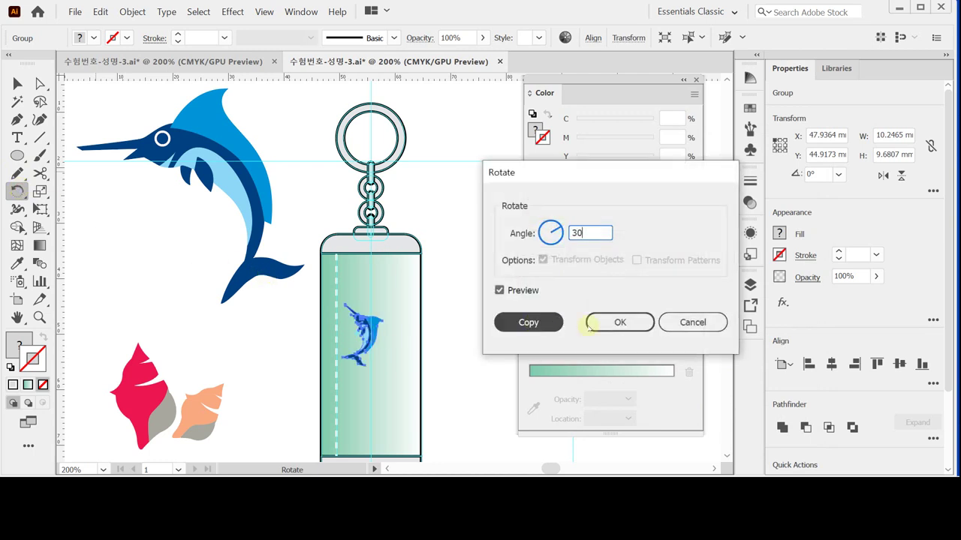
click(617, 322)
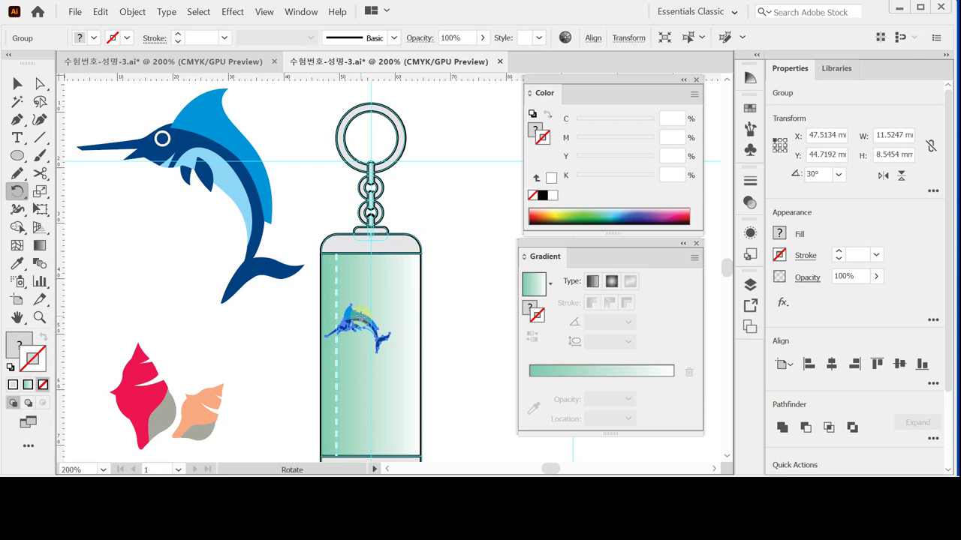
Move the small marlin up to just below the panel's upper edge, slightly right of the dashed line, and save the document
drag(353, 327, 375, 276)
click(394, 300)
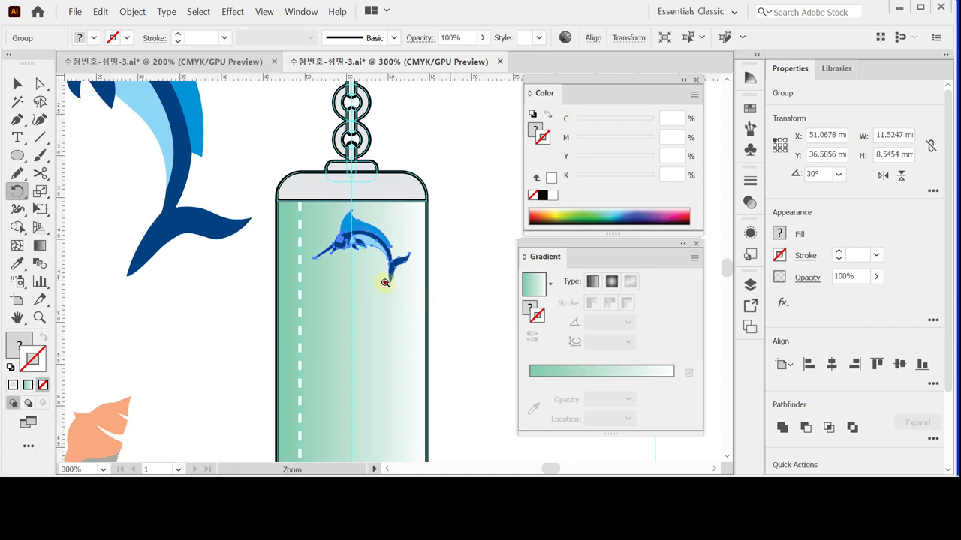
click(386, 275)
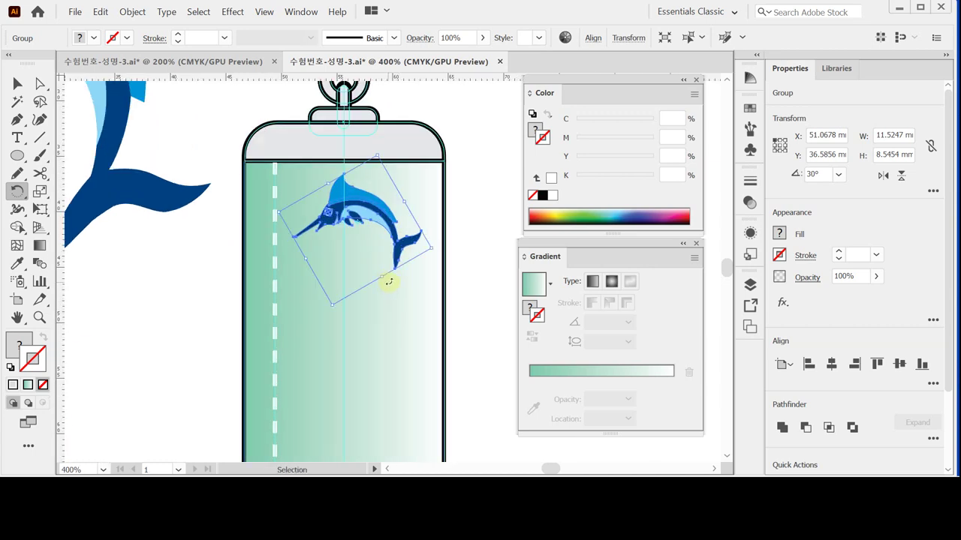
key(ctrl+minus)
key(ctrl+s)
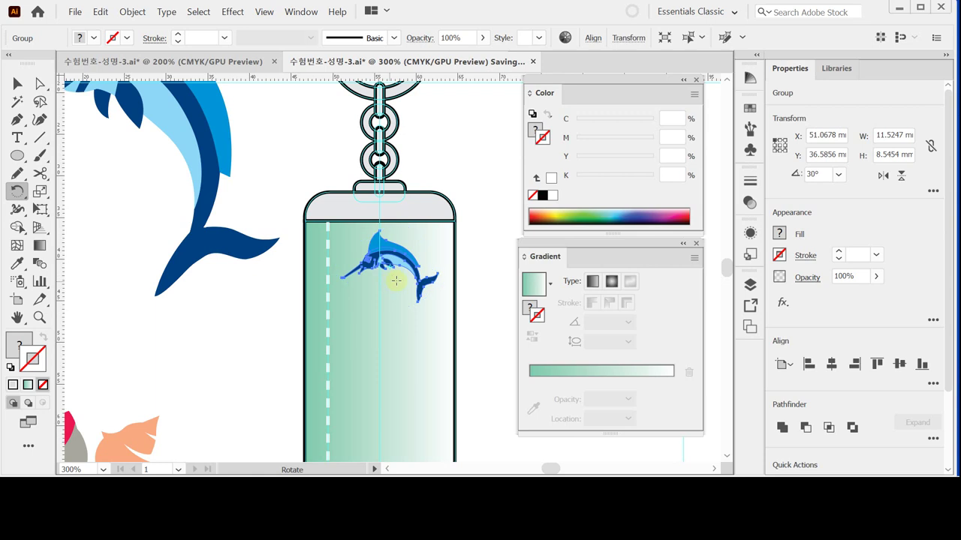
Copy the small marlin about 5.7 mm straight down on the green panel
click(18, 83)
key(space)
drag(349, 294, 351, 189)
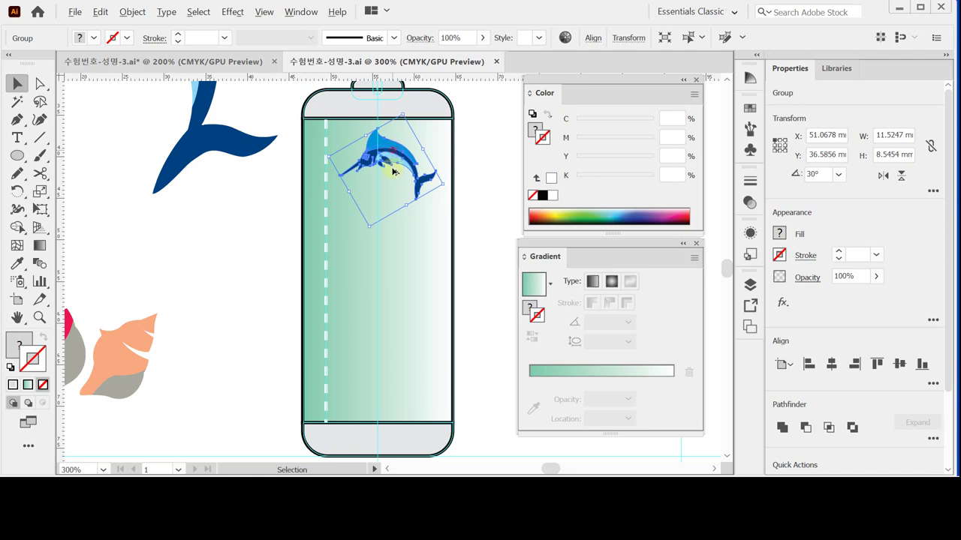
drag(394, 155, 392, 200)
key(shift)
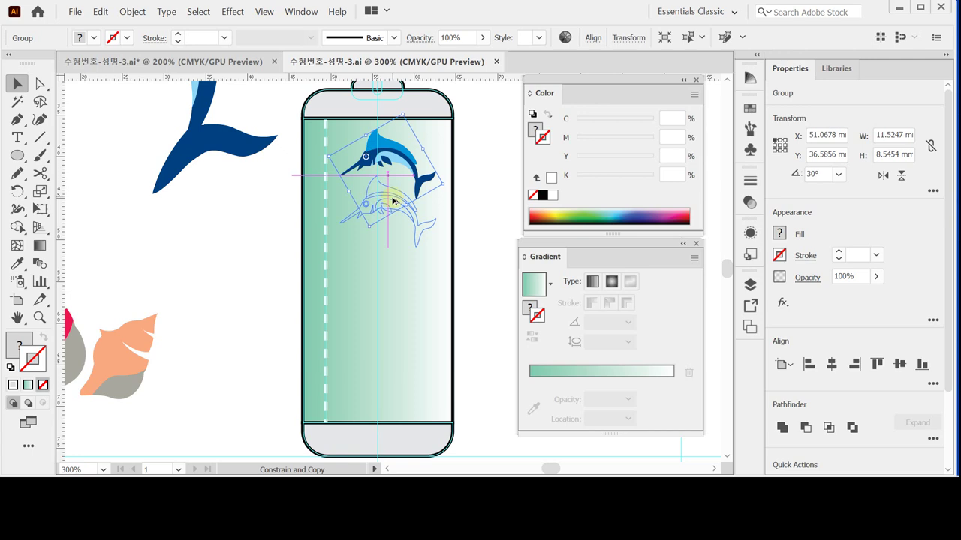
drag(393, 201, 391, 201)
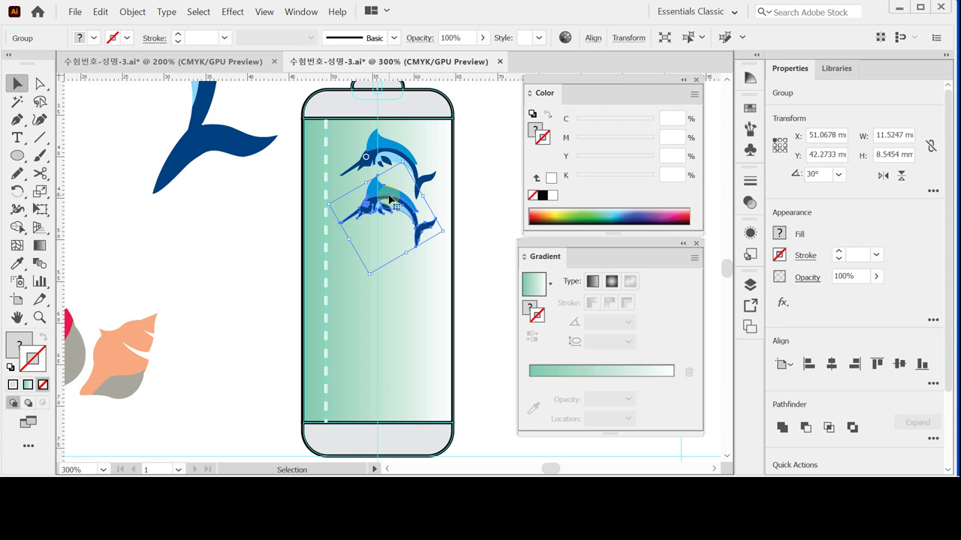
Repeat the last copy three times to complete a vertical column of five marlins
key(a)
key(ctrl+d)
key(ctrl+d)
key(ctrl+d)
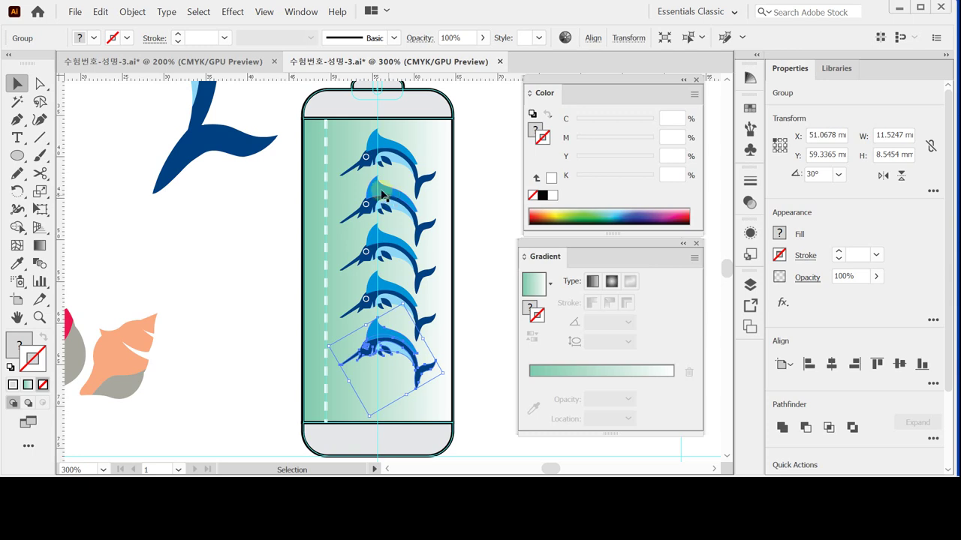
Select all five small marlins and nudge them slightly down on the panel
shift+click(379, 296)
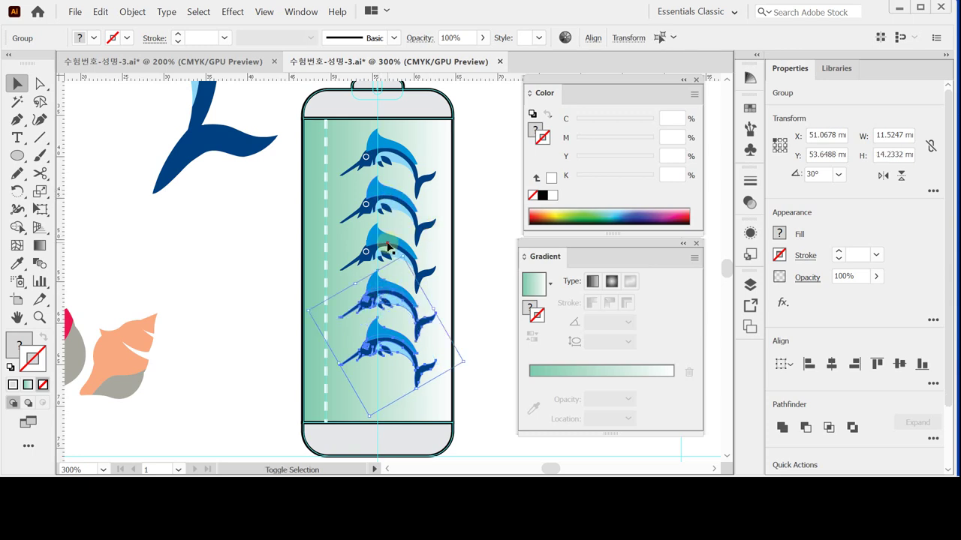
shift+click(379, 248)
shift+click(380, 199)
shift+click(383, 147)
shift+click(384, 147)
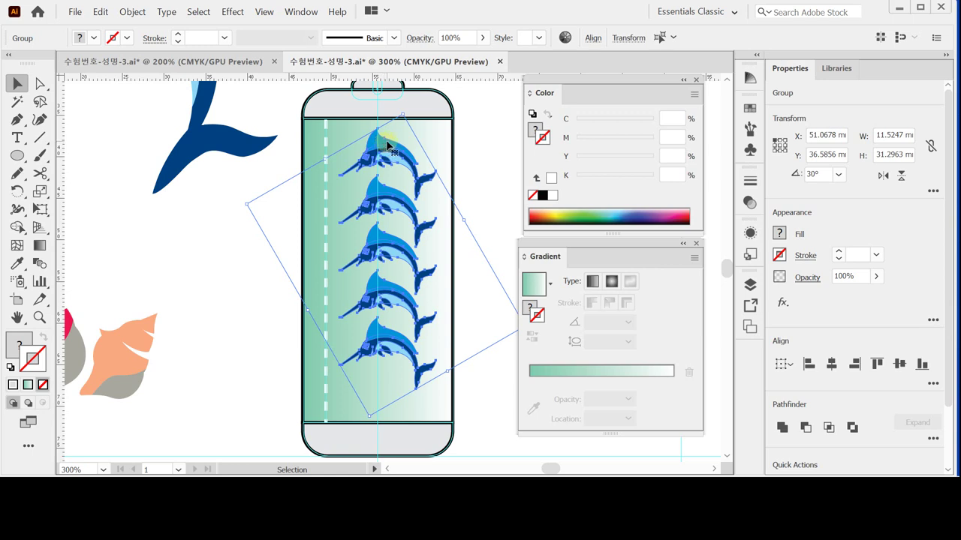
key(a)
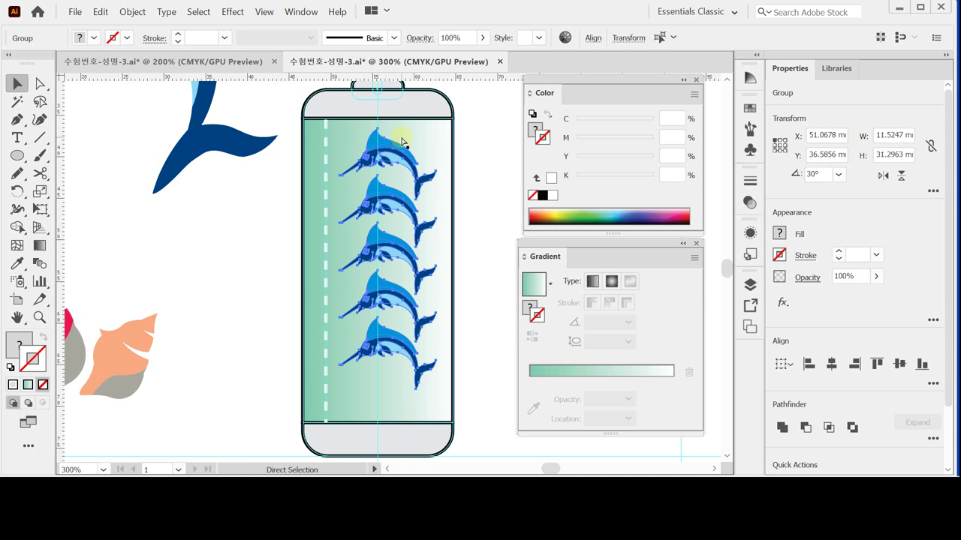
key(v)
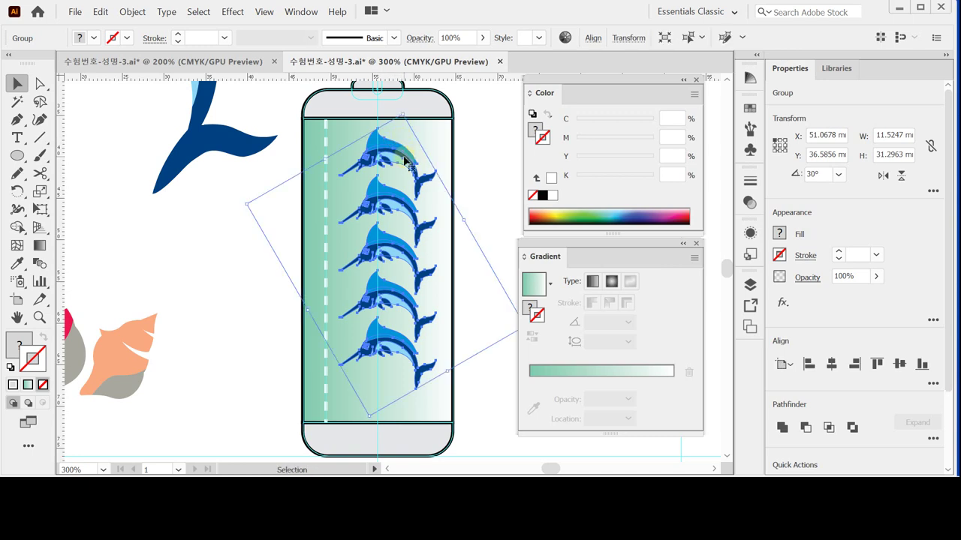
key(Down)
key(Down)
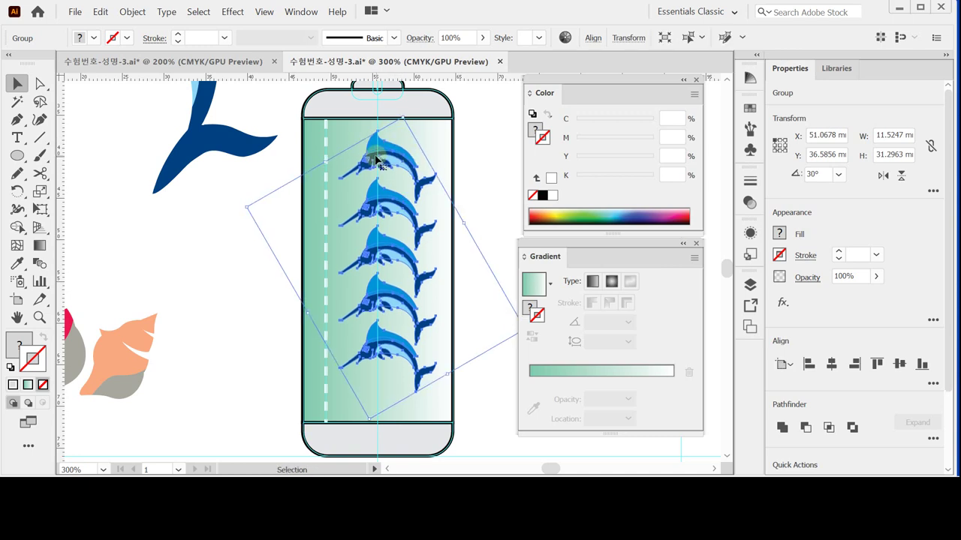
Nudge the five marlins about 1 mm further down the green panel and save the document
key(Down)
key(Down)
key(Down)
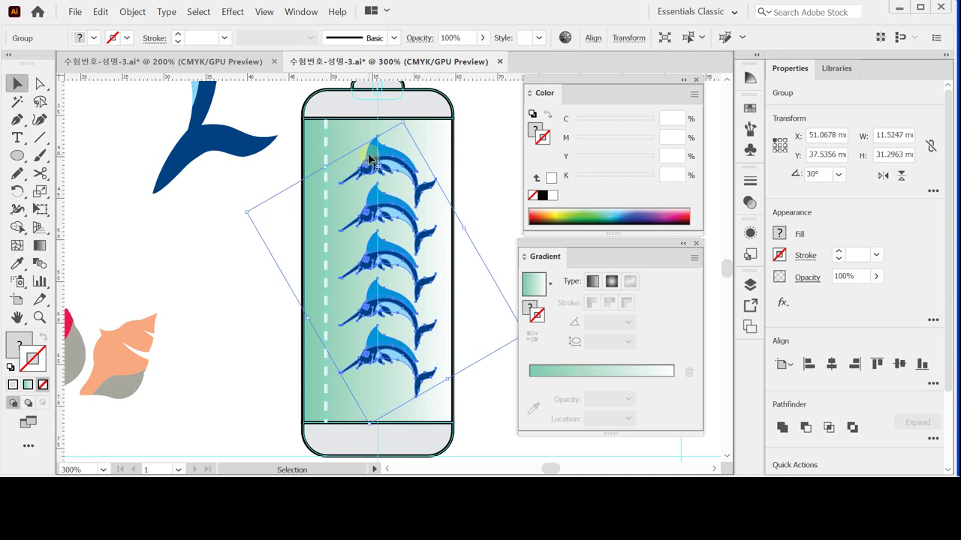
key(a)
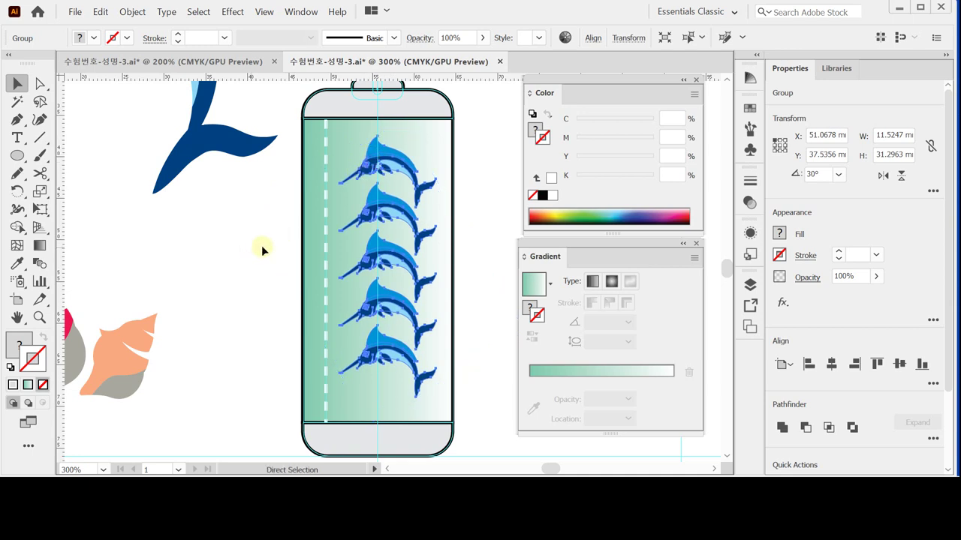
key(v)
key(ctrl+s)
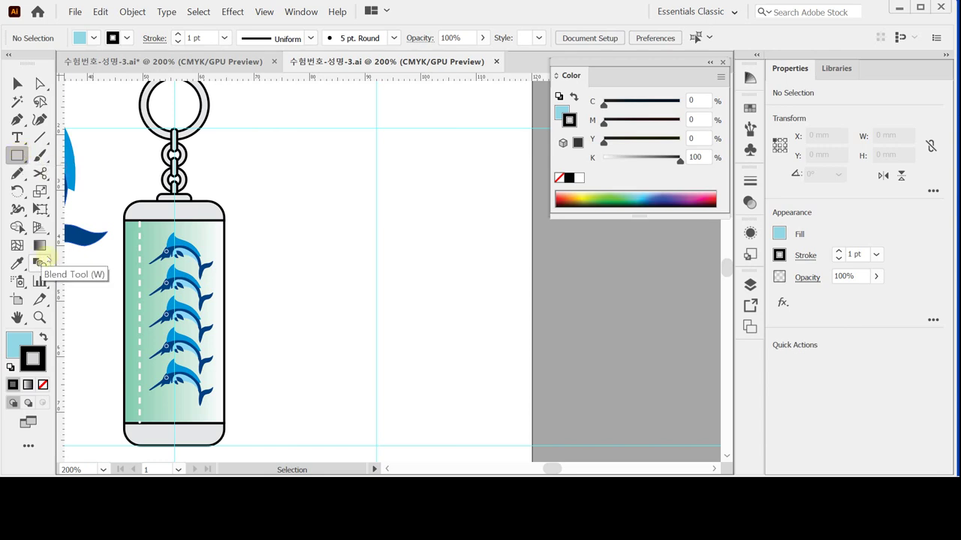
Draw a 44 × 57 mm rectangle on the upper horizontal guide, in the empty area beside the key-ring case
click(279, 130)
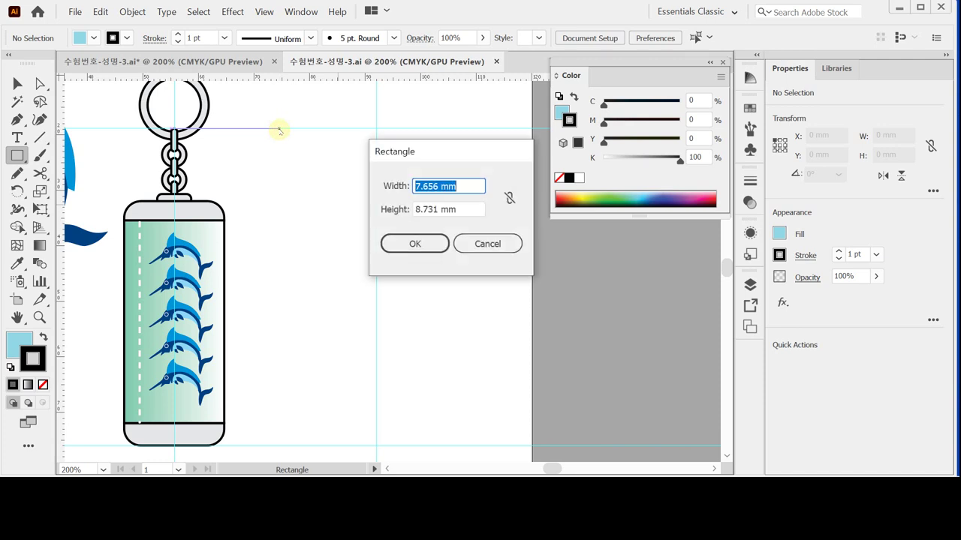
text(44)
key(Tab)
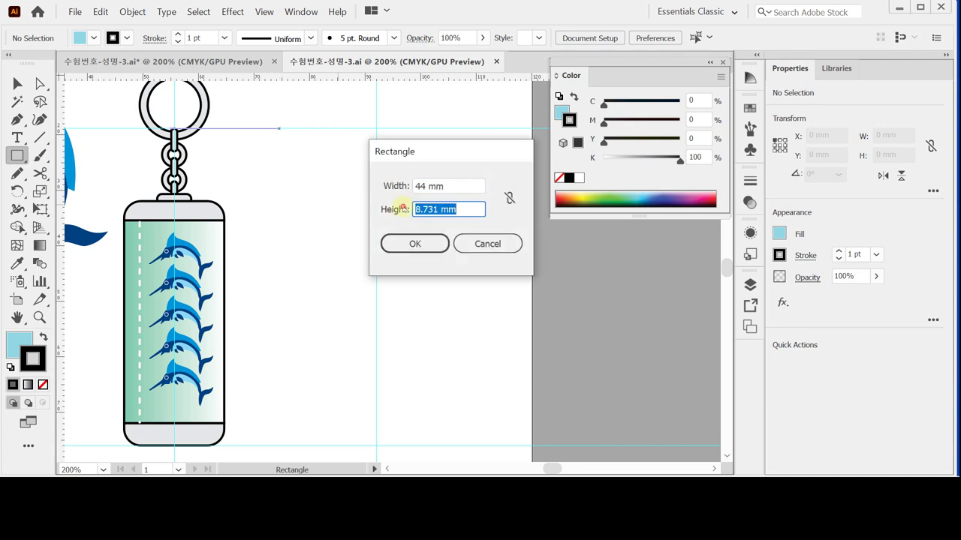
text(57)
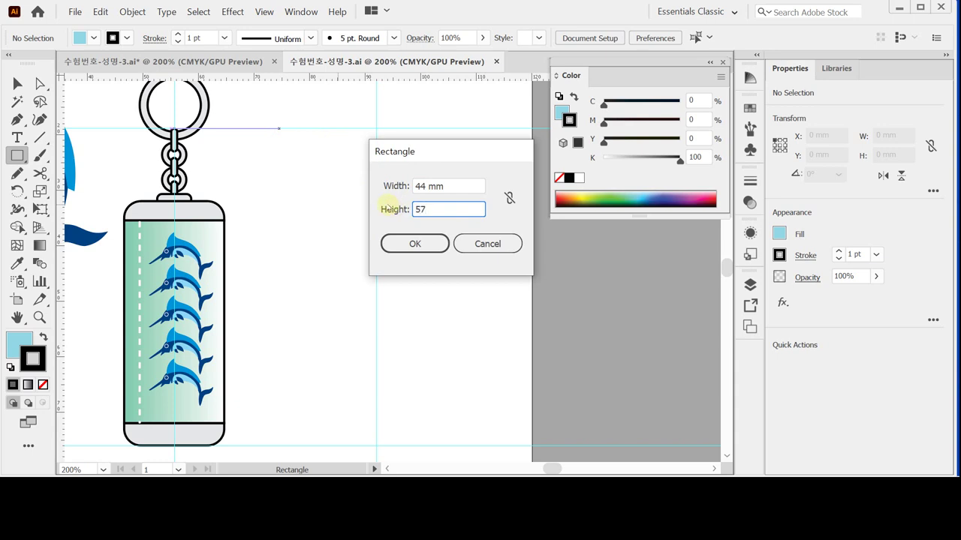
click(409, 243)
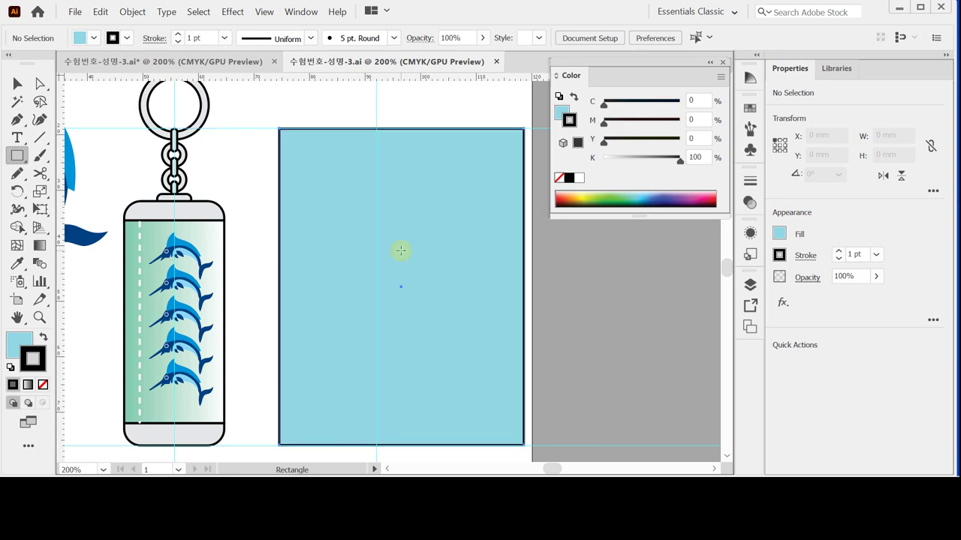
Shift the blue rectangle left until its X position is about 70.13 mm, centred on the vertical guide, and save the document
drag(400, 251, 387, 247)
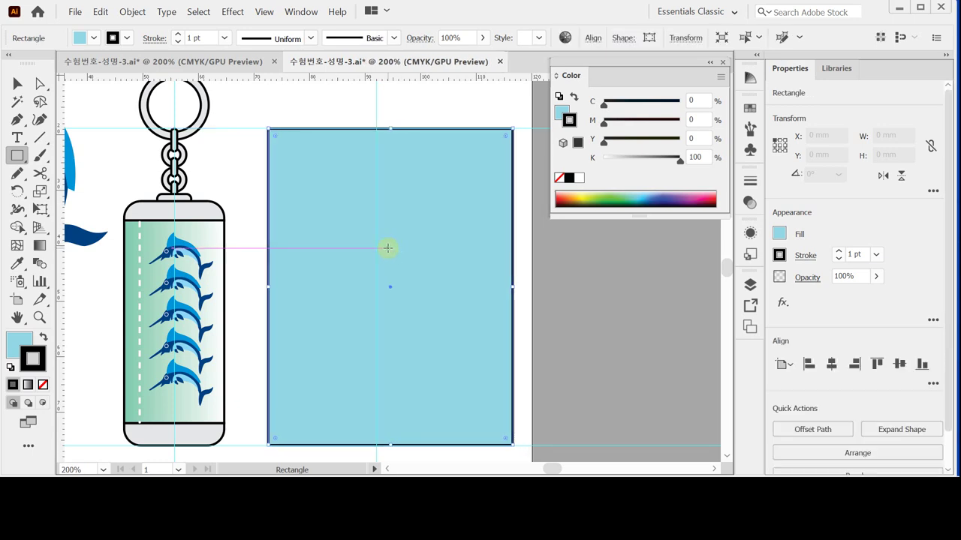
key(Left)
key(Left)
key(Left)
key(Left)
key(Left)
key(Left)
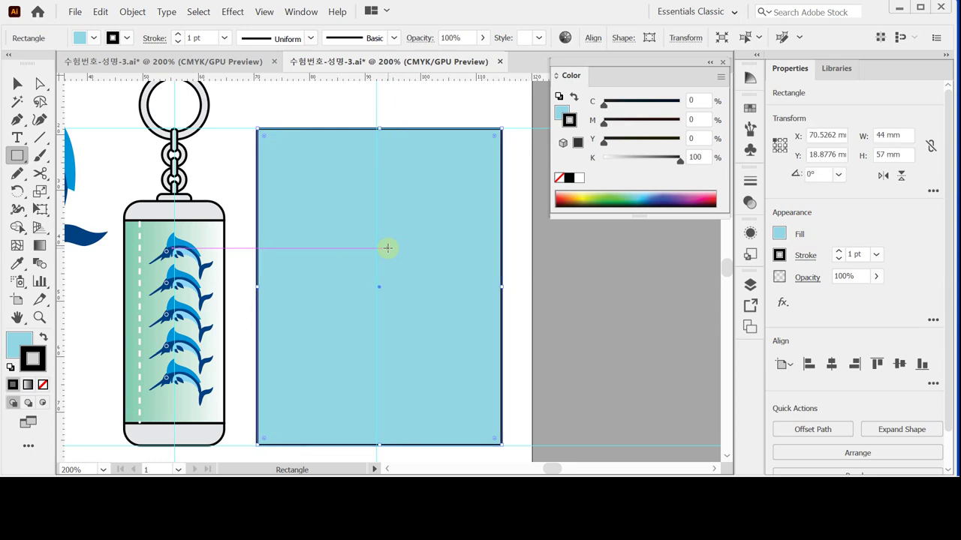
key(Left)
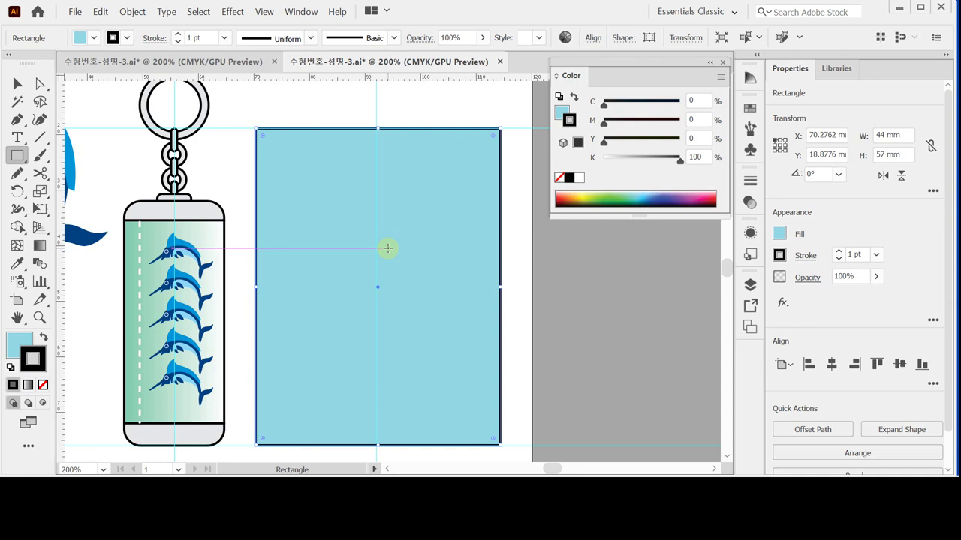
key(Left)
key(Left)
key(Left)
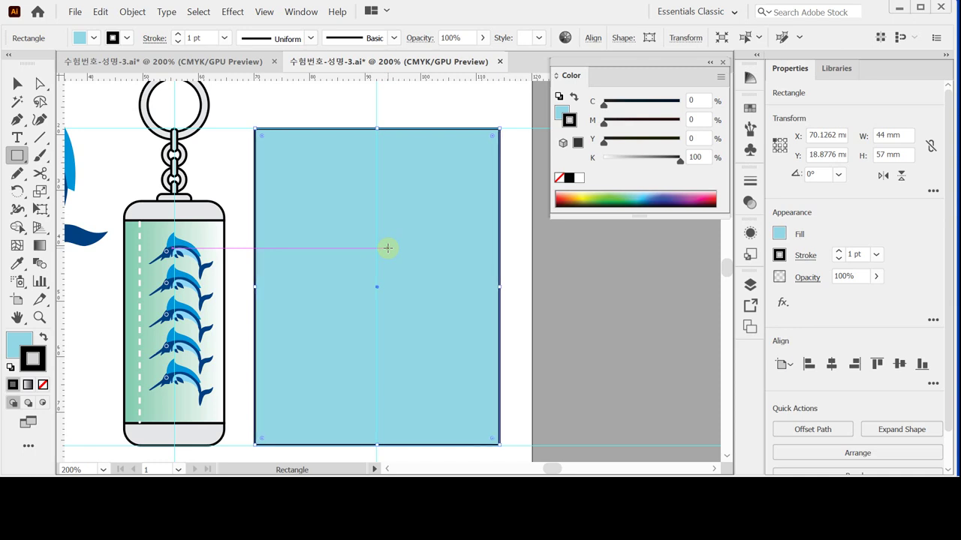
key(v)
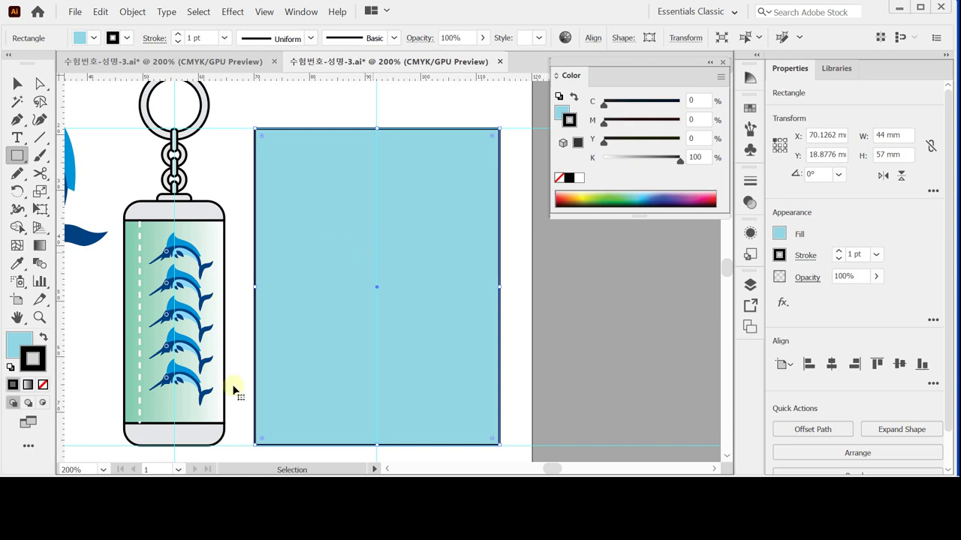
key(ctrl+s)
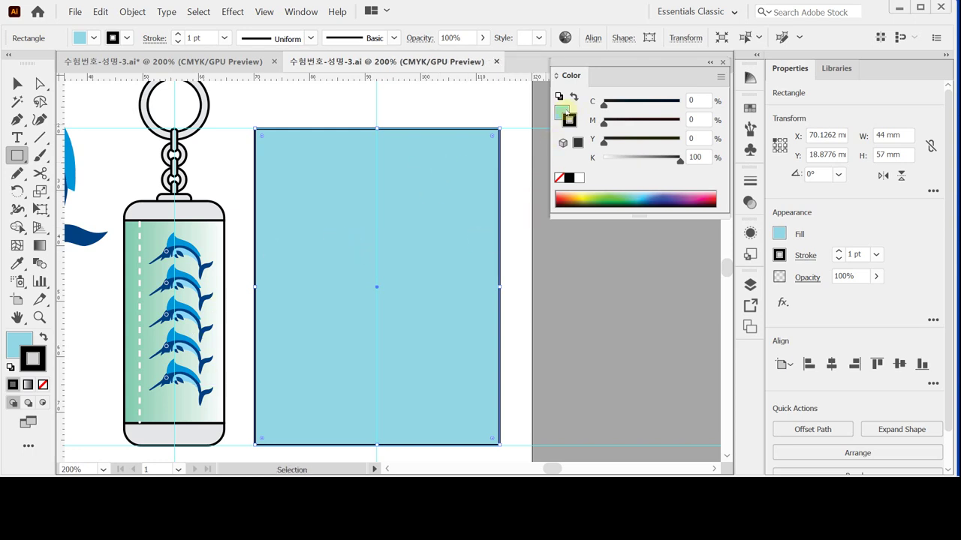
Reduce the blue rectangle's black stroke to 0.5 pt, save the document and deselect the rectangle
click(563, 114)
click(569, 120)
click(868, 255)
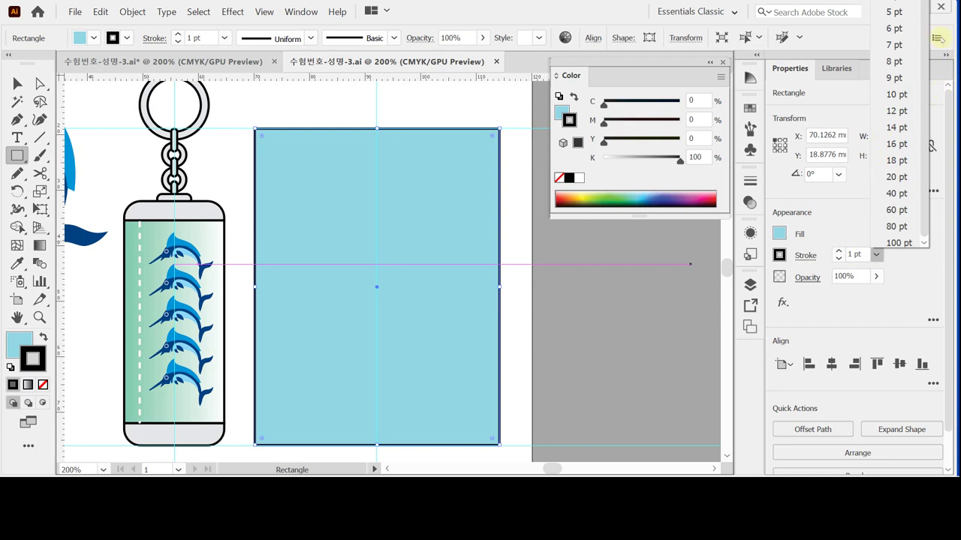
scroll(923, 35, up, 3)
click(893, 27)
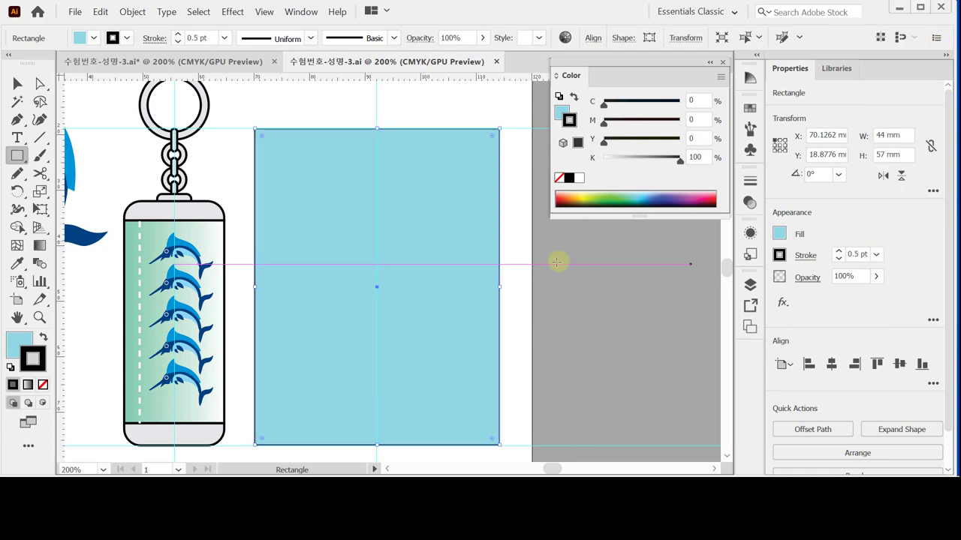
key(ctrl)
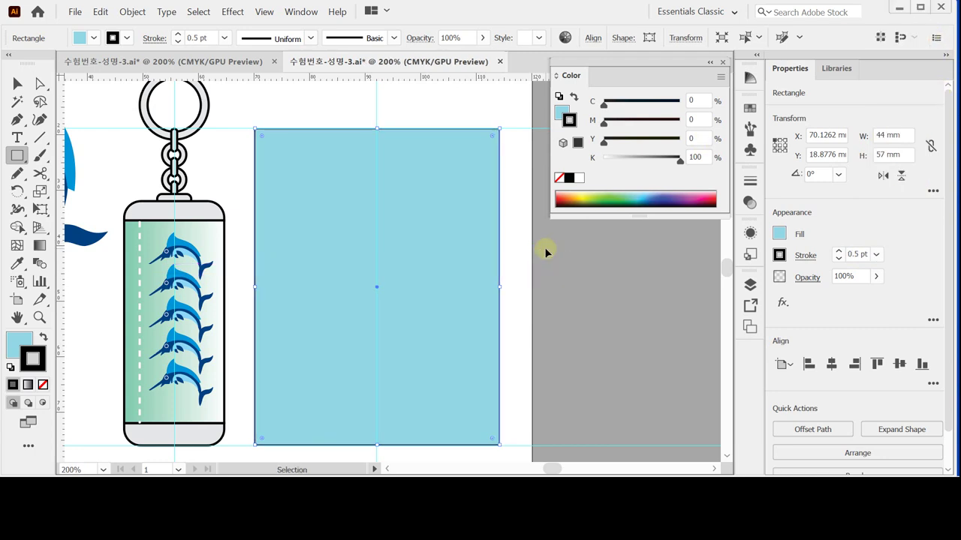
key(ctrl+s)
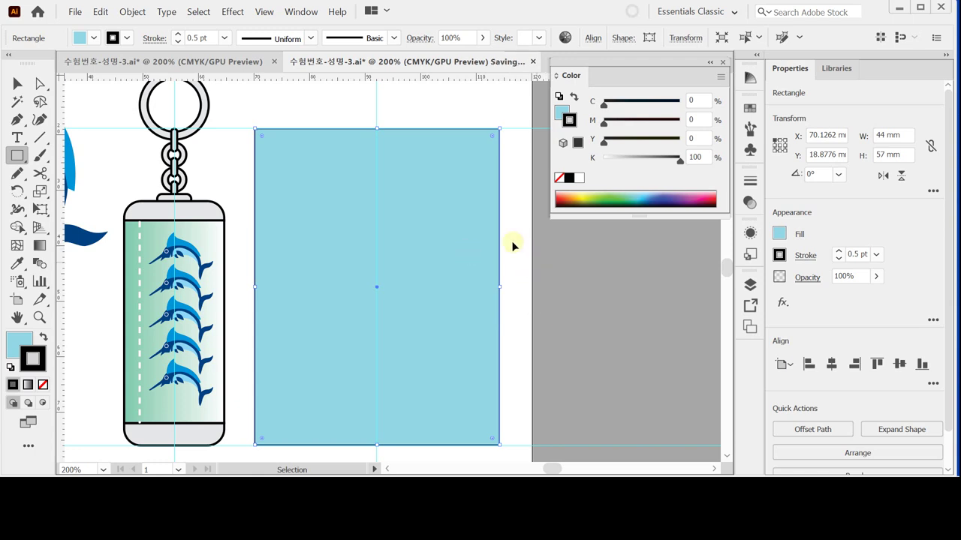
ctrl+click(517, 238)
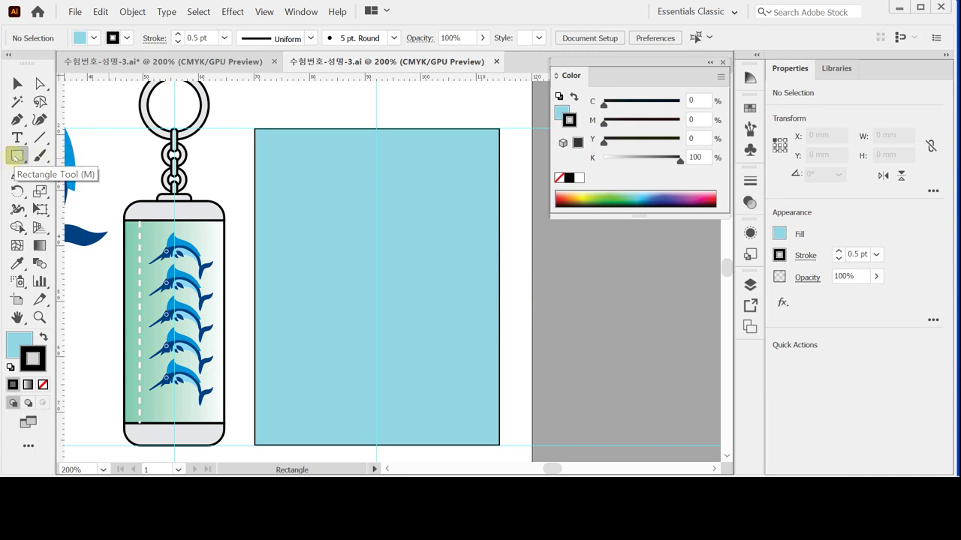
Draw a 43.8 × 45 mm rectangle starting from the upper-left corner of the large blue rectangle
click(255, 130)
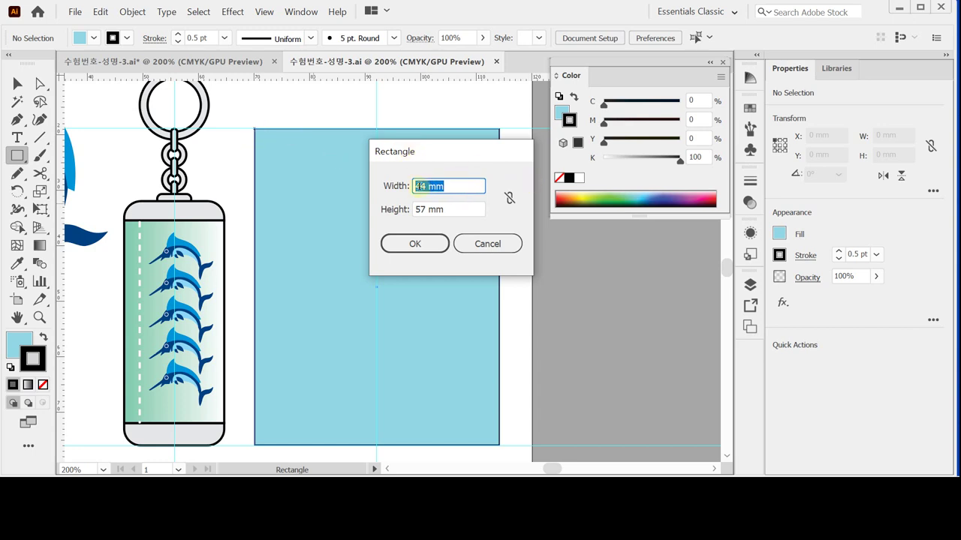
drag(417, 186, 478, 188)
text(3.8)
key(Tab)
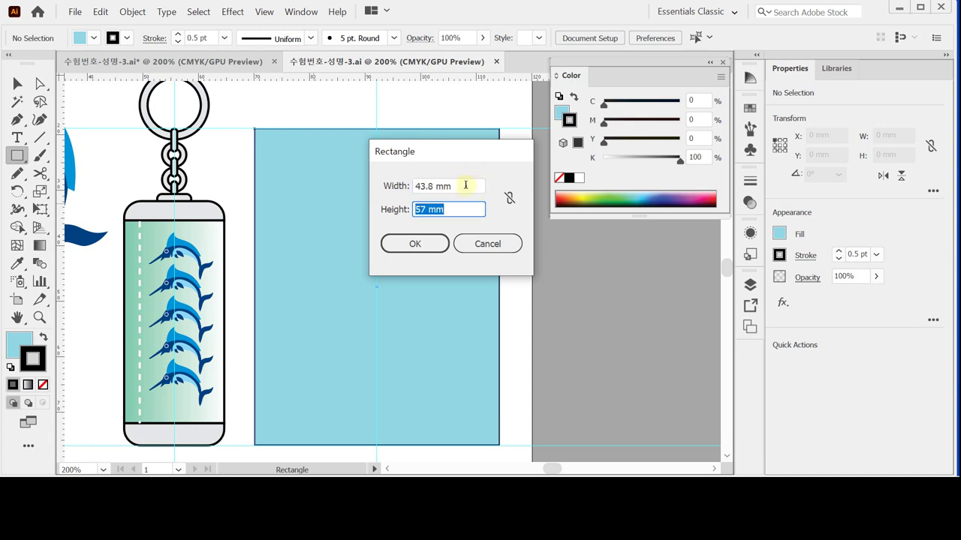
text(45)
key(Tab)
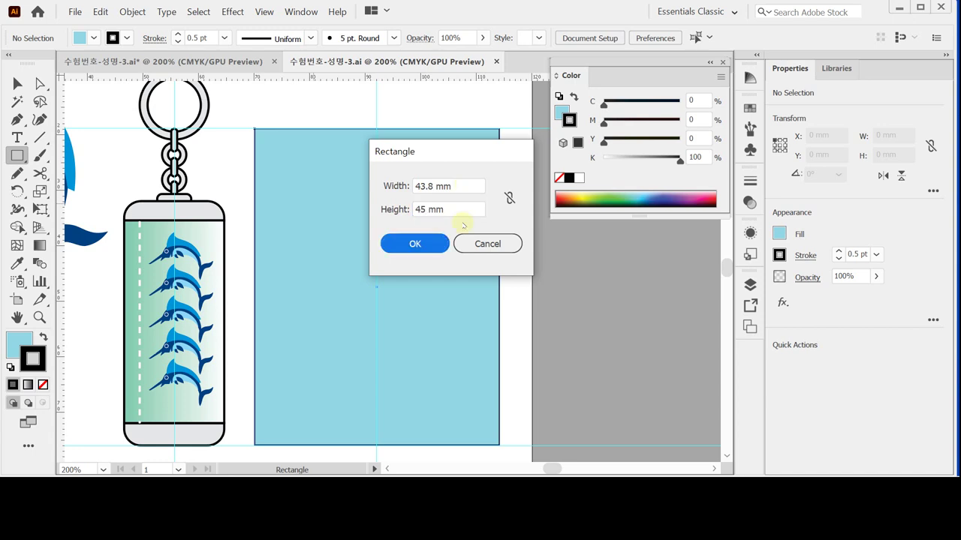
click(417, 247)
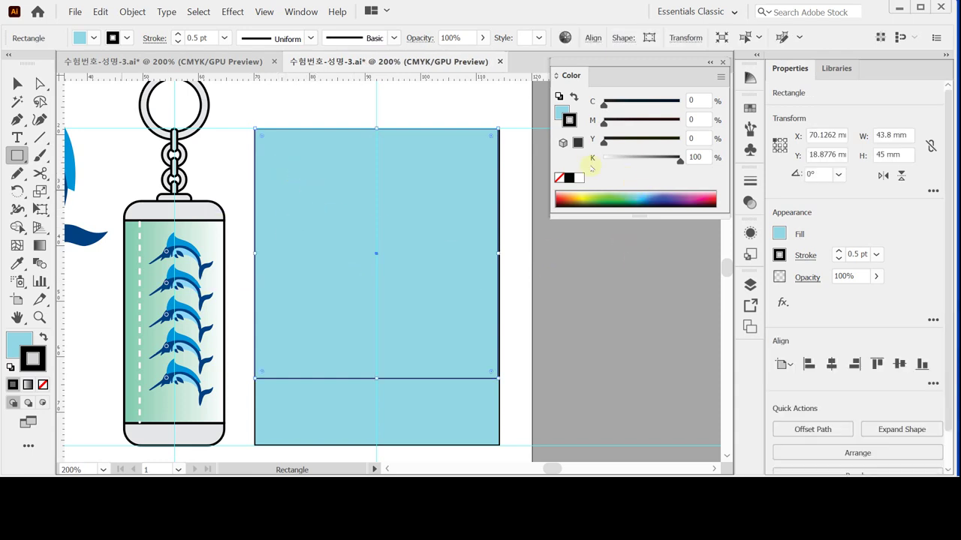
Give the smaller rectangle a white fill, no stroke and 80% opacity
key(x)
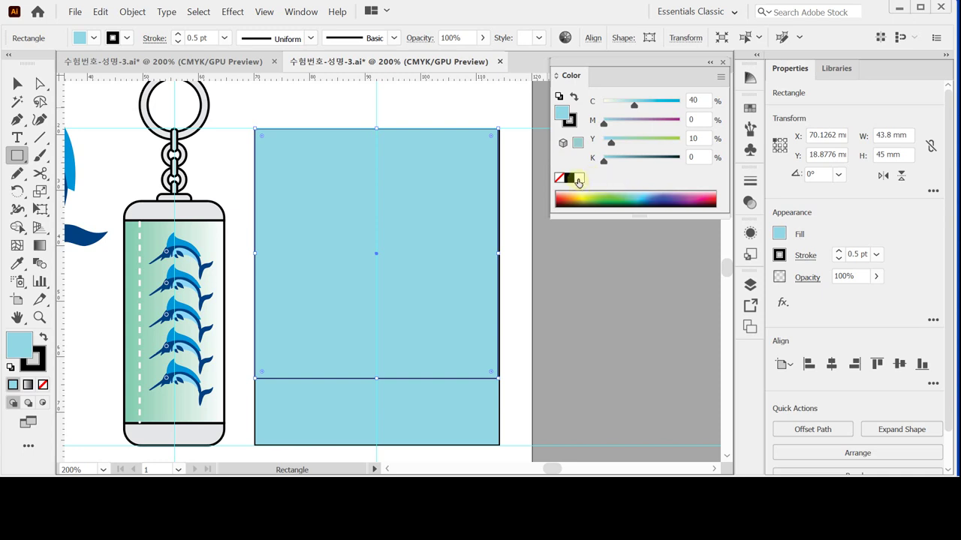
click(578, 178)
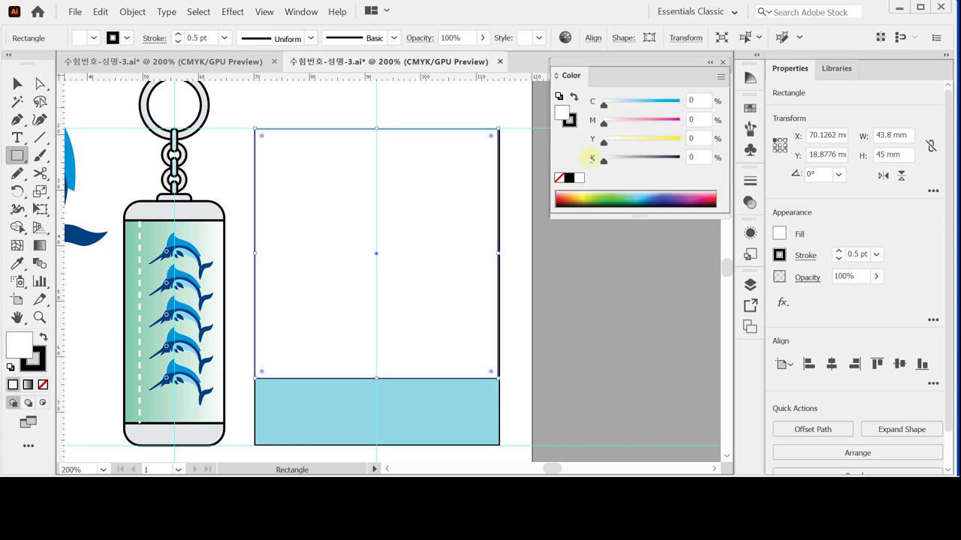
click(571, 124)
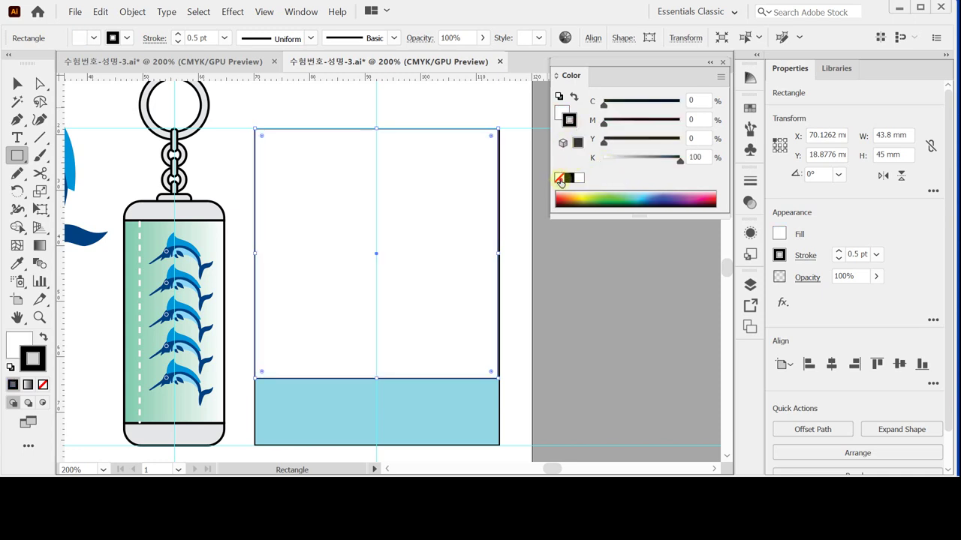
click(559, 178)
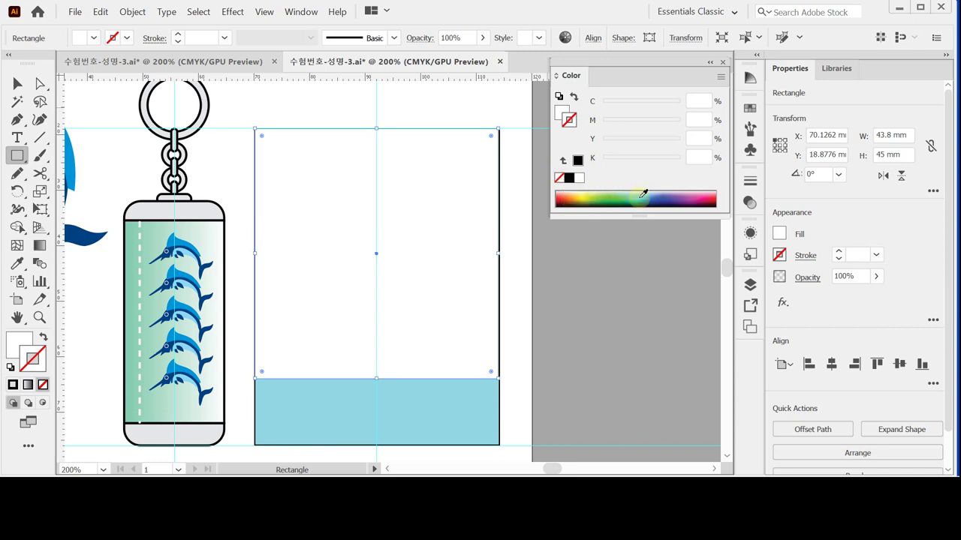
click(848, 277)
text(80)
key(Return)
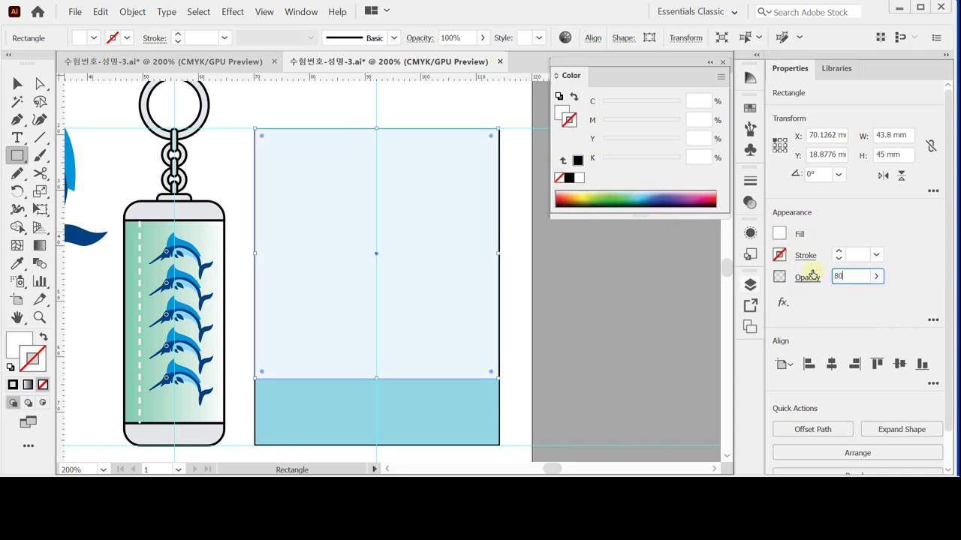
Select the white and blue rectangles together, centre them horizontally on each other and deselect them
key(v)
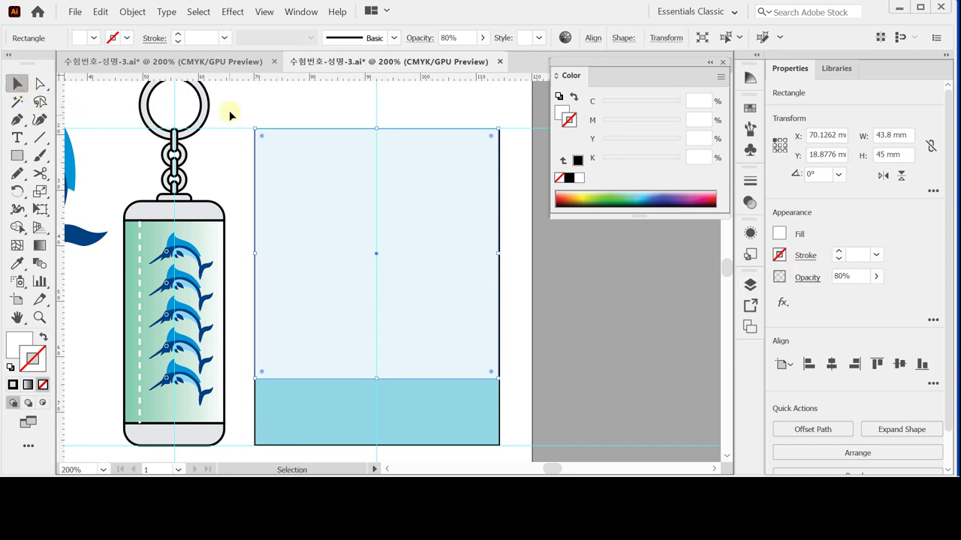
drag(229, 110, 273, 196)
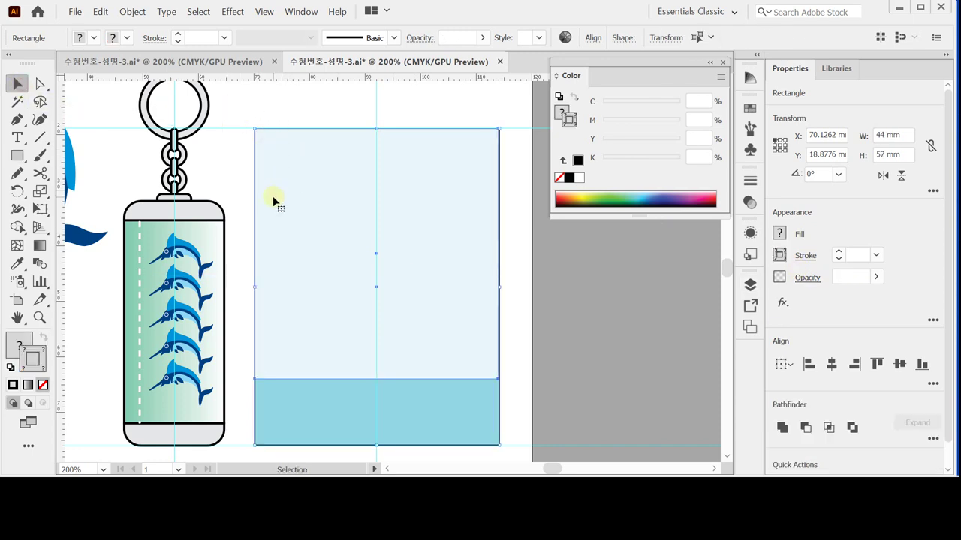
click(809, 364)
click(830, 364)
click(520, 310)
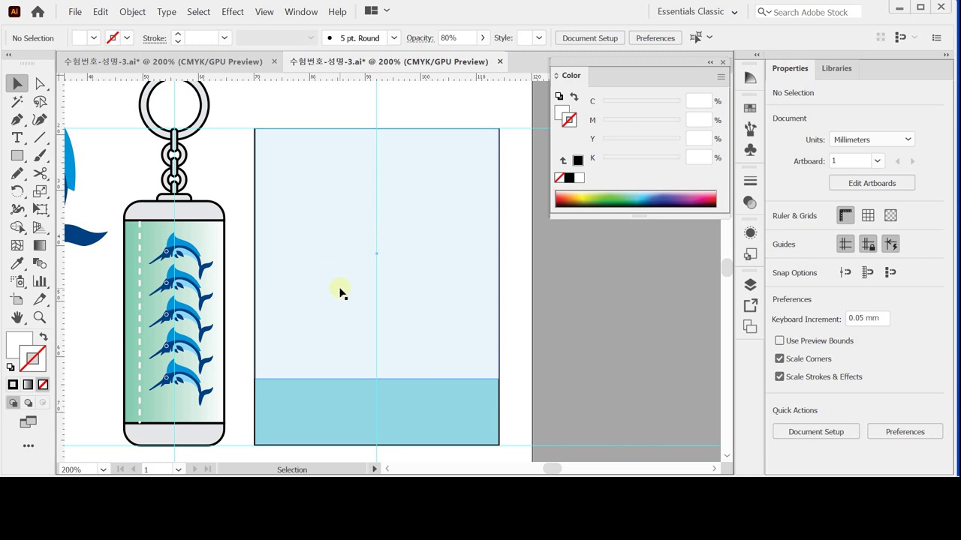
Draw a horizontal line about 44 mm long across the white rectangle near its lower edge and colour its stroke C 60, M 50
click(41, 139)
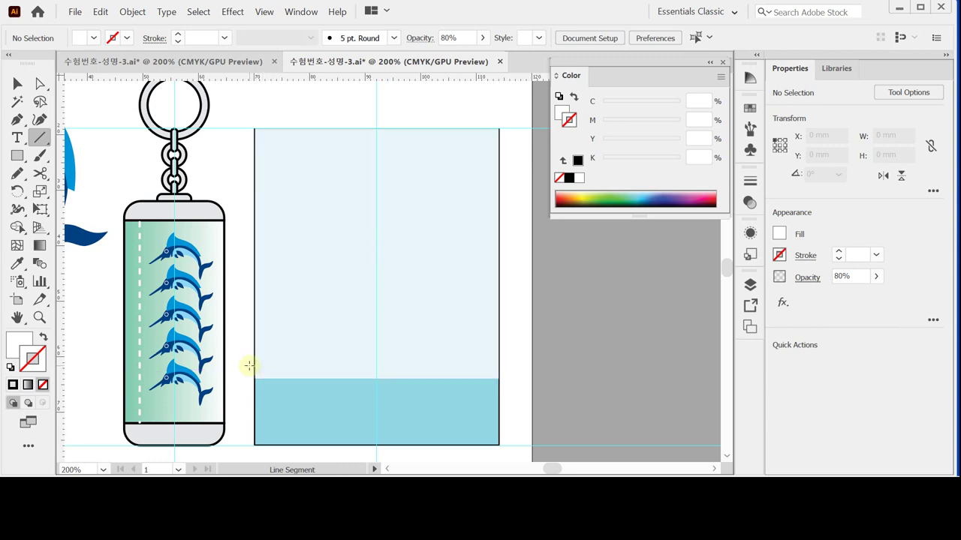
drag(254, 364, 499, 365)
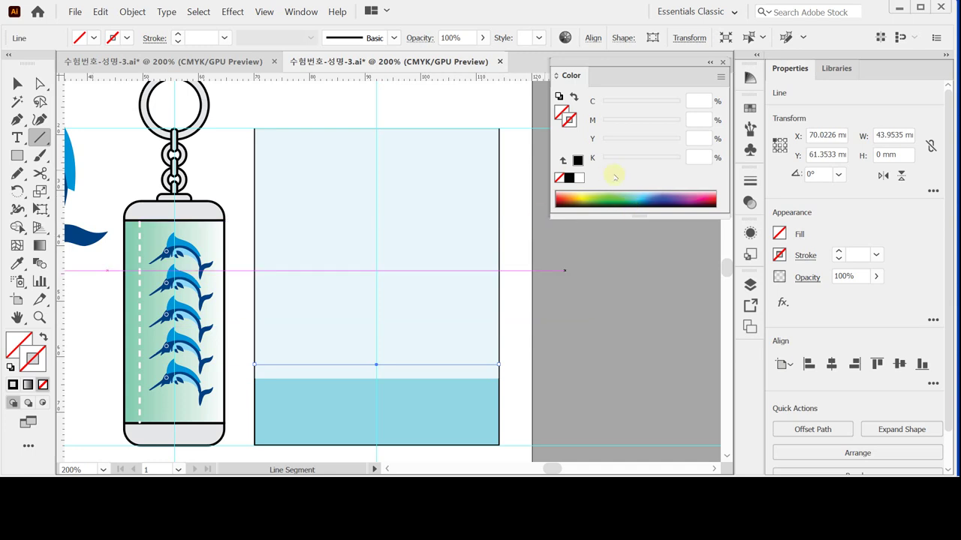
click(579, 178)
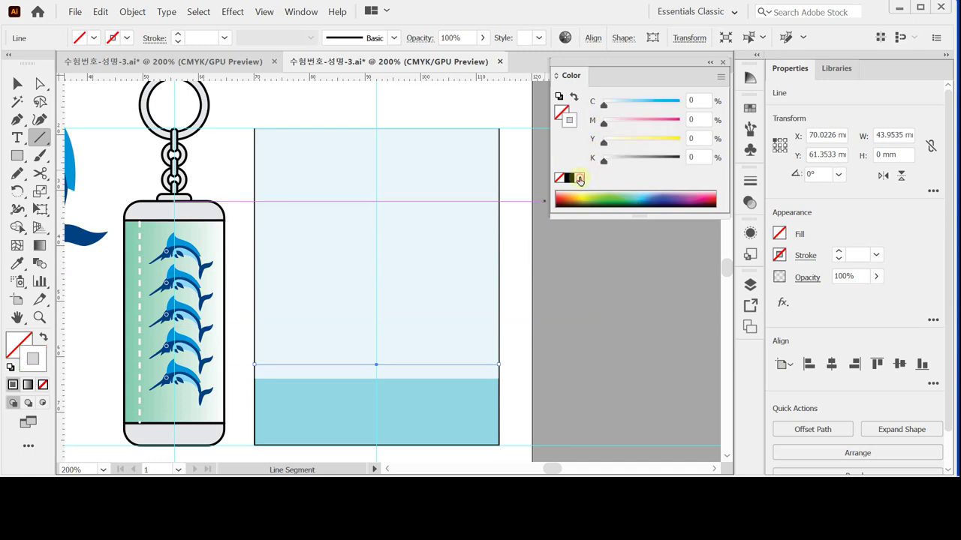
click(689, 100)
text(60)
click(691, 119)
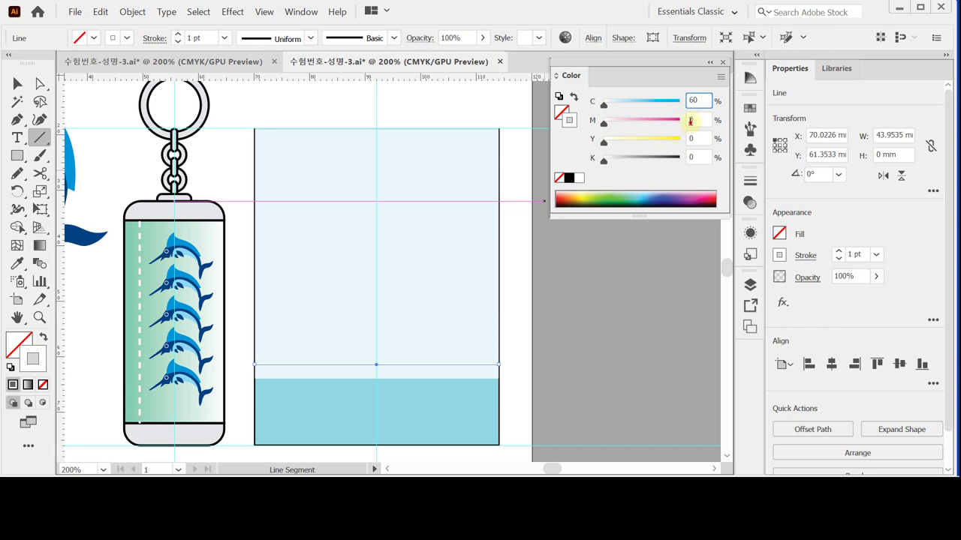
text(50)
key(Return)
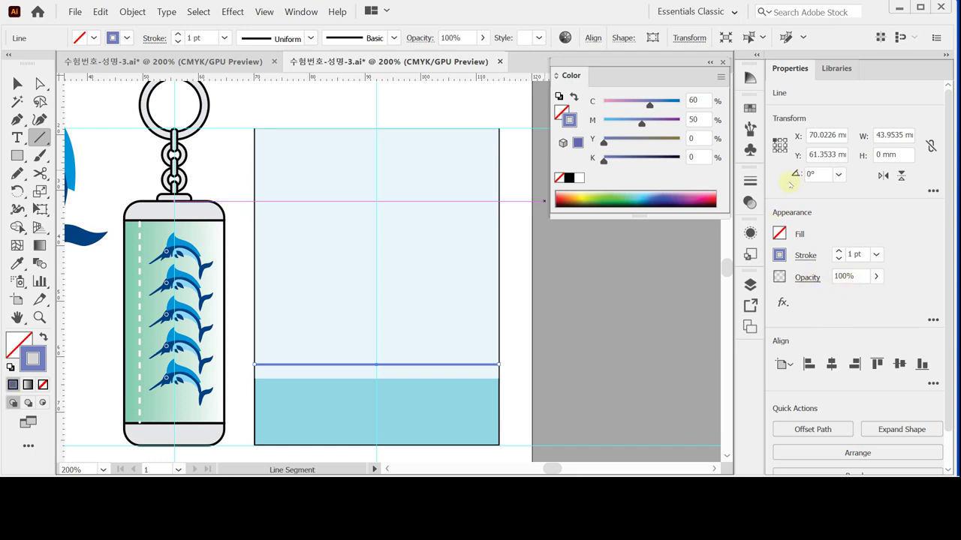
Give the horizontal line a 2 pt dashed stroke with dash 17, gap 3, dash 6, gap 3 pt, and save the file
click(803, 255)
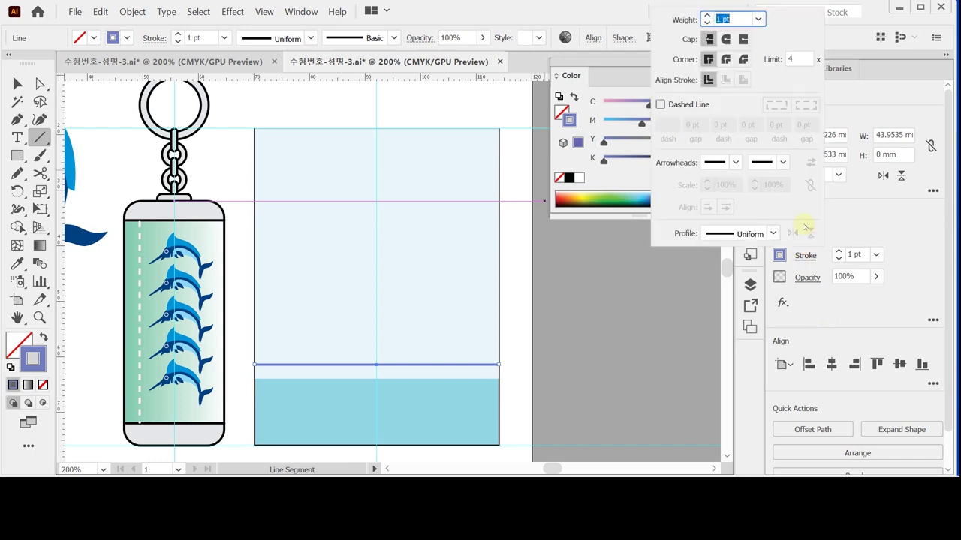
click(707, 17)
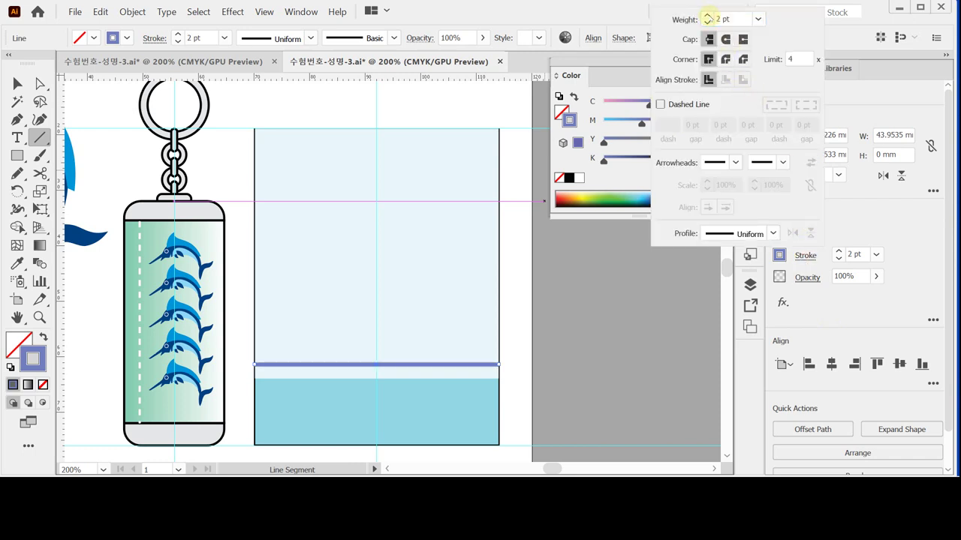
click(661, 105)
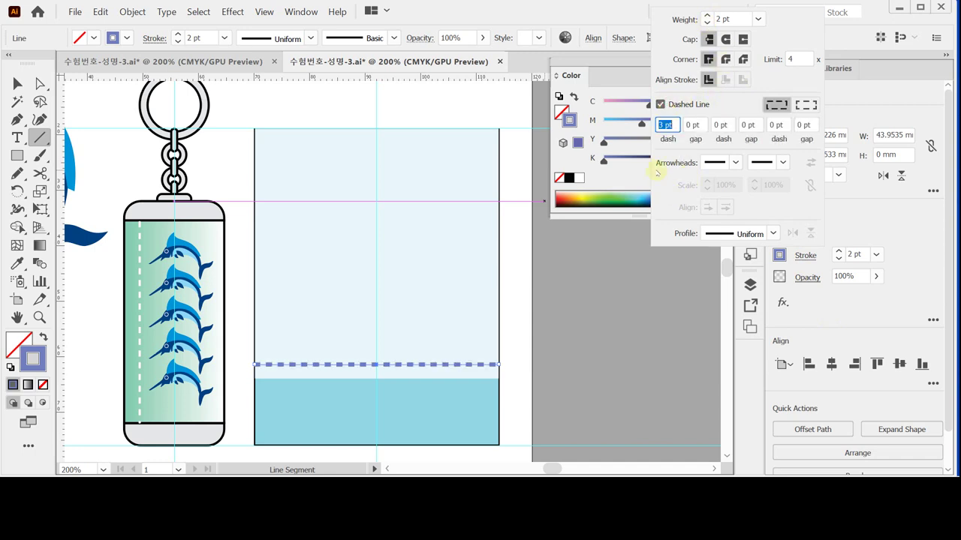
text(17)
key(Tab)
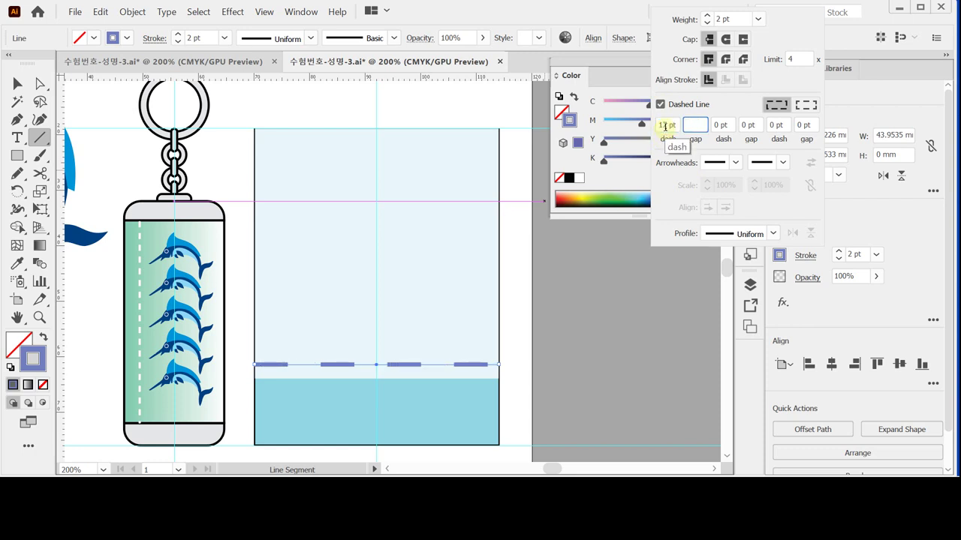
text(3)
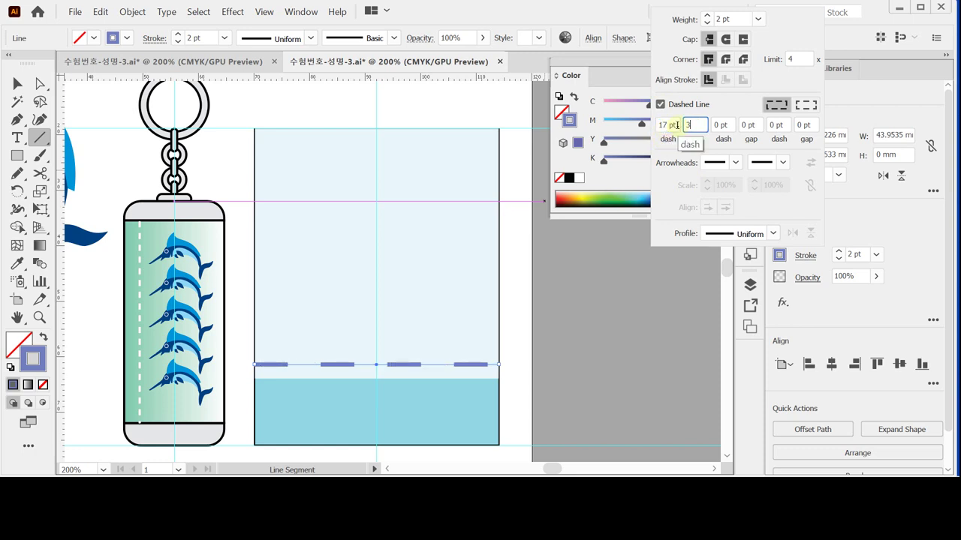
key(Tab)
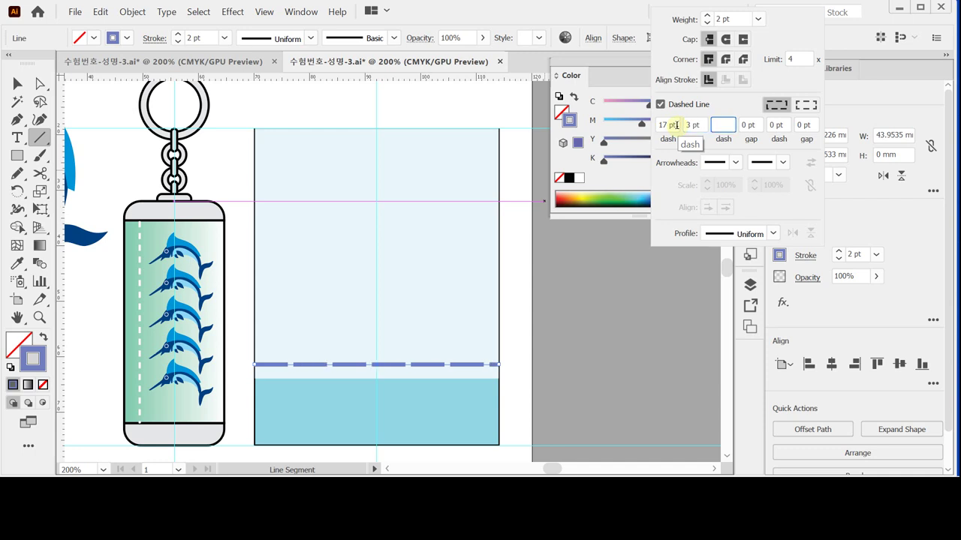
text(6)
key(Tab)
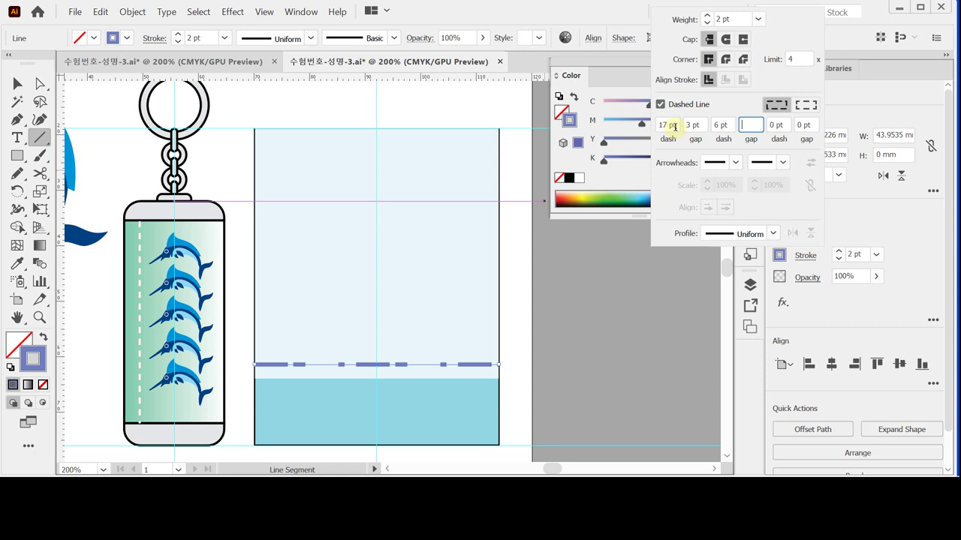
text(3)
key(Return)
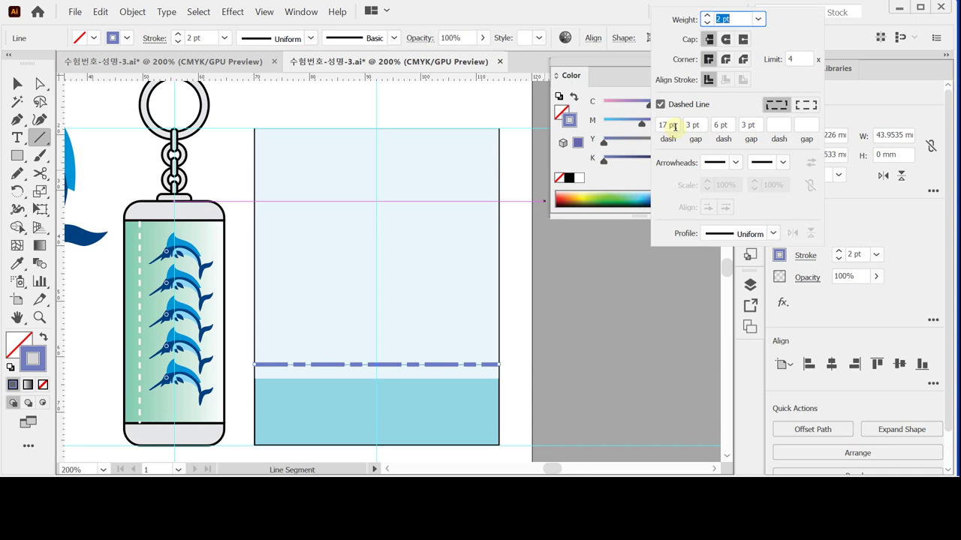
click(481, 100)
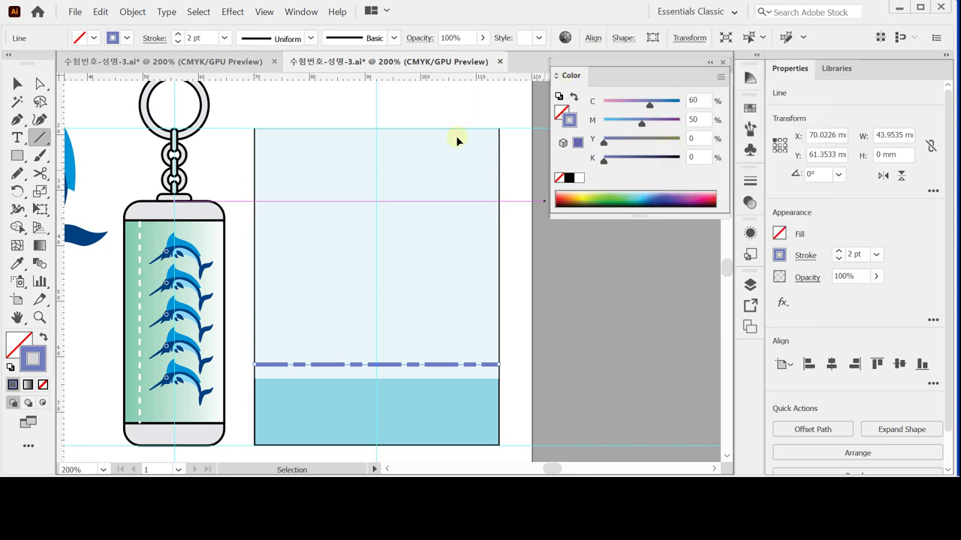
drag(456, 161, 416, 258)
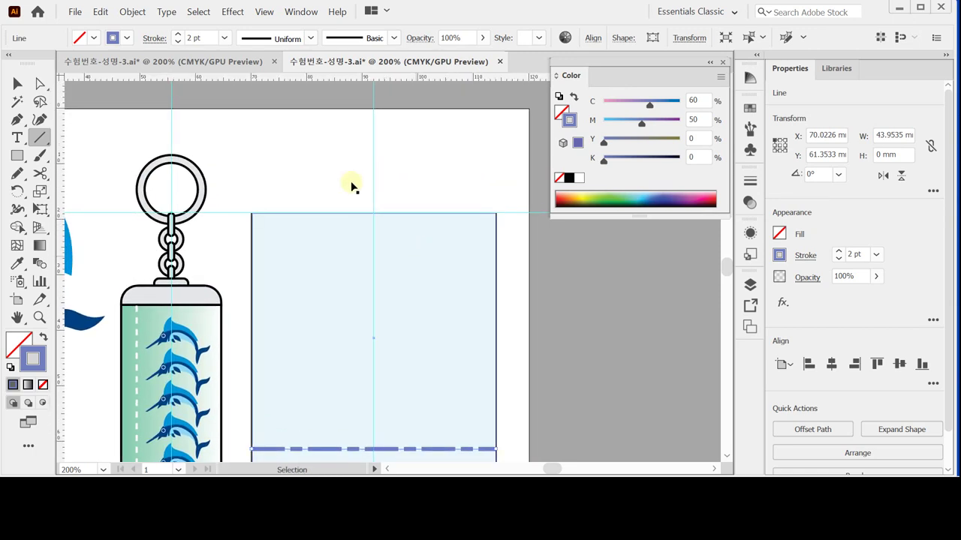
key(ctrl+s)
Draw a 20 × 37 mm ellipse on the vertical guide through the panel, overlapping the panel's upper edge
click(18, 155)
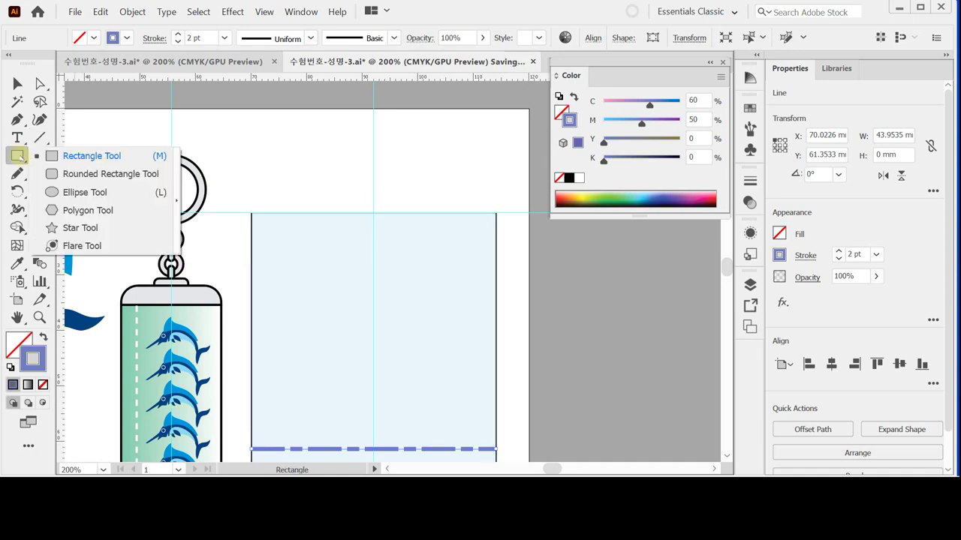
click(73, 193)
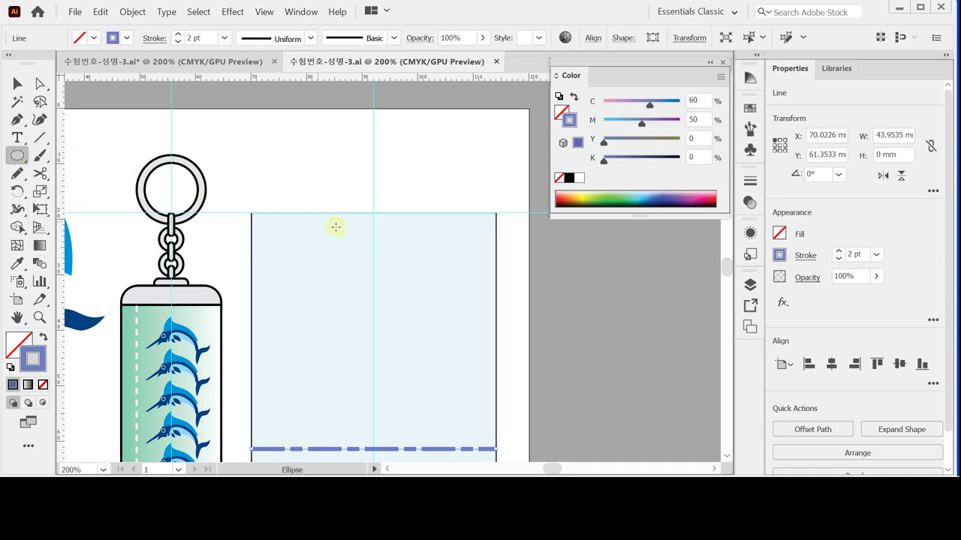
click(373, 238)
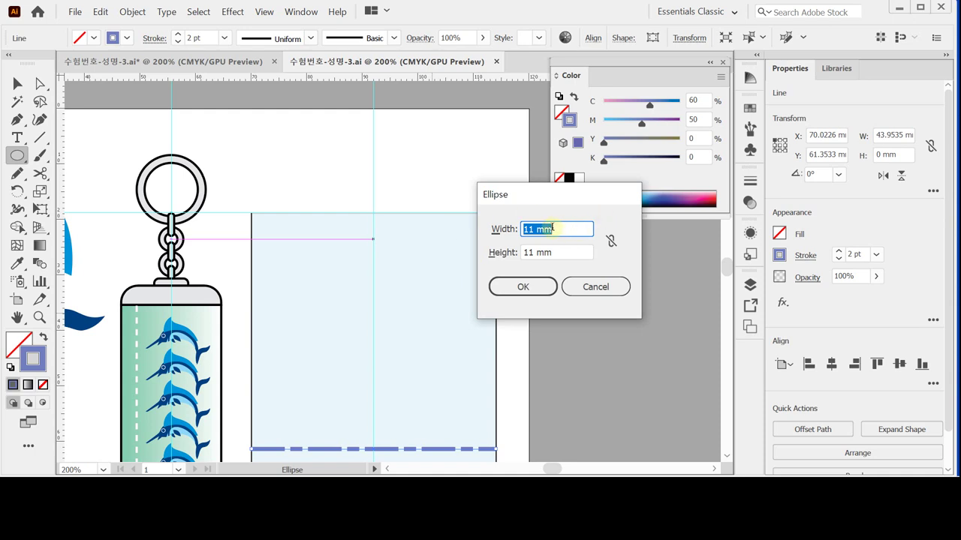
text(20)
click(500, 229)
click(499, 253)
text(37)
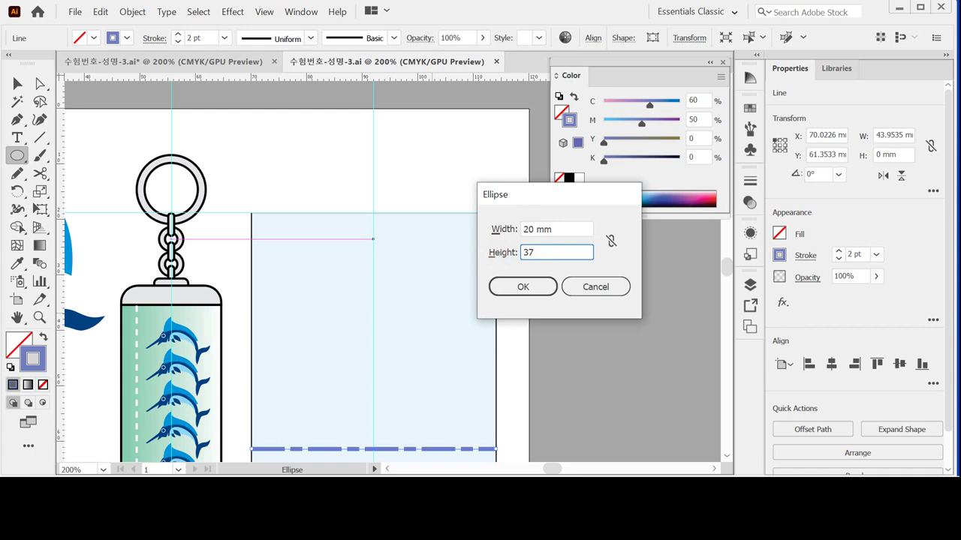
key(Return)
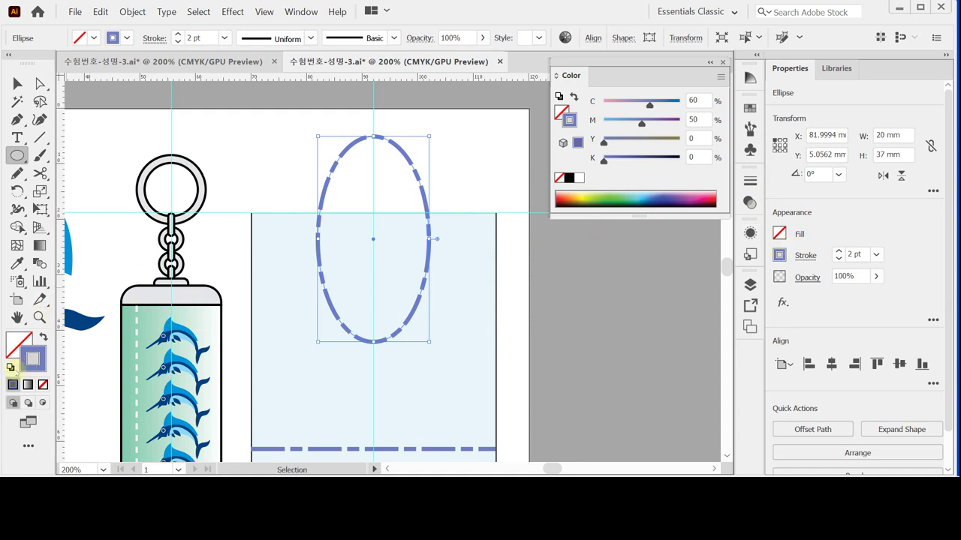
Reset the ellipse to the default solid appearance, remove its fill and set its stroke colour to K 40
click(9, 367)
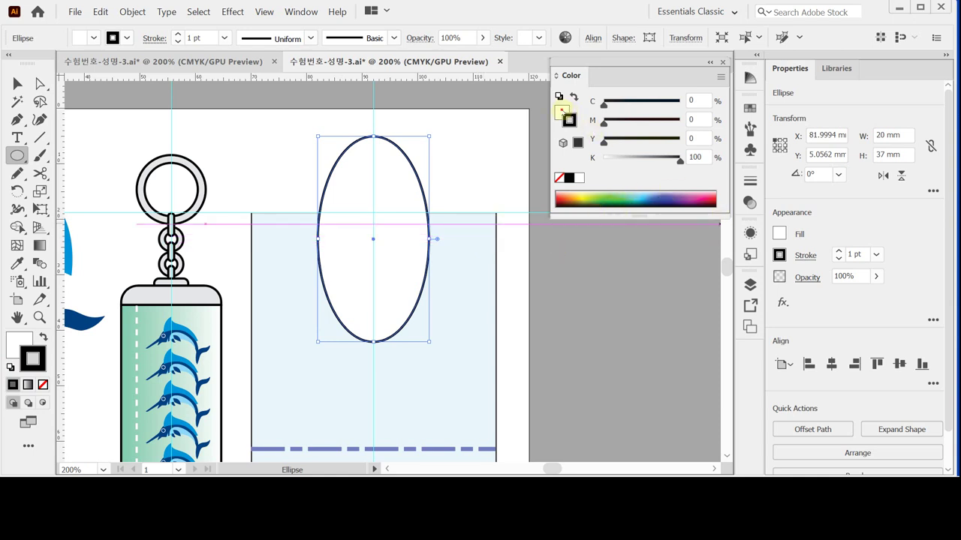
click(561, 112)
click(559, 177)
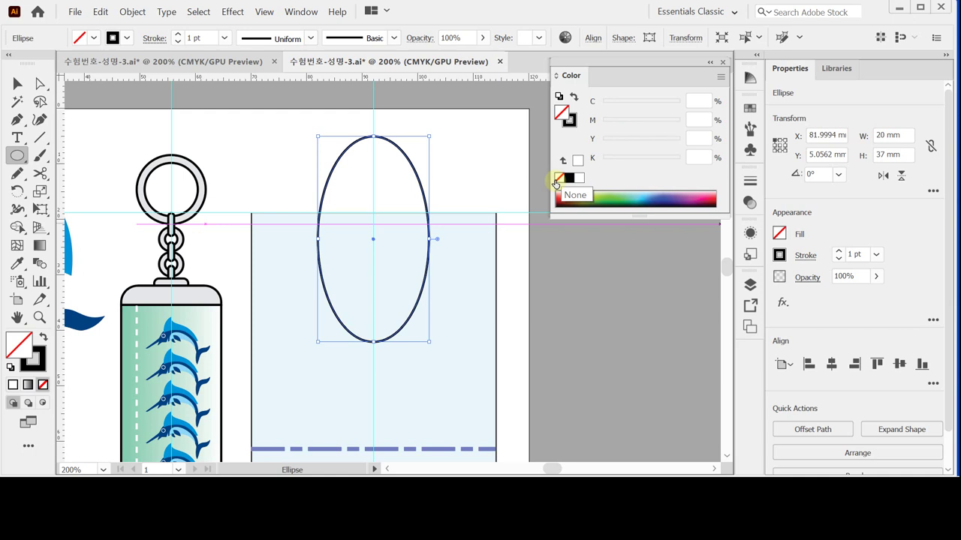
click(569, 120)
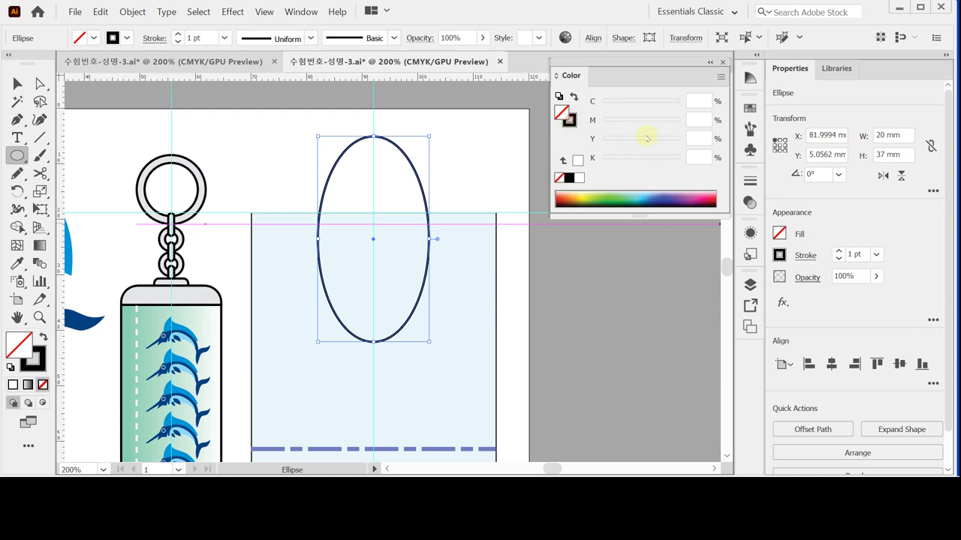
double_click(698, 159)
text(40)
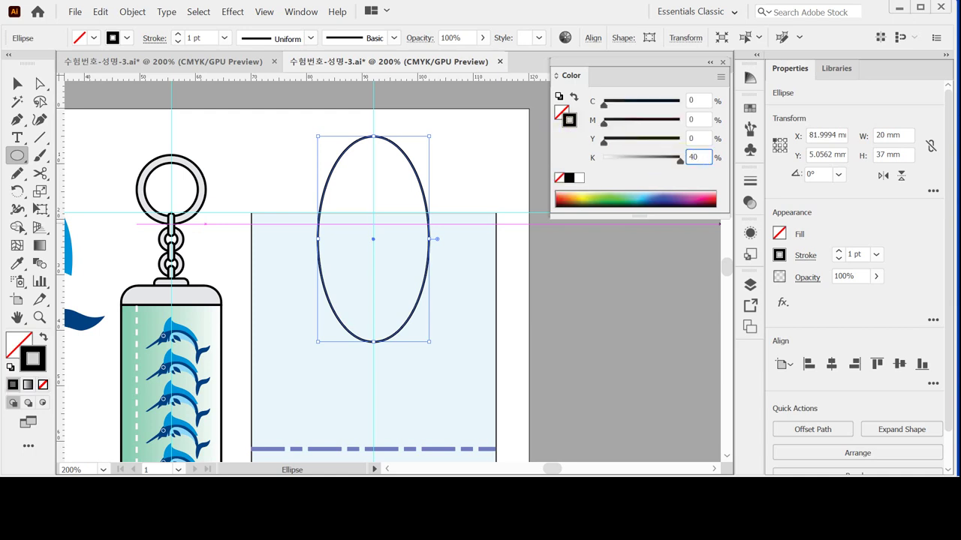
key(Return)
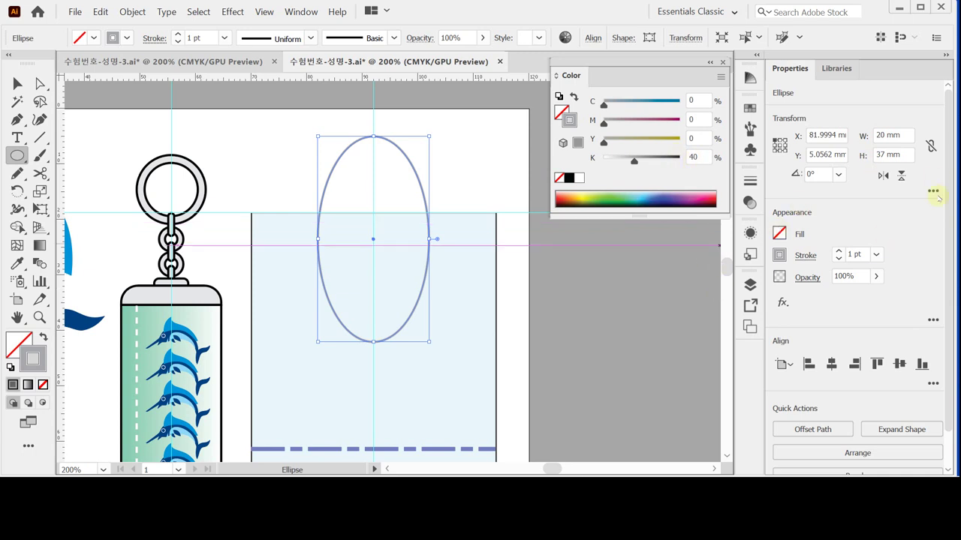
Set the ellipse's stroke weight to 4 pt with round caps
click(805, 256)
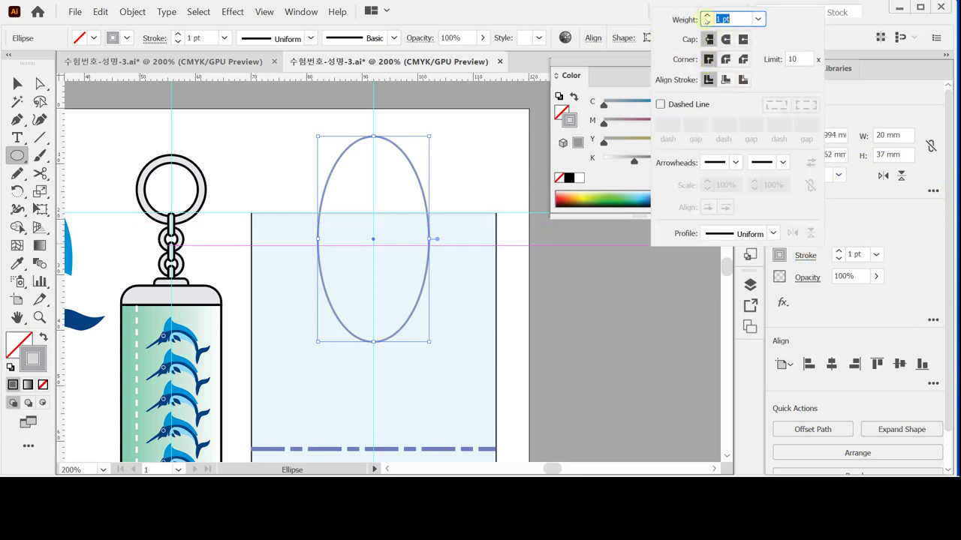
click(705, 15)
click(706, 15)
click(706, 16)
click(705, 16)
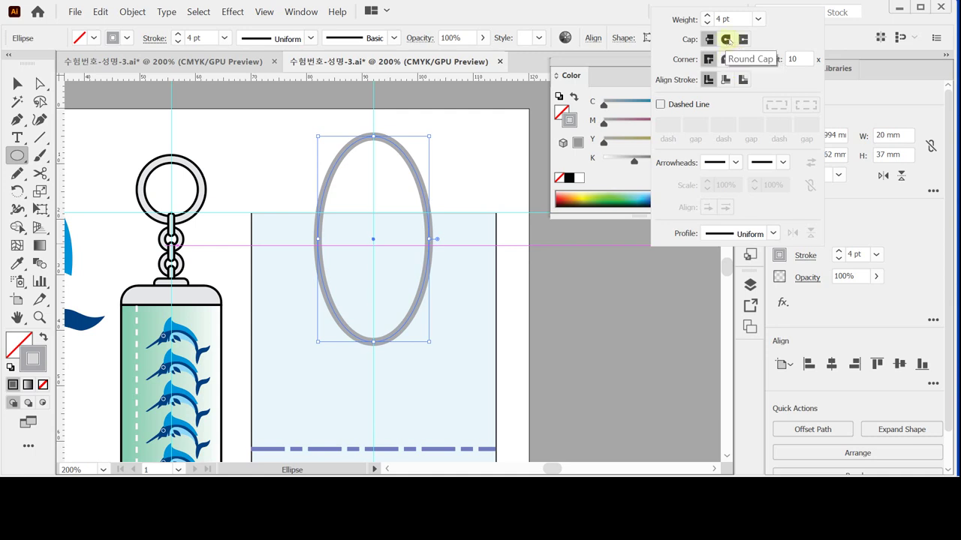
click(725, 39)
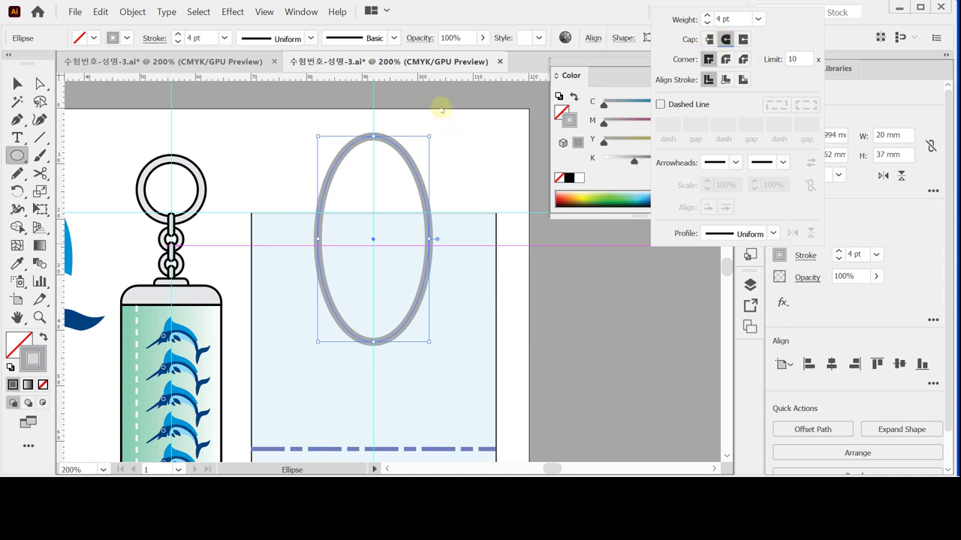
click(19, 38)
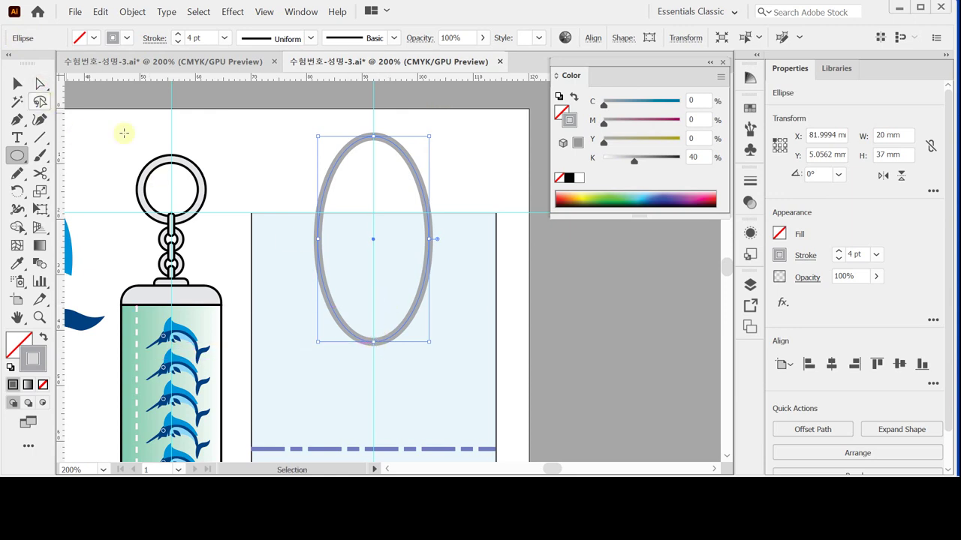
Delete the ellipse's lowest anchor point to leave an open arch as the handle
key(ctrl)
key(a)
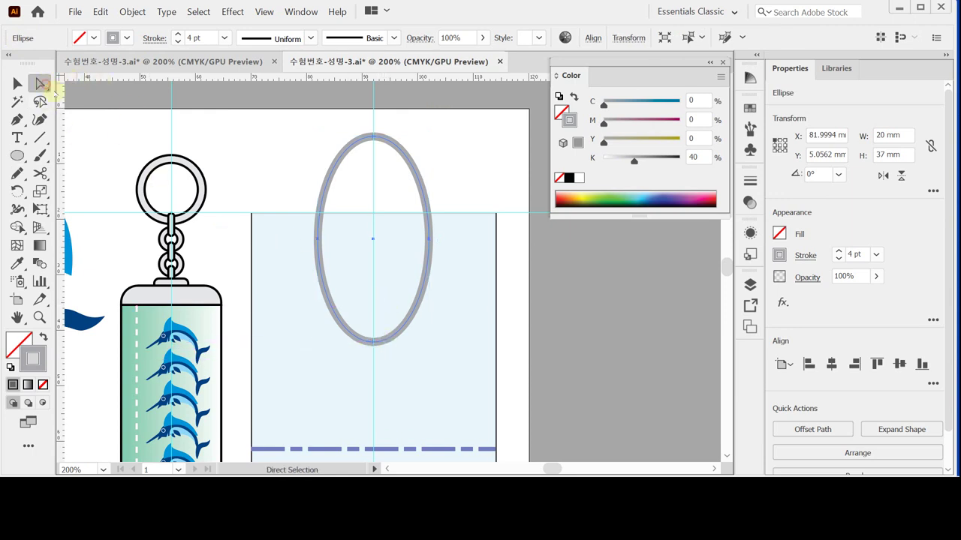
click(375, 346)
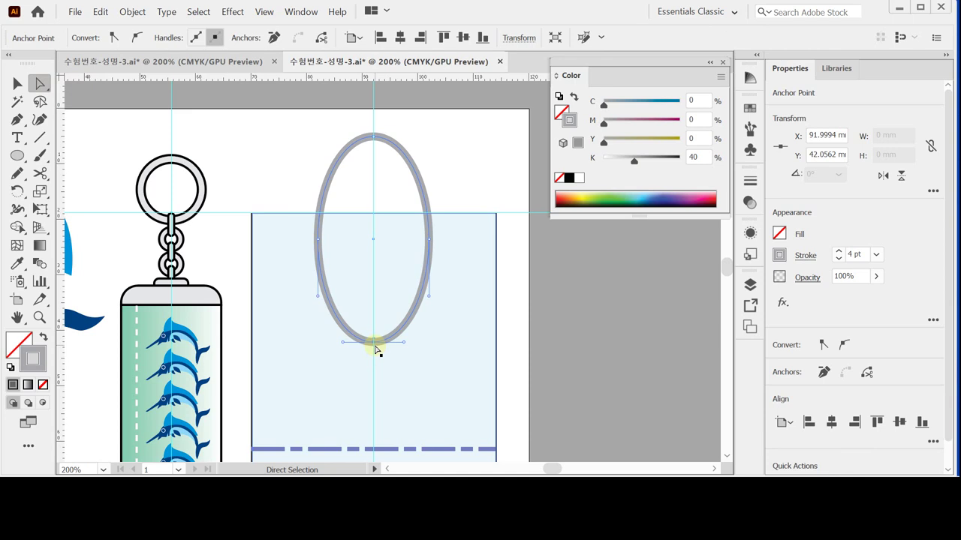
key(Delete)
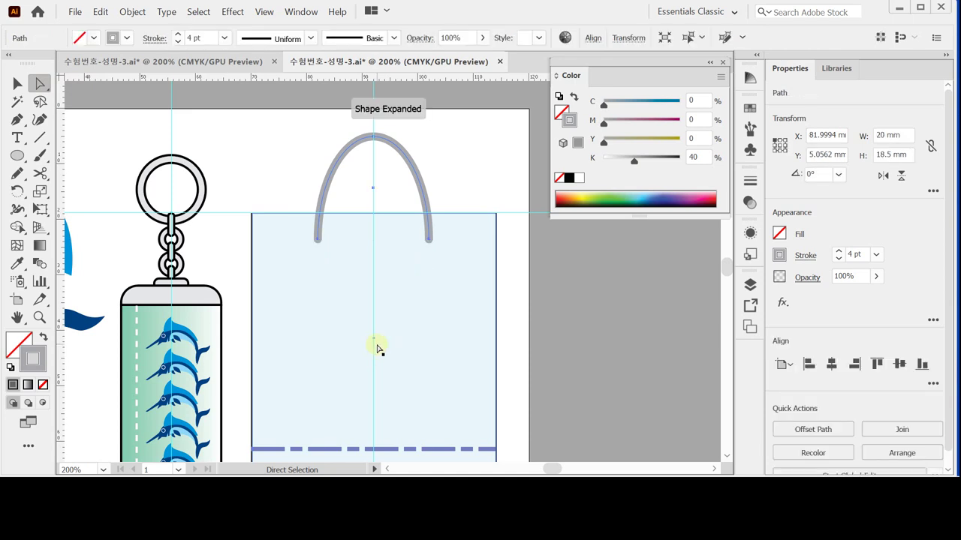
Nudge the grey arch up about 1.7 mm so its rounded ends overlap the panel less, and save the file
key(ctrl+space)
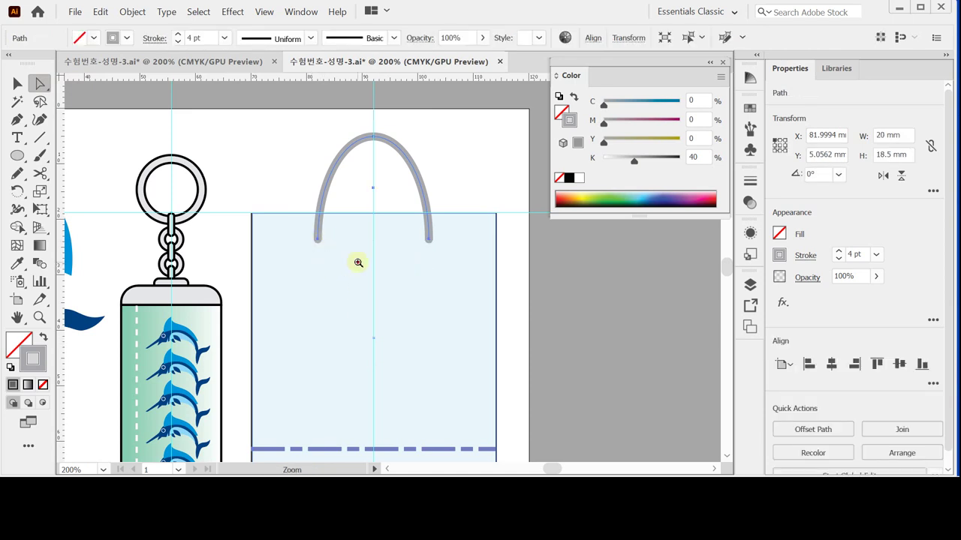
click(358, 263)
click(415, 270)
drag(403, 251, 390, 301)
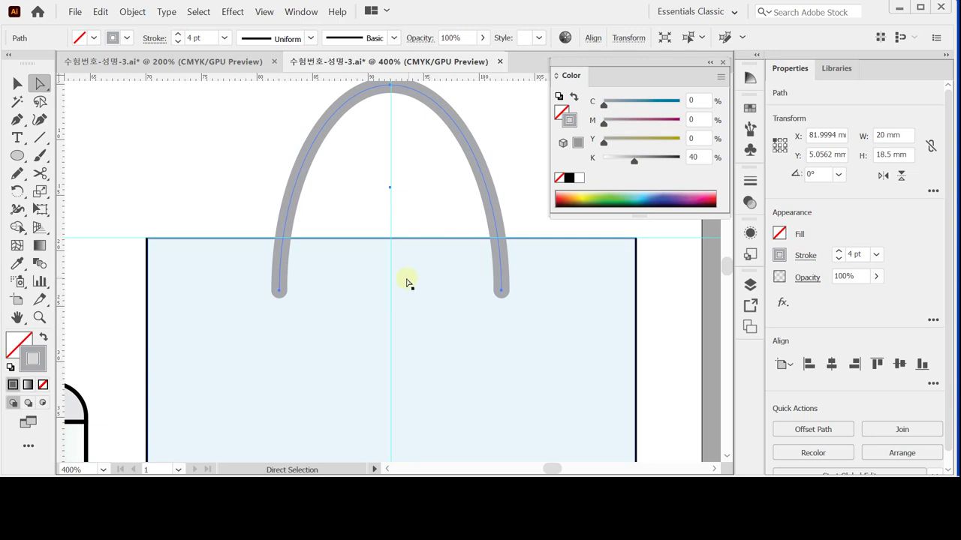
key(Up)
key(Up)
key(Up)
key(Up)
key(Up)
key(Up)
key(Up)
key(Up)
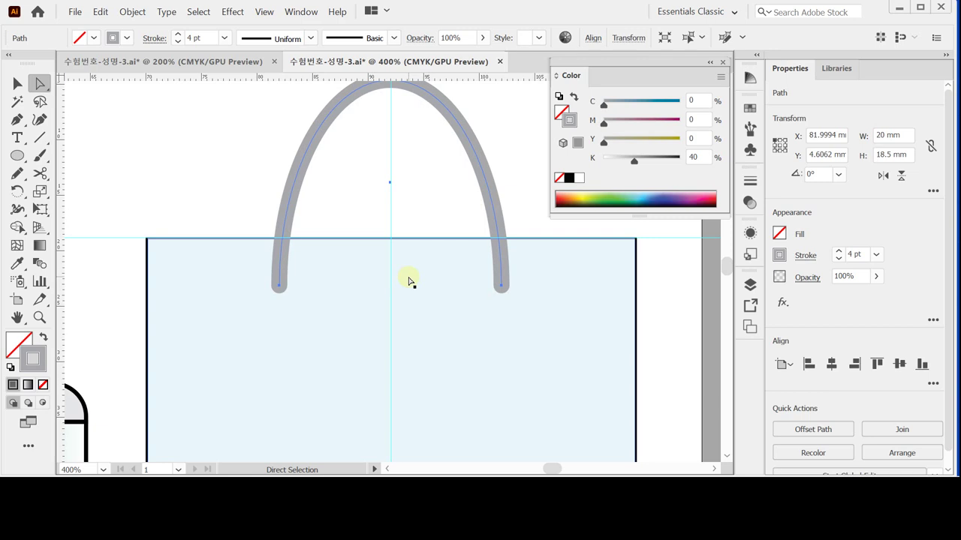
key(ctrl)
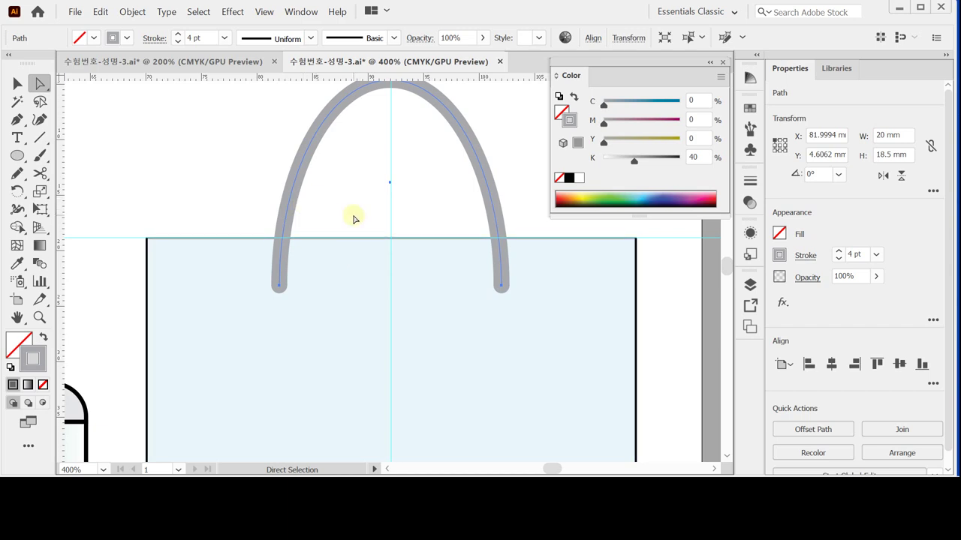
key(ctrl+z)
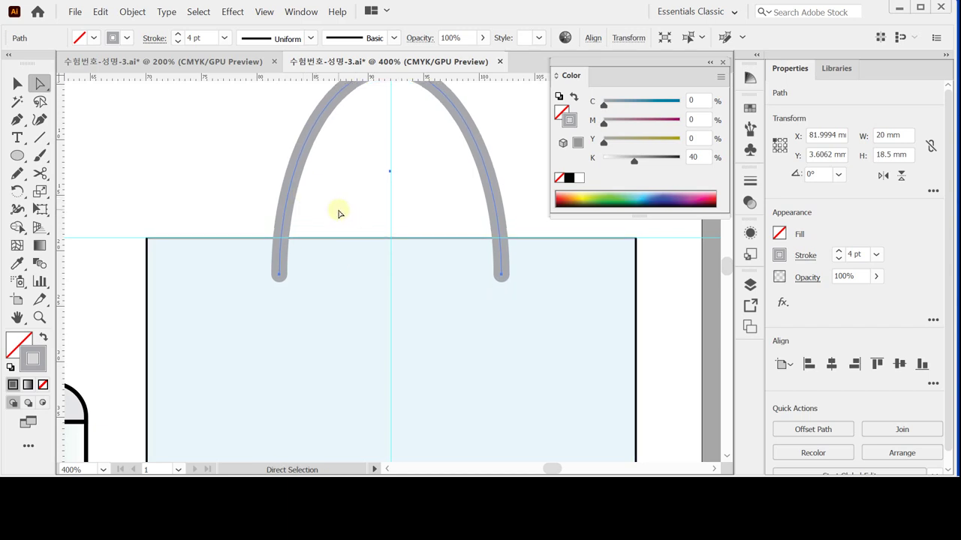
key(Up)
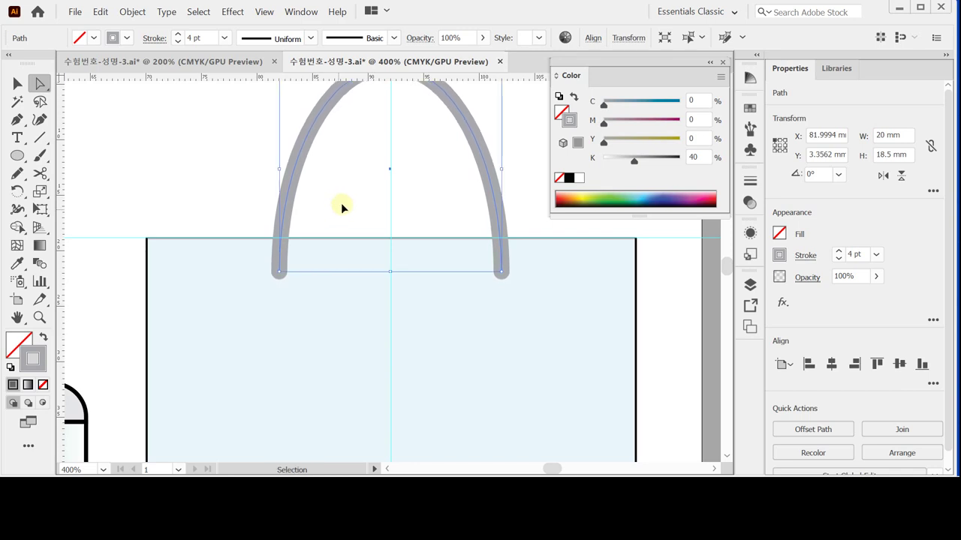
key(ctrl+s)
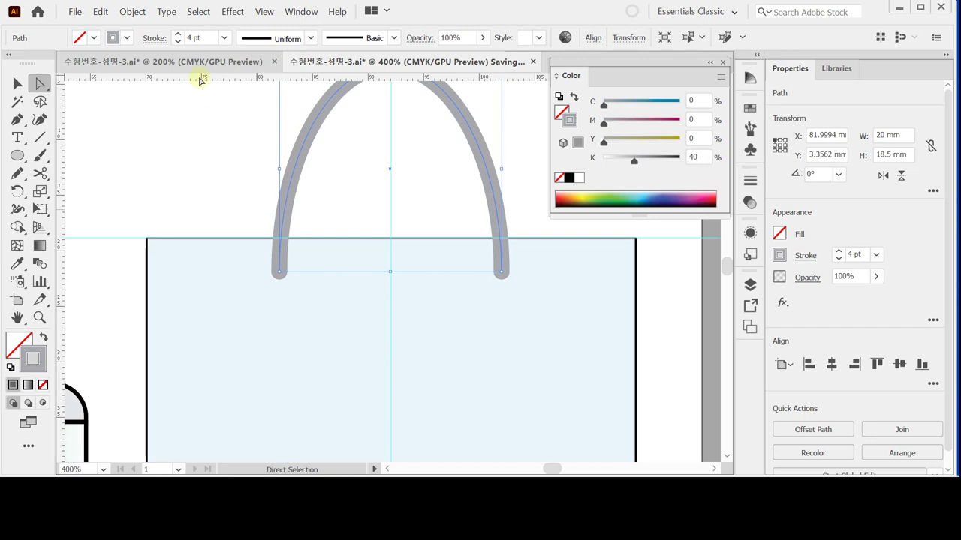
Convert the grey arch's stroke to an outlined filled shape with Outline Stroke, and deselect it
click(132, 11)
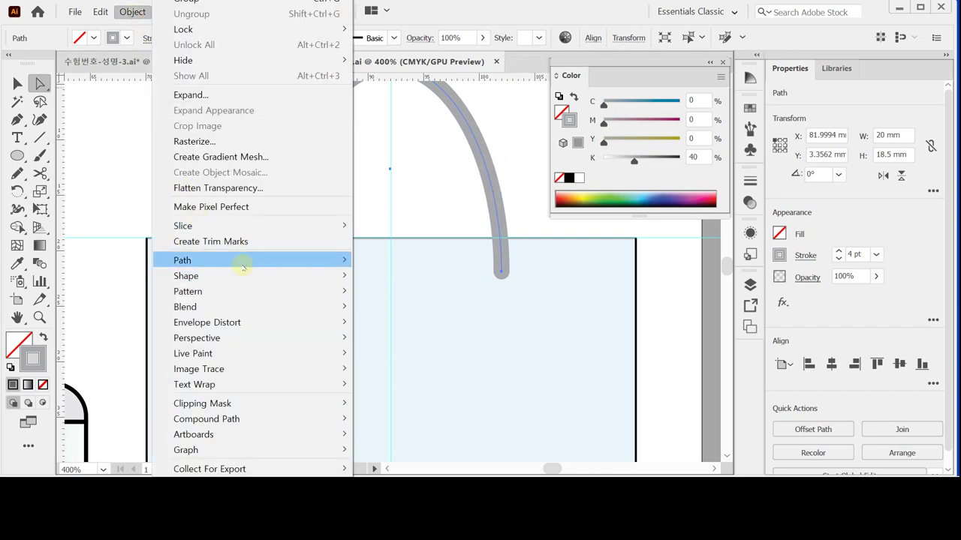
mouse_move(243, 267)
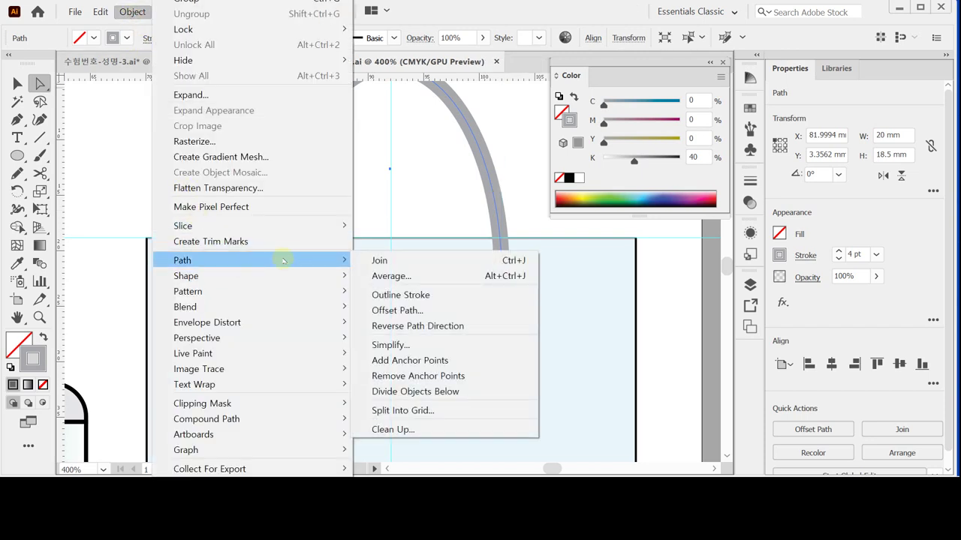
click(424, 294)
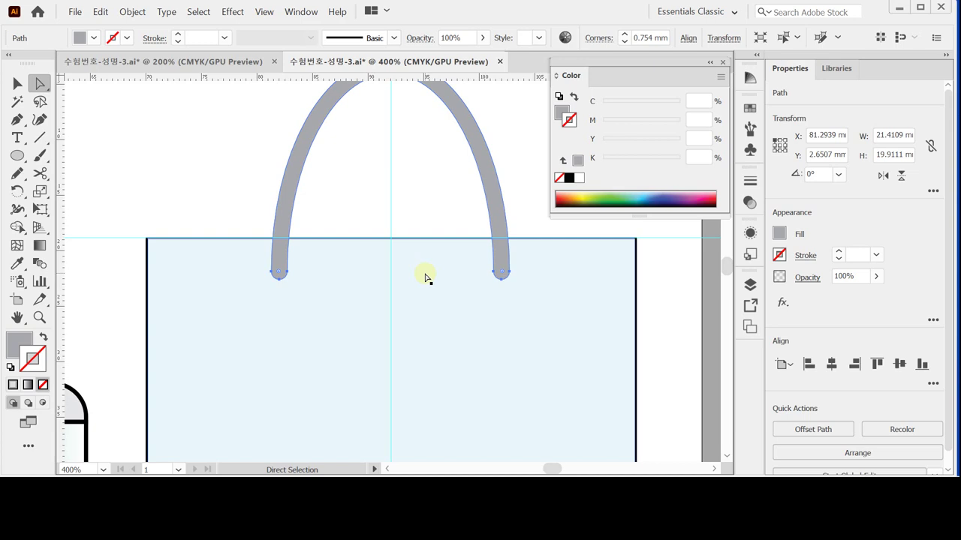
key(v)
click(185, 160)
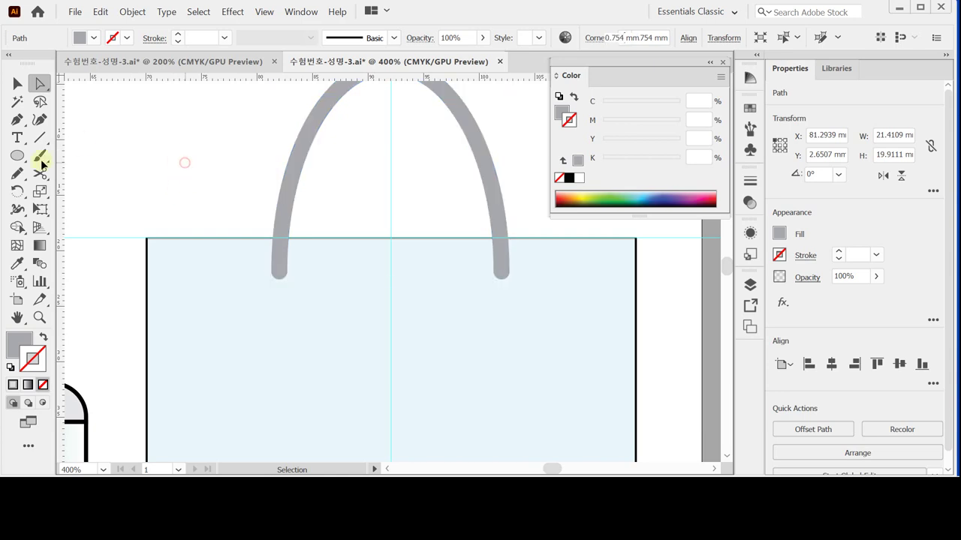
Create a 3 mm by 3 mm circle centred on the grey arch's left end
click(18, 155)
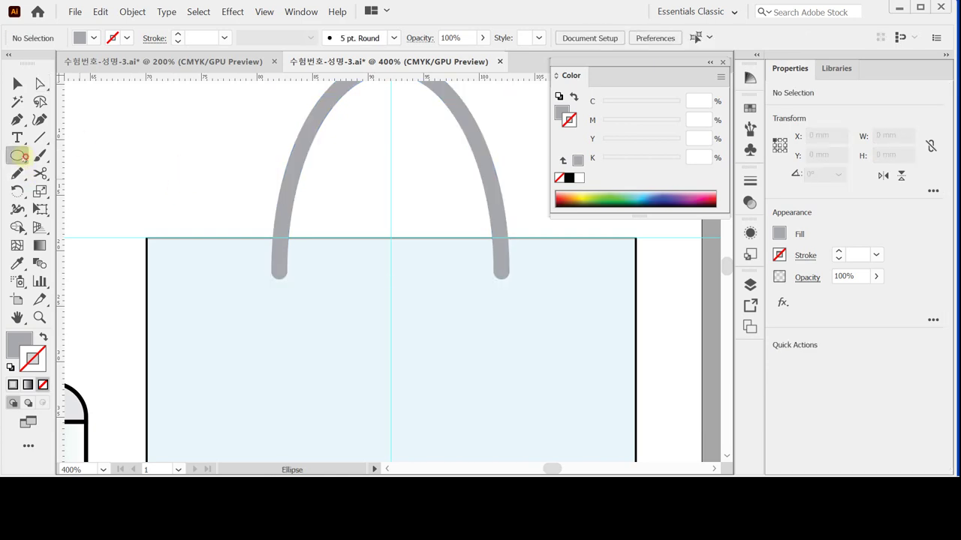
click(278, 277)
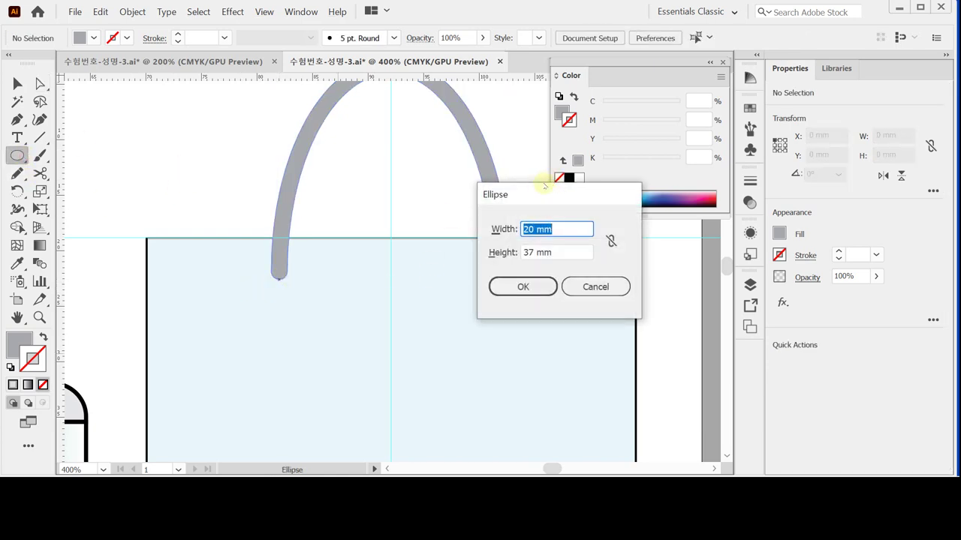
drag(535, 194, 448, 195)
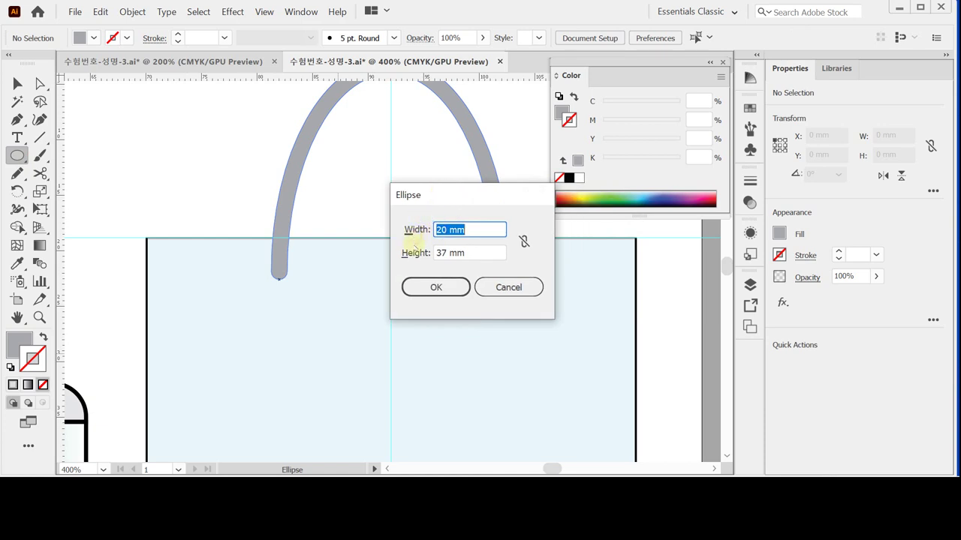
text(3)
key(Tab)
text(3)
click(436, 286)
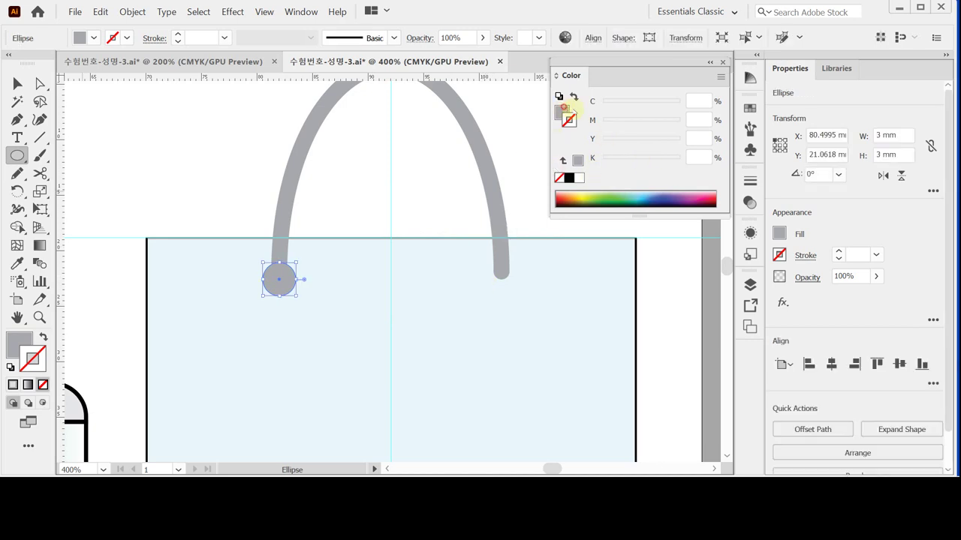
Fill the circle with K 70 and place it behind the arch's end, shifted up about 0.35 mm
click(564, 111)
drag(697, 156, 676, 159)
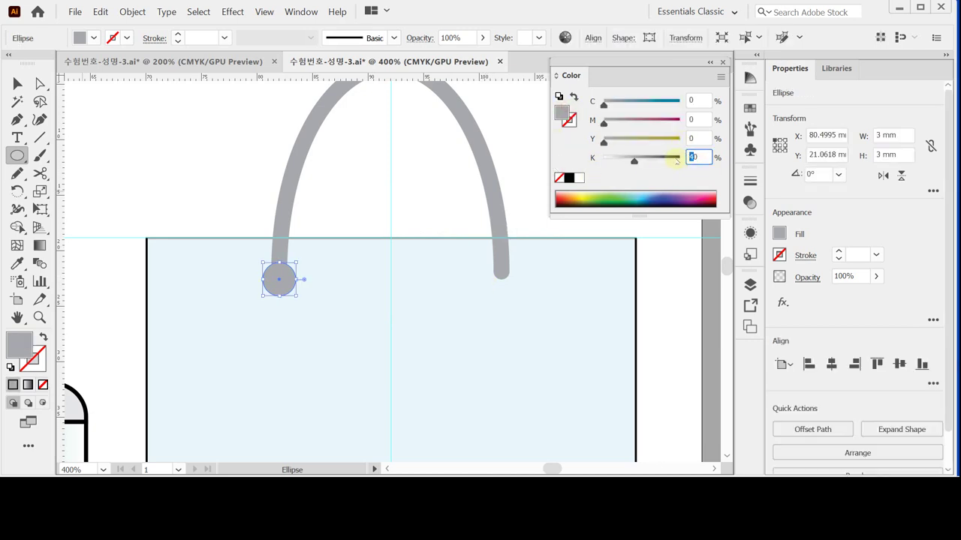
text(7)
key(Return)
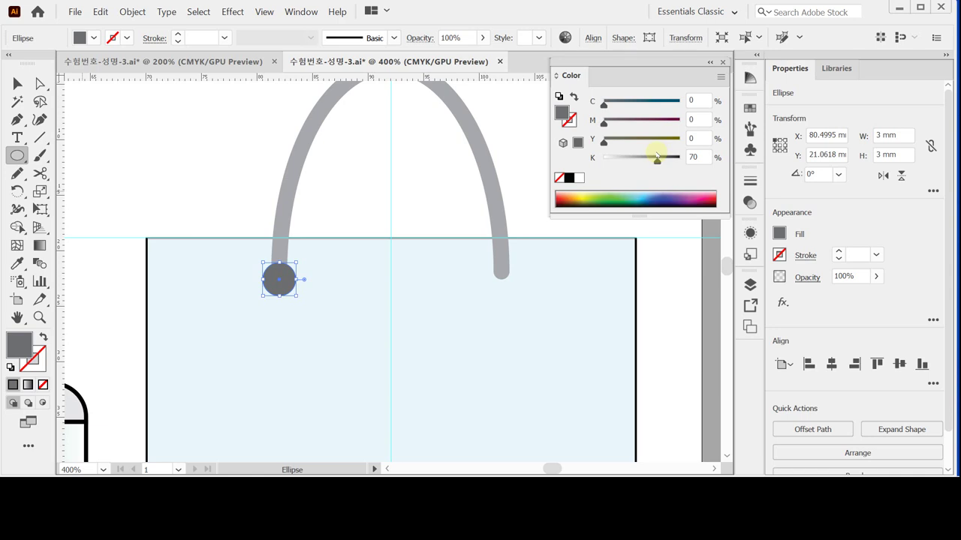
key(ctrl+bracketleft)
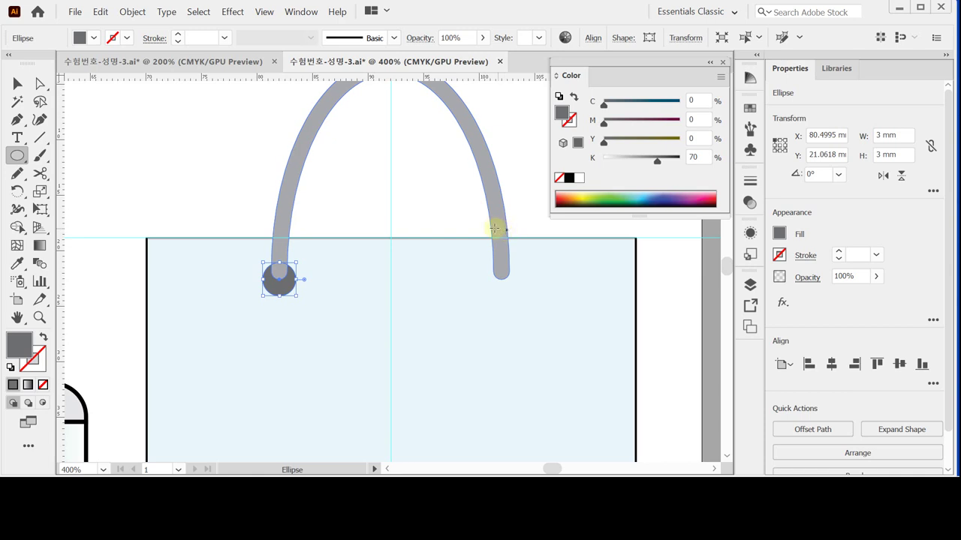
key(Up)
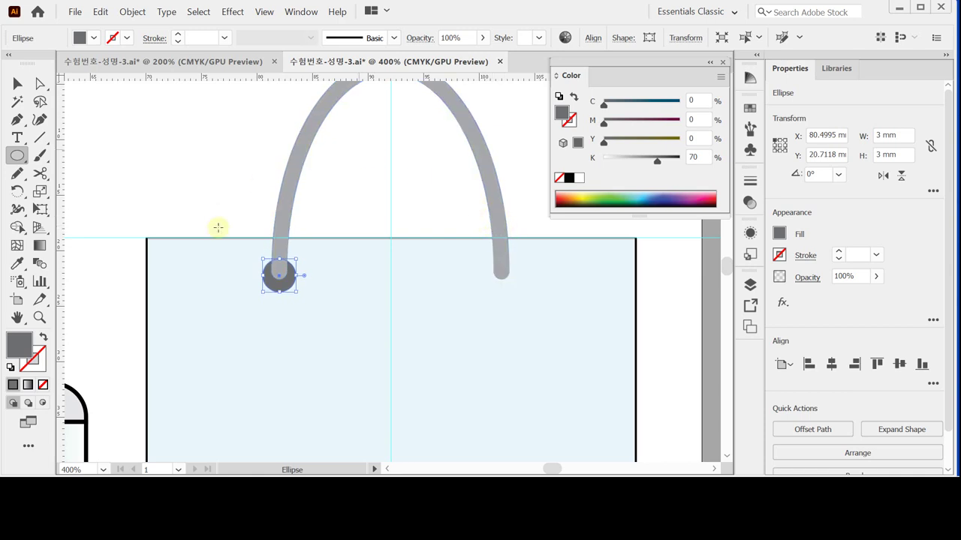
Copy the dark grey circle straight across about 20 mm onto the arch's right end, and save the file
key(a)
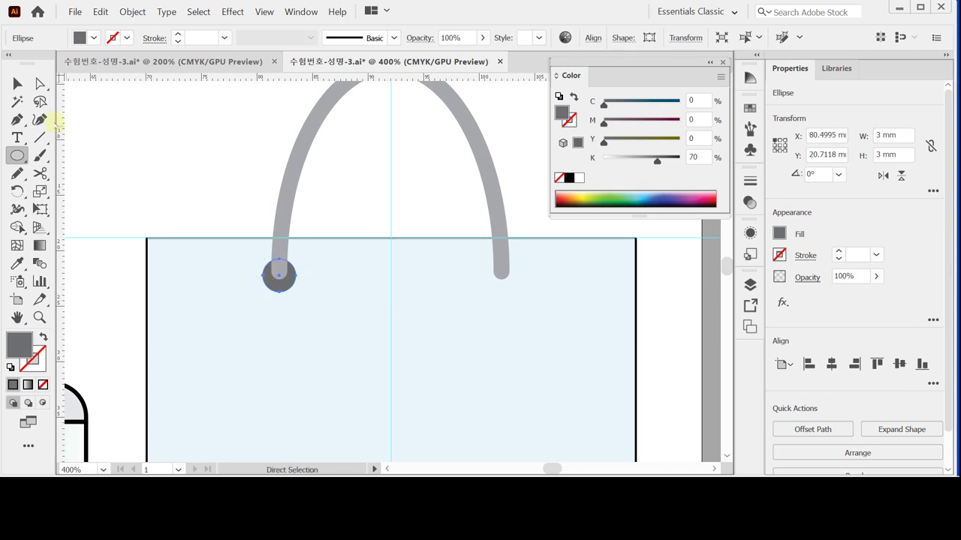
alt+click(279, 291)
drag(284, 289, 506, 290)
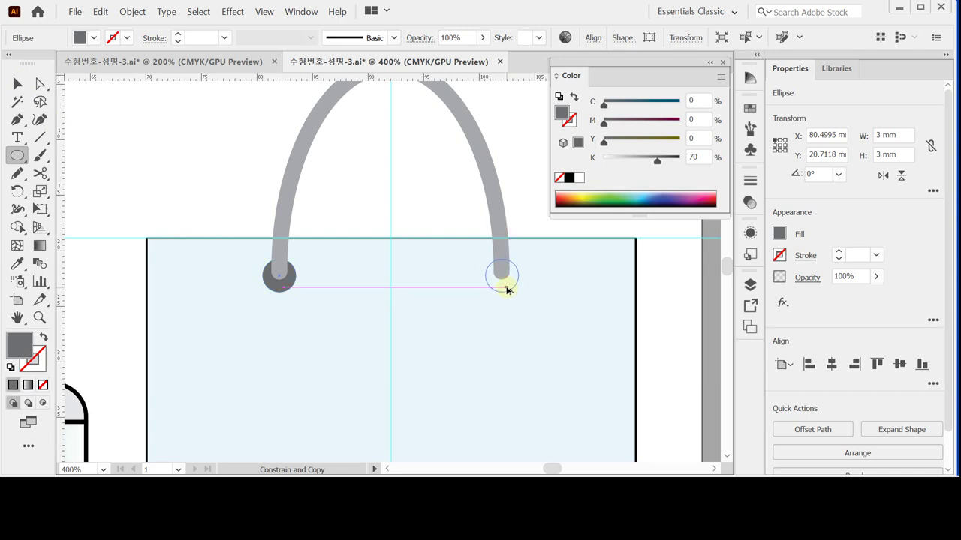
drag(506, 290, 507, 291)
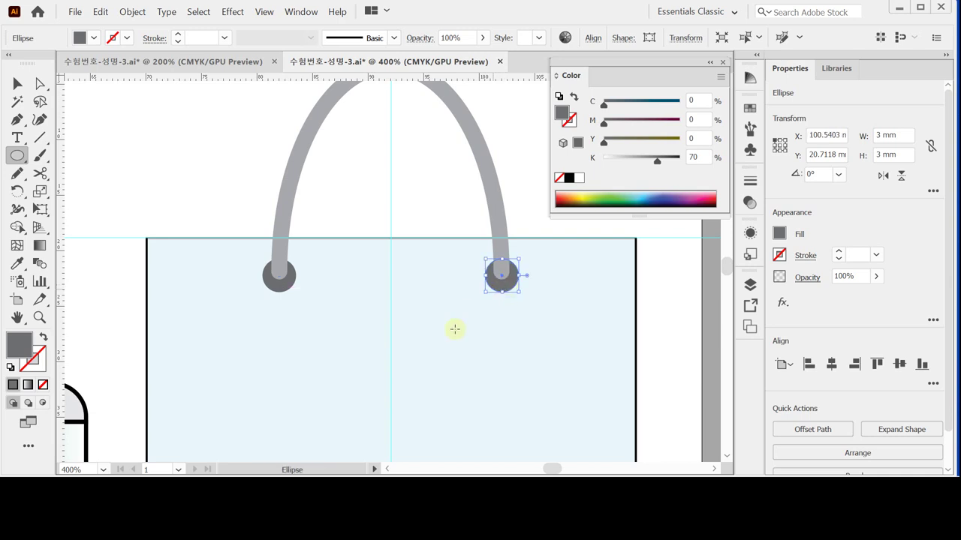
click(476, 351)
alt+click(409, 316)
alt+click(409, 316)
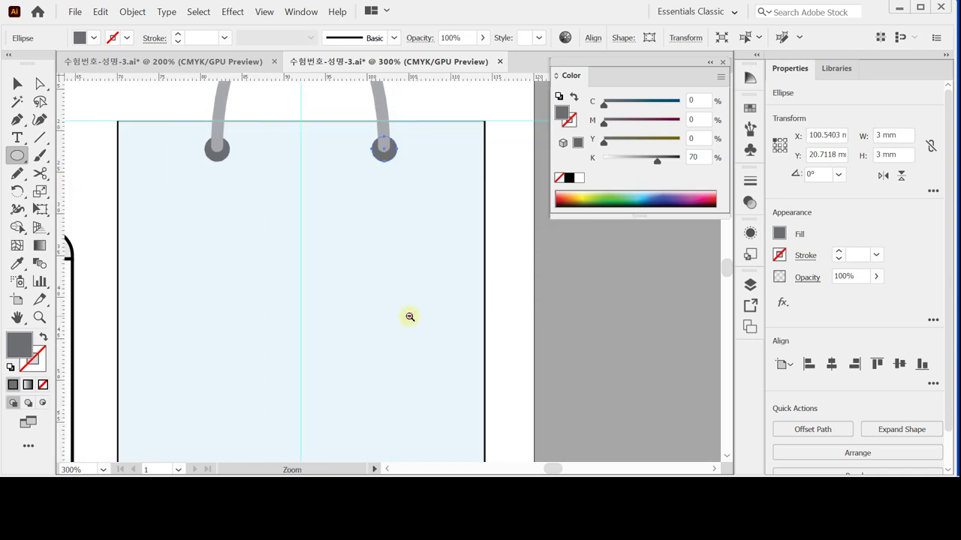
alt+click(409, 316)
alt+click(409, 316)
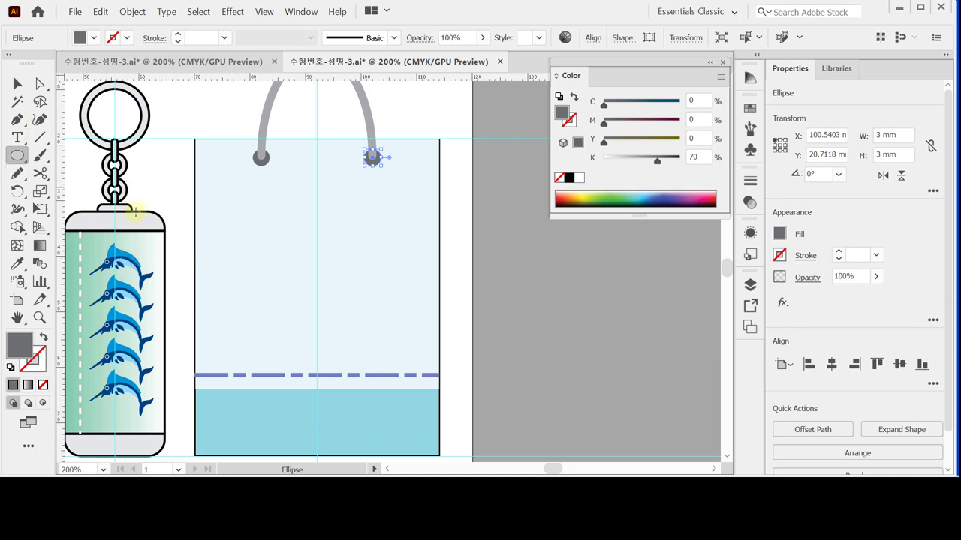
drag(254, 243, 414, 264)
drag(223, 203, 265, 208)
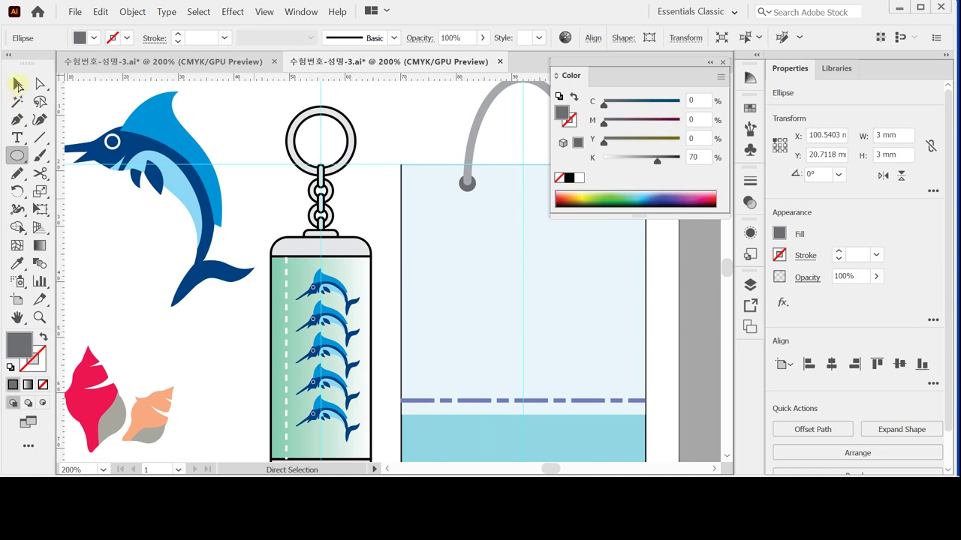
key(ctrl+s)
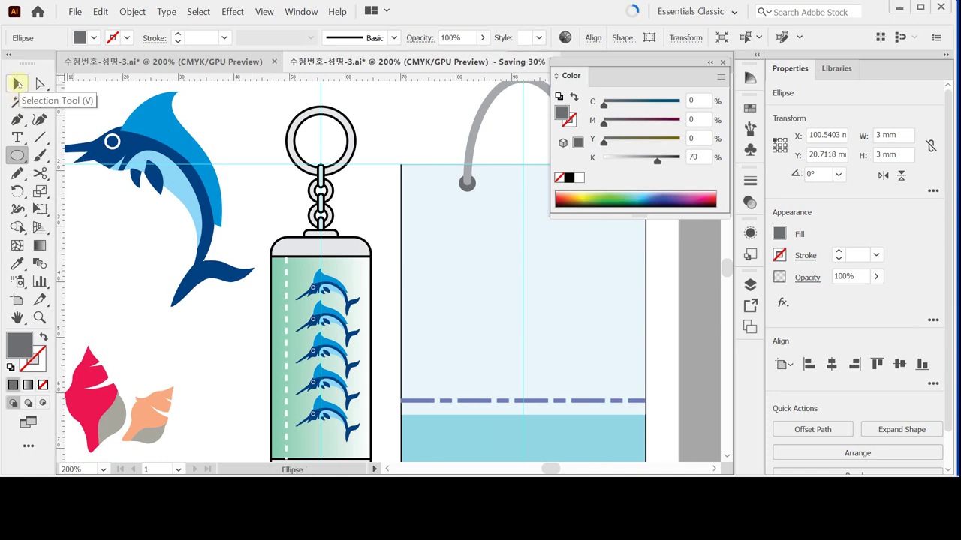
Place a copy of the large marlin group on the light-blue area of the bag panel
click(18, 84)
click(143, 172)
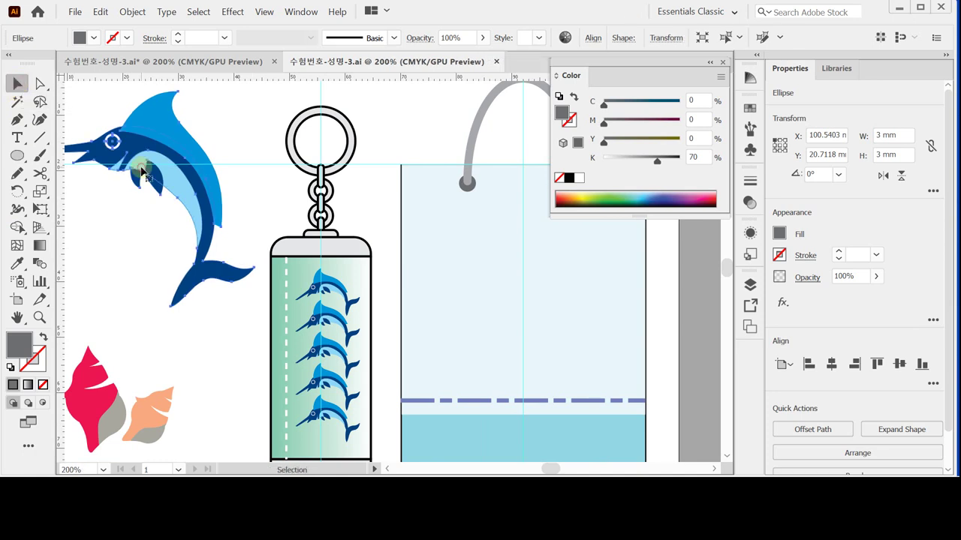
click(164, 215)
key(comma)
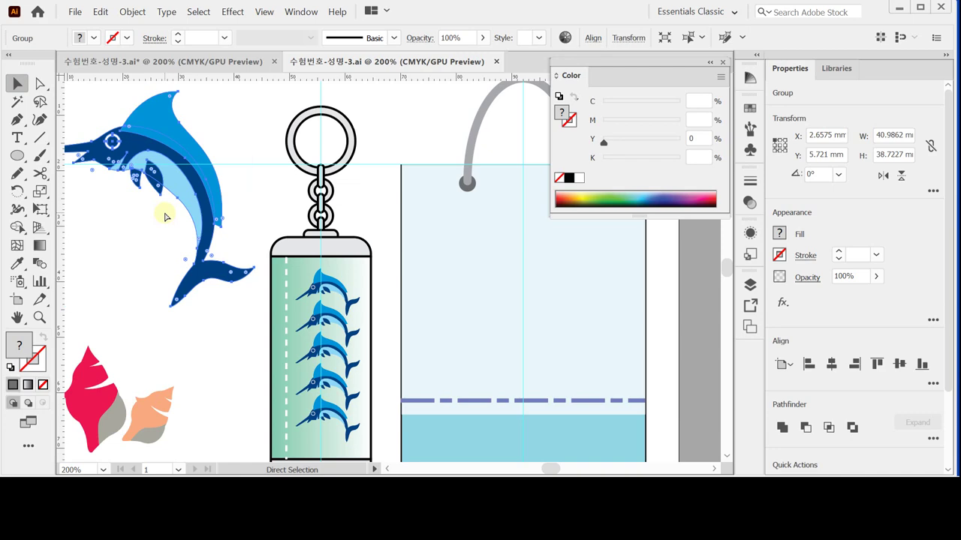
drag(166, 217, 417, 291)
drag(428, 226, 553, 253)
key(space)
drag(502, 285, 336, 248)
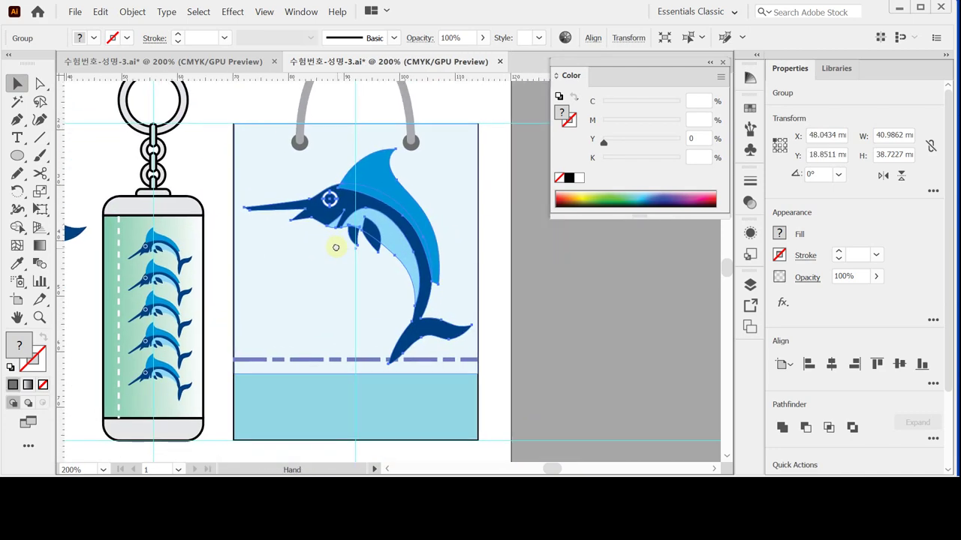
Reflect the copied marlin across the vertical axis so it faces right
click(17, 192)
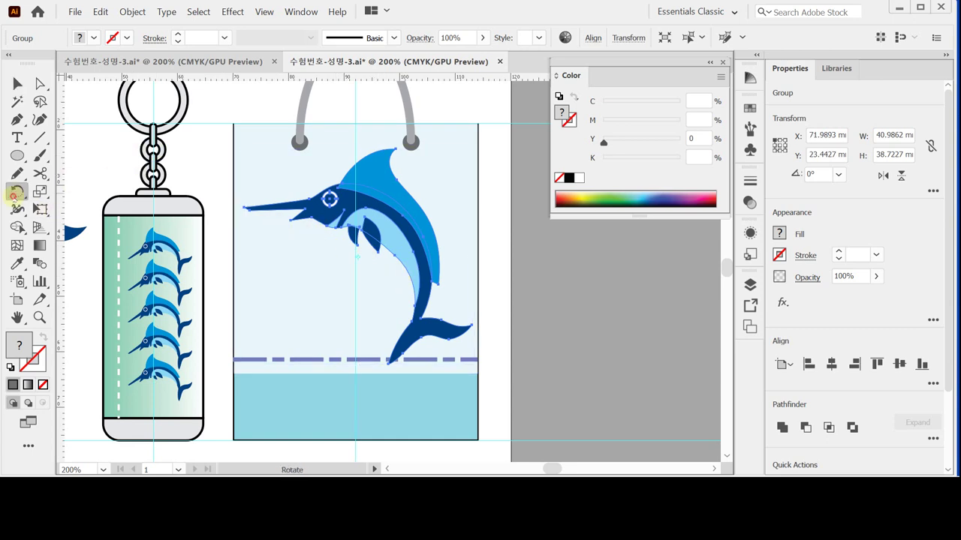
drag(17, 192, 53, 207)
double_click(16, 192)
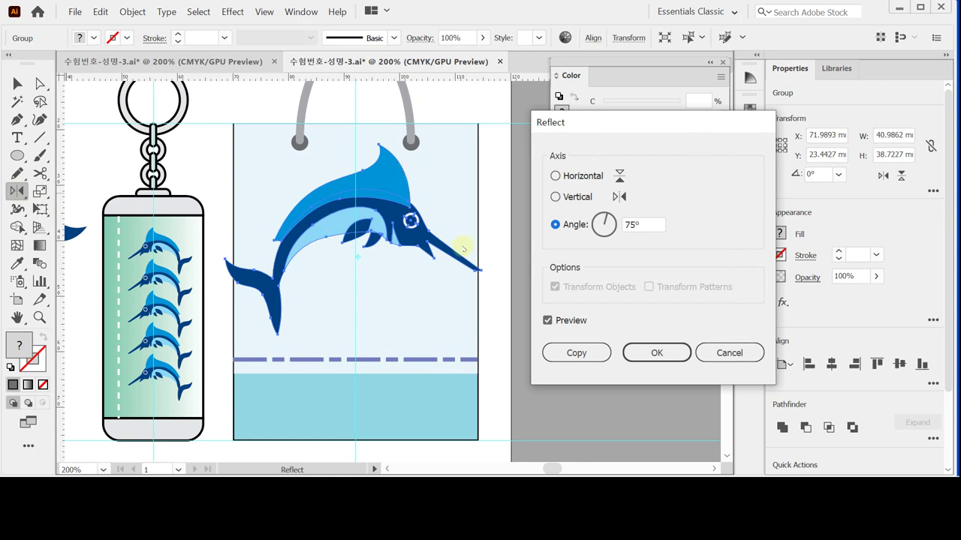
click(581, 197)
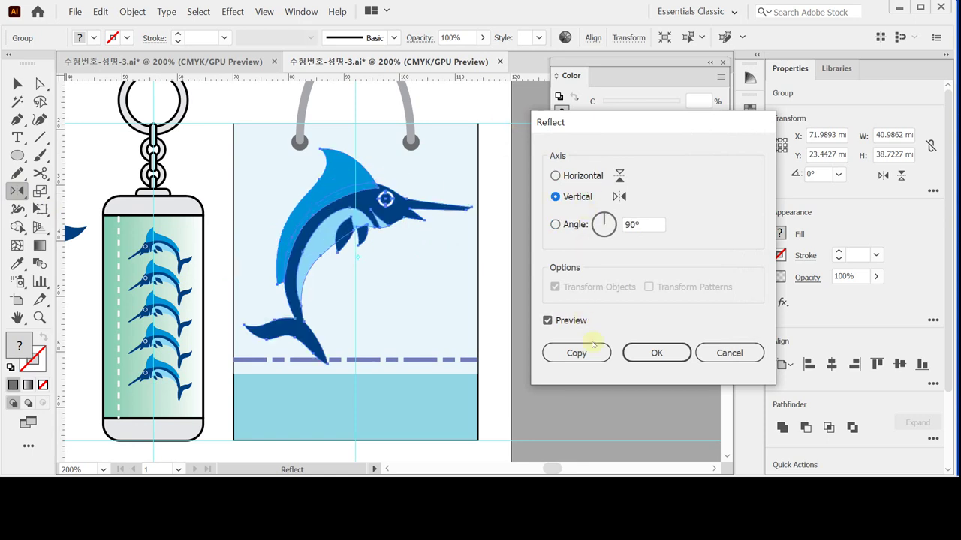
click(650, 352)
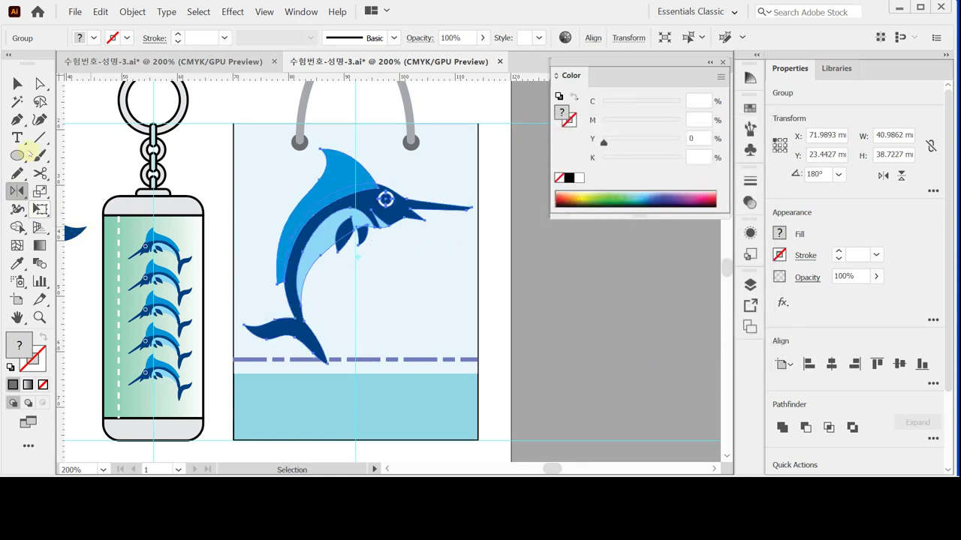
Scale the reflected marlin uniformly to 70%
double_click(40, 191)
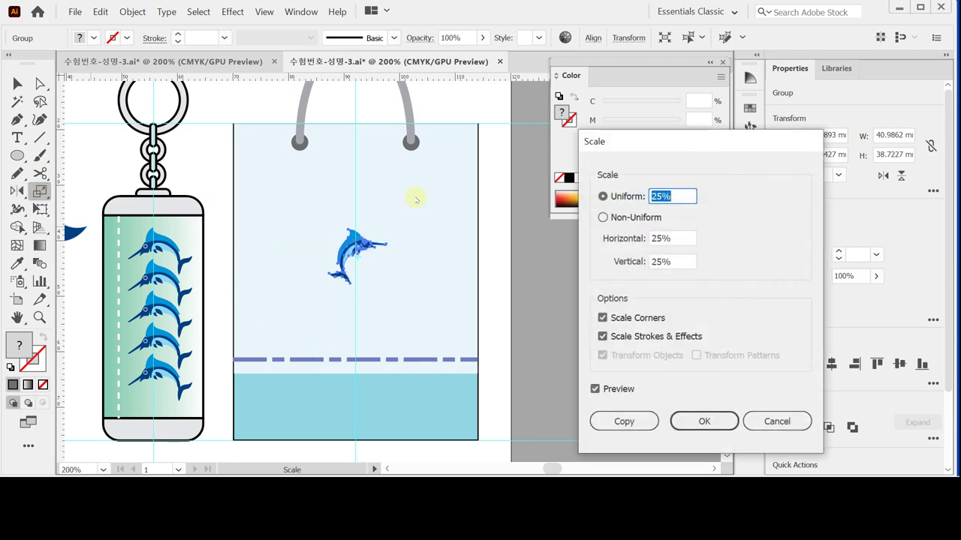
text(70)
key(Return)
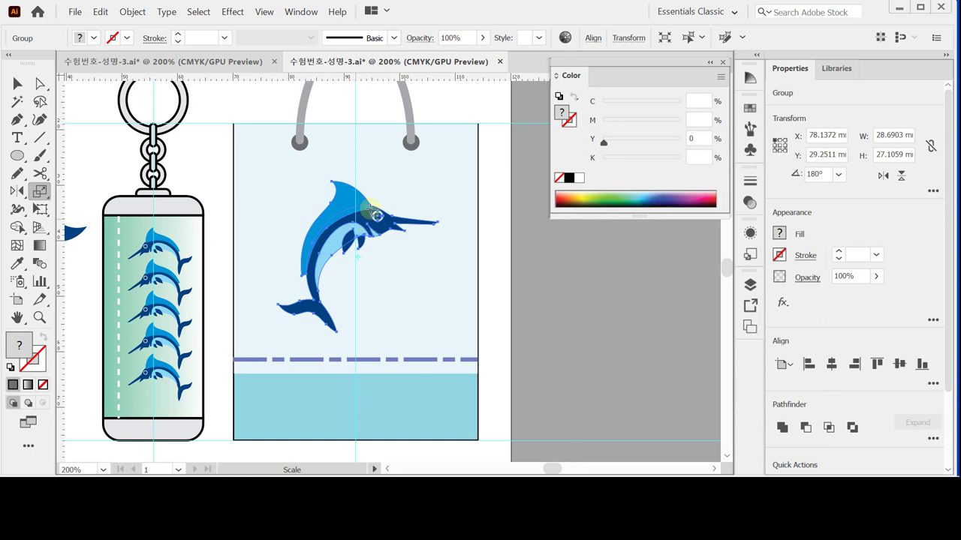
Move the marlin about 3 mm left and 3.6 mm up on the bag panel, and save the file
key(v)
drag(375, 225, 342, 207)
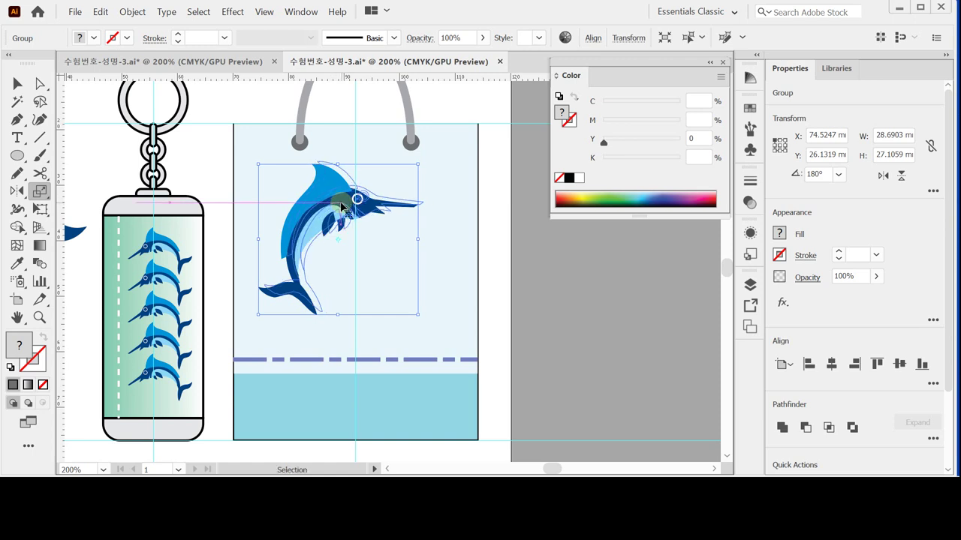
key(Left)
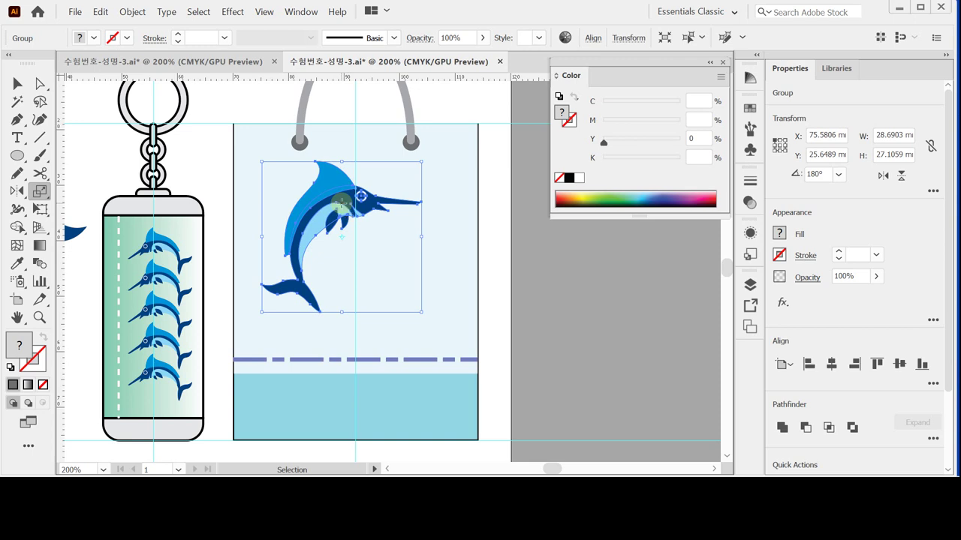
key(ctrl+s)
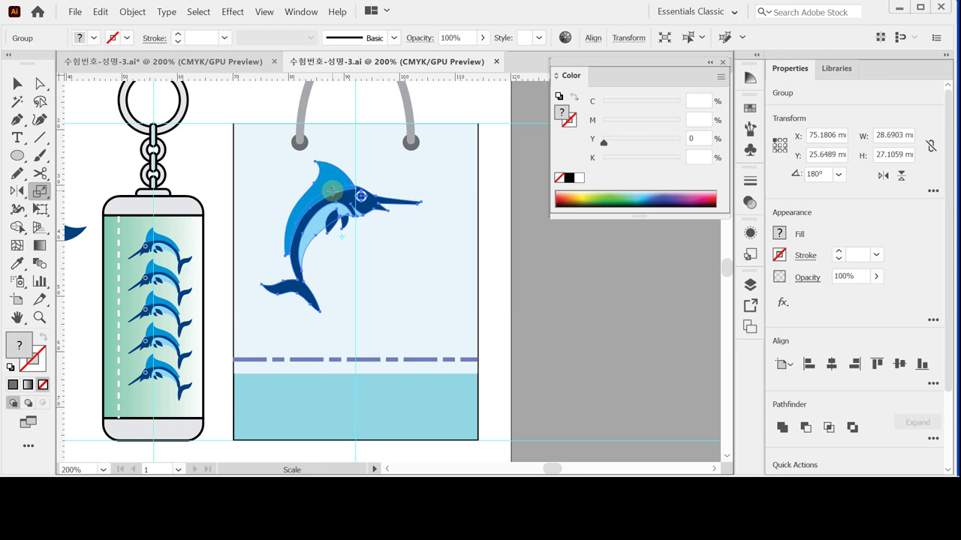
Examine the red and orange seashell groups drawn to the left of the key-ring case
drag(107, 295, 252, 349)
scroll(251, 288, left, 5)
scroll(221, 307, up, 2)
scroll(332, 315, up, 1)
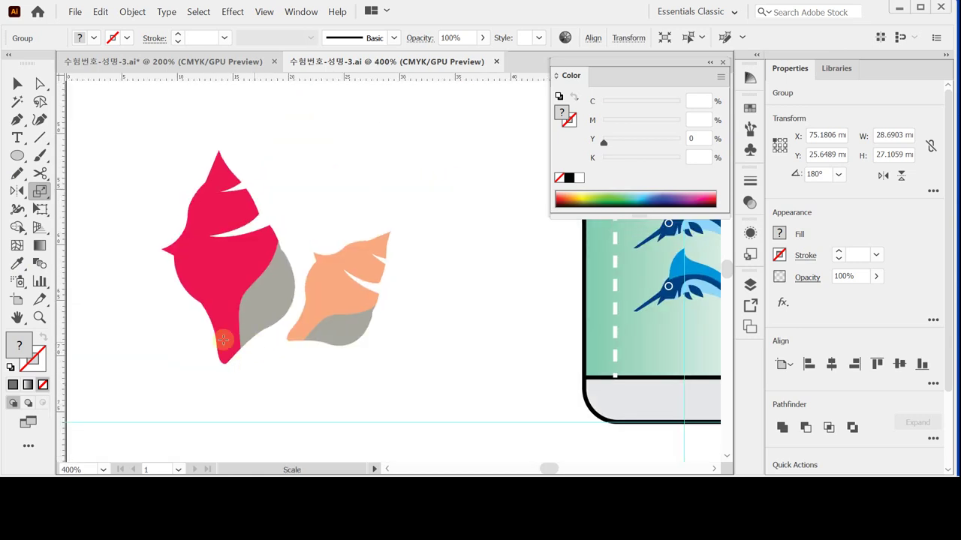
ctrl+click(150, 338)
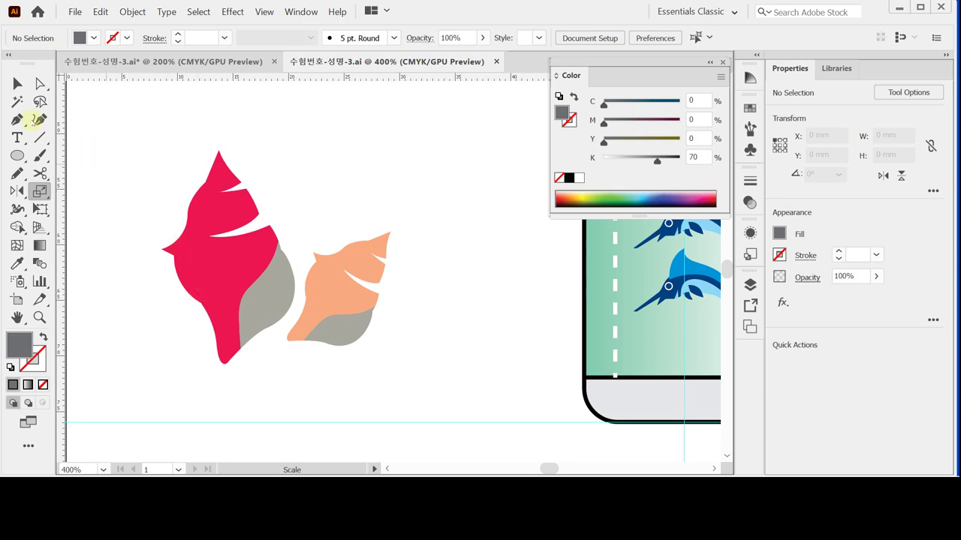
click(17, 83)
drag(162, 170, 354, 344)
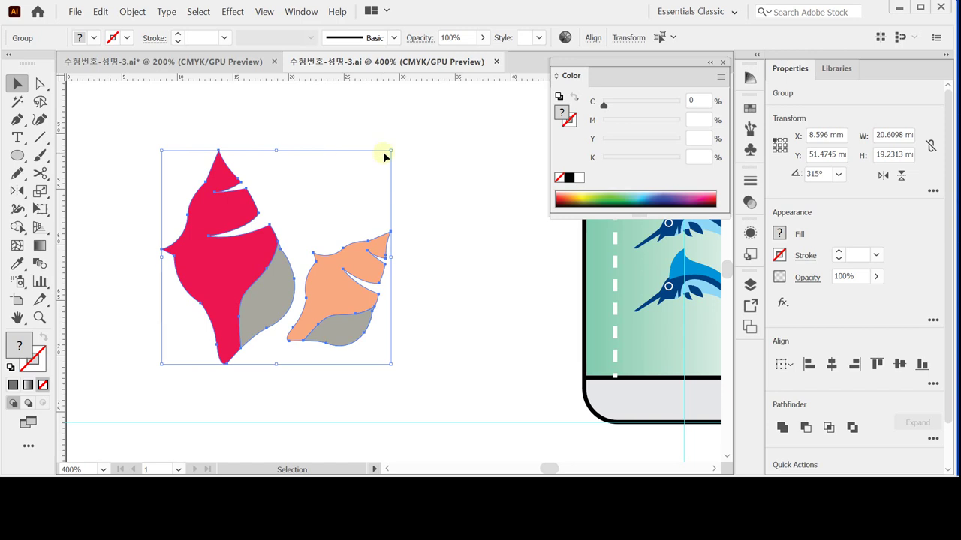
click(452, 229)
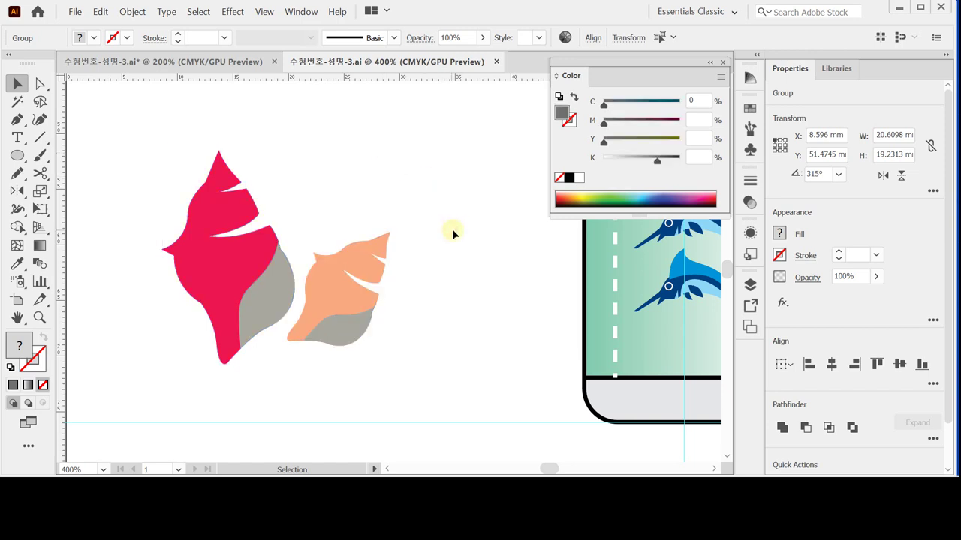
Draw a rectangle about 28.8 × 25 mm around both seashells and set it to no fill and no stroke
click(16, 156)
click(17, 155)
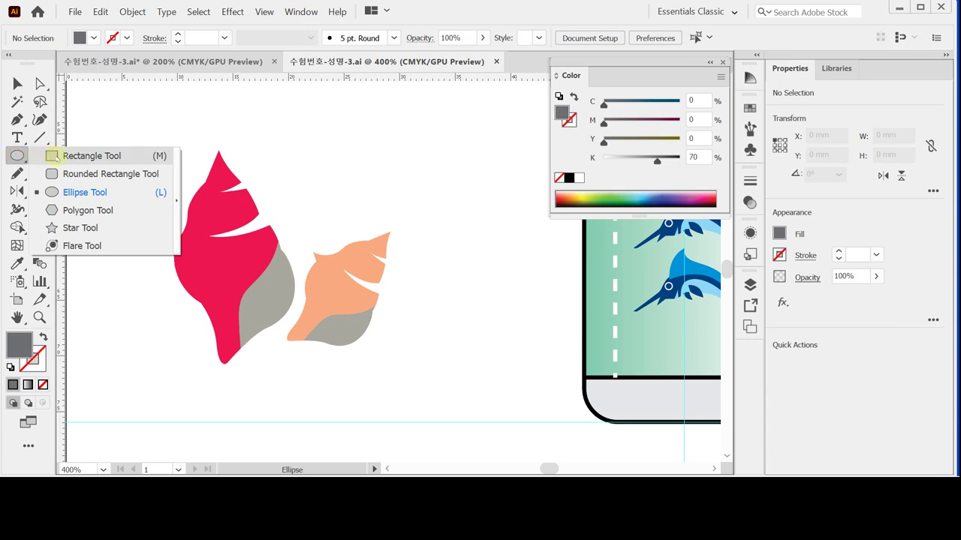
click(56, 155)
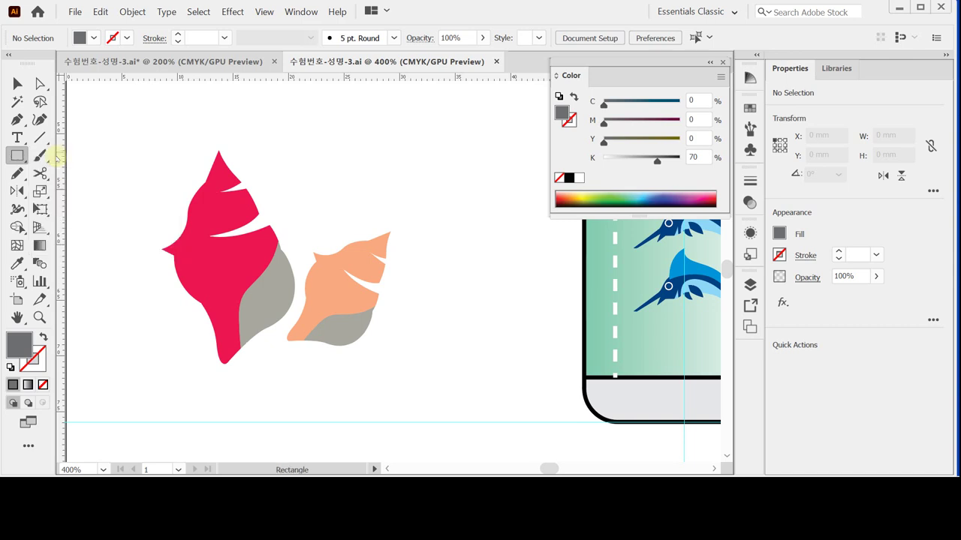
drag(122, 117, 441, 394)
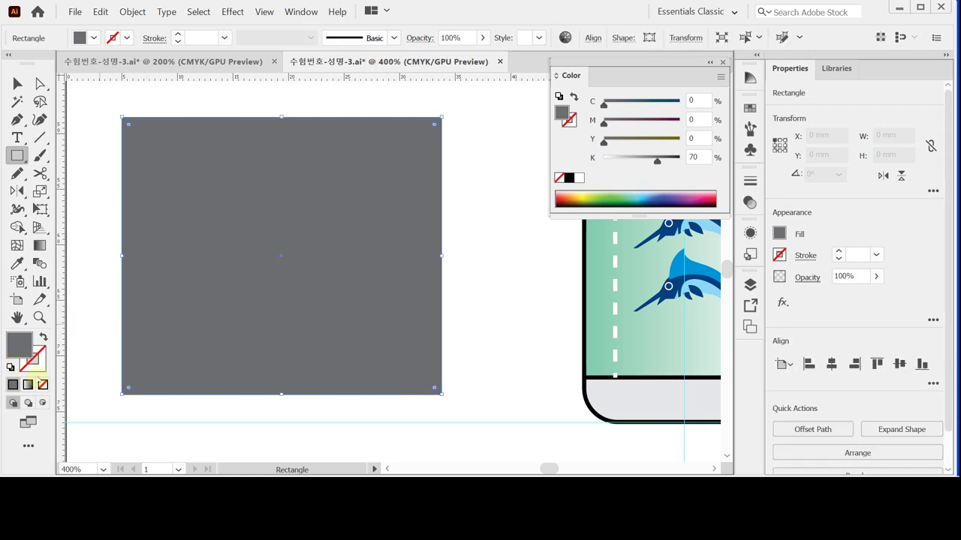
click(42, 384)
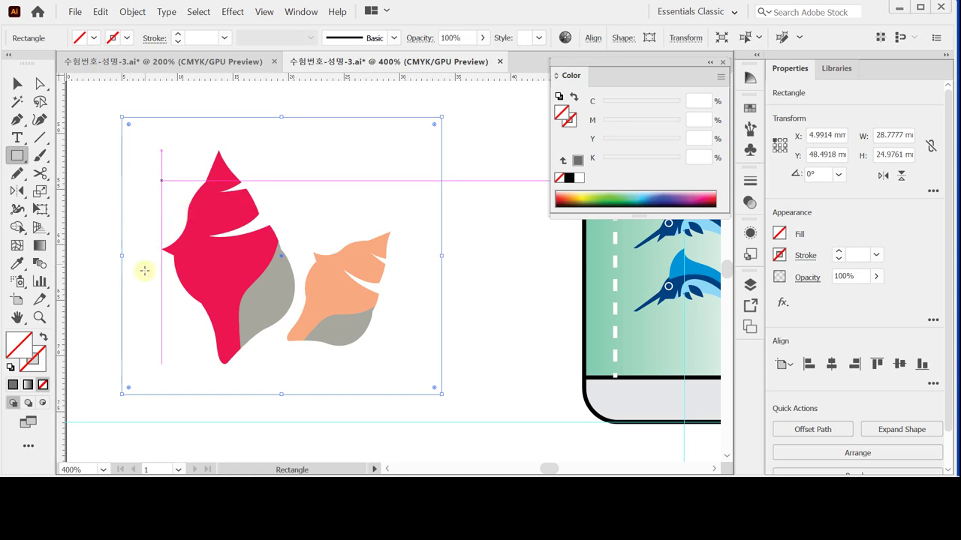
Tighten the rectangle around the seashells to about 25.6 × 24.6 mm by pulling in its side and top edges
drag(121, 256, 130, 256)
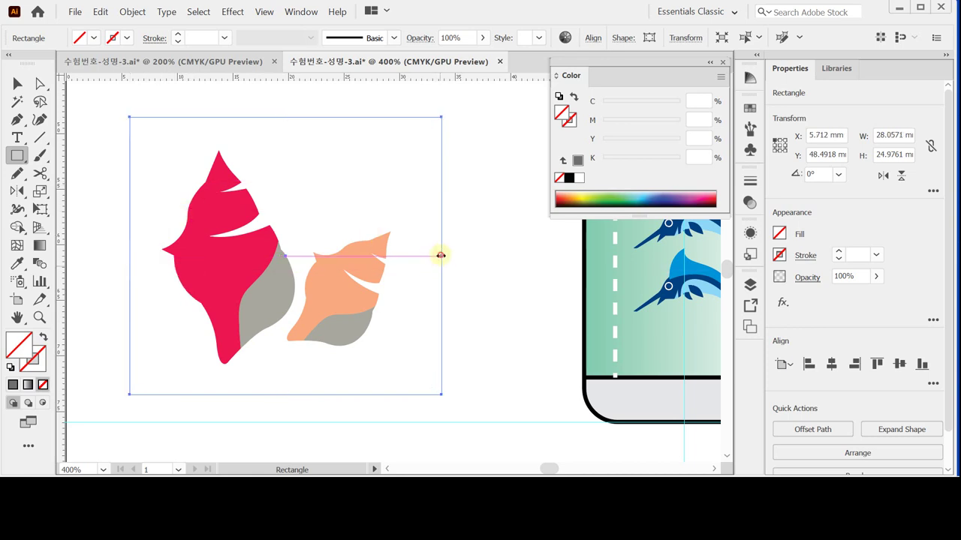
drag(444, 257, 414, 255)
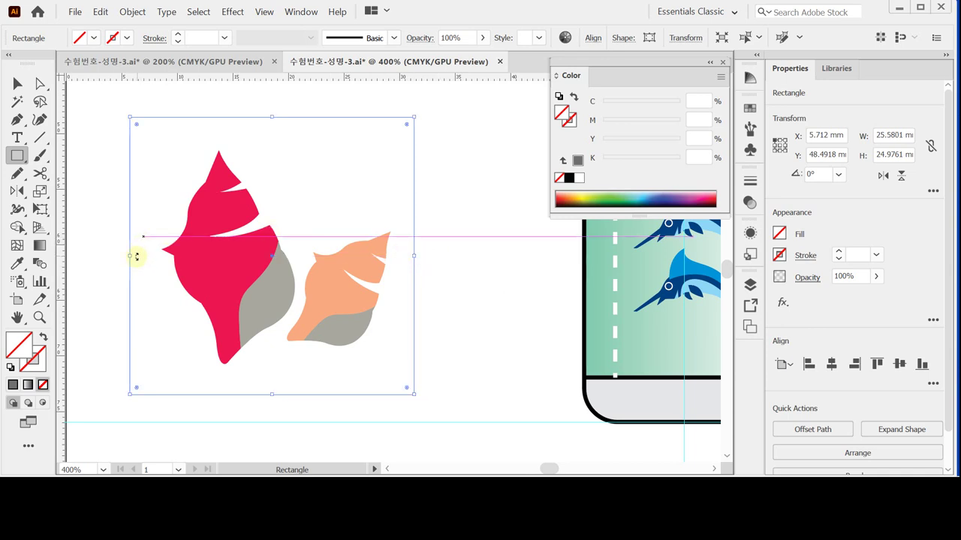
drag(130, 258, 132, 258)
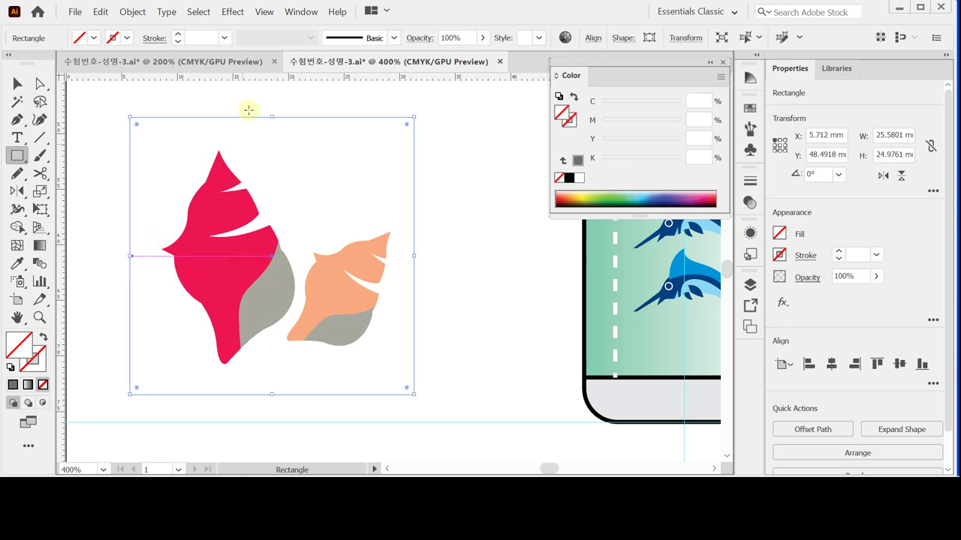
drag(273, 117, 272, 122)
Make a pattern from the two seashells and their invisible bounding rectangle
drag(91, 130, 420, 336)
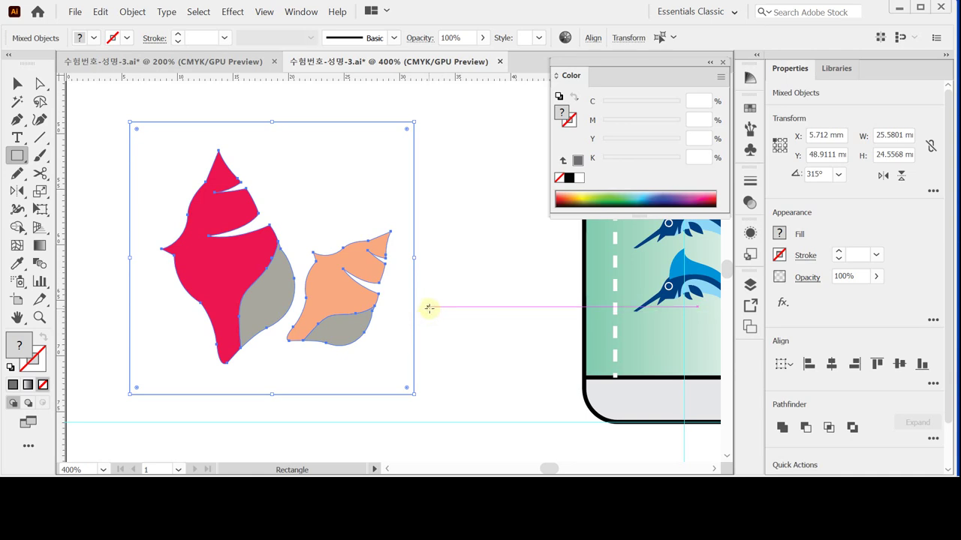
click(132, 12)
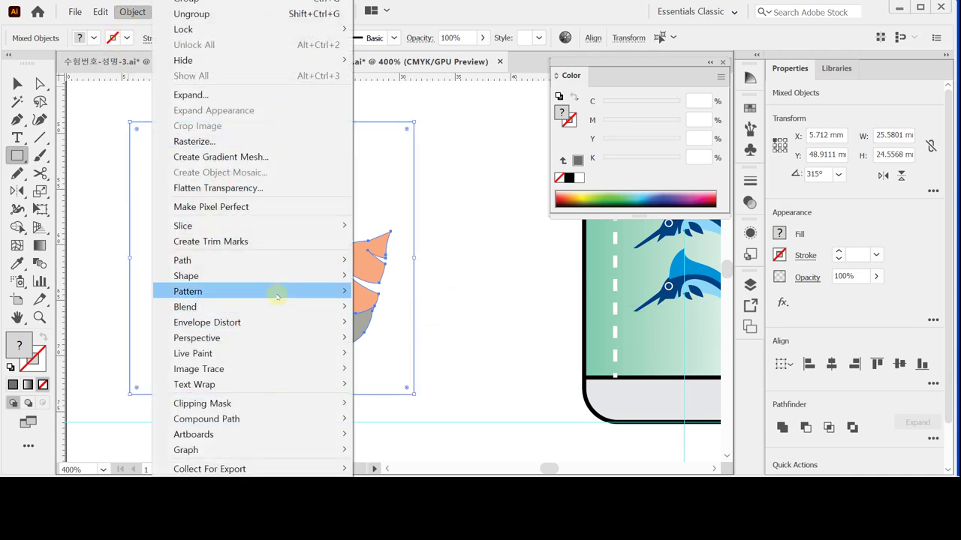
mouse_move(276, 293)
click(384, 292)
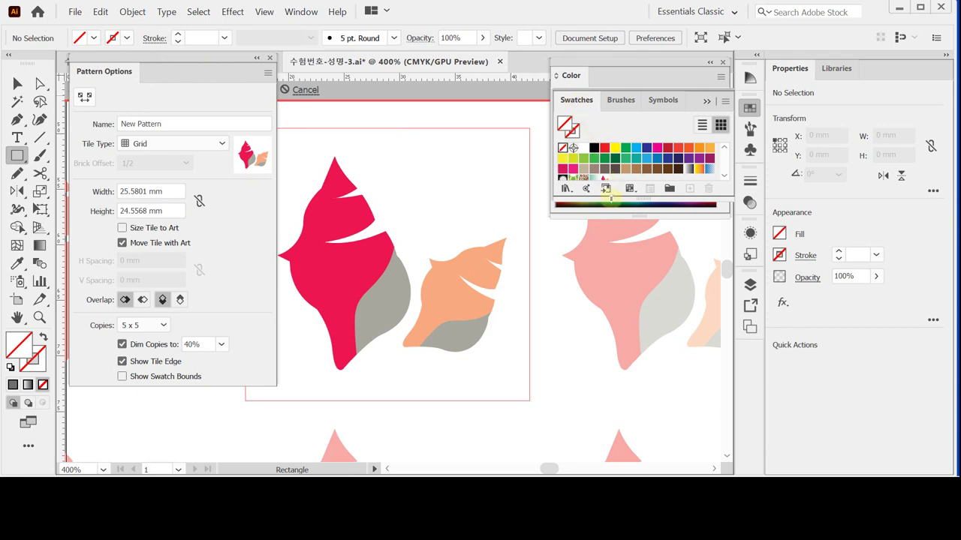
click(609, 199)
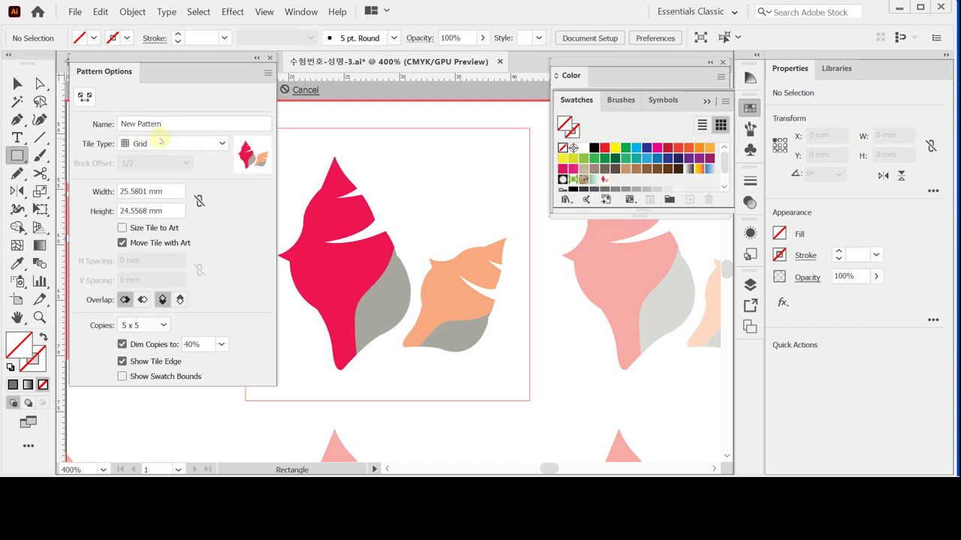
Name the pattern 소라 and exit pattern editing mode
click(180, 125)
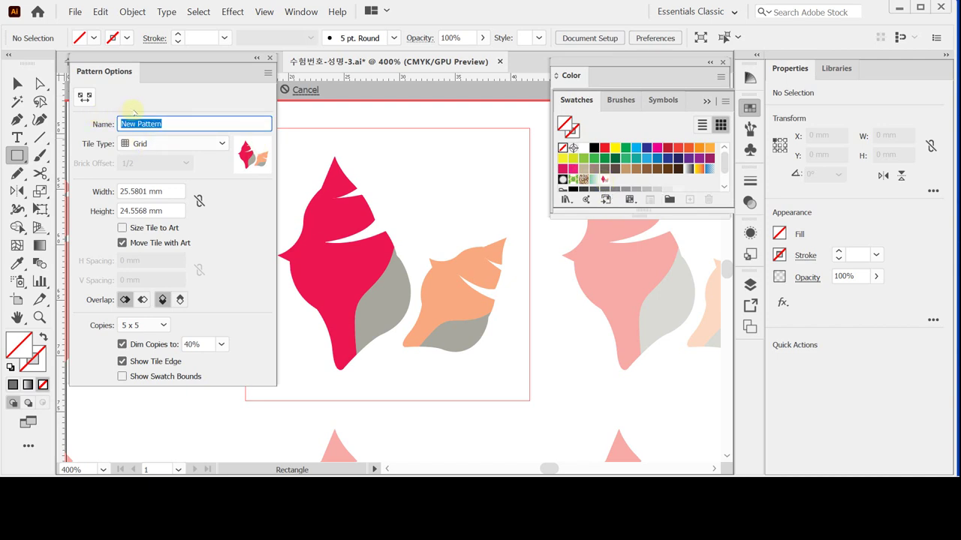
text(ㅅ)
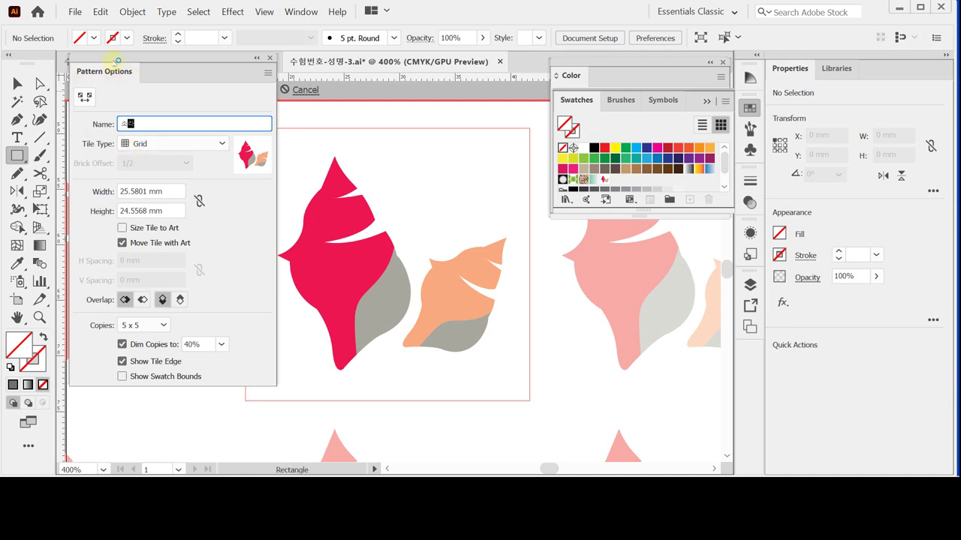
drag(134, 72, 127, 128)
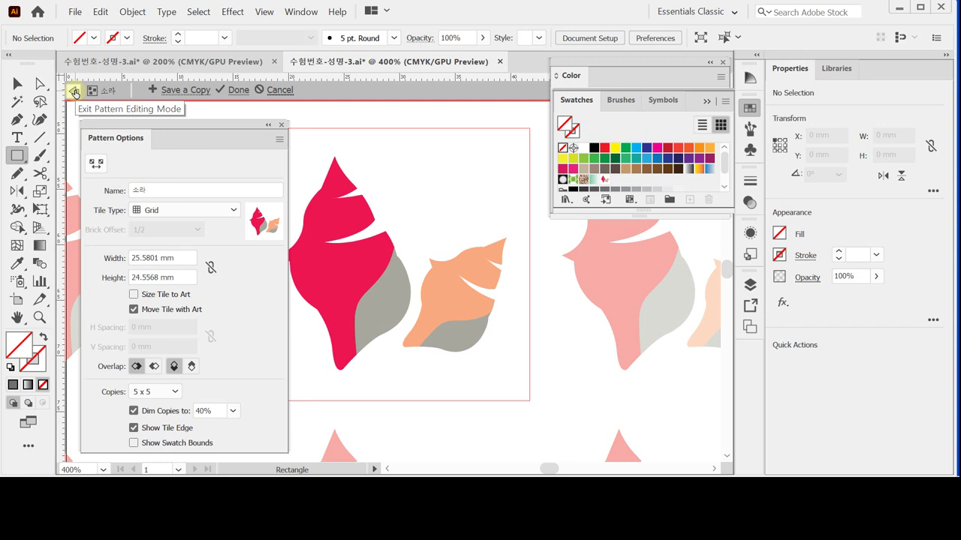
click(74, 92)
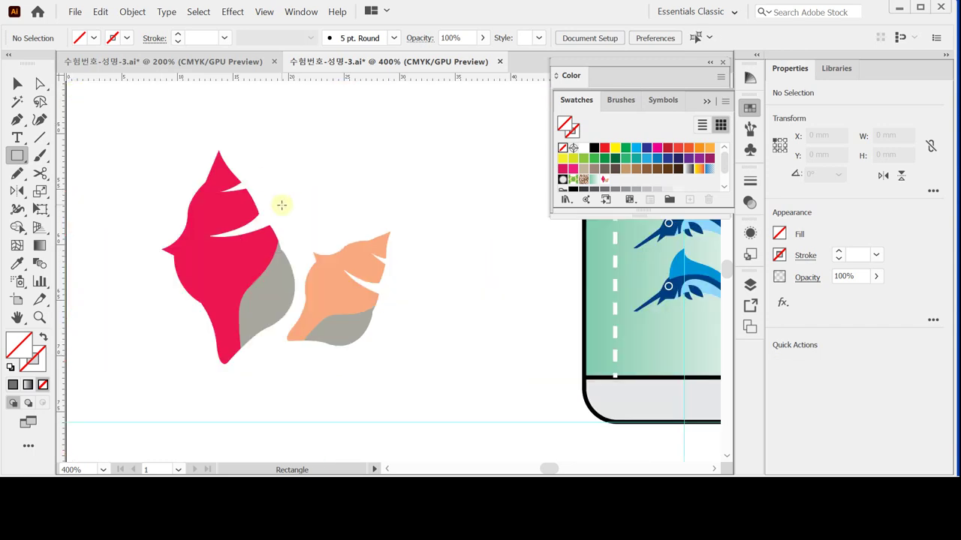
Clear the selection and save the file
drag(303, 117, 337, 158)
key(ctrl+shift+a)
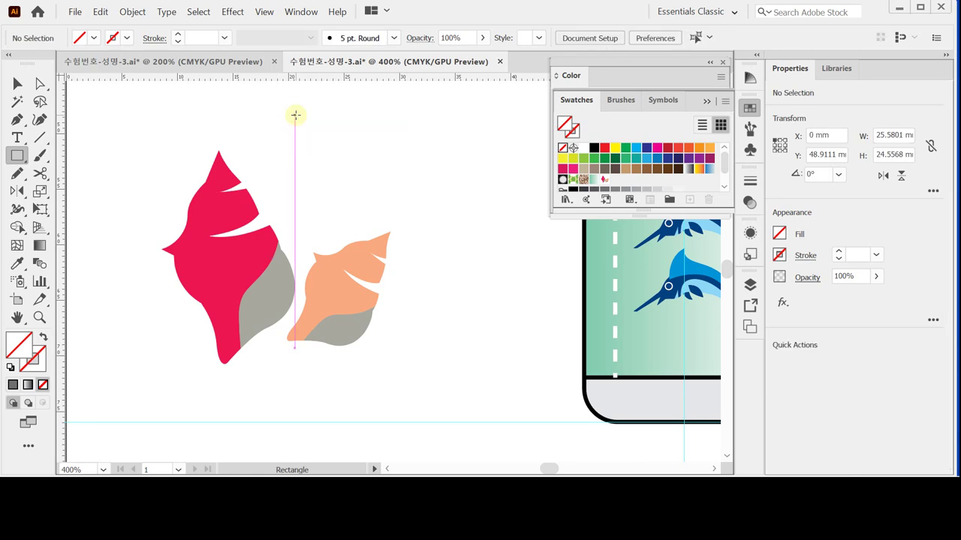
key(v)
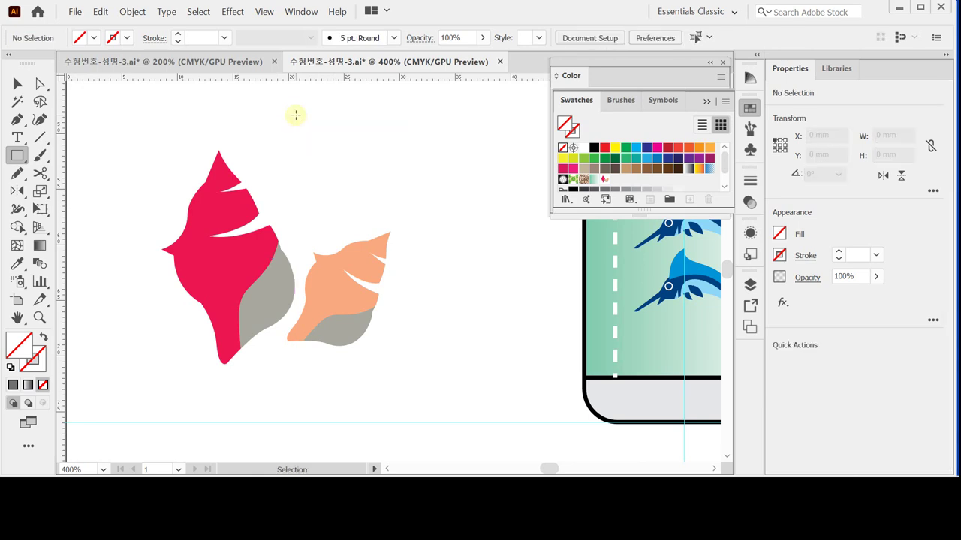
key(ctrl+s)
Duplicate the bag's light-blue body rectangle in place and fill the front copy with the 소라 pattern swatch
key(m)
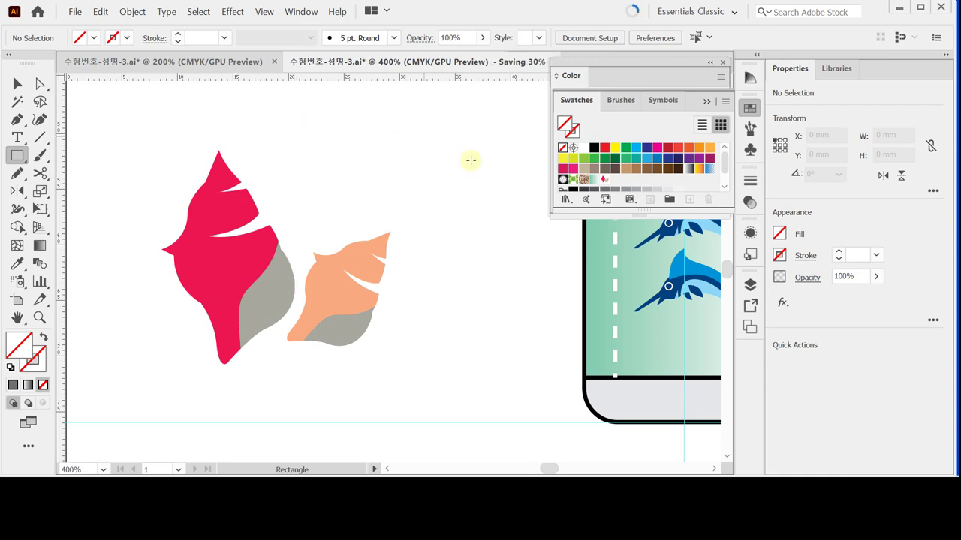
key(z)
alt+click(515, 257)
alt+click(504, 248)
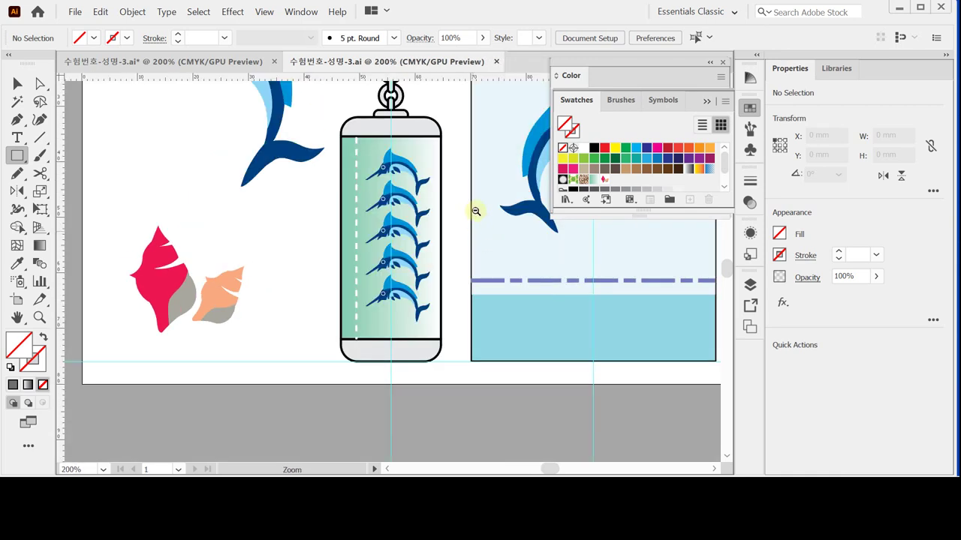
drag(425, 208, 378, 235)
alt+click(401, 220)
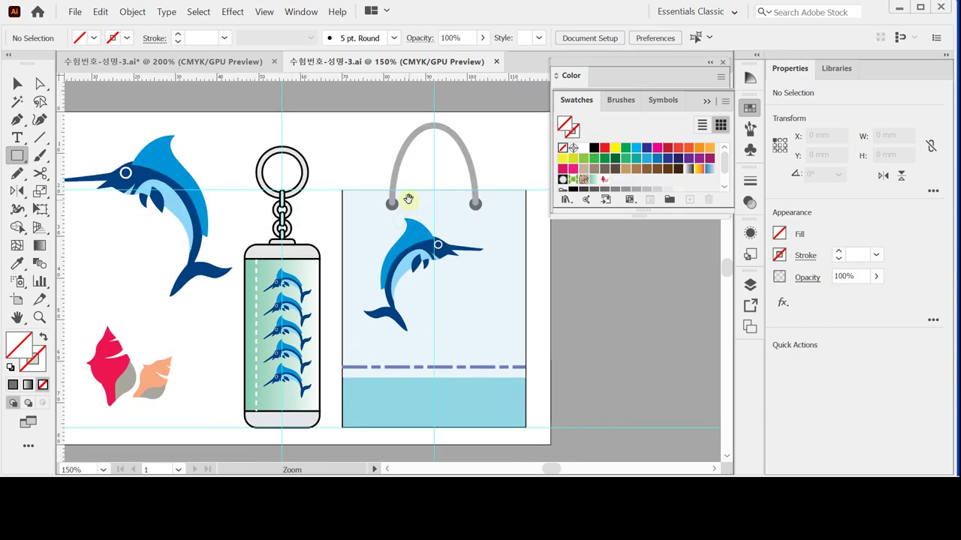
click(343, 173)
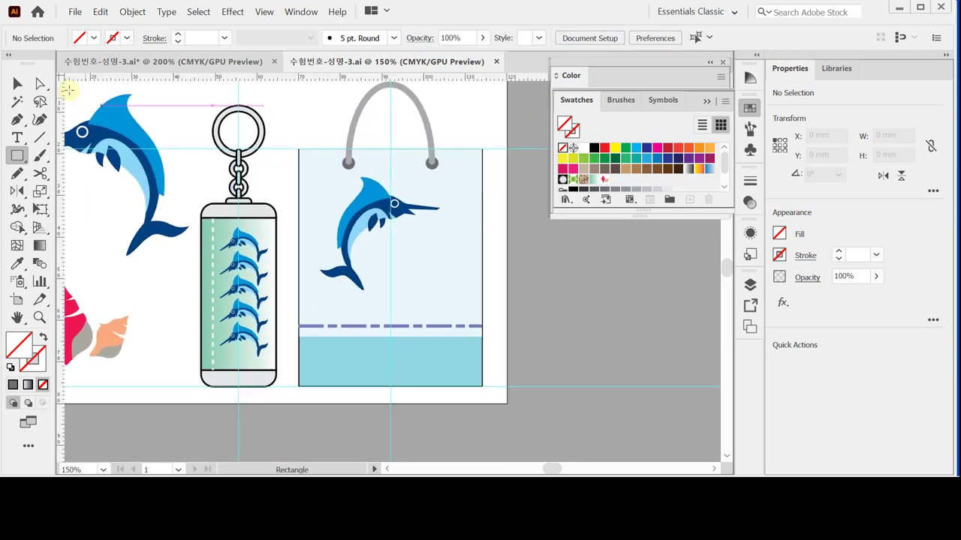
click(17, 84)
click(364, 355)
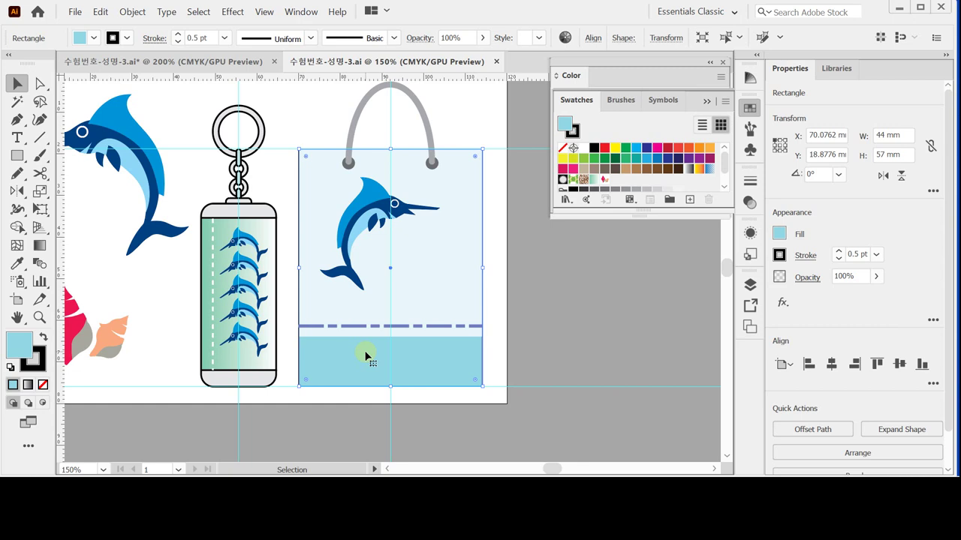
click(502, 329)
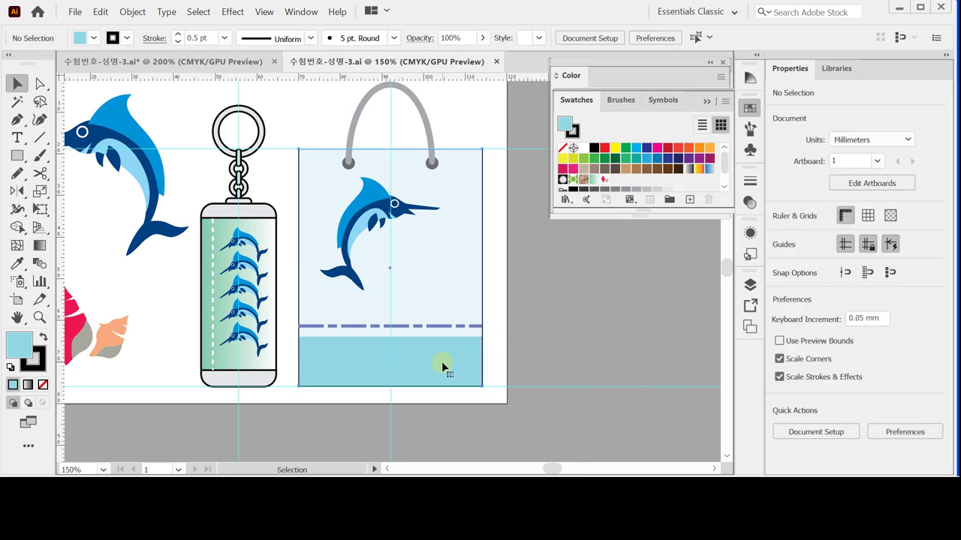
click(442, 361)
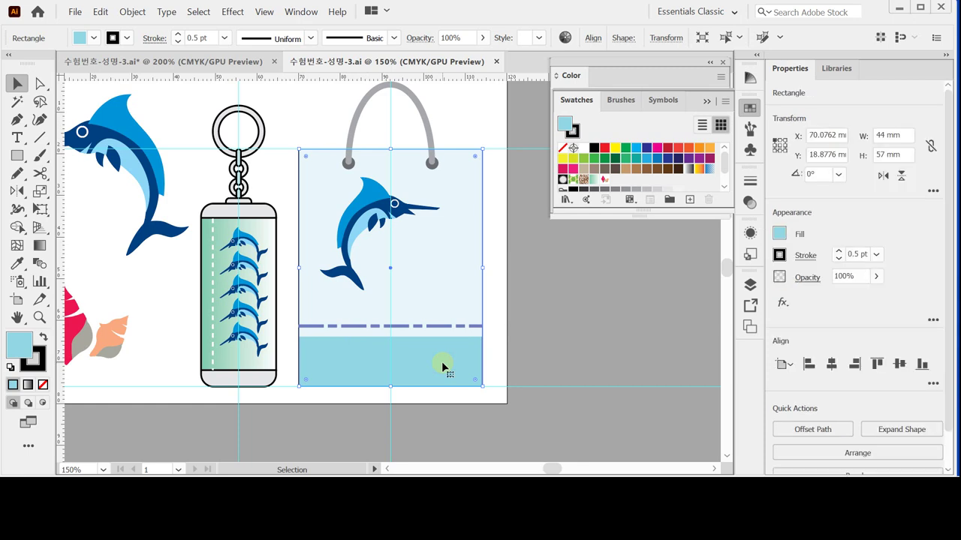
key(a)
key(v)
key(a)
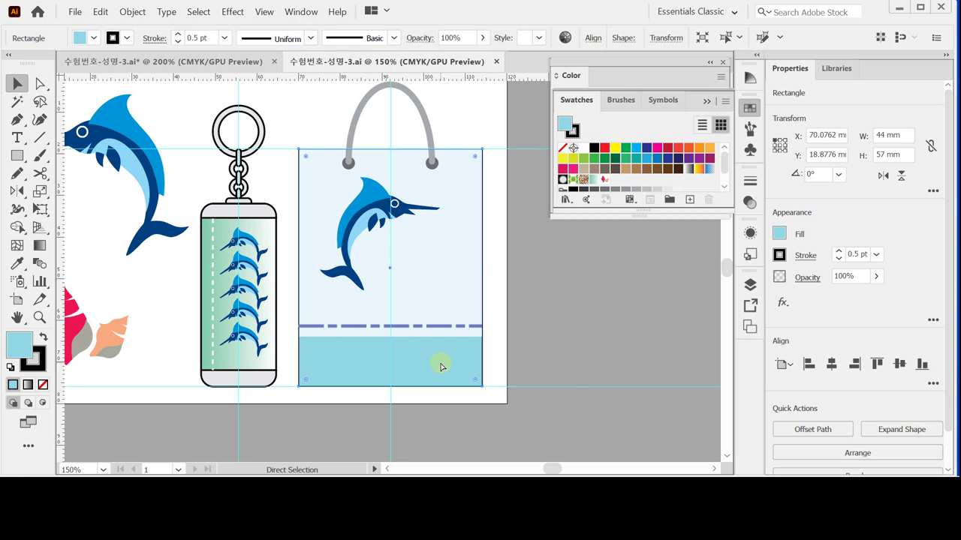
key(v)
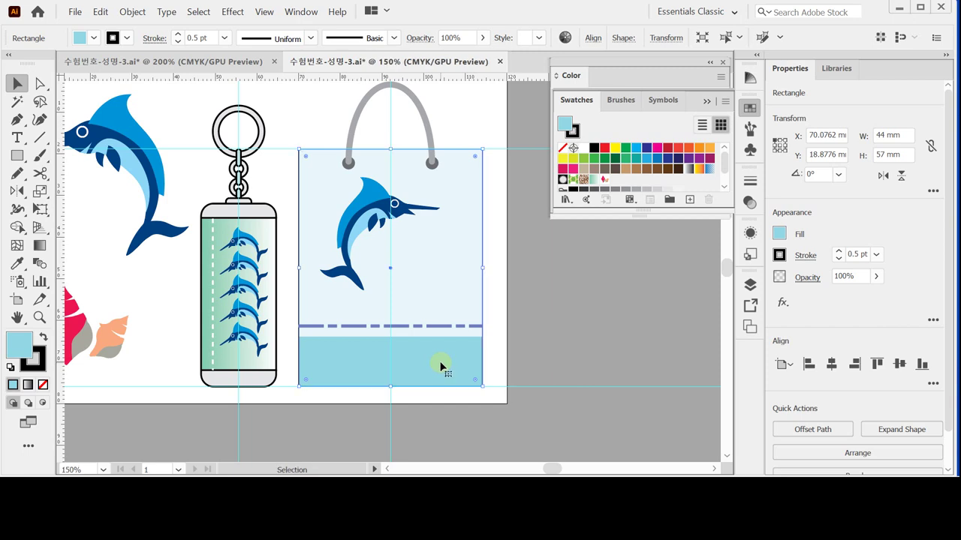
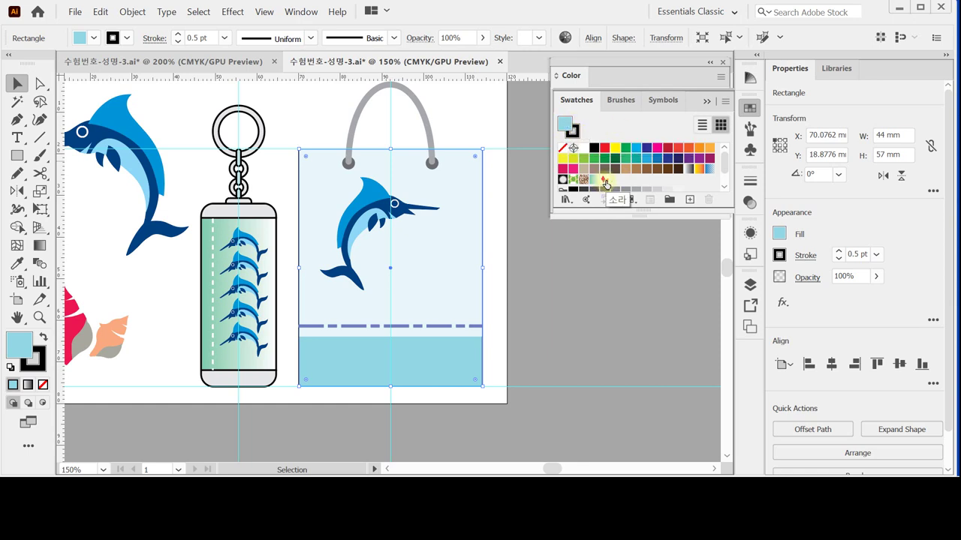
click(604, 182)
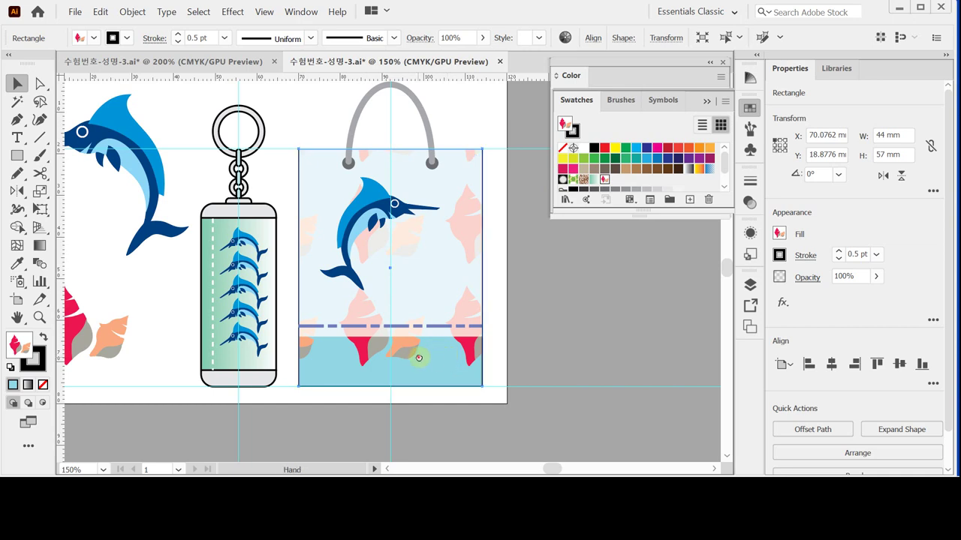
Scale the bag's seashell pattern uniformly to 50%, with Transform Objects off and Transform Patterns on
scroll(418, 354, left, 2)
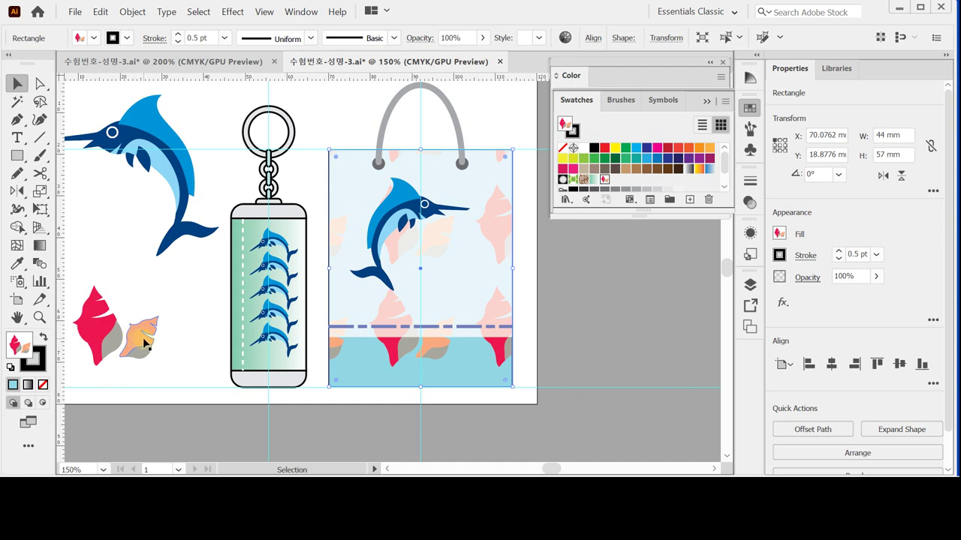
double_click(41, 192)
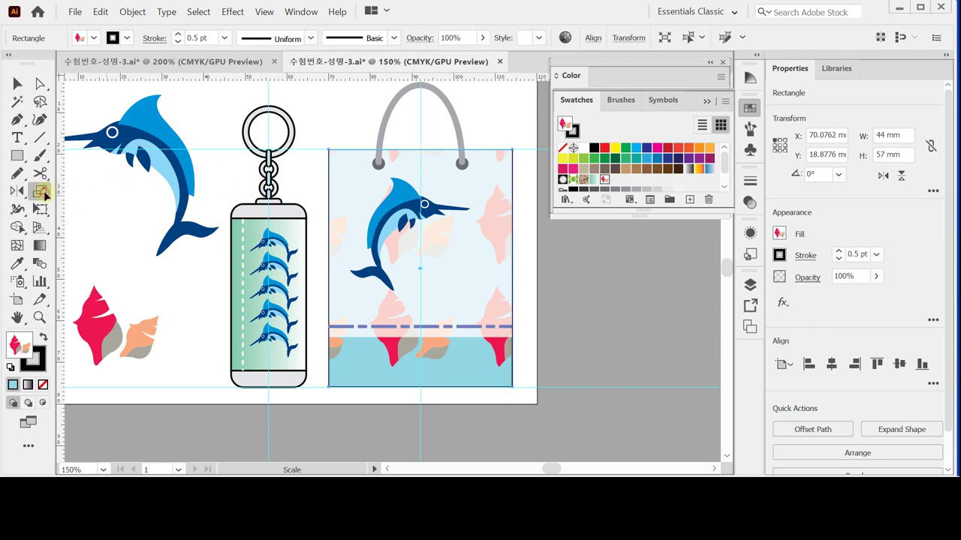
drag(605, 144, 574, 133)
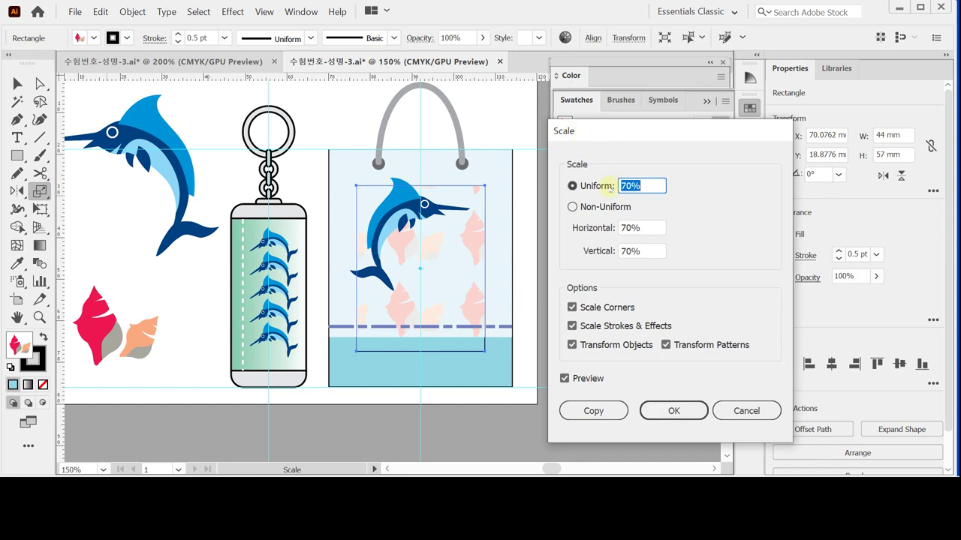
text(50)
key(Tab)
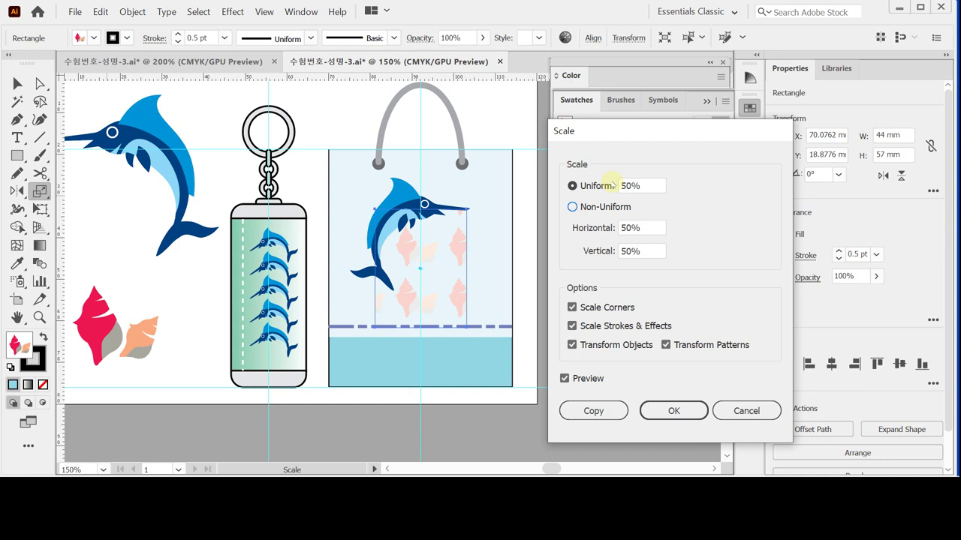
click(565, 379)
click(565, 379)
click(573, 345)
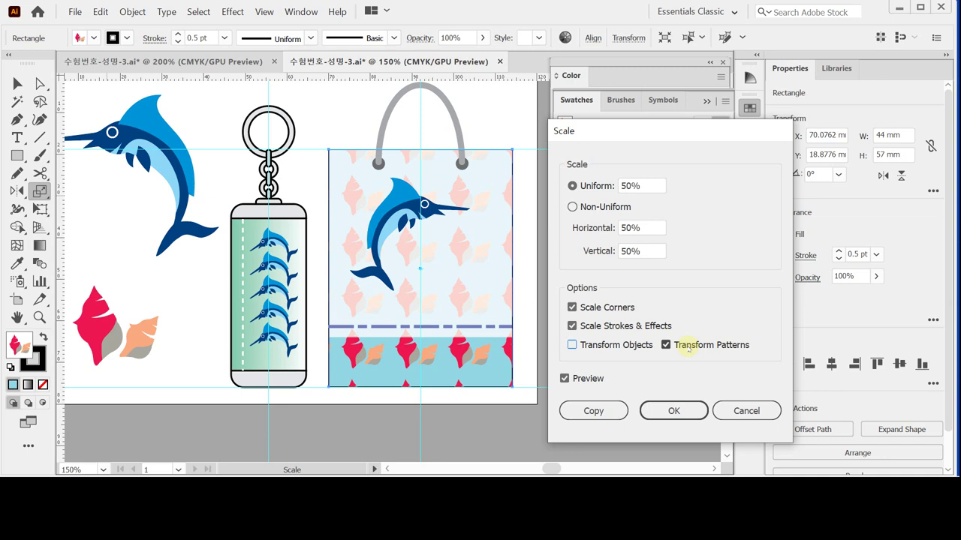
click(672, 411)
Rotate only the bag's seashell pattern by 30°, with Transform Objects off and Transform Patterns on, and save the file
drag(17, 191, 51, 197)
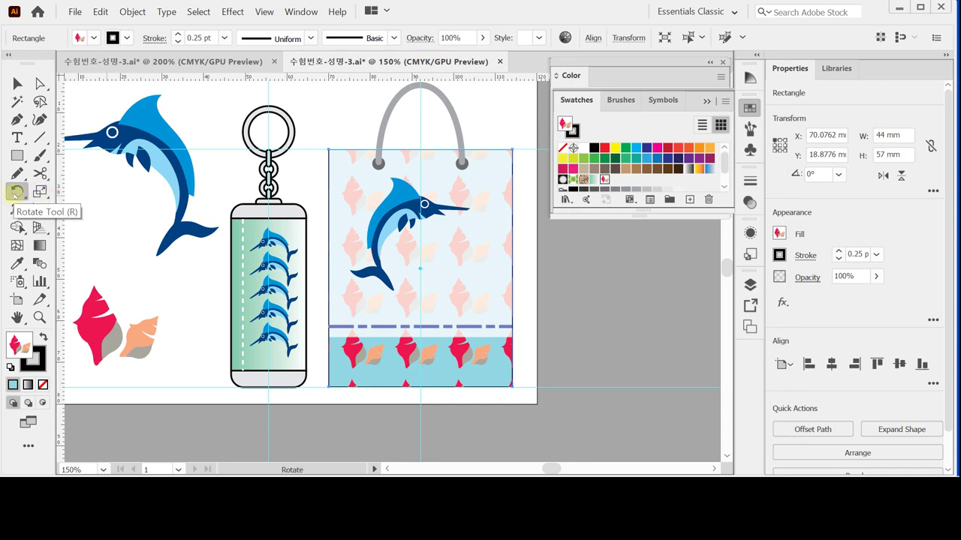
double_click(16, 193)
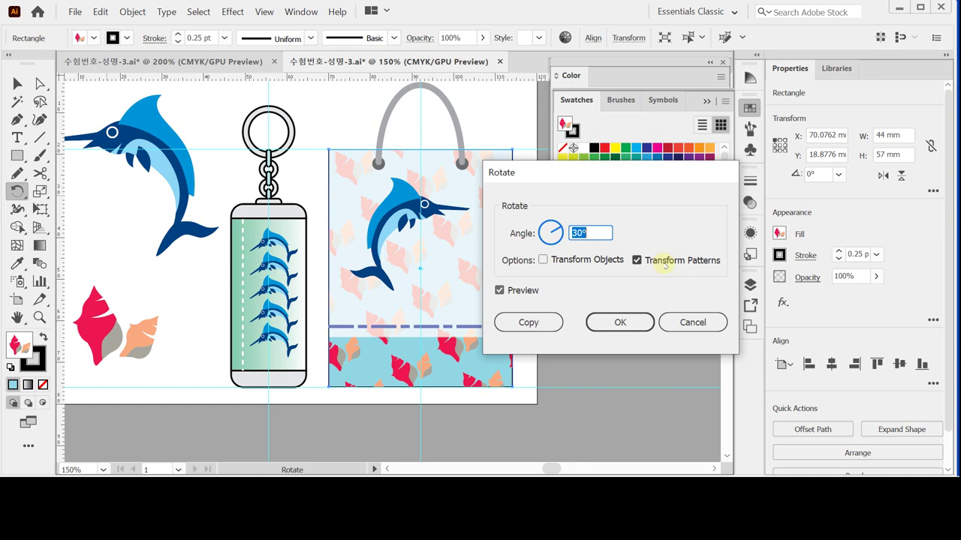
click(620, 322)
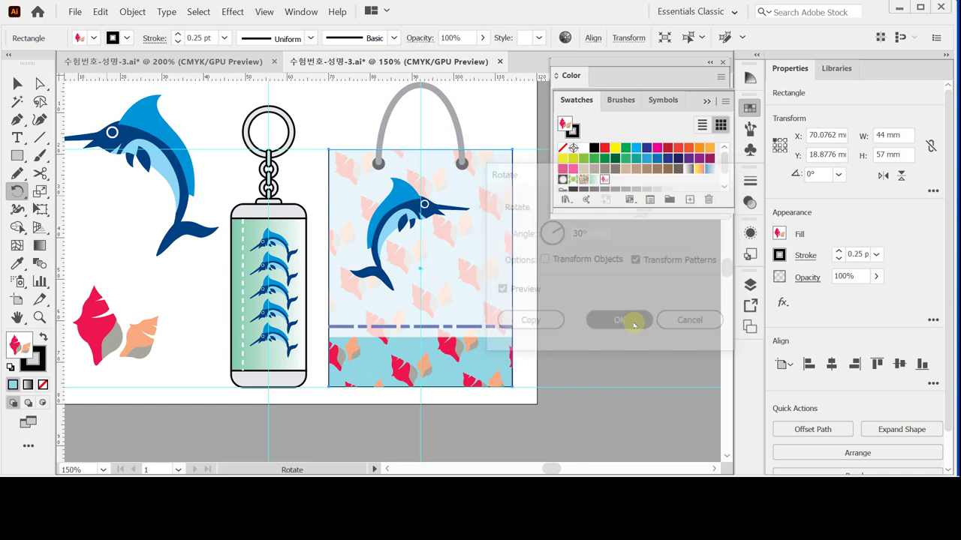
key(v)
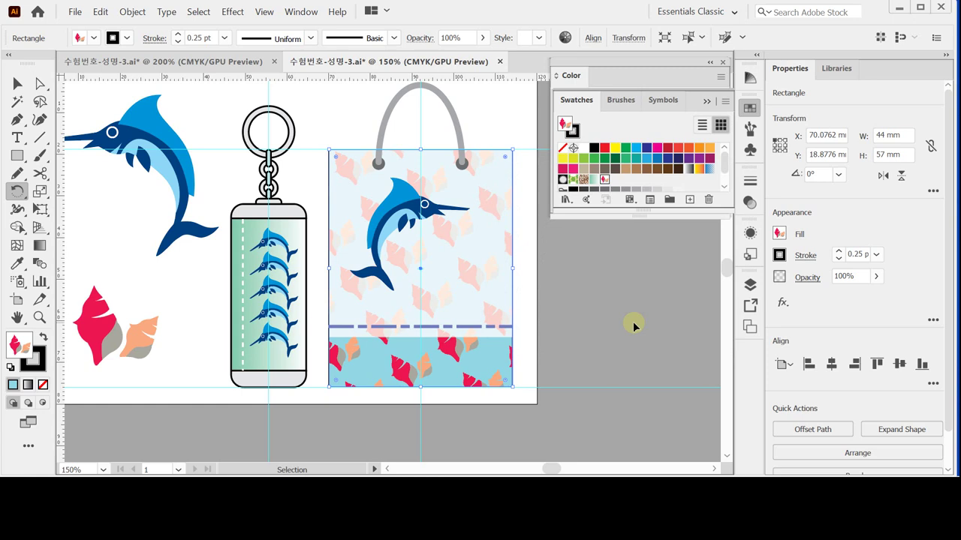
key(ctrl+s)
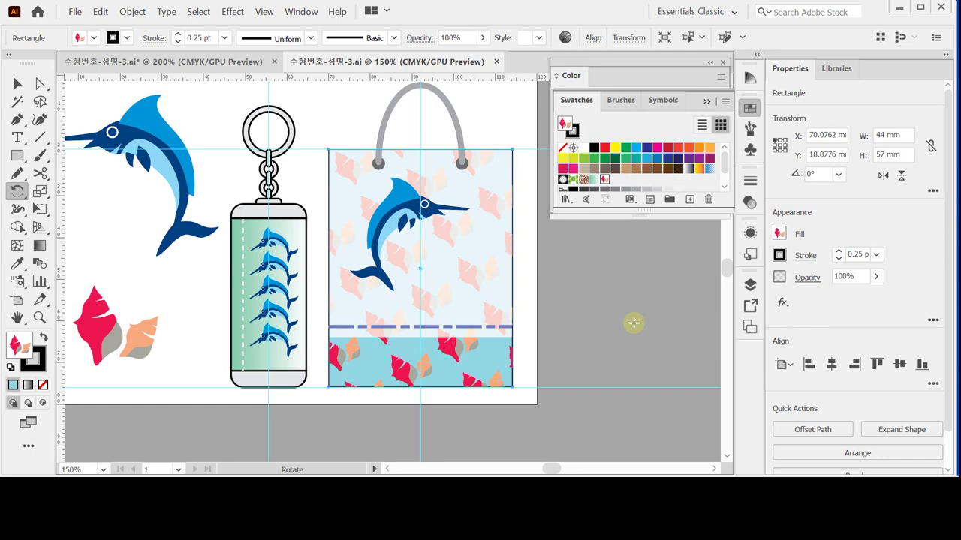
Start a point text beside the tail of the bag's marlin and set its font to Arial Bold Italic
key(t)
scroll(525, 293, up, 2)
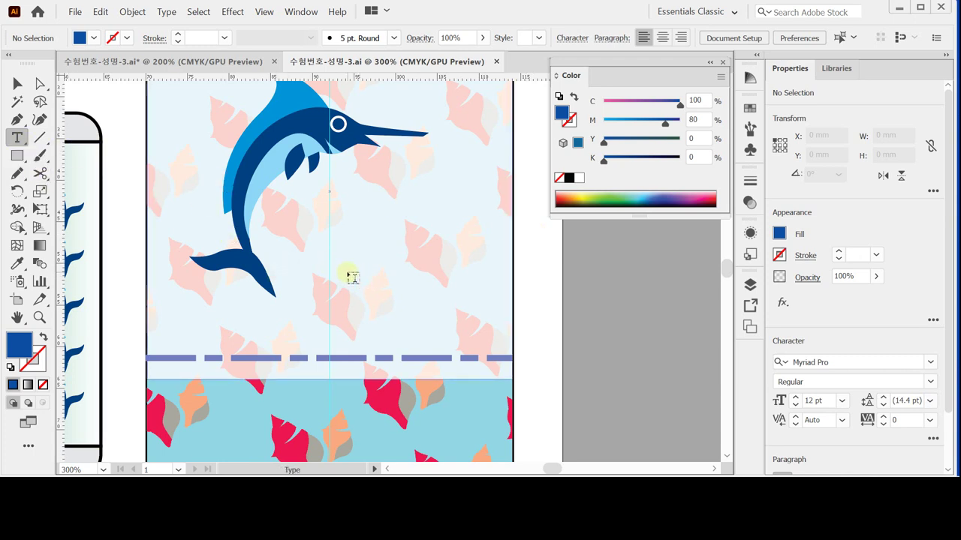
click(279, 259)
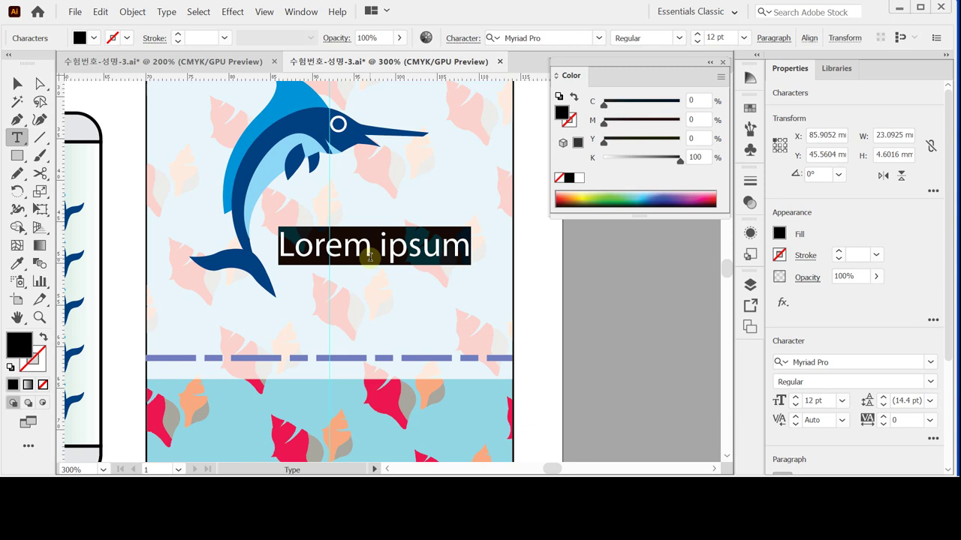
key(ctrl+t)
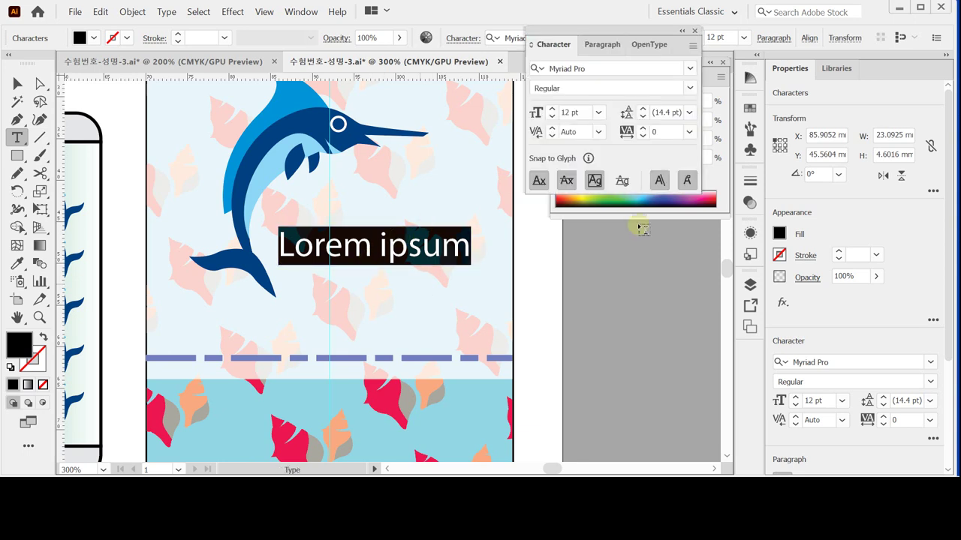
click(589, 70)
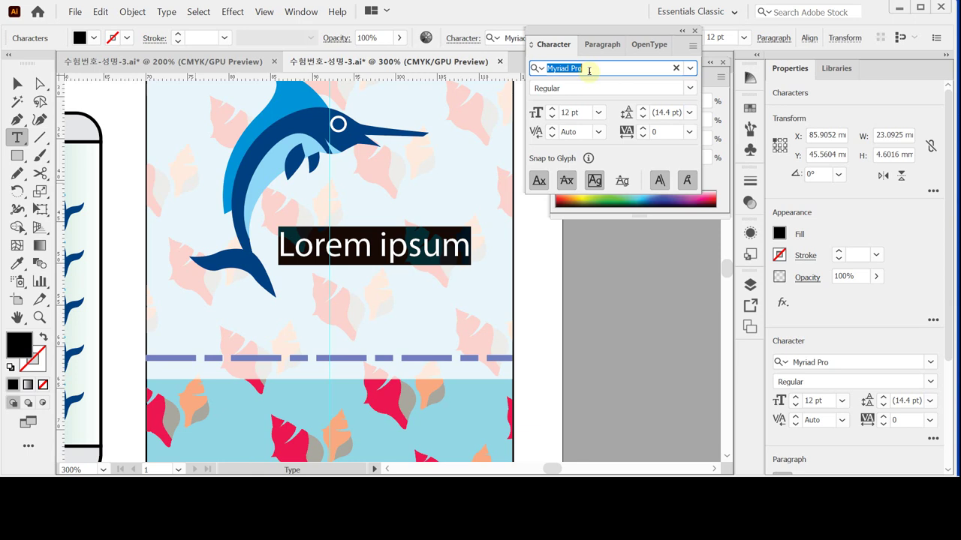
key(BackSpace)
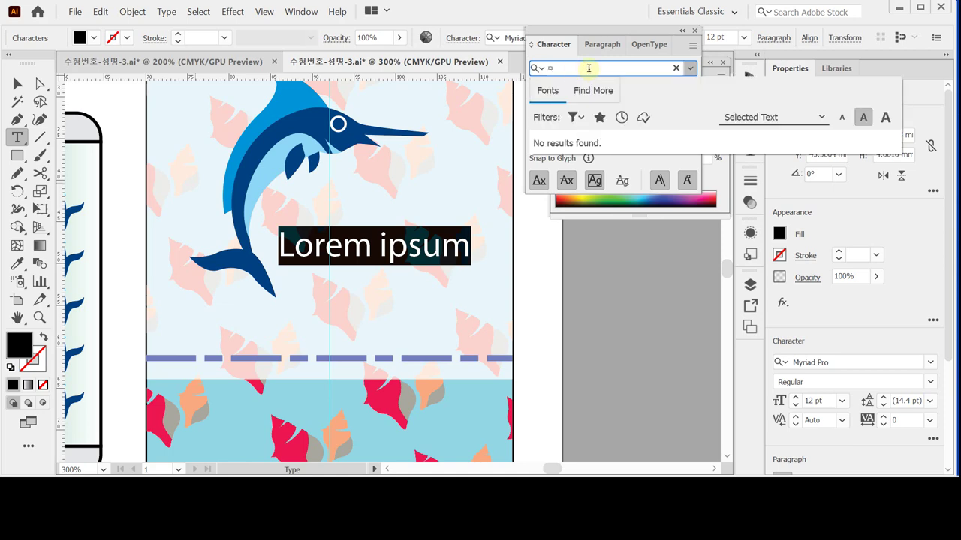
text(ar)
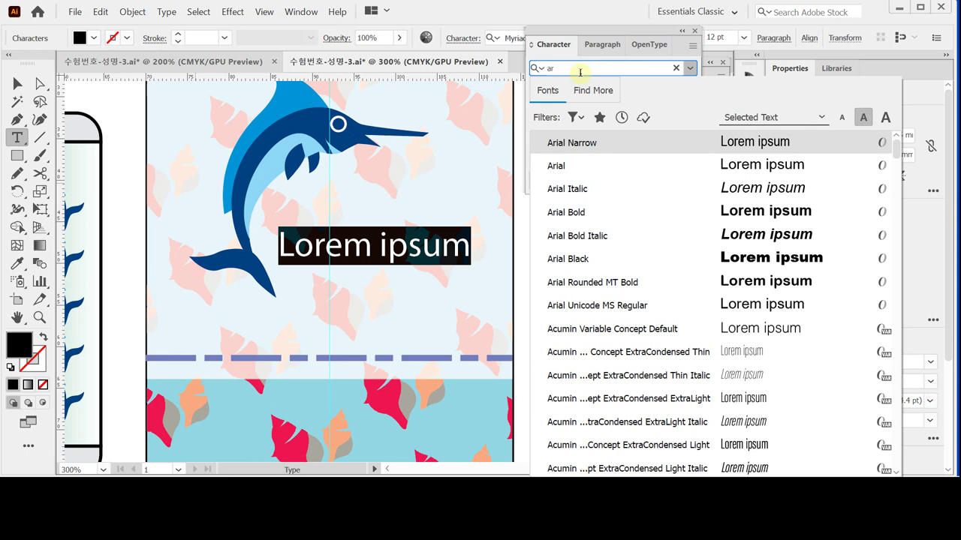
key(Down)
key(Down)
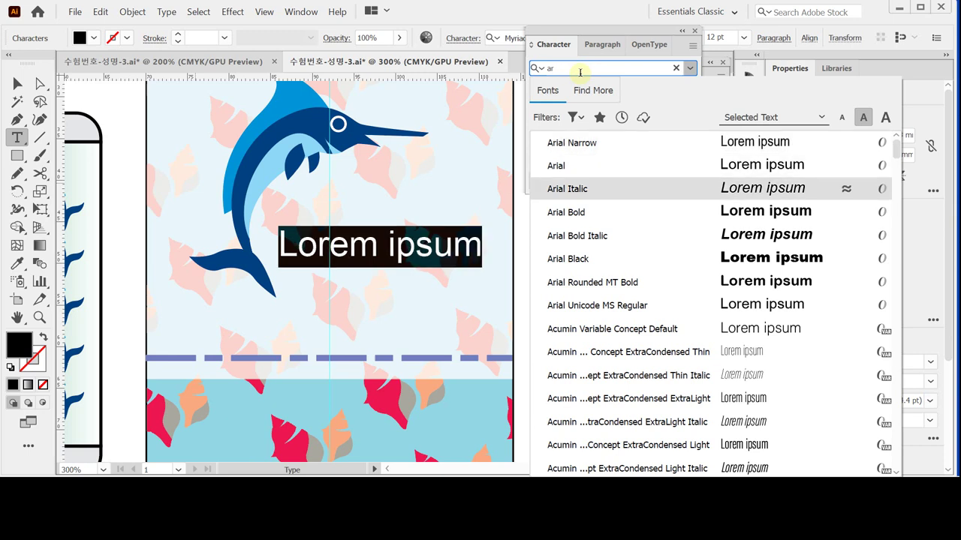
key(Down)
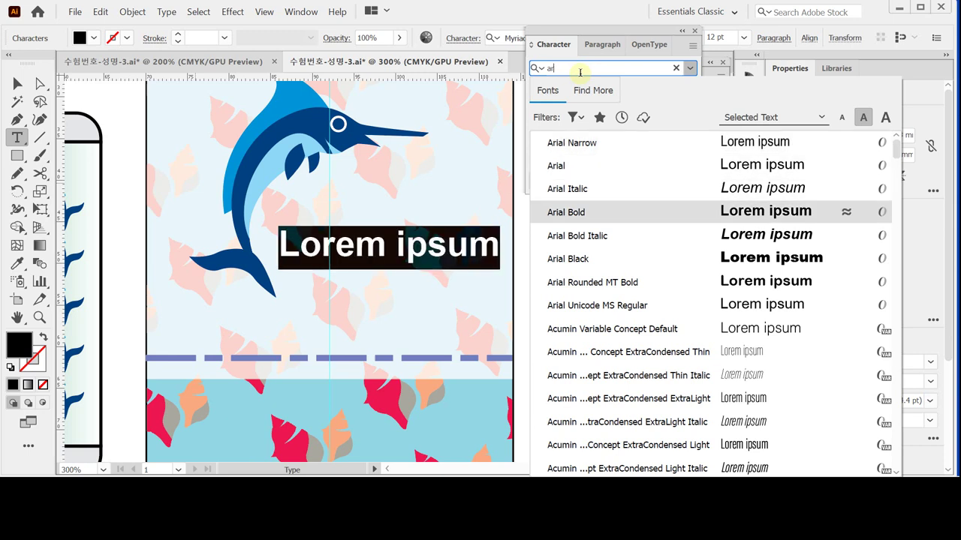
key(Down)
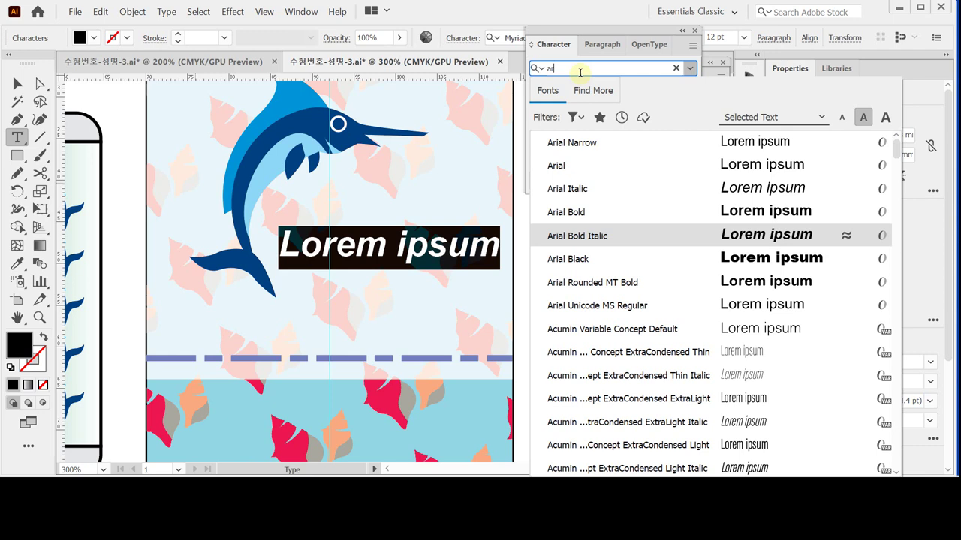
key(Return)
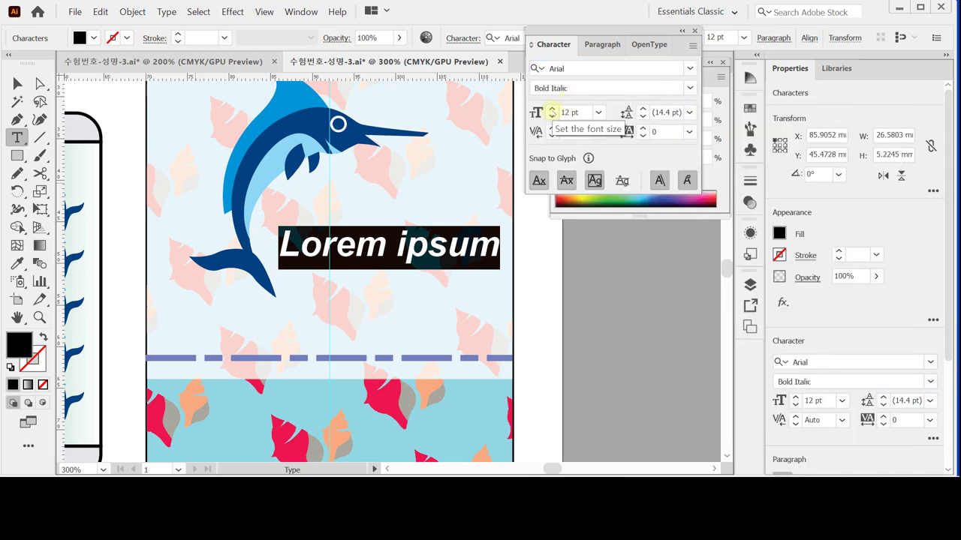
Set the placeholder text's size to 10 pt and its fill to C 100, M 80, Y 0, K 0
click(552, 116)
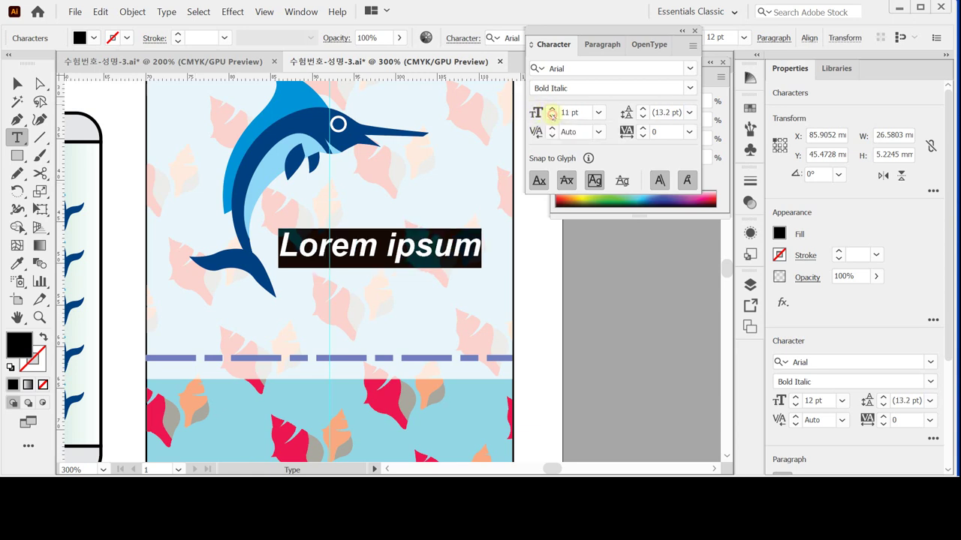
click(551, 116)
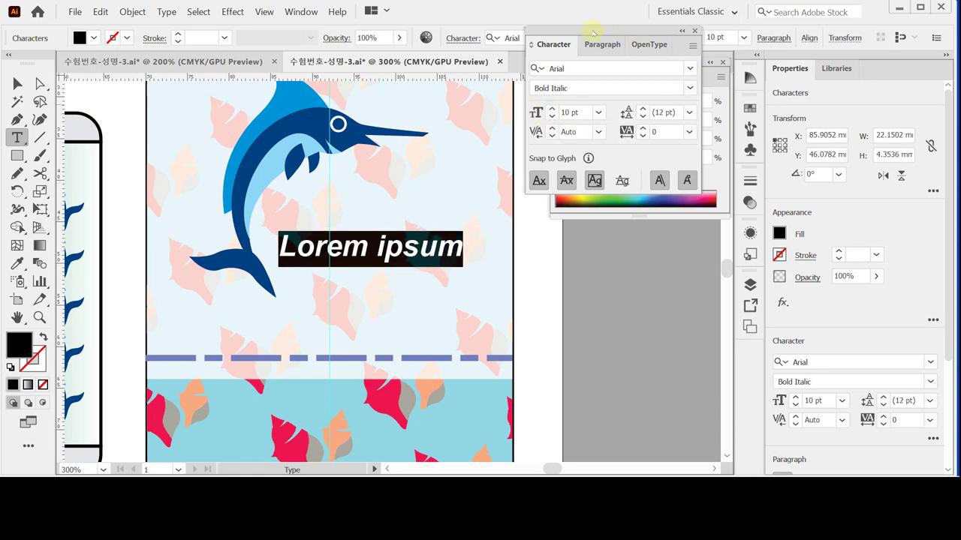
drag(593, 31, 620, 233)
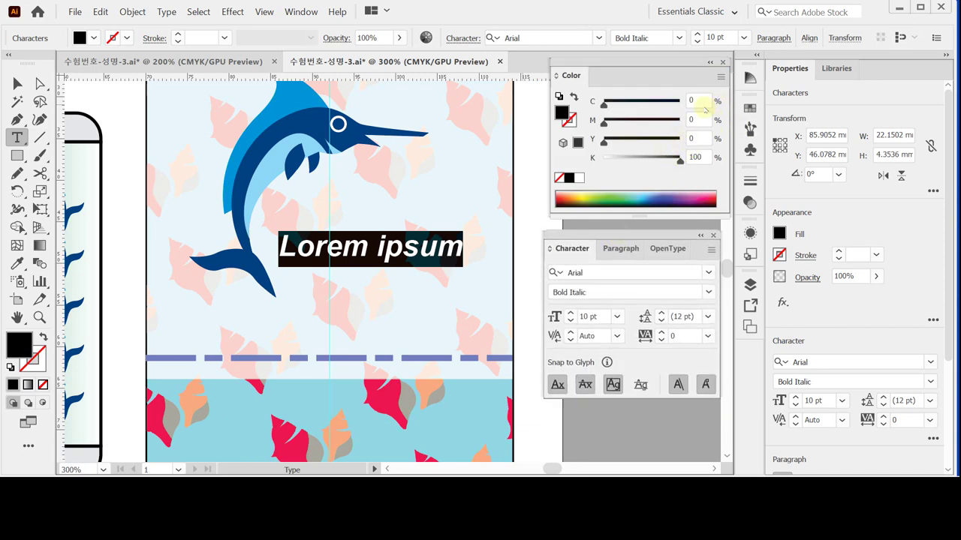
click(579, 178)
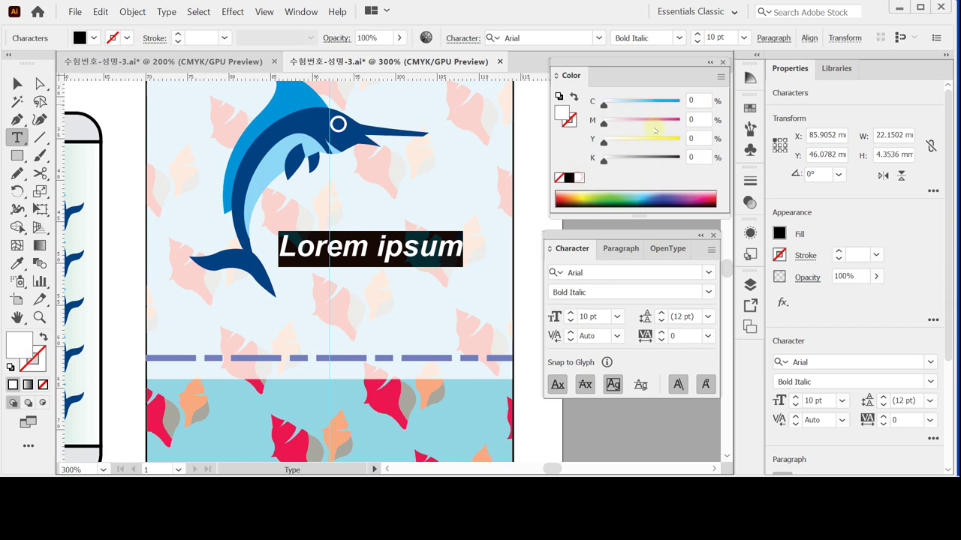
click(689, 98)
text(10)
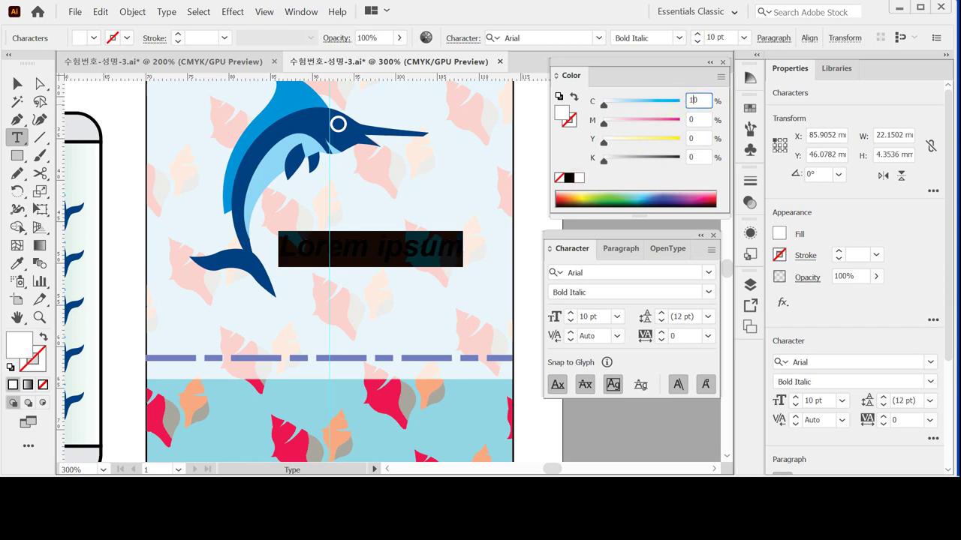
text(00)
click(695, 119)
text(80)
key(Return)
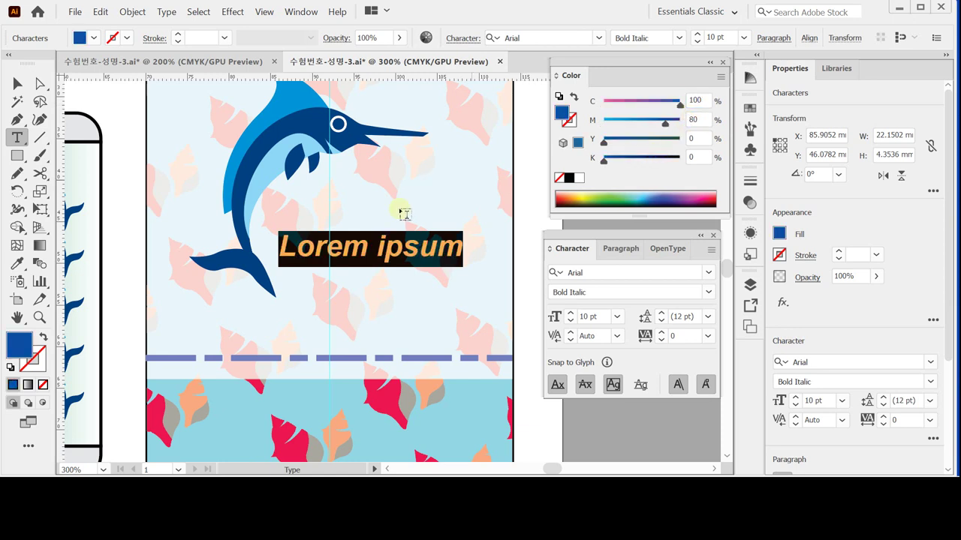
Replace the placeholder with "Sliced raw fish", save the file and clear the selection
key(ctrl)
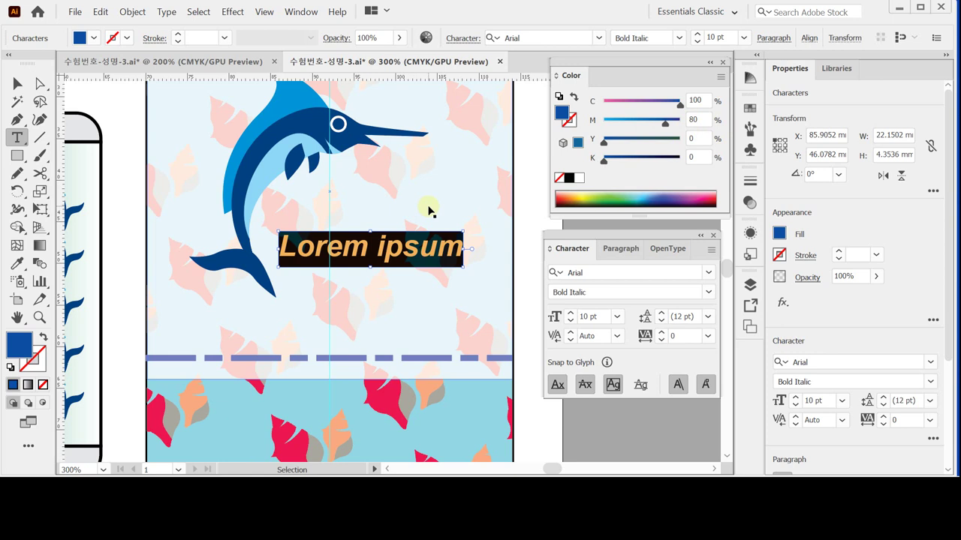
text(Sliced raw fish)
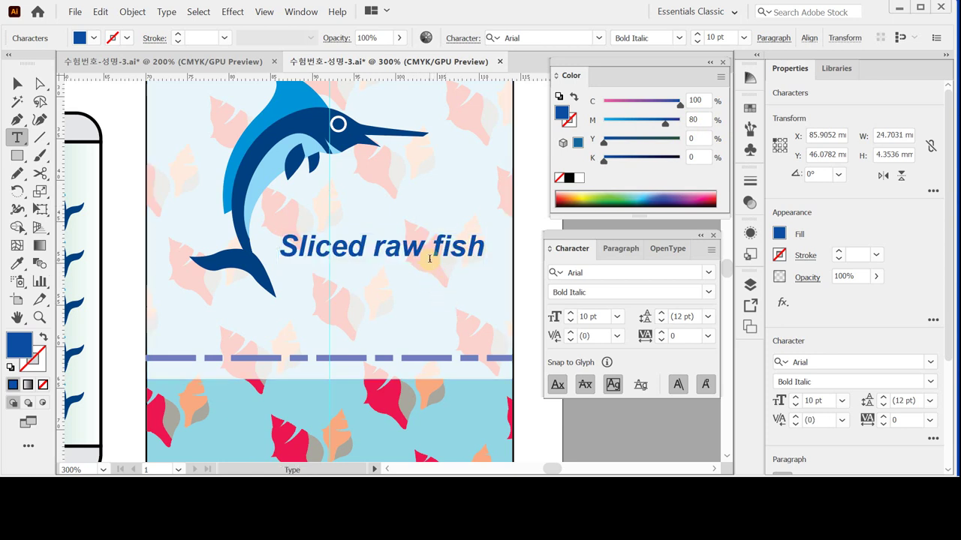
key(Escape)
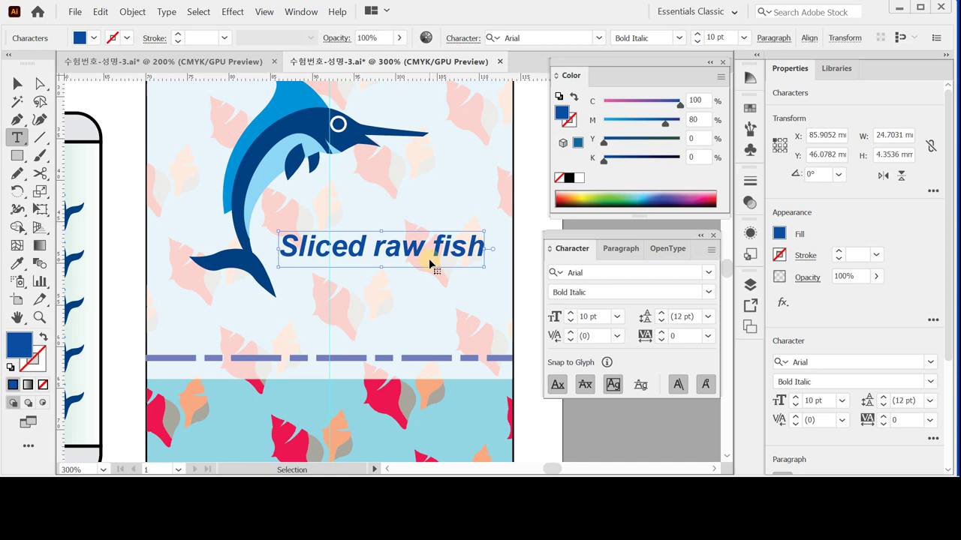
key(ctrl+s)
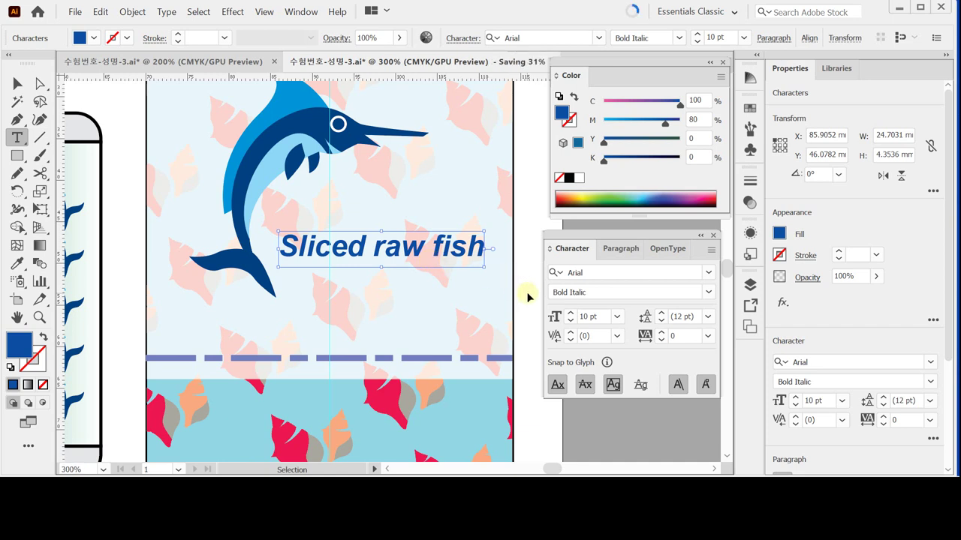
key(ctrl+shift+a)
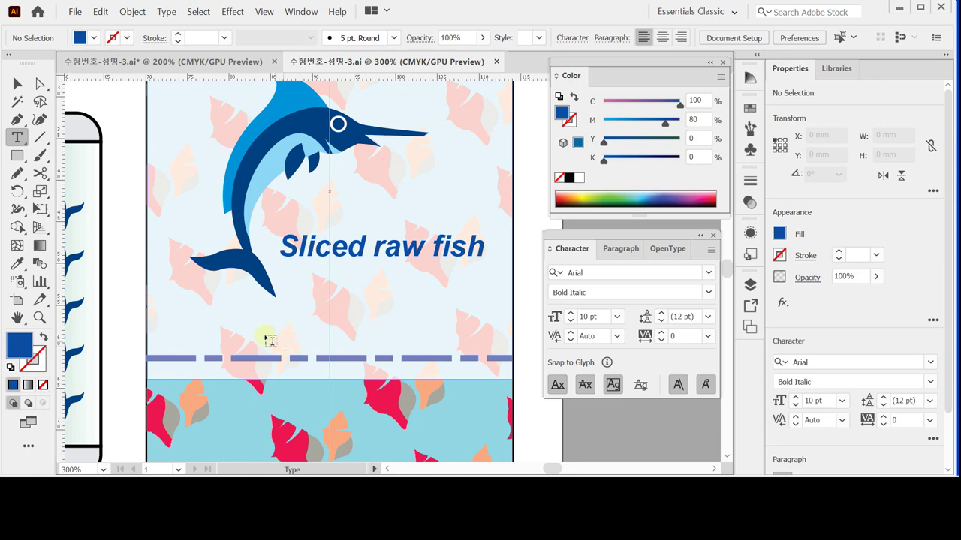
Start a second point text just above the bag's dashed line in Arial Regular at 8 pt
click(218, 342)
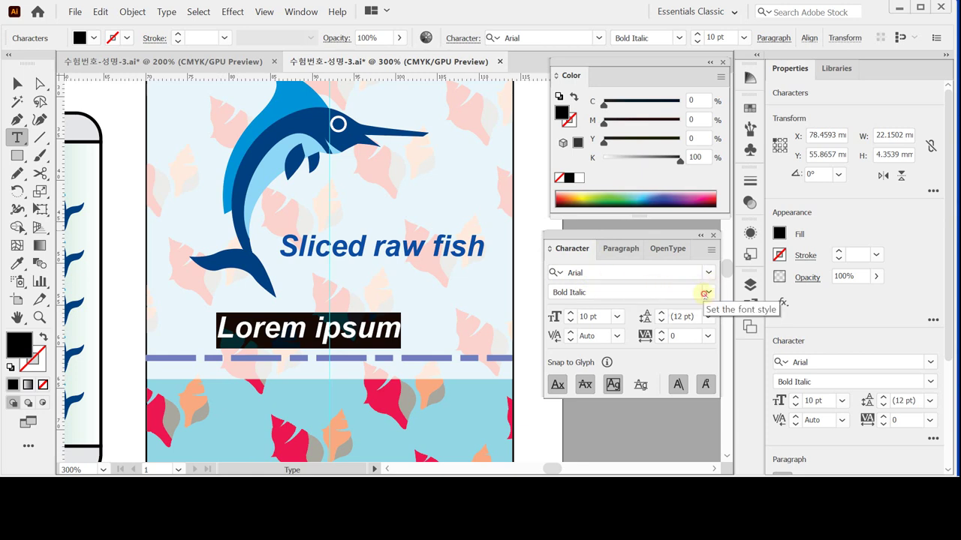
click(707, 292)
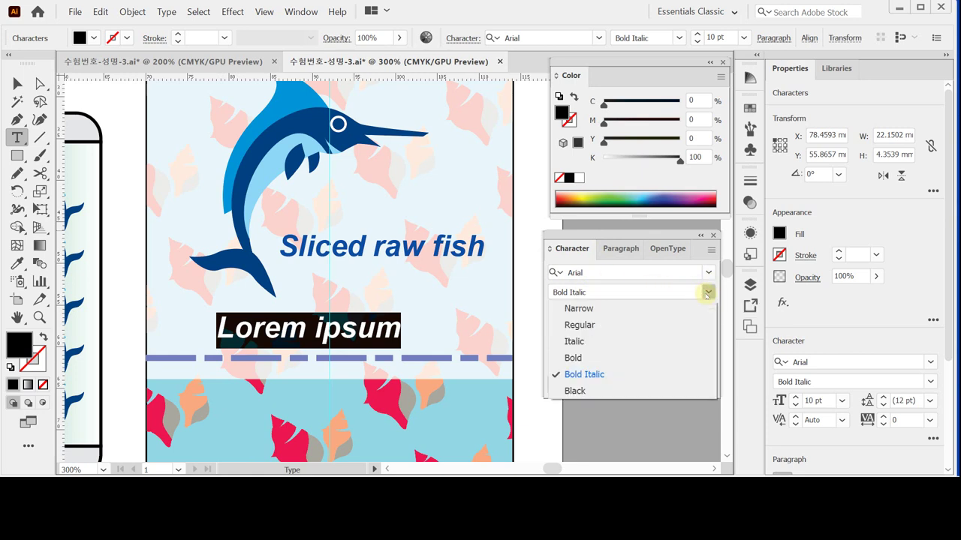
click(652, 325)
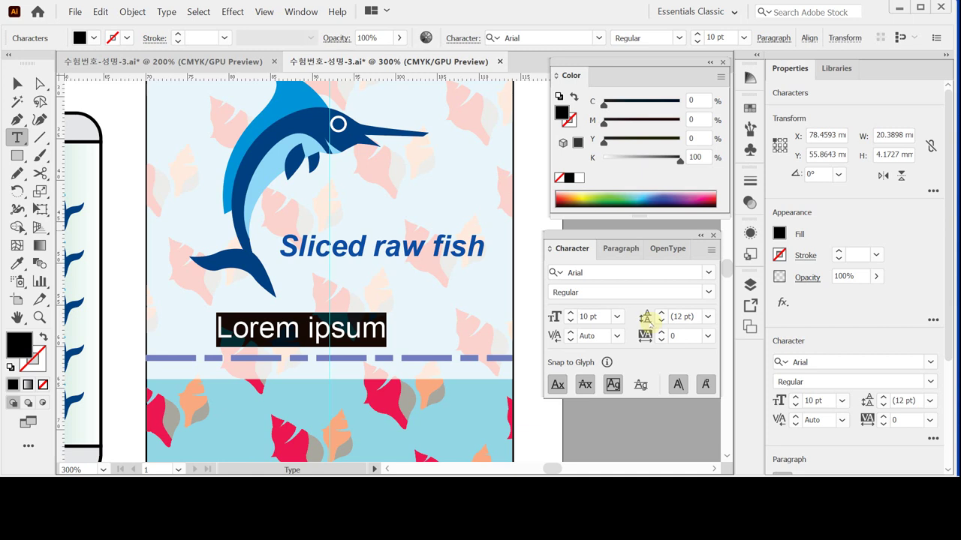
click(570, 321)
click(569, 321)
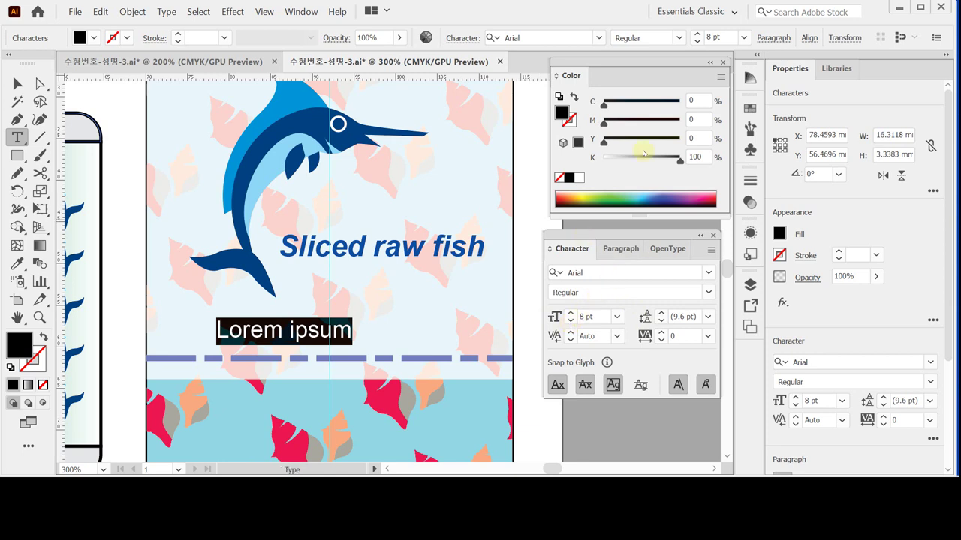
Set the second text's fill color to C 90, M 50, Y 0, K 0
click(579, 178)
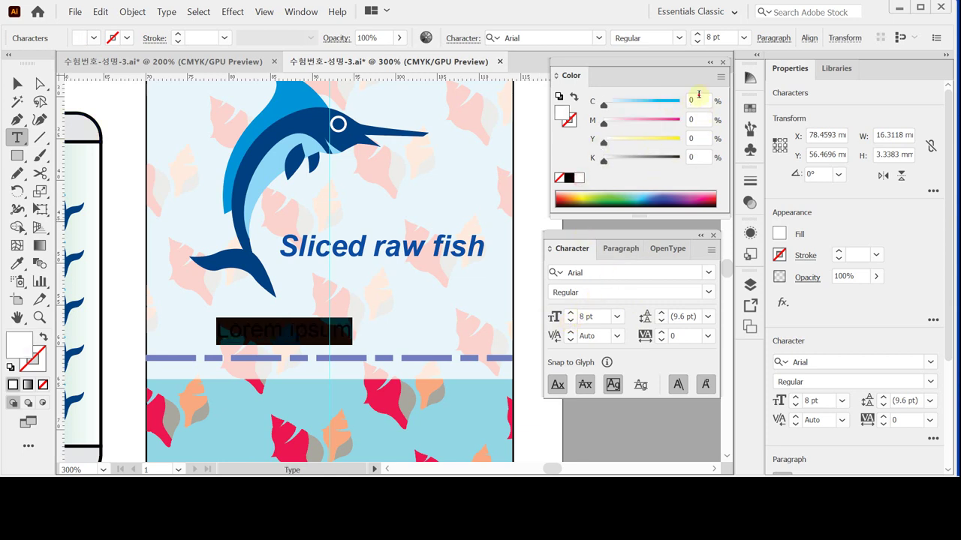
click(694, 100)
text(90)
key(Tab)
text(50)
key(Tab)
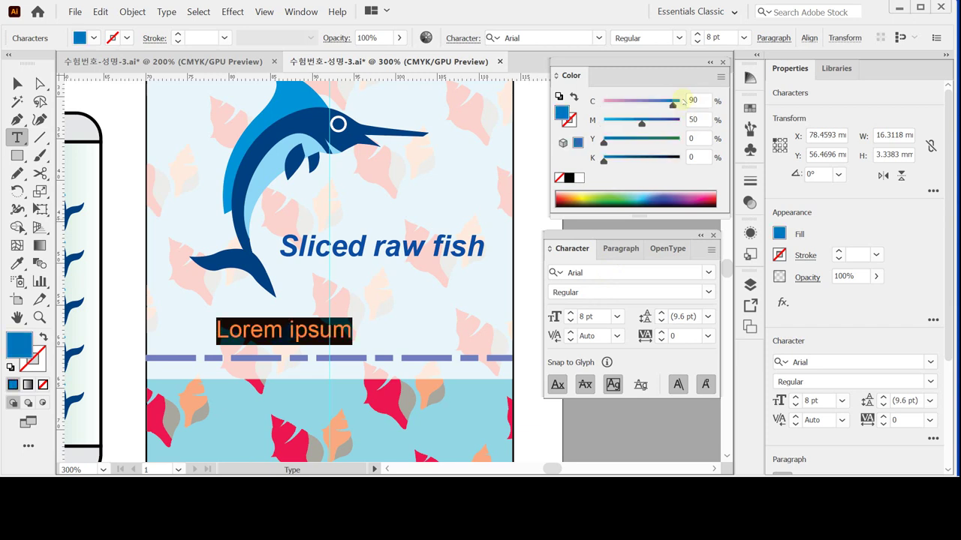
Enter "Fresh Seafood Restaurant" as the second text and shift it about 1 mm toward the bag's right edge
text(Fresh Seafood Restaurant)
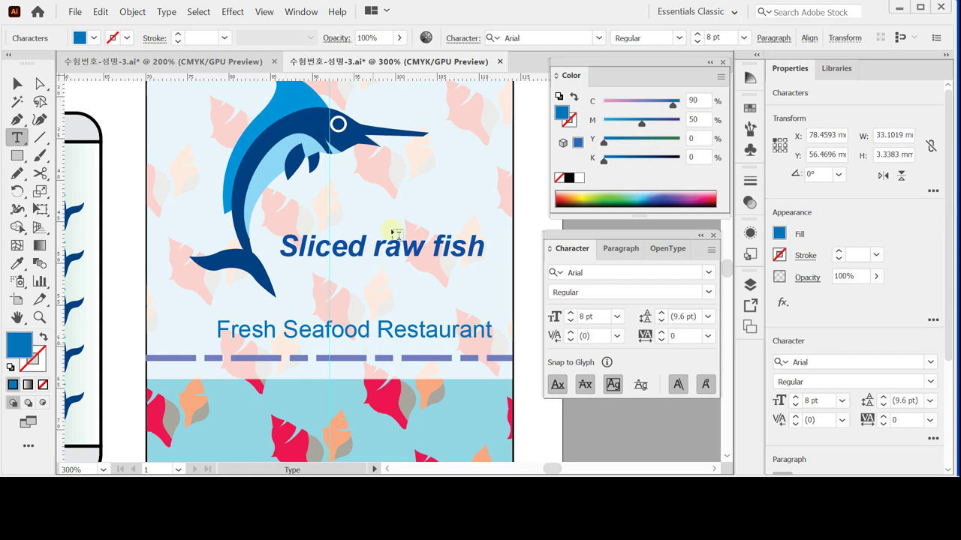
key(Escape)
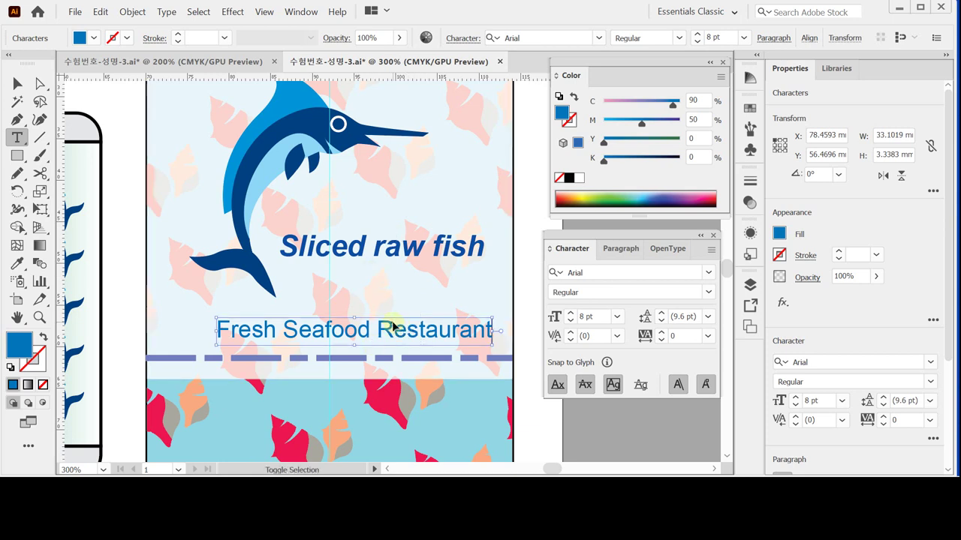
drag(392, 328, 400, 330)
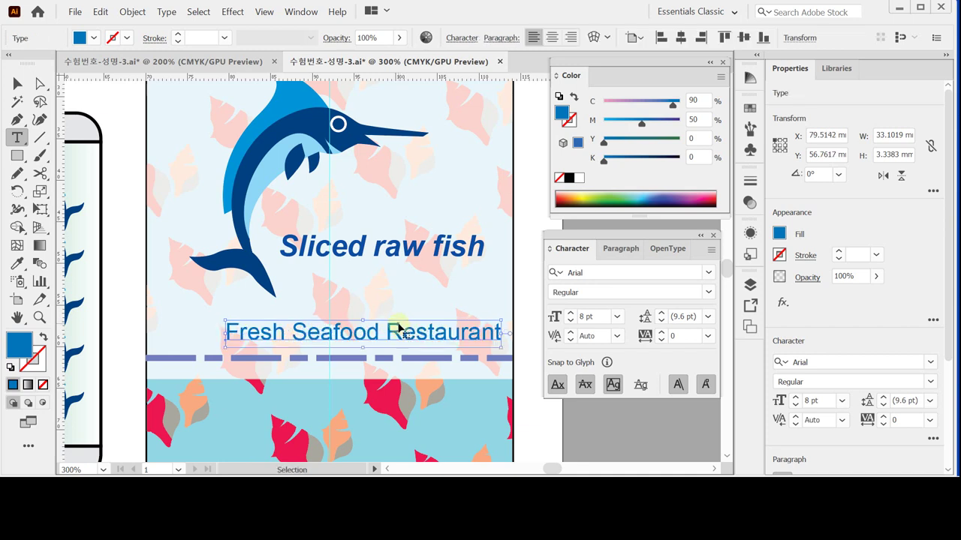
Save the file, then shift the "Sliced raw fish" text about 1 mm toward the bag's right edge
ctrl+click(410, 358)
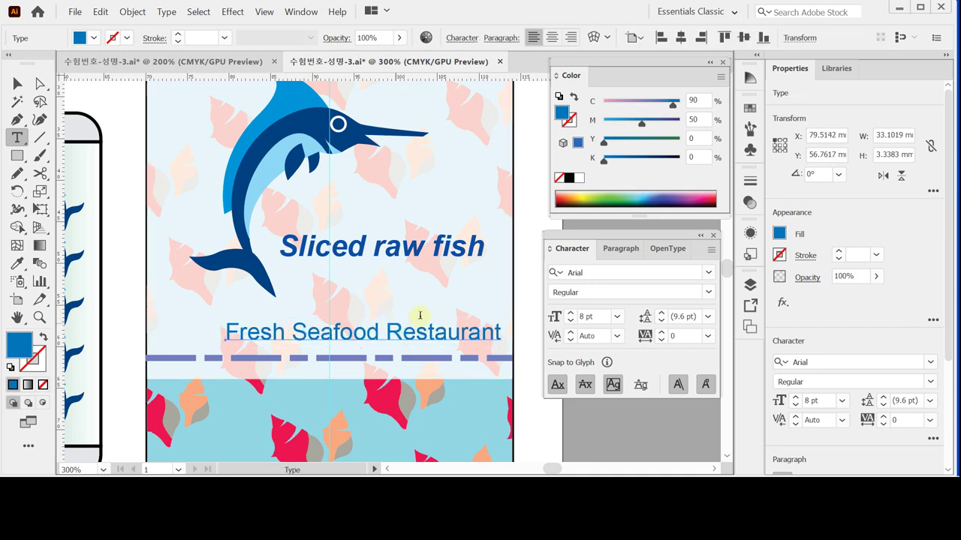
key(ctrl+z)
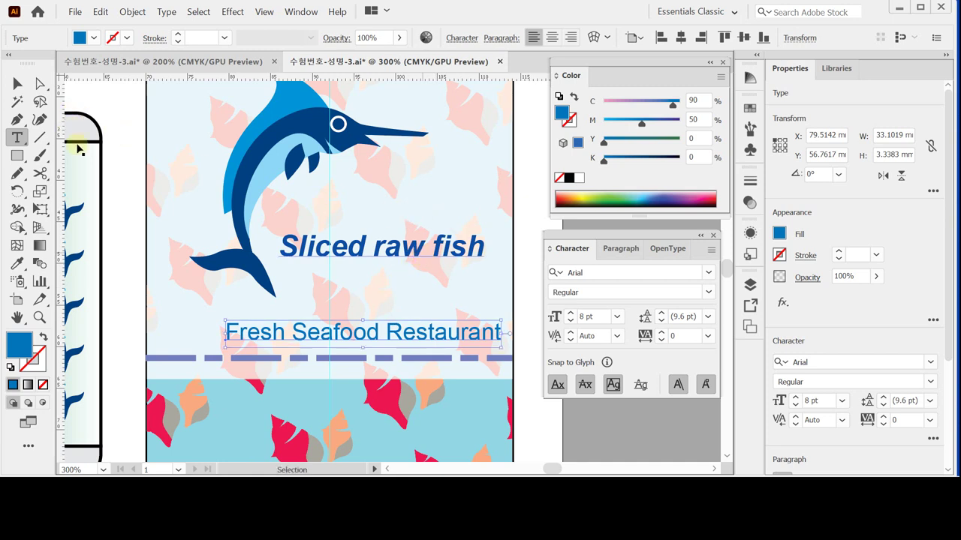
click(18, 85)
key(ctrl+s)
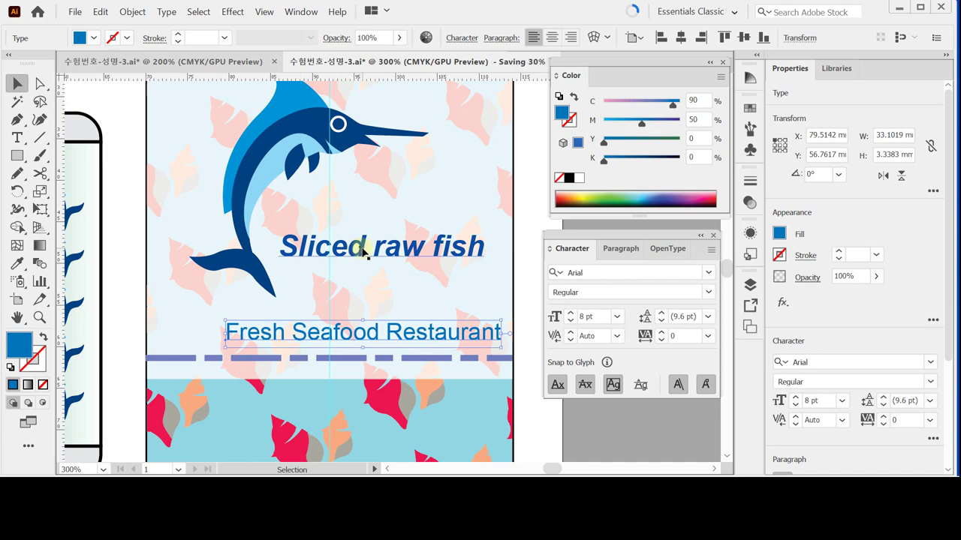
drag(364, 252, 372, 253)
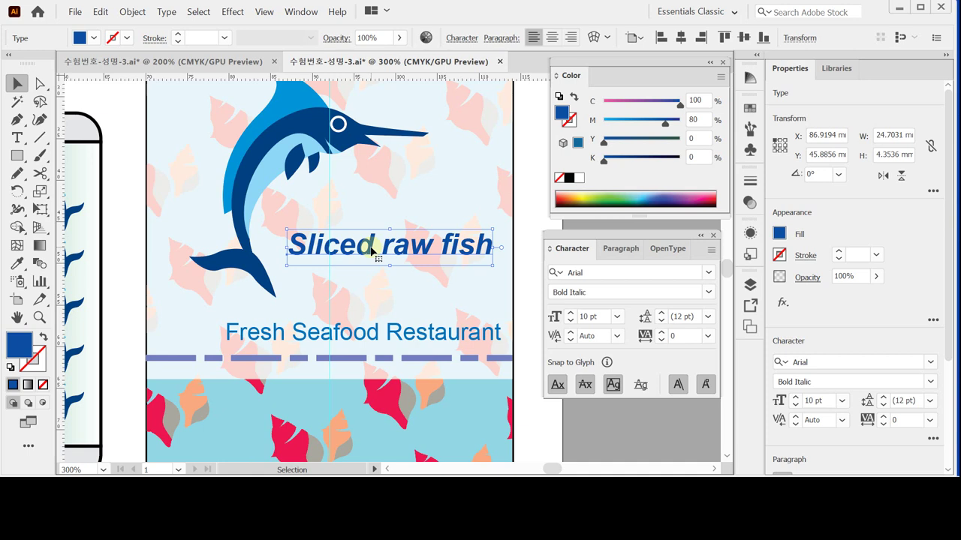
Select the bag's seashell-pattern rectangle and set up a Move that transforms only patterns, with Transform Objects off
scroll(391, 255, down, 1)
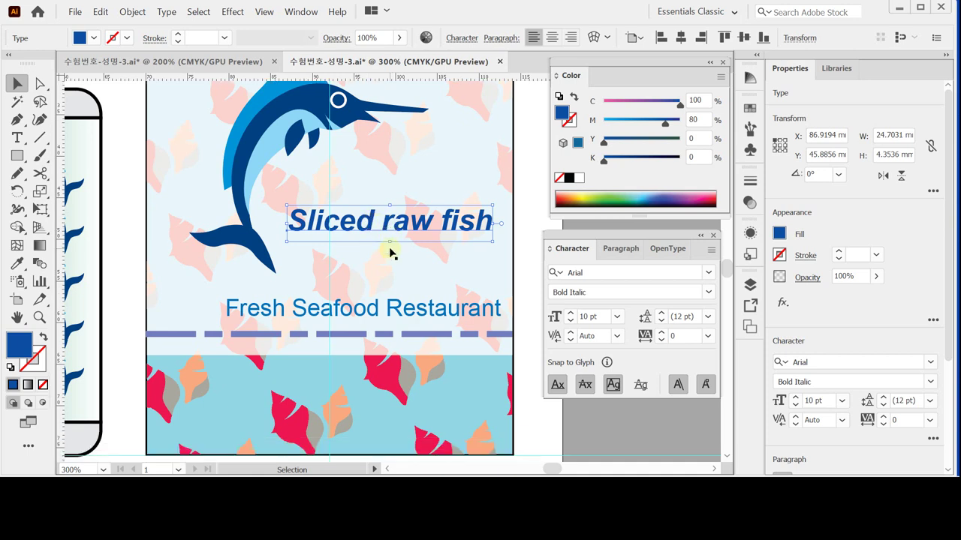
scroll(390, 254, down, 1)
click(394, 387)
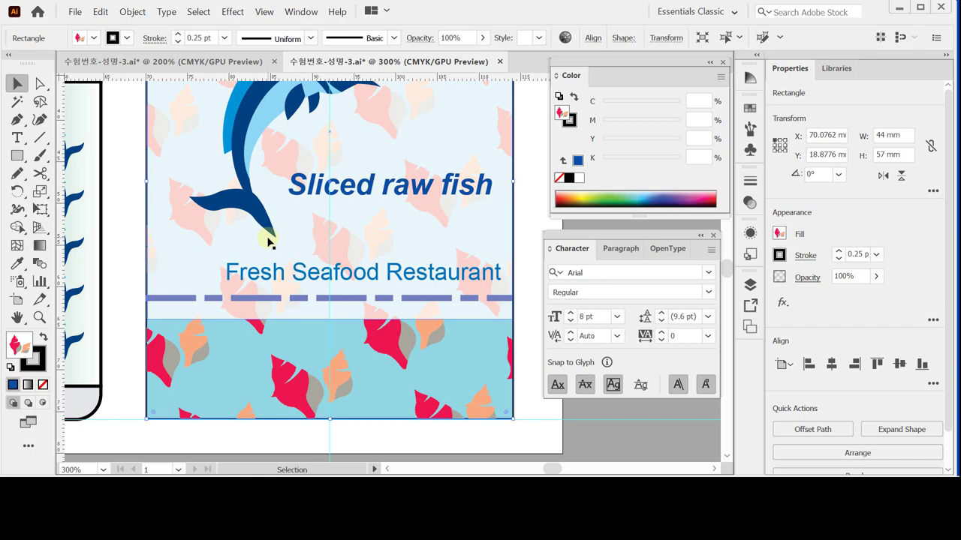
key(a)
key(v)
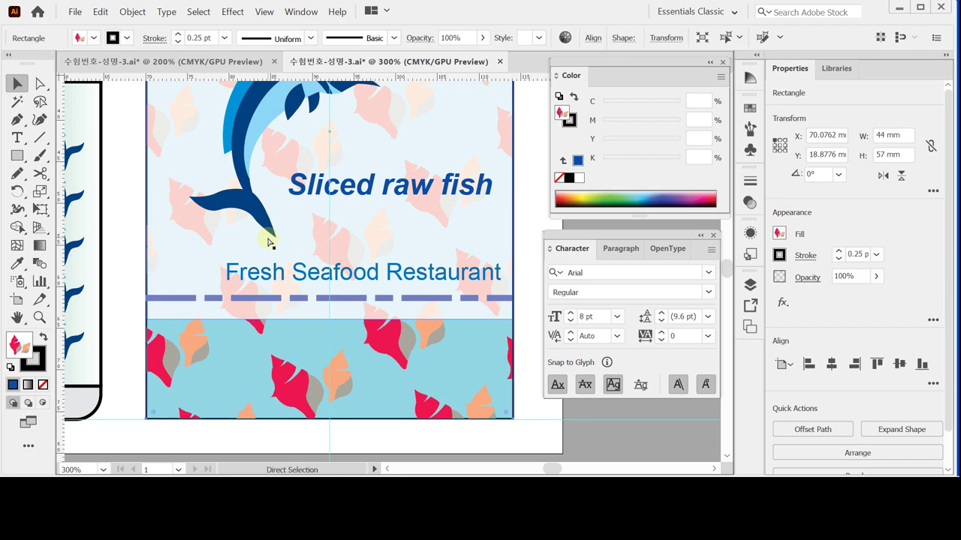
key(ctrl+minus)
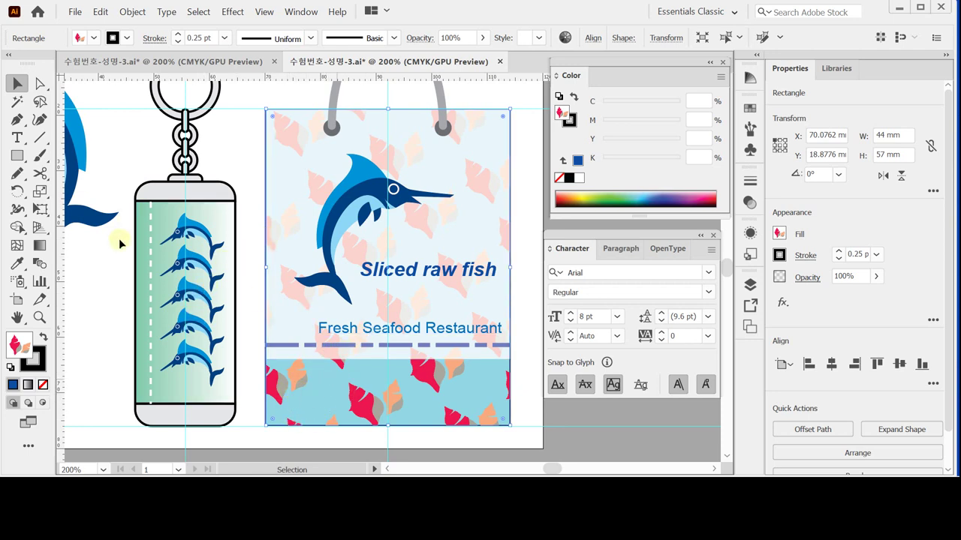
double_click(15, 83)
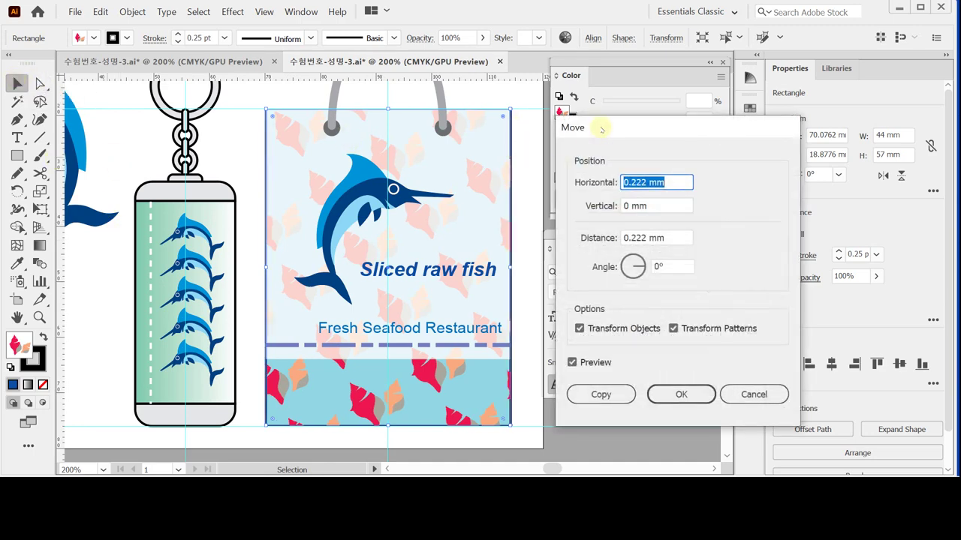
drag(600, 127, 579, 125)
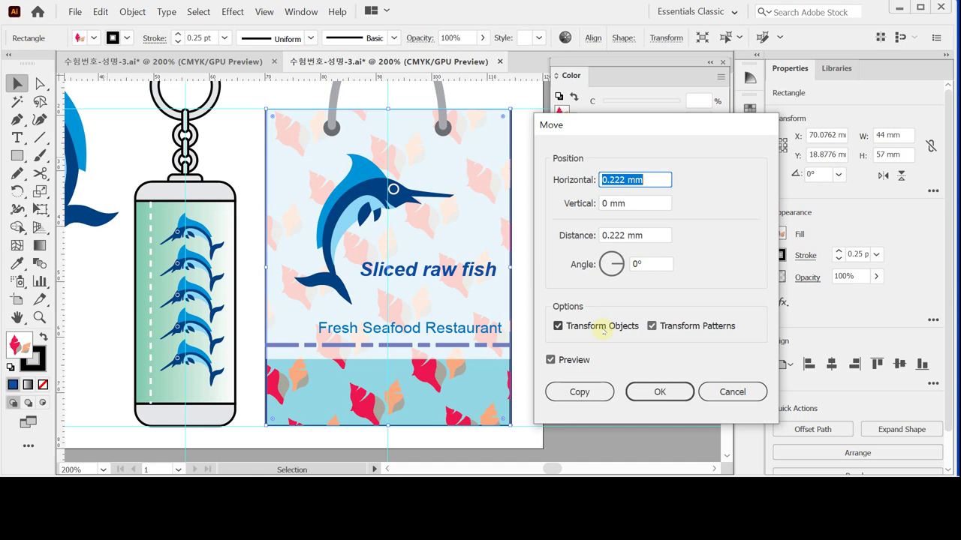
click(572, 330)
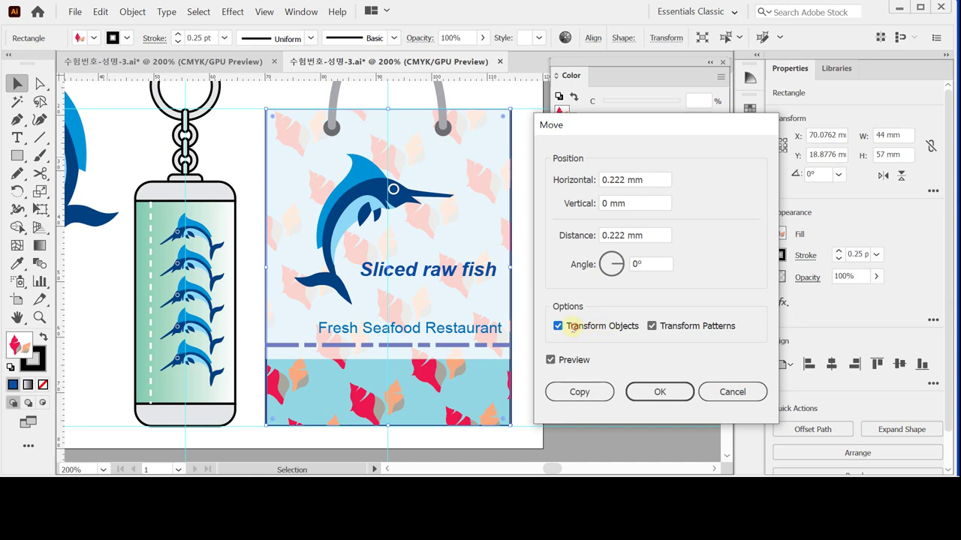
click(572, 330)
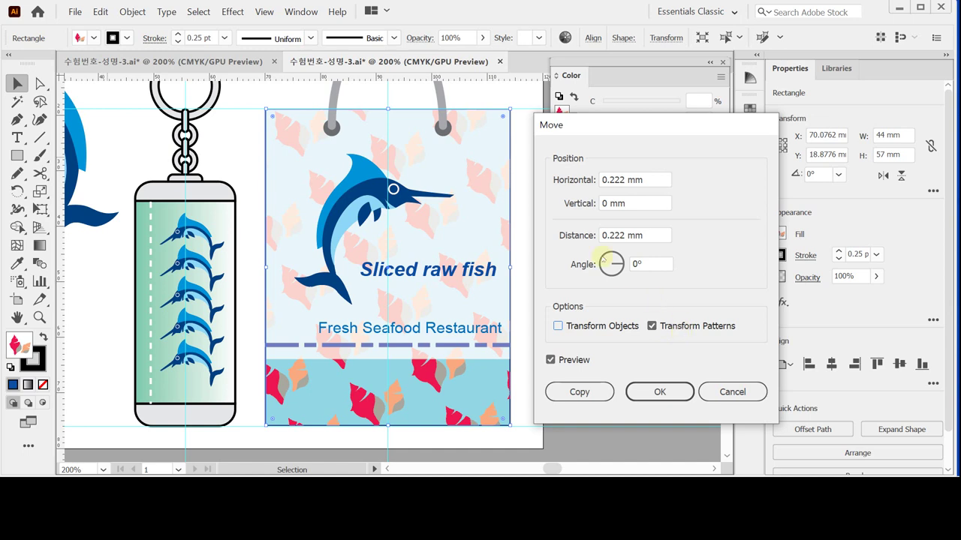
Move the seashell pattern inside the bag by -1 mm horizontally and 1 mm vertically
click(583, 181)
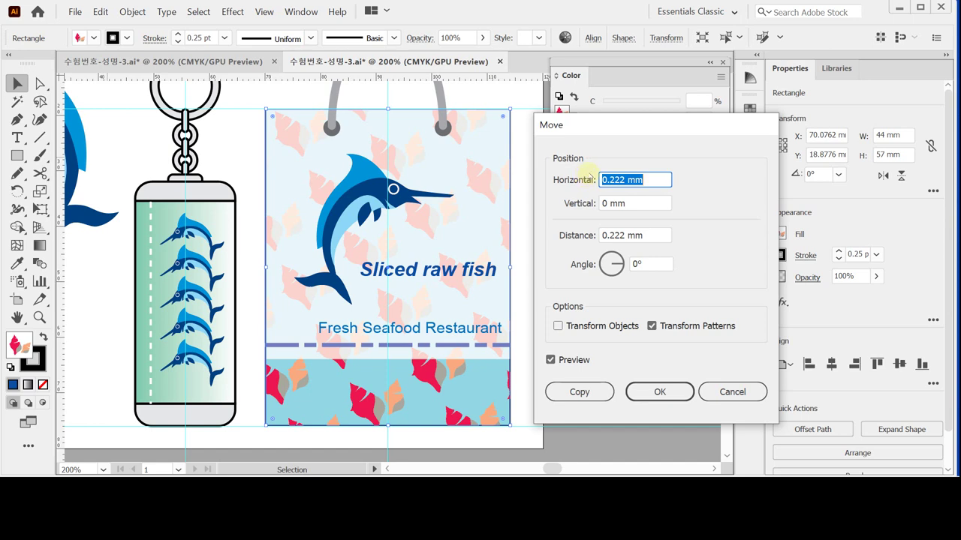
text(-1)
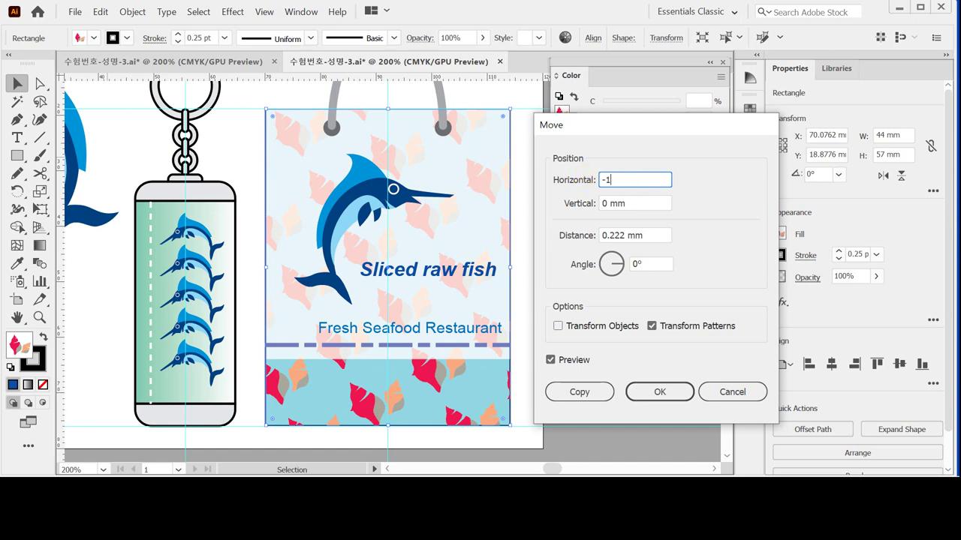
key(Tab)
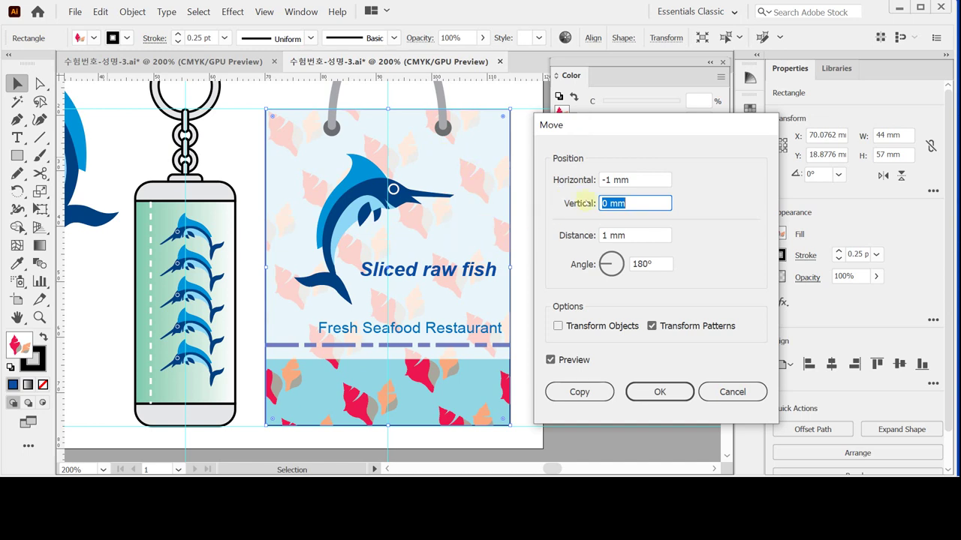
text(1)
key(Tab)
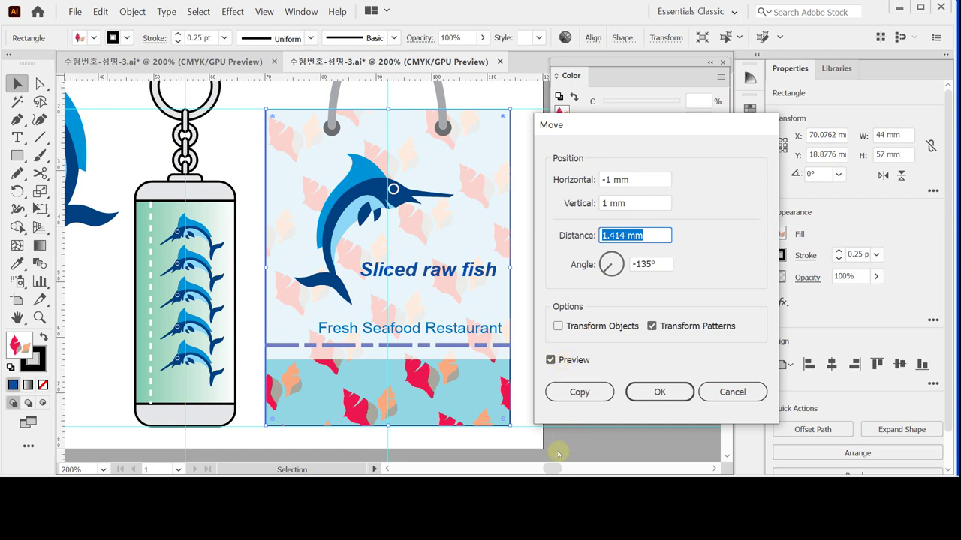
click(657, 393)
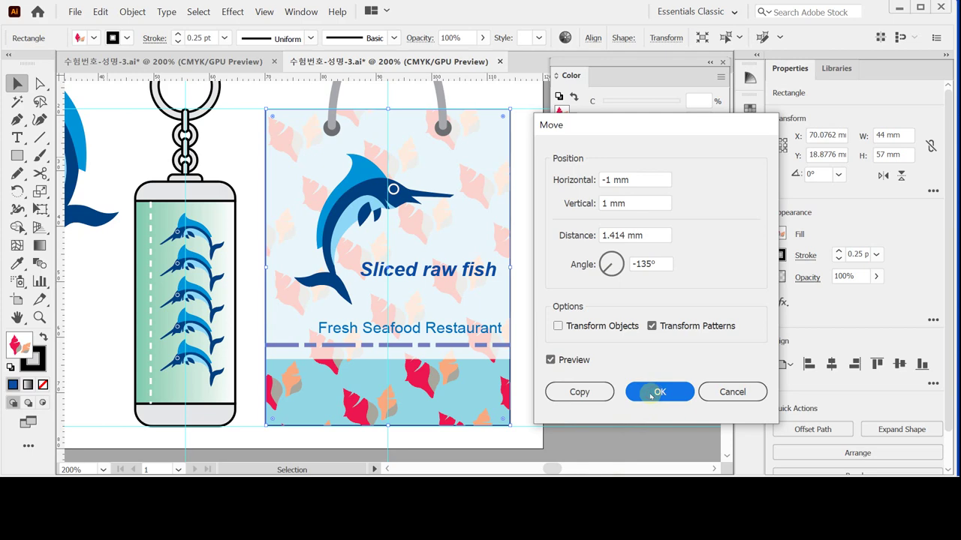
click(652, 395)
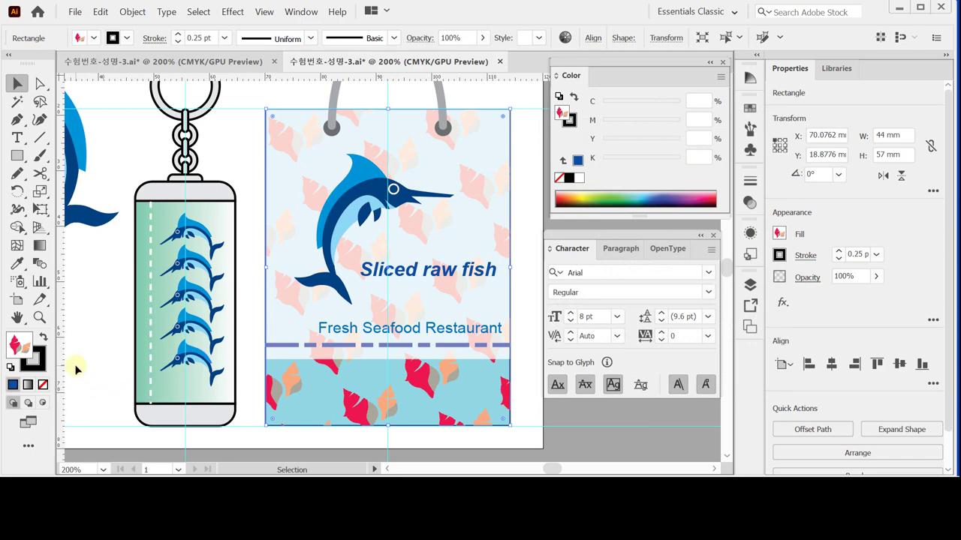
Fit the artboard in the window and reset the Essentials Classic workspace
double_click(16, 318)
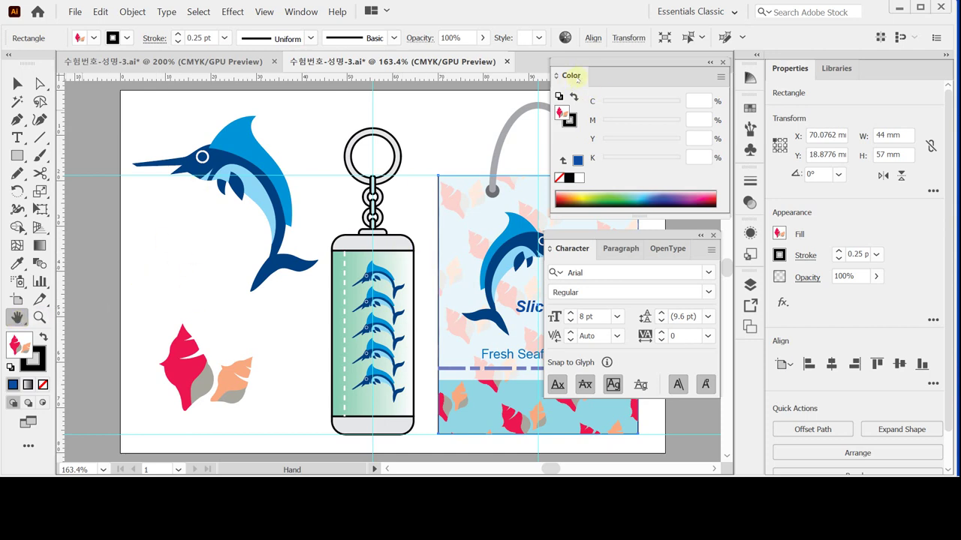
click(718, 12)
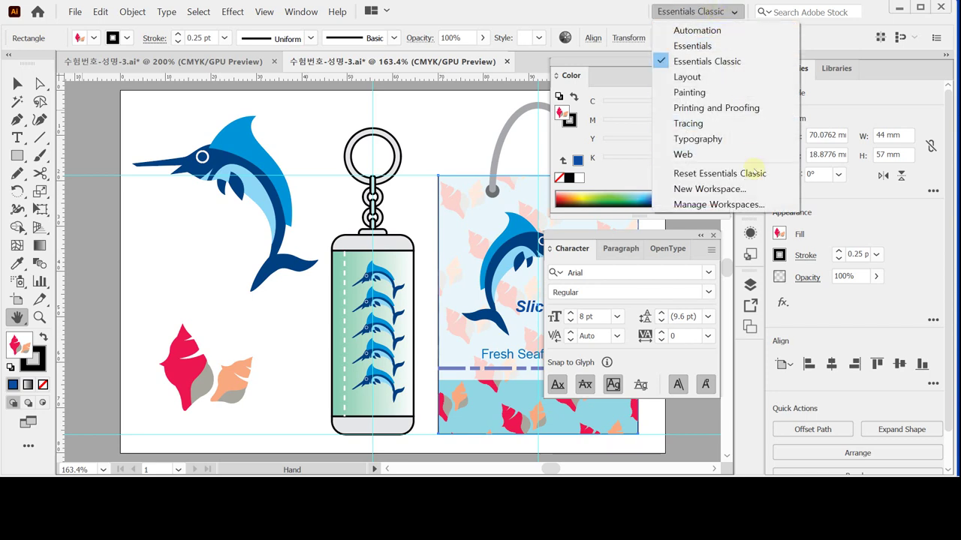
click(754, 173)
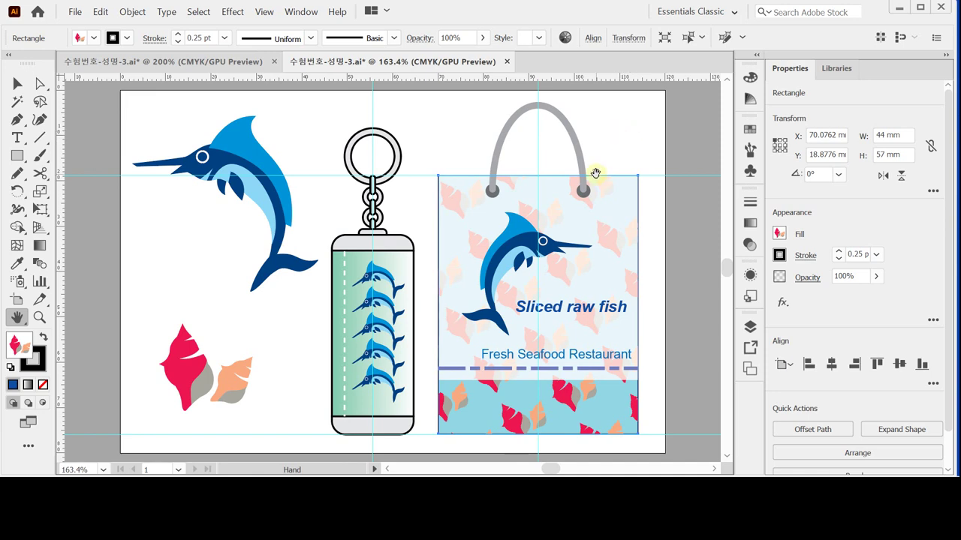
Clear the selection and hide the guides
key(v)
click(316, 123)
right_click(315, 121)
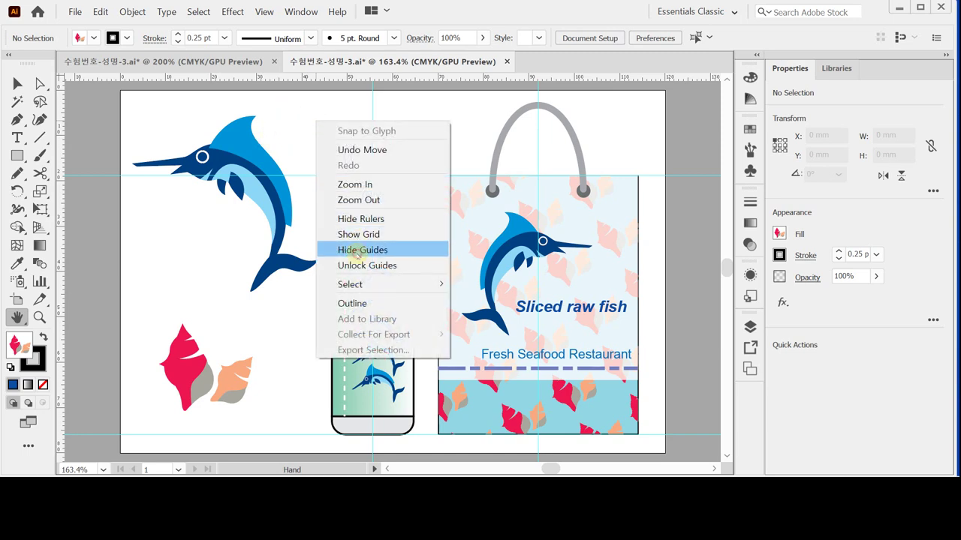
click(358, 253)
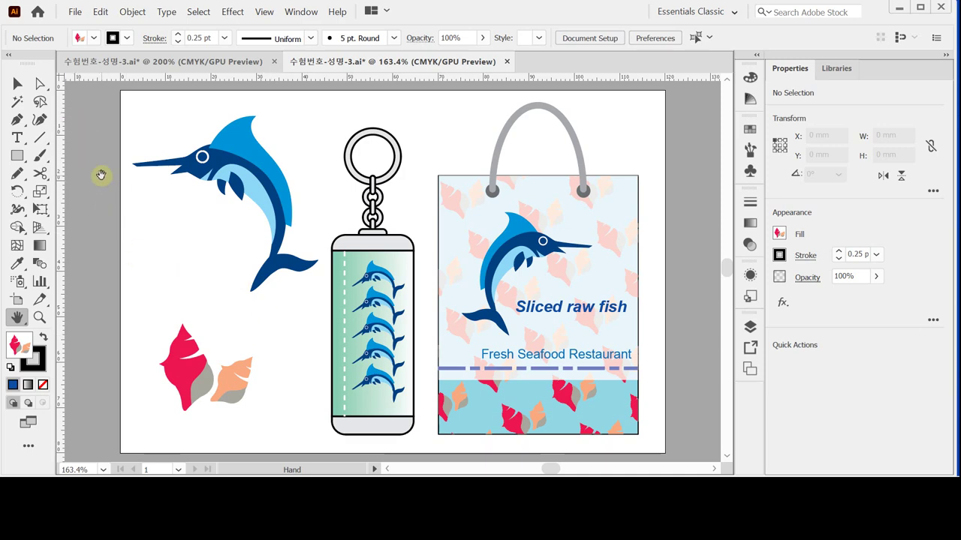
Save the artwork as 수험번호-성명-3.ai in the GTQ folder, replacing the existing file, in Illustrator 2020 format
click(75, 13)
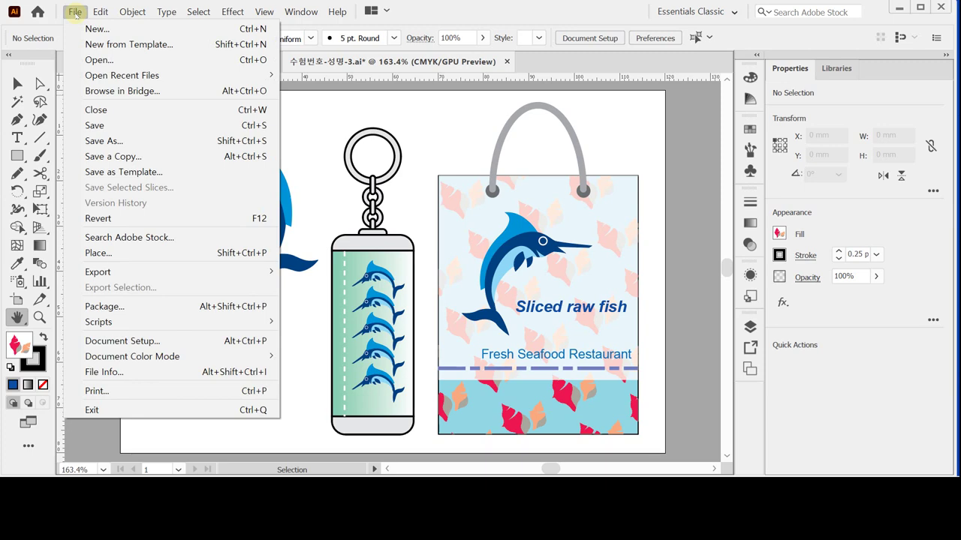
click(127, 140)
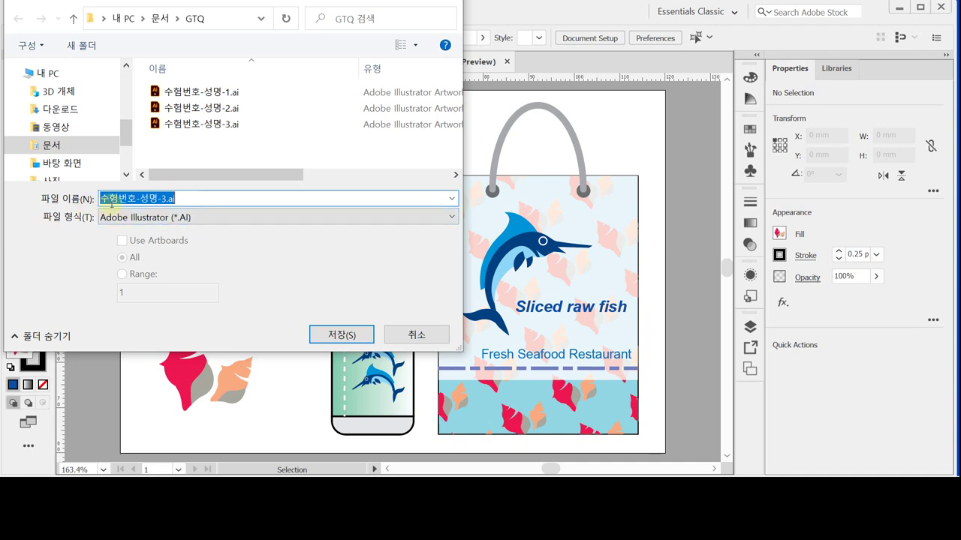
click(341, 334)
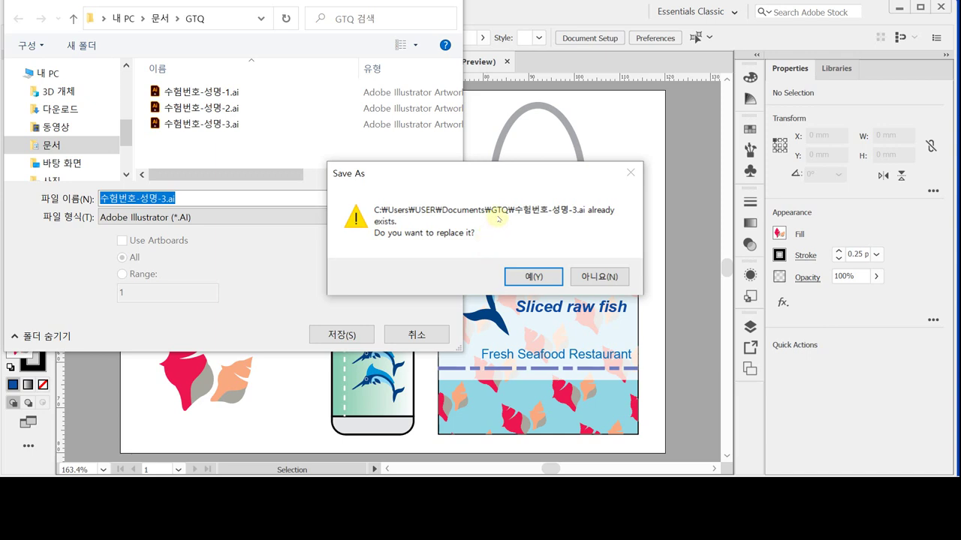
click(538, 275)
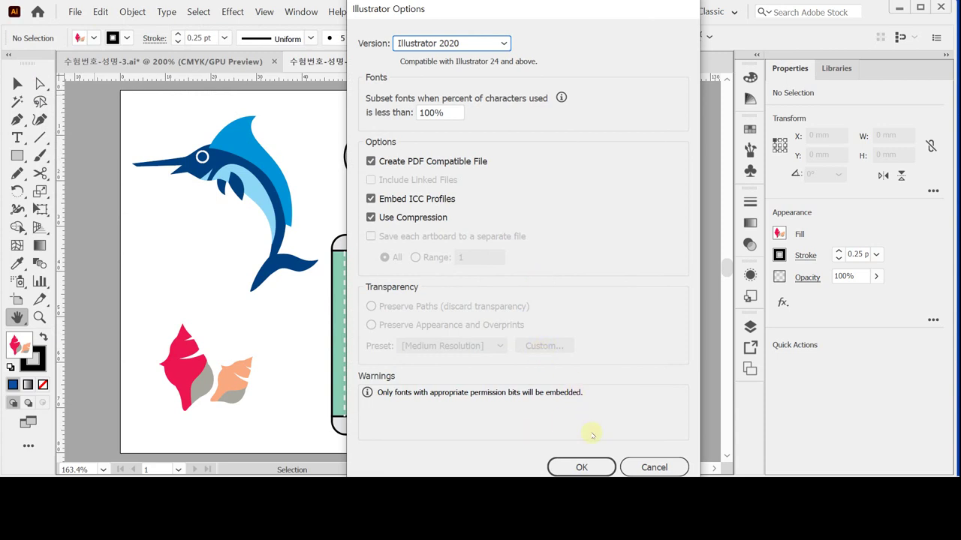
click(578, 473)
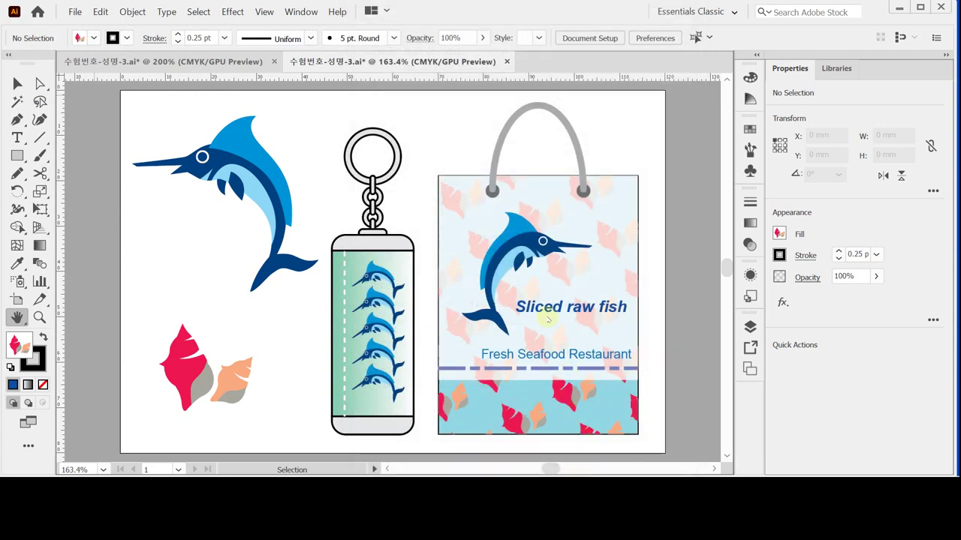